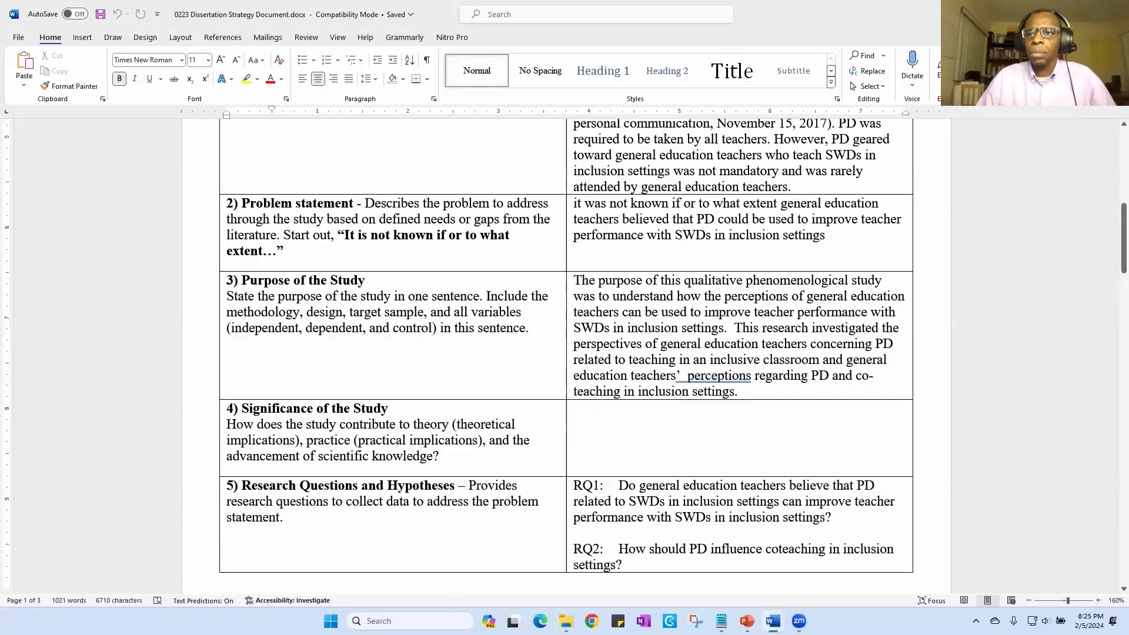
- Minimize the Word dissertation strategy document and launch QDA Miner Lite from the pinned apps
left_click(1060, 13)
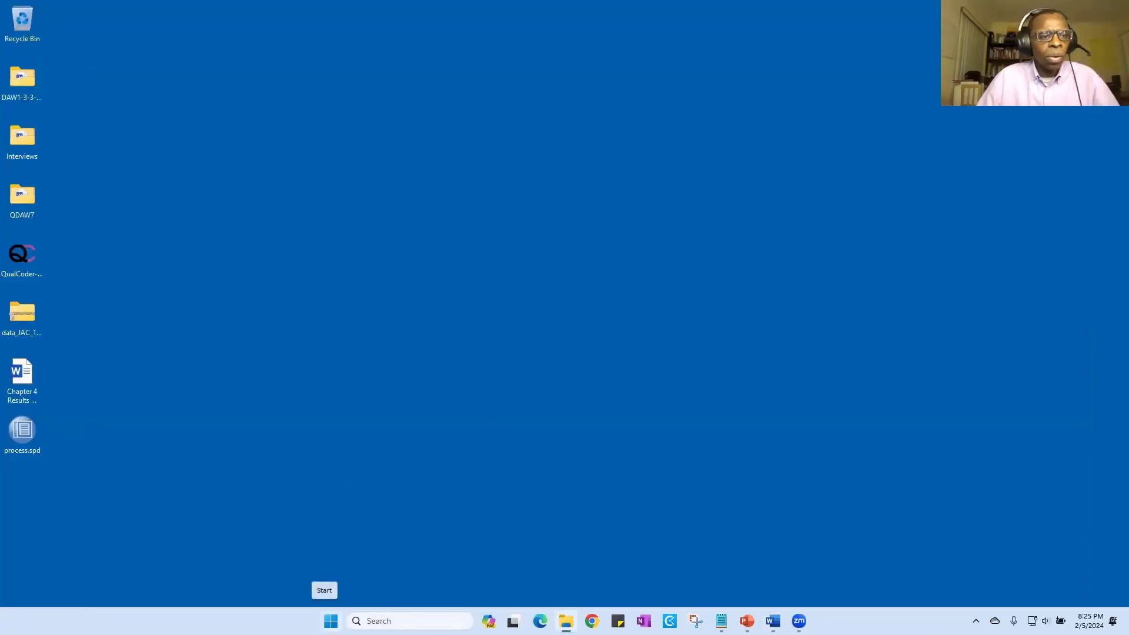
left_click(330, 621)
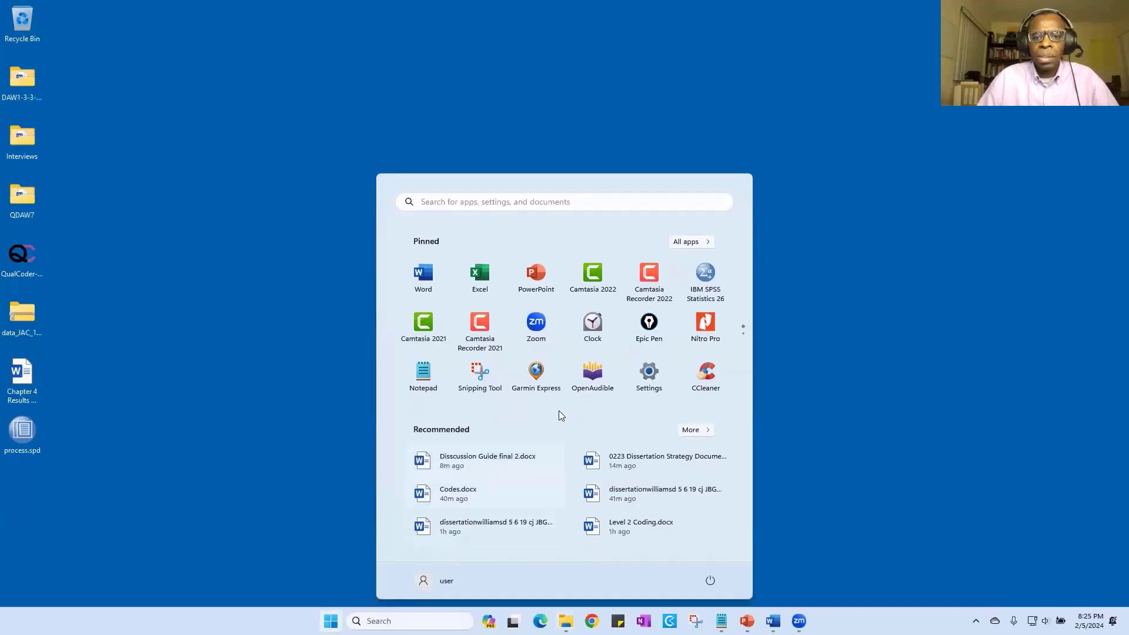
scroll(595, 376, "down", 1)
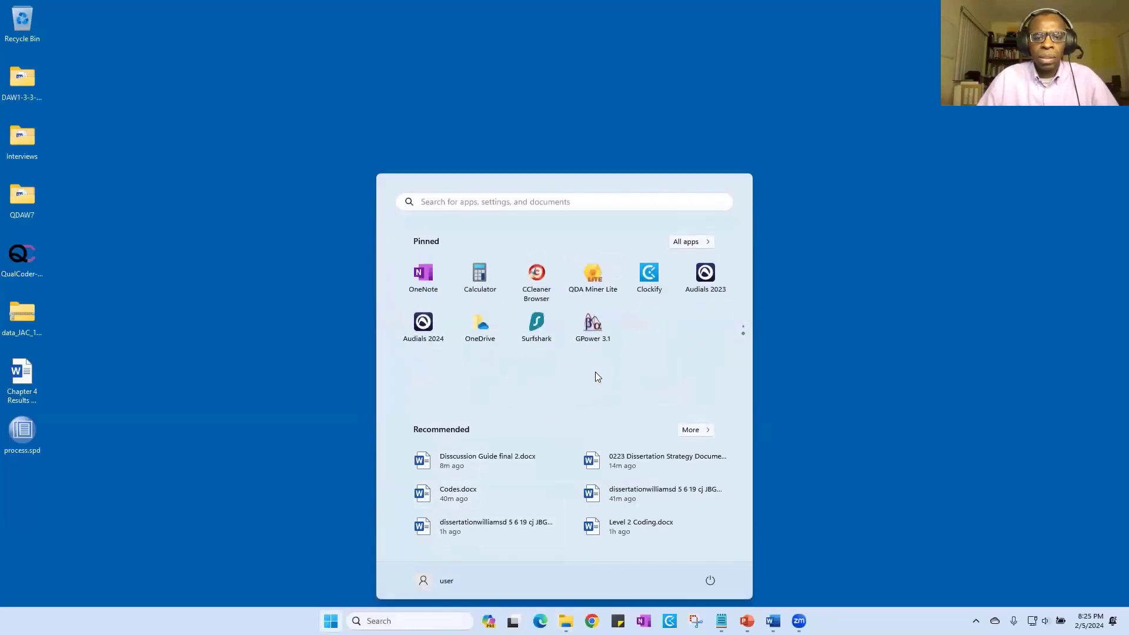
left_click(608, 282)
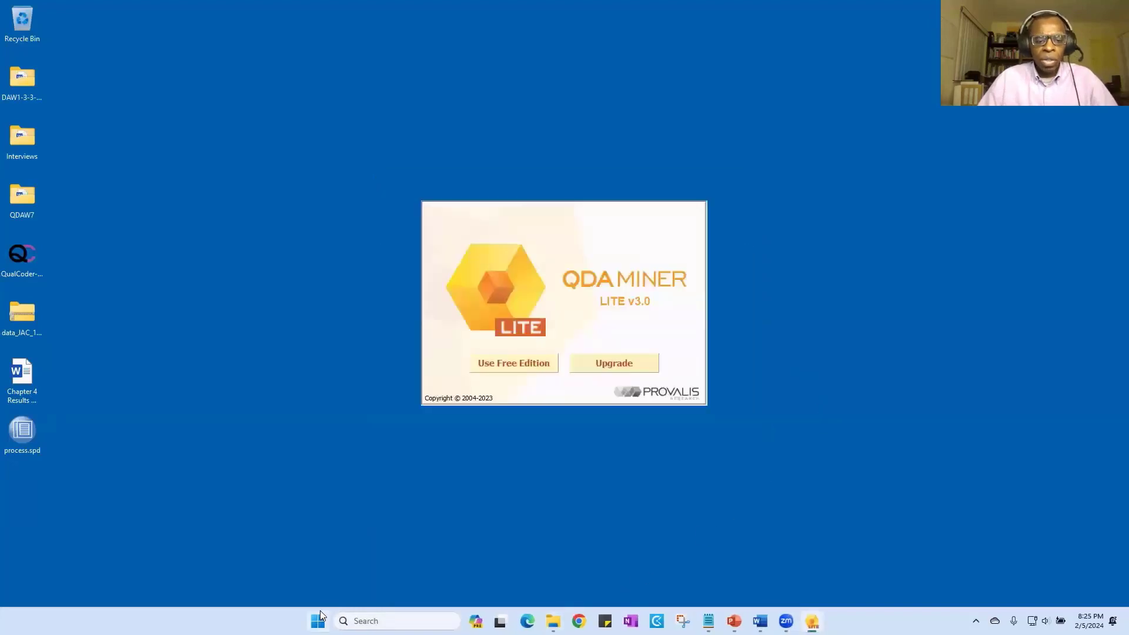
- Launch QDA Miner Lite from the Provalis Research folder in the full list of installed apps
key("super")
left_click(693, 243)
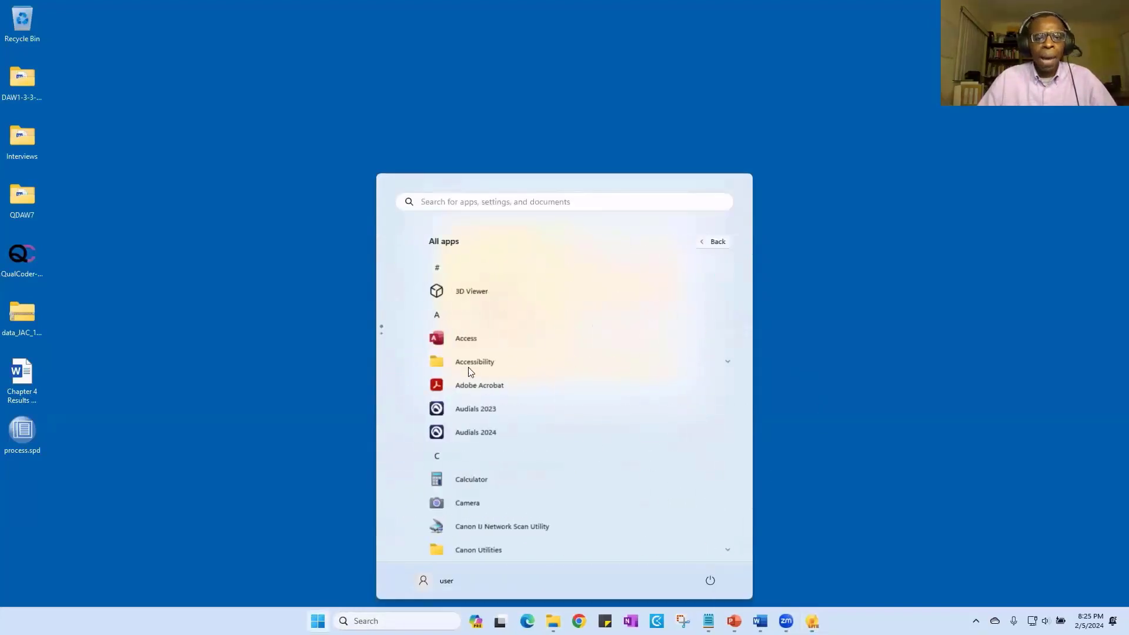
scroll(527, 372, "down", 7)
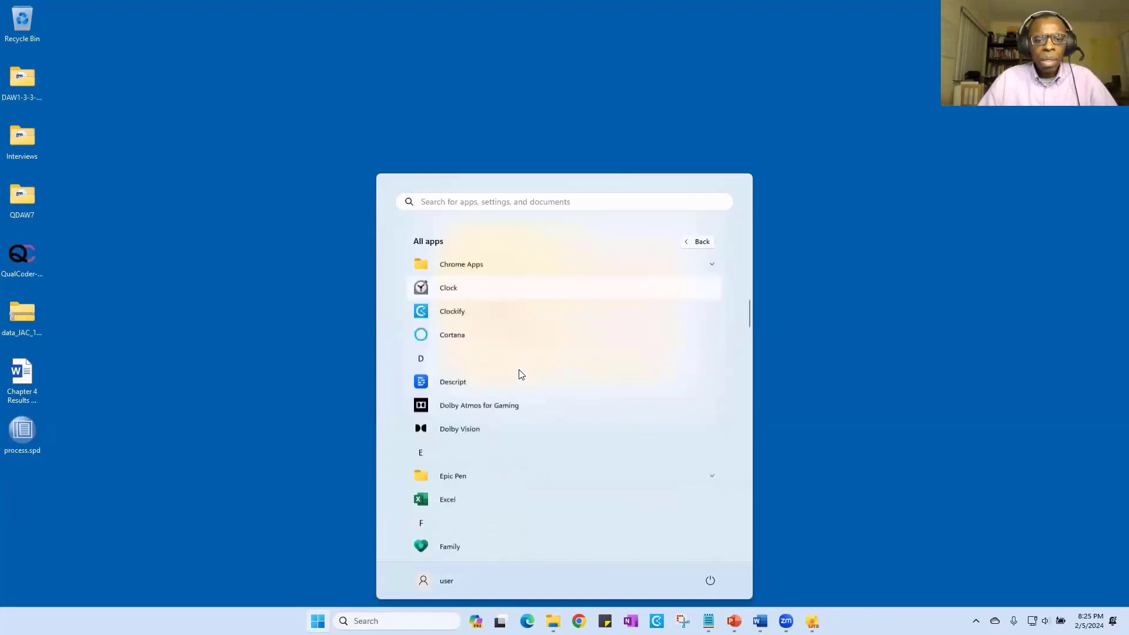
scroll(520, 375, "down", 5)
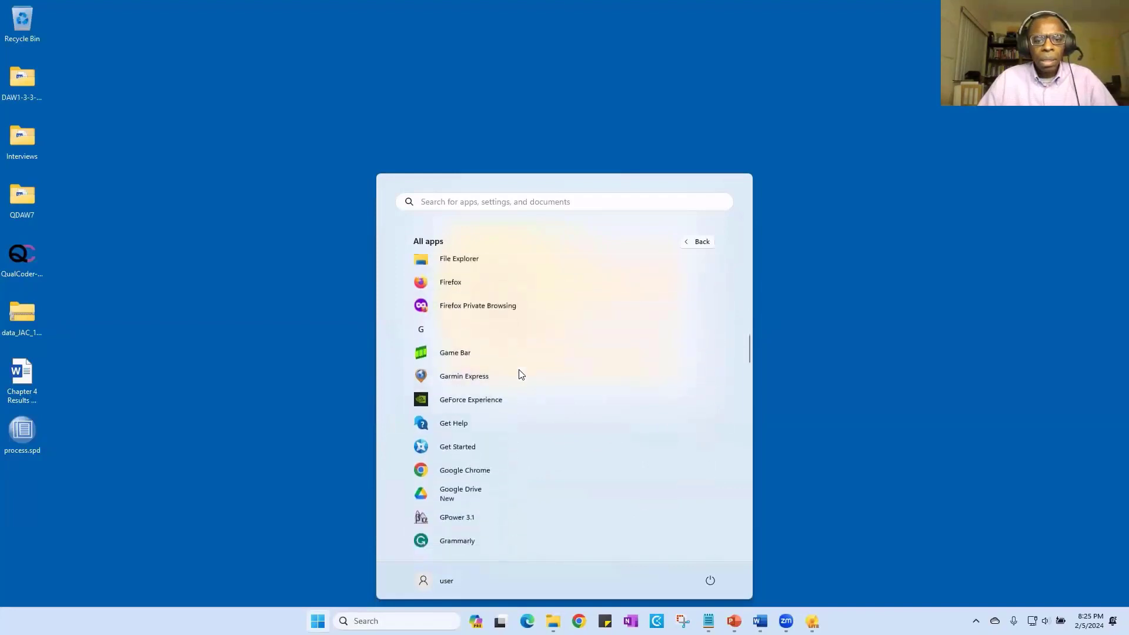
scroll(520, 374, "down", 4)
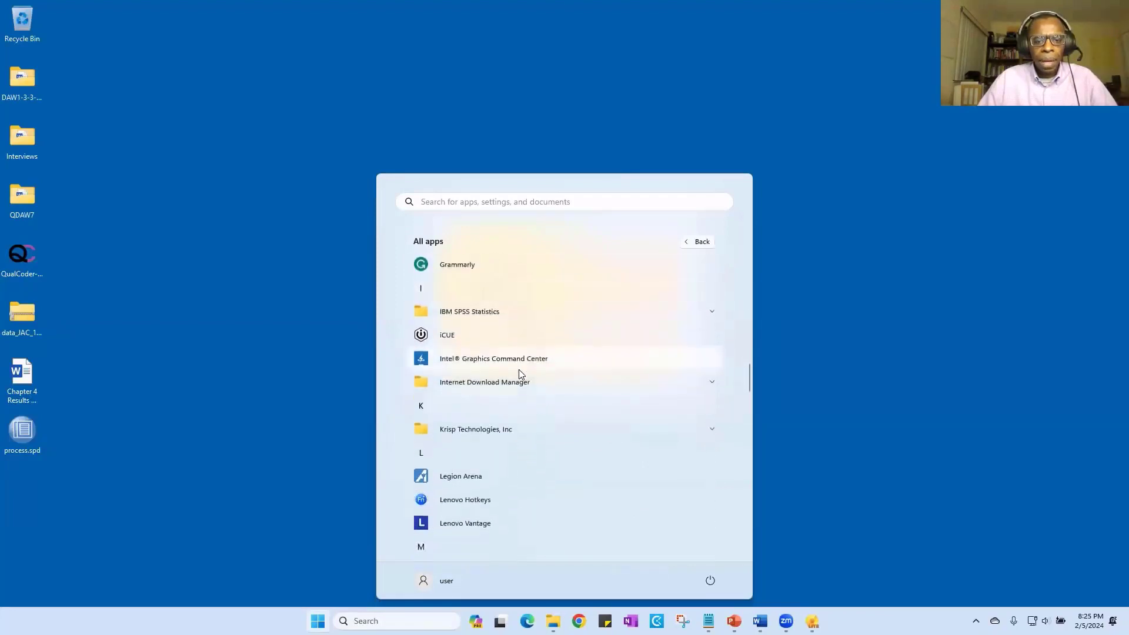
scroll(520, 375, "down", 5)
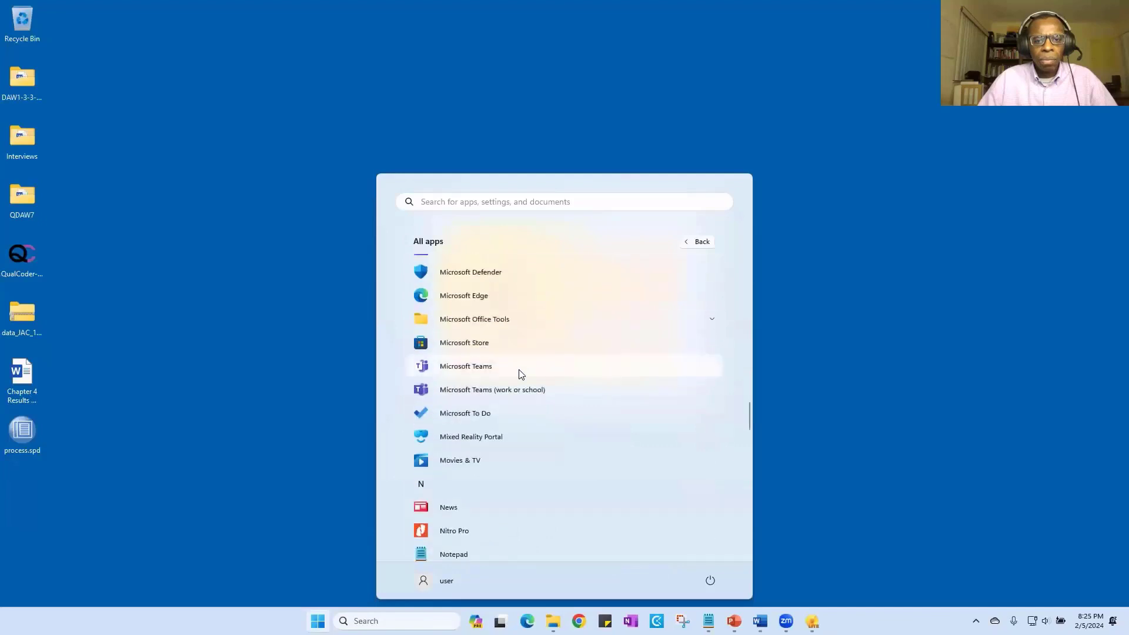
scroll(520, 374, "down", 4)
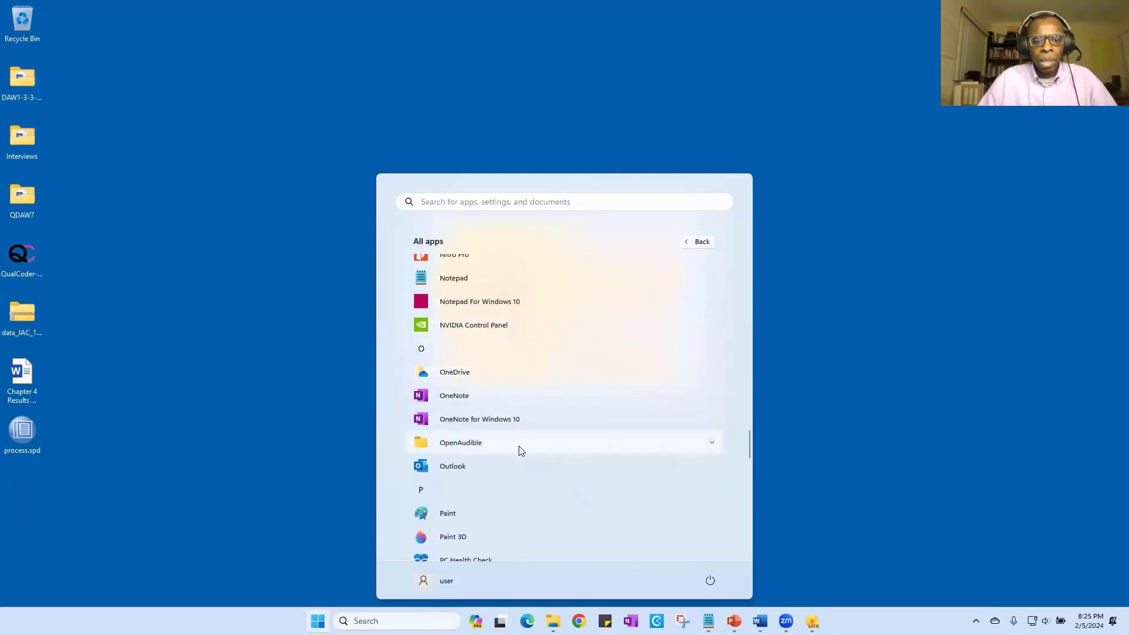
scroll(519, 447, "down", 3)
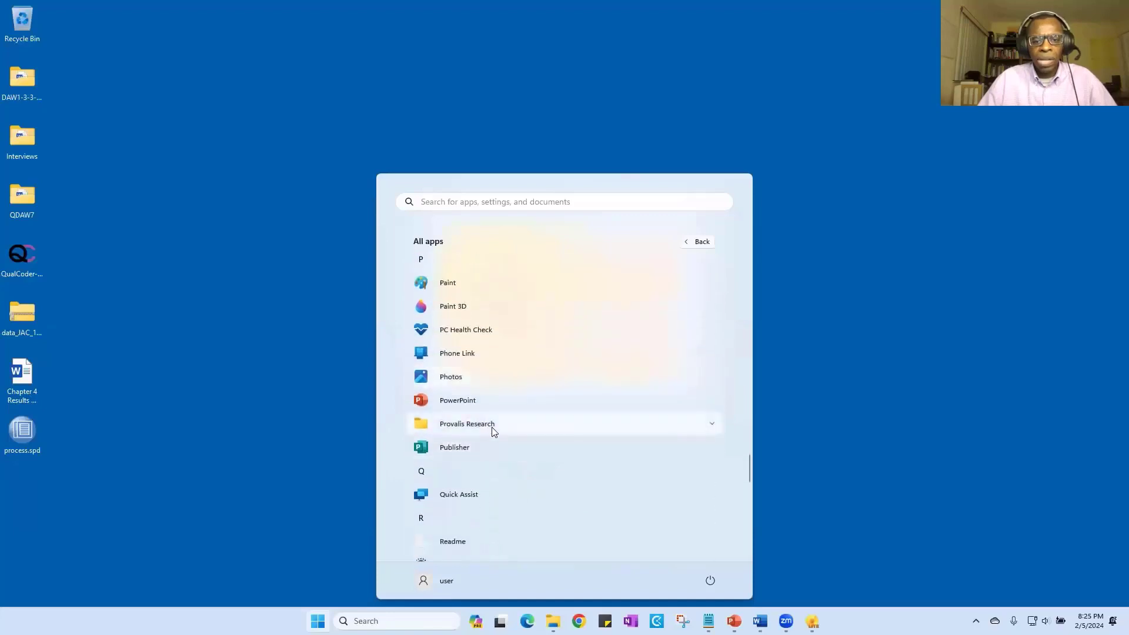
left_click(493, 425)
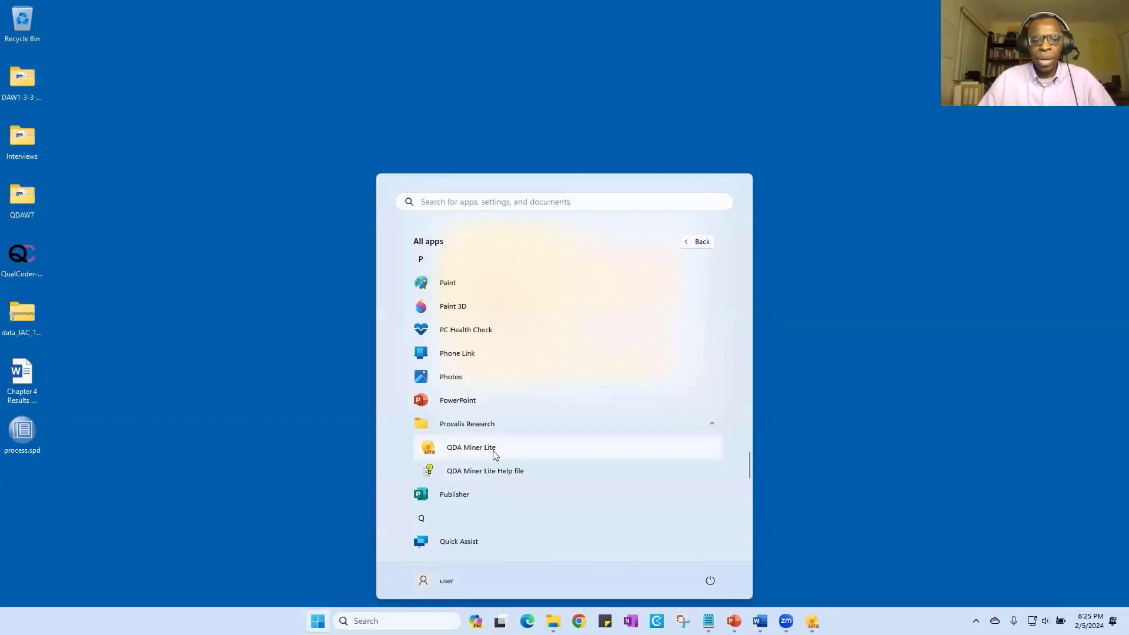
left_click(495, 452)
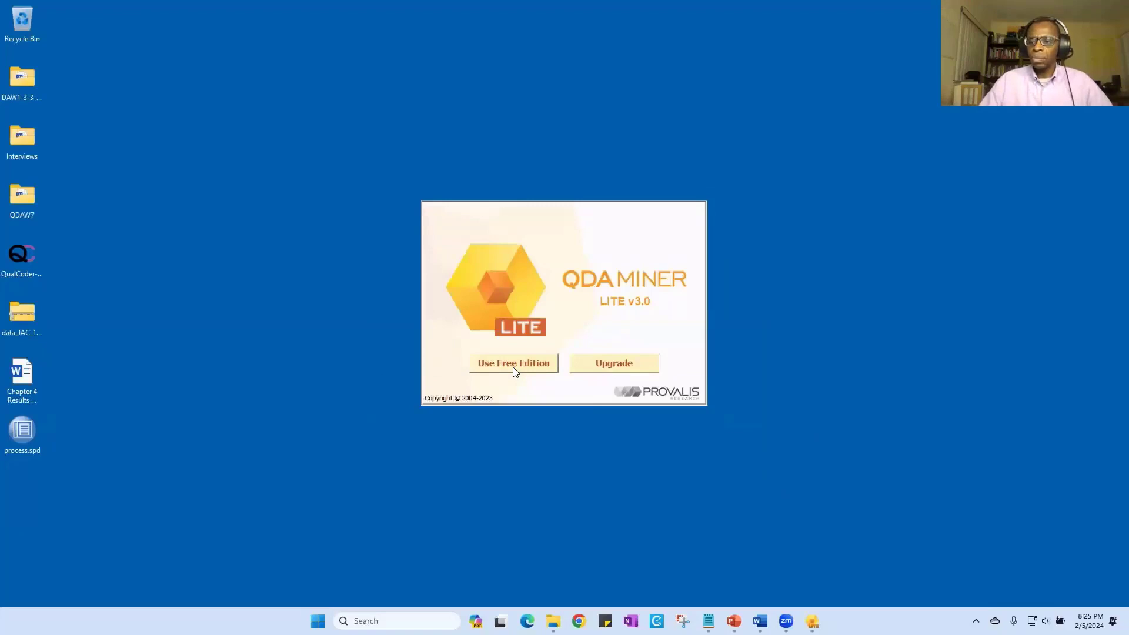
- Continue with the free edition, dismiss the promotion, and start a new project from a list of documents/images
left_click(513, 364)
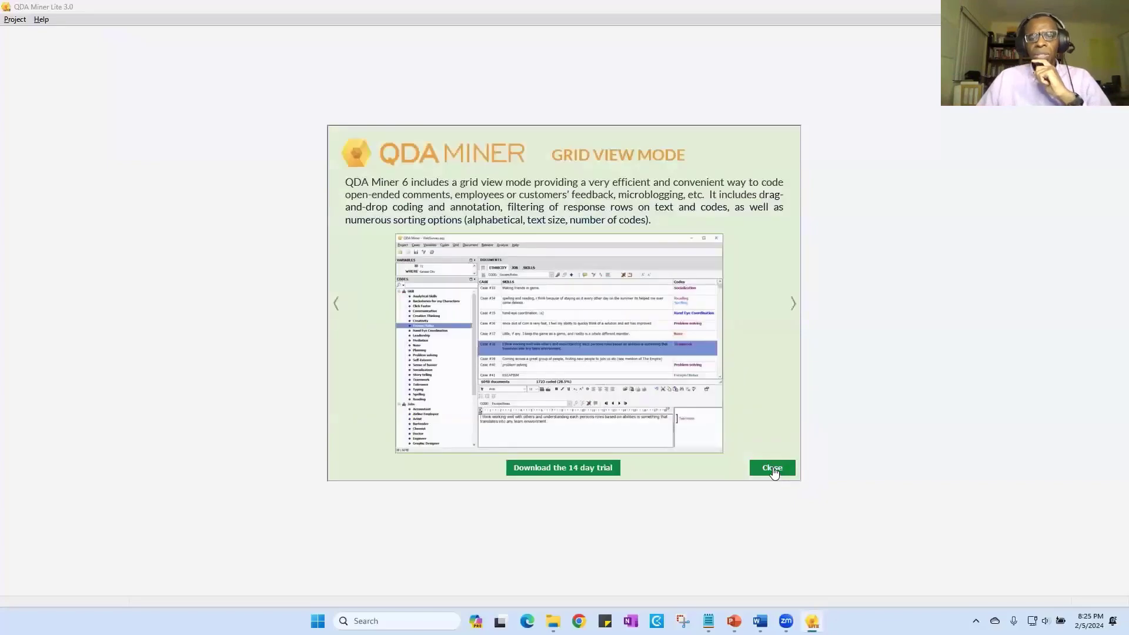
left_click(772, 469)
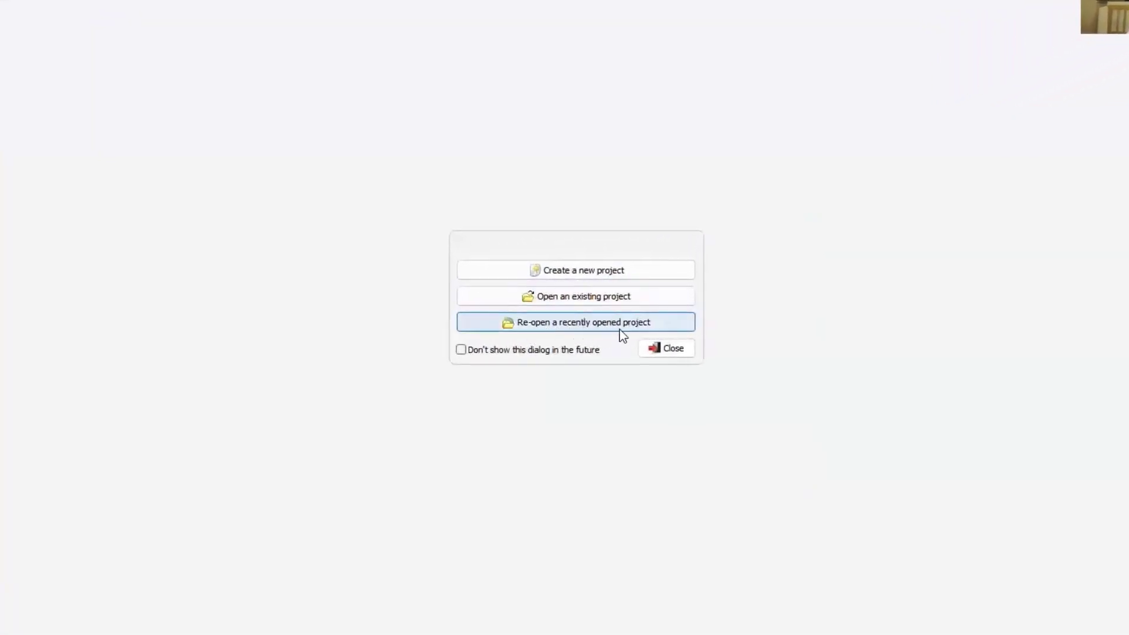
left_click(577, 270)
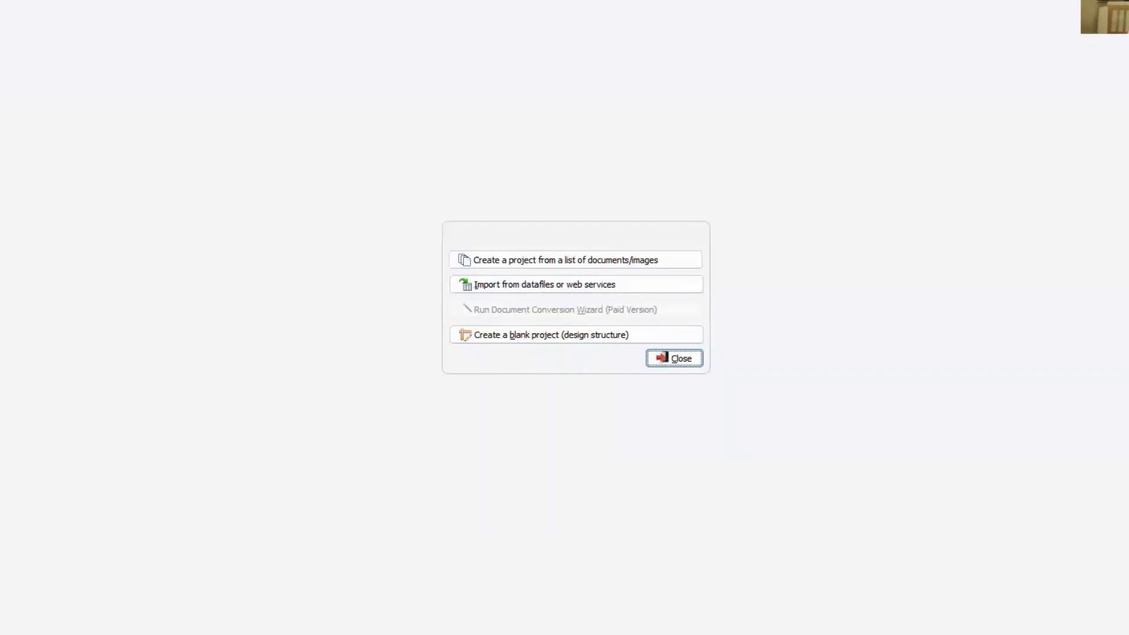
left_click(534, 261)
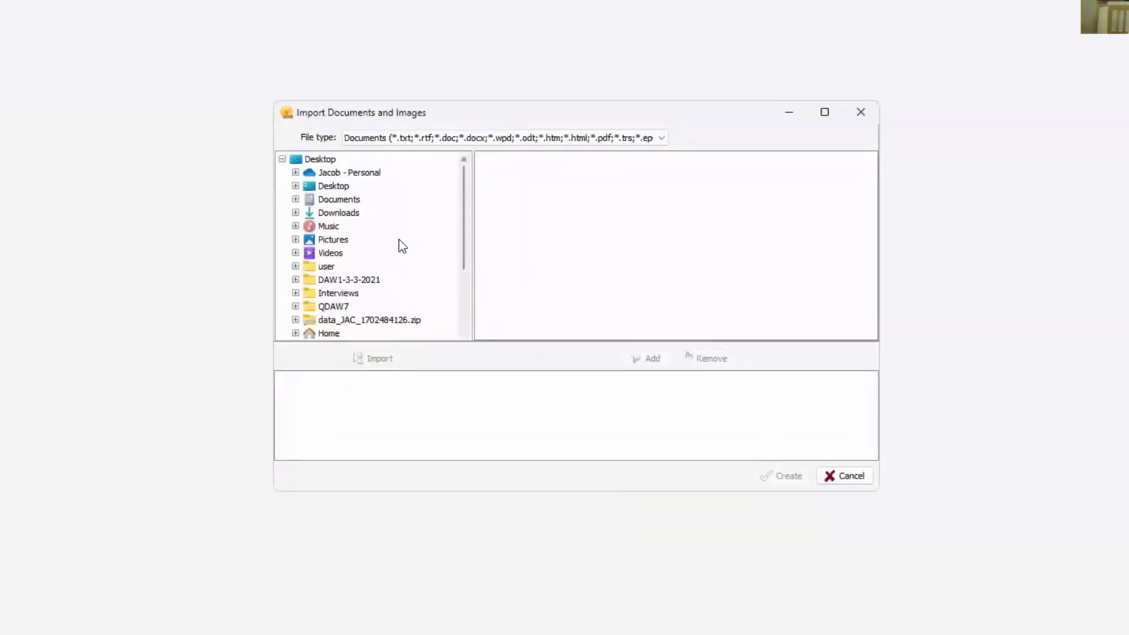
- Browse to the Transcripts folder inside the QDAW7 folder for the document import
left_click(328, 160)
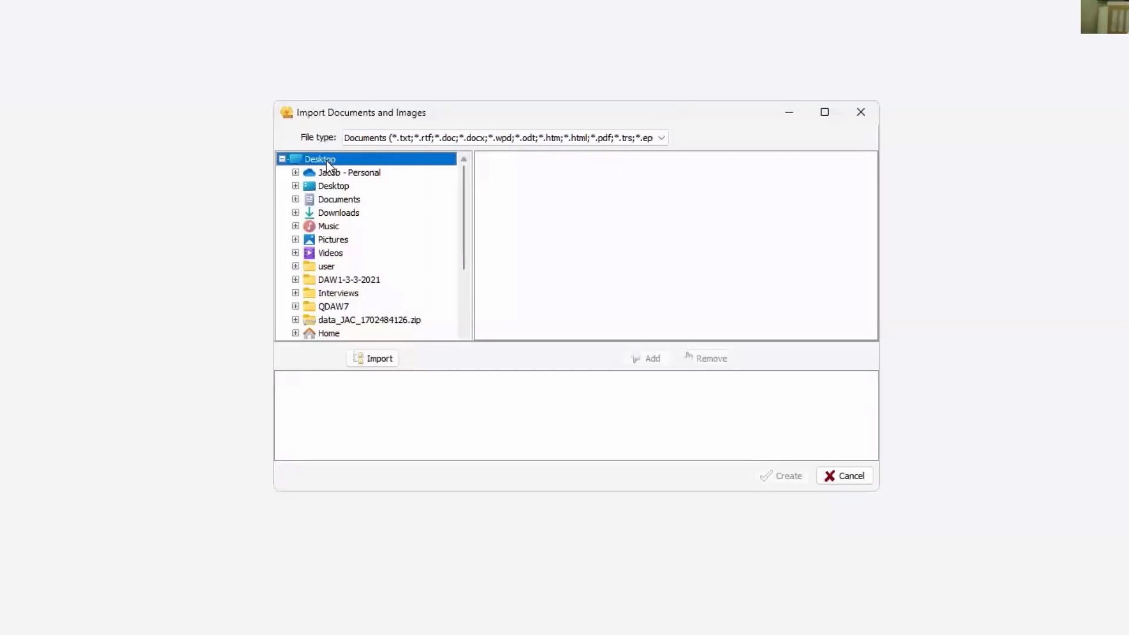
double_click(327, 160)
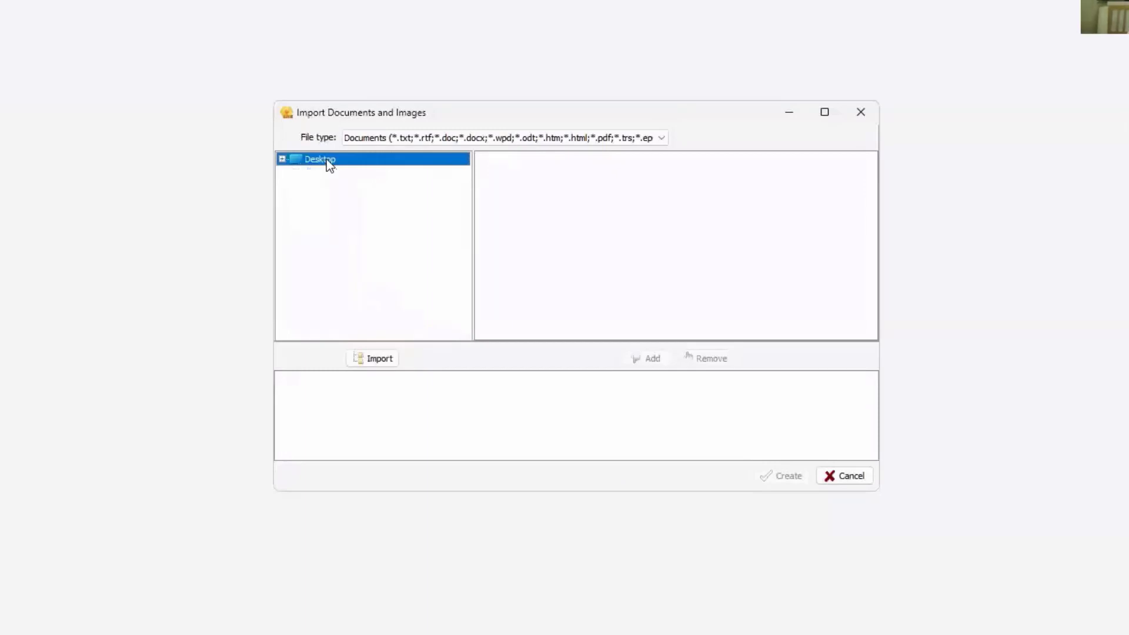
left_click(282, 159)
scroll(412, 252, "down", 1)
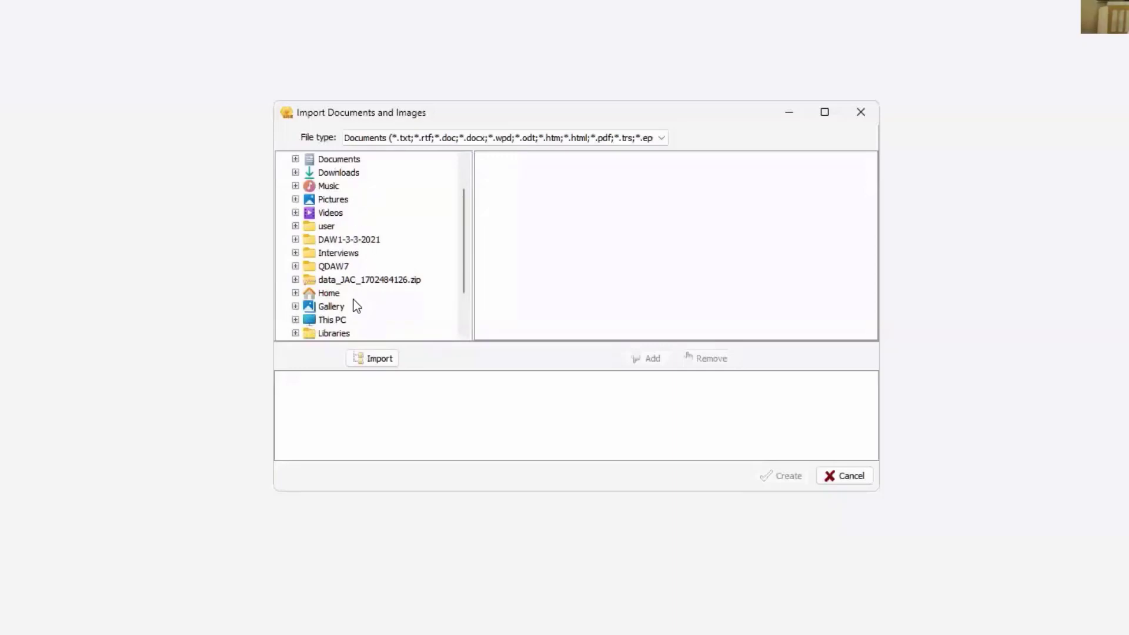
left_click(338, 267)
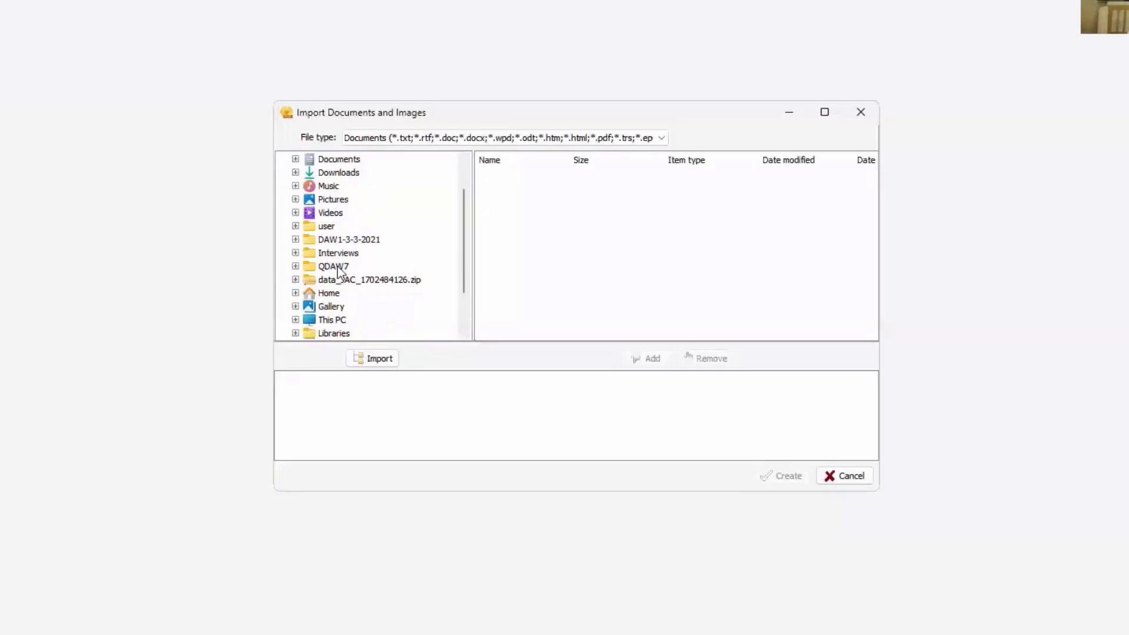
left_click(339, 268)
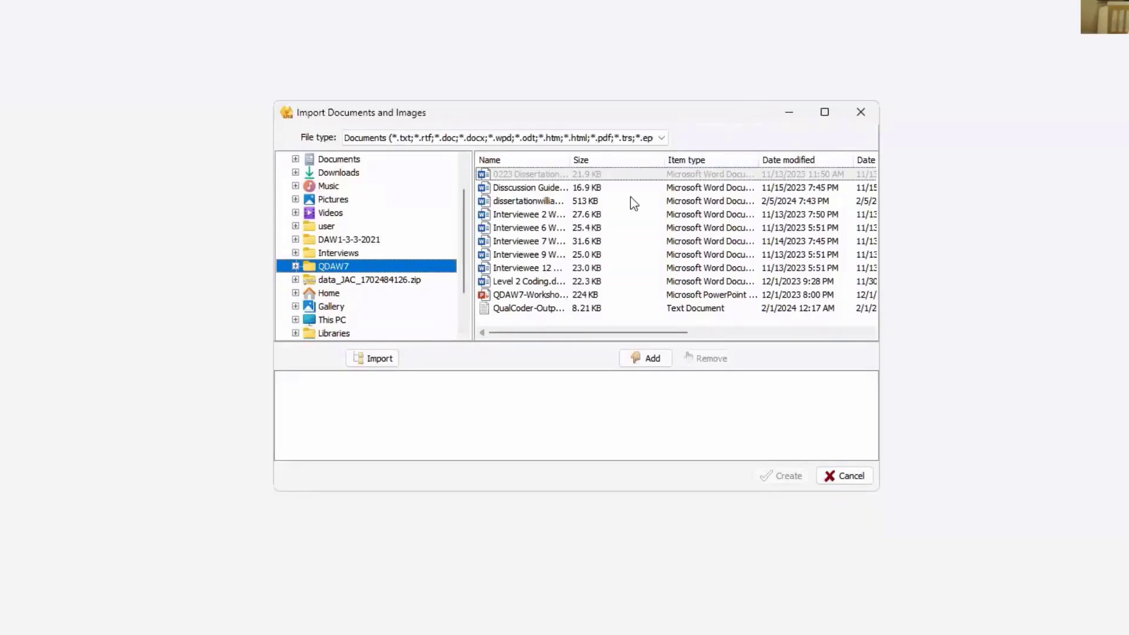
left_click(295, 266)
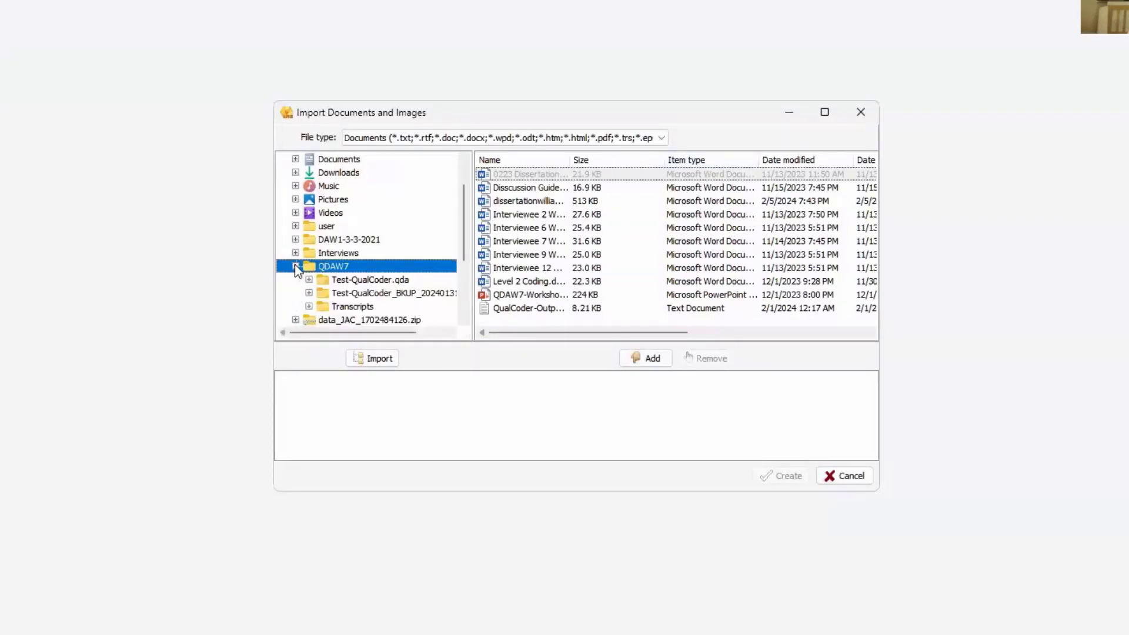
left_click(360, 307)
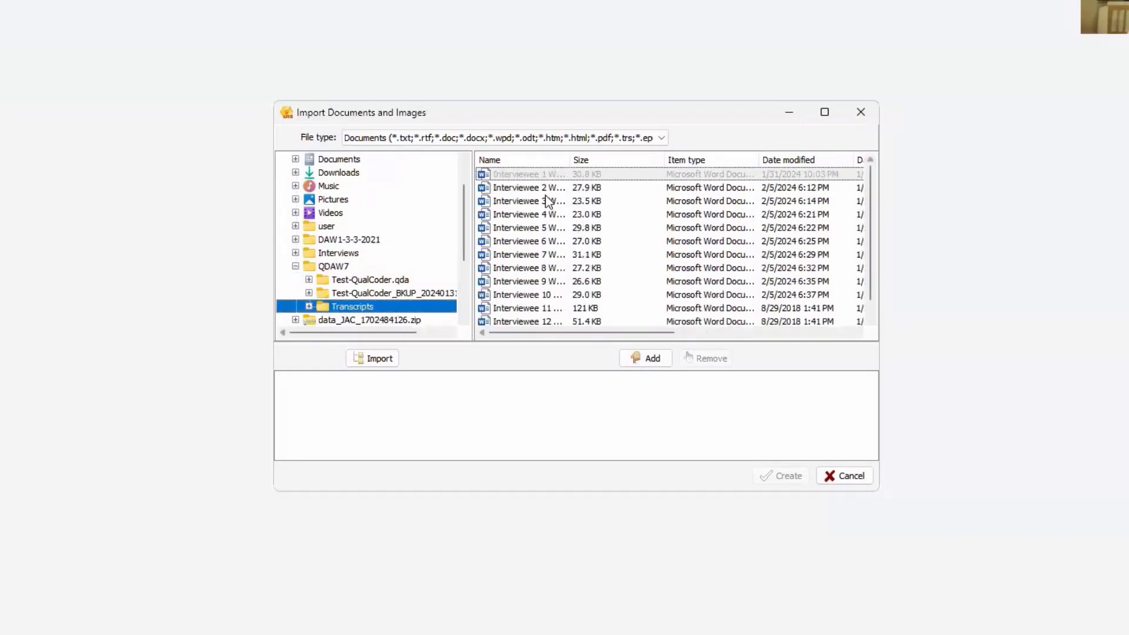
- Add the transcript Interviewee 1 Walden.docx to the list of documents to import
left_click(544, 187)
left_click(537, 174)
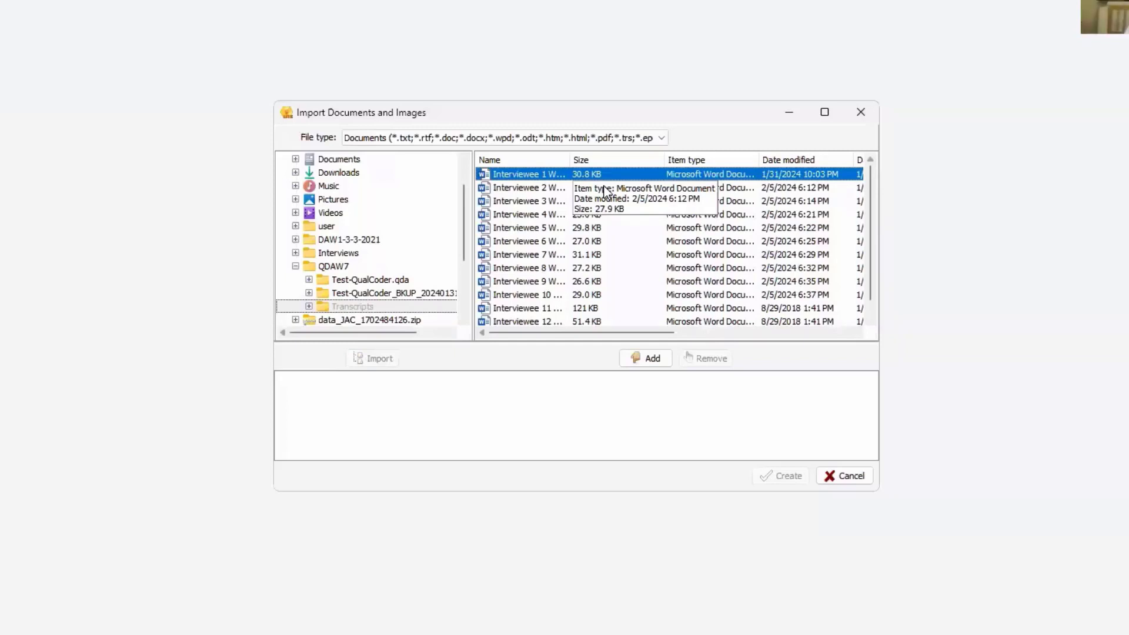
left_click(652, 359)
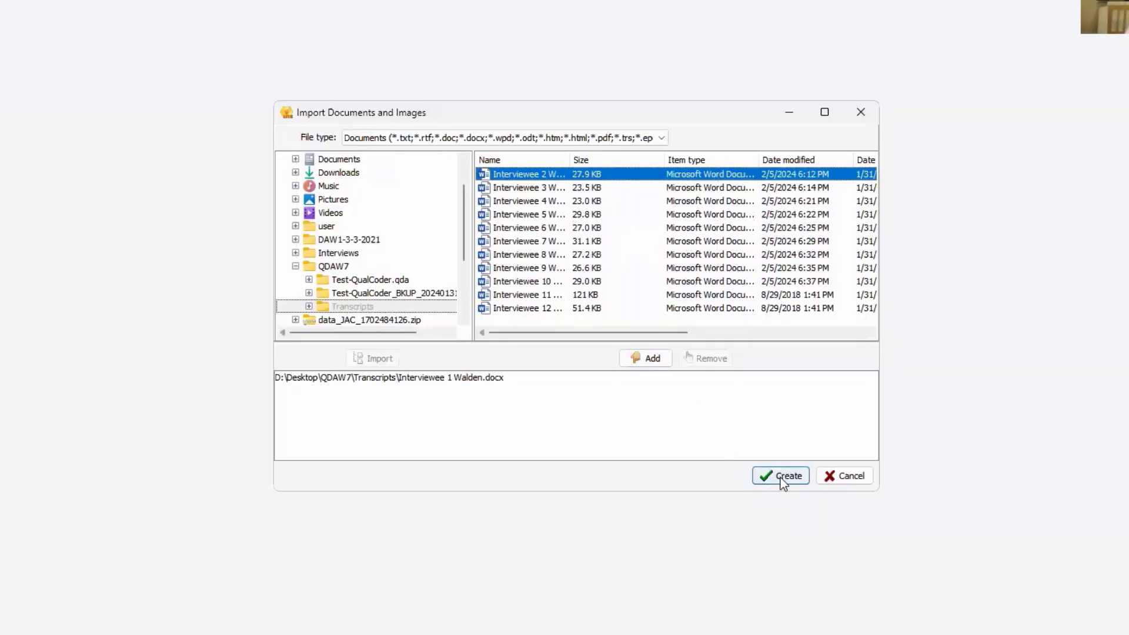
- Create the project with the file location and the creation date and time included in the import
left_click(782, 476)
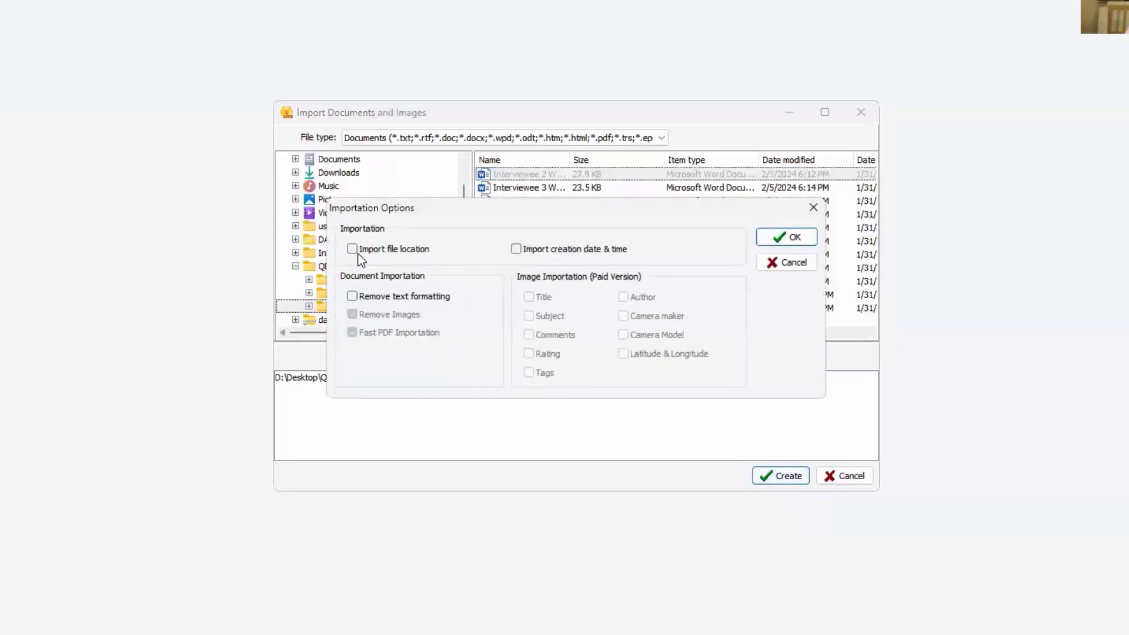
left_click(523, 250)
left_click(789, 236)
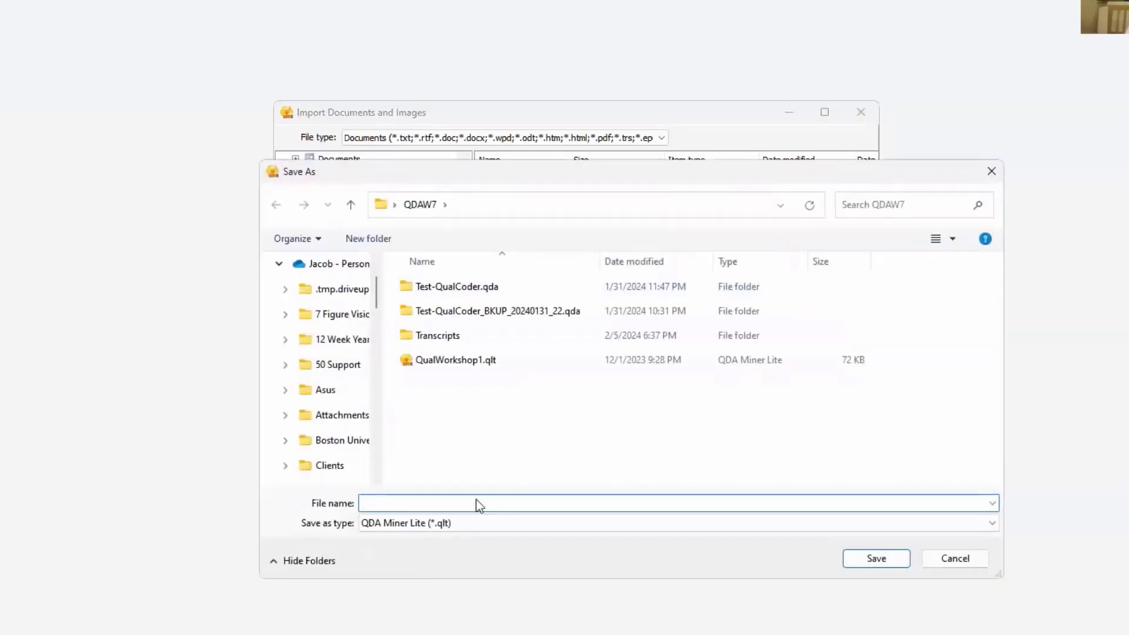
- Save the new project in the QDAW7 folder as QualWorkshop_Feb-2024.qlt, basing the name on the existing QualWorkshop1.qlt
left_click(461, 360)
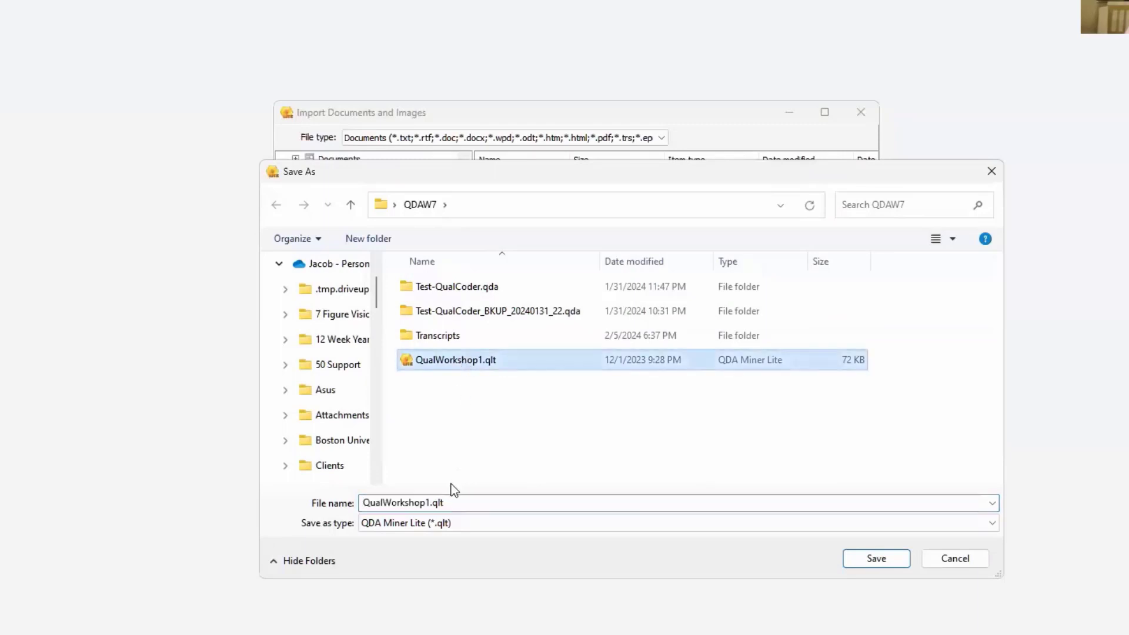
left_click(433, 504)
left_click(432, 503)
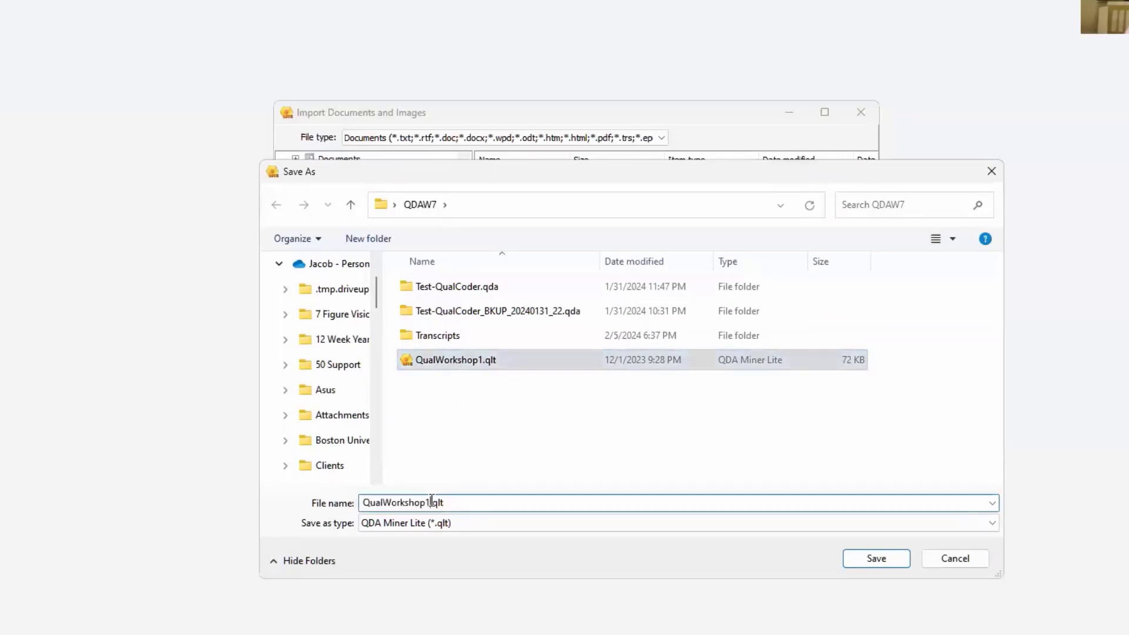
key("BackSpace")
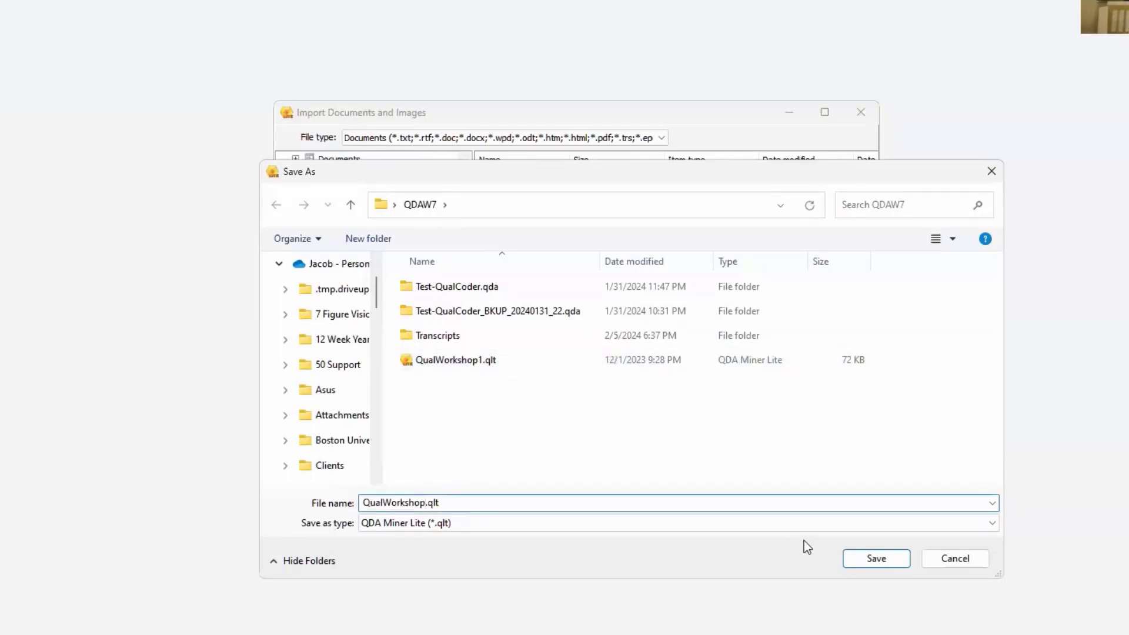
type("_Feb-2024")
left_click(877, 558)
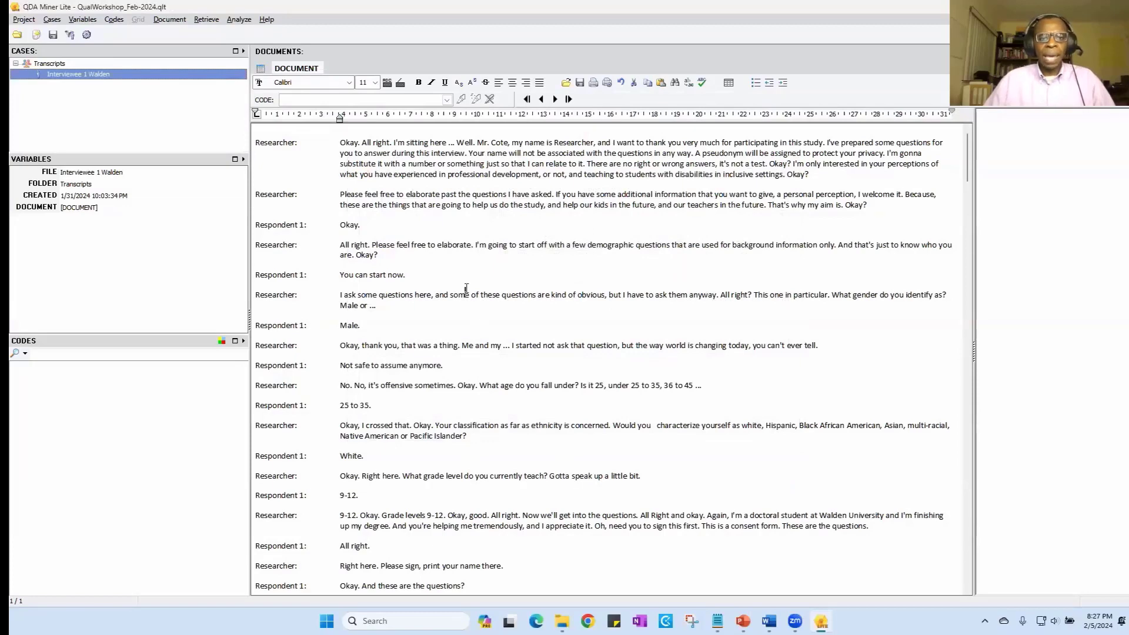
scroll(460, 276, "down", 5)
scroll(465, 292, "up", 5)
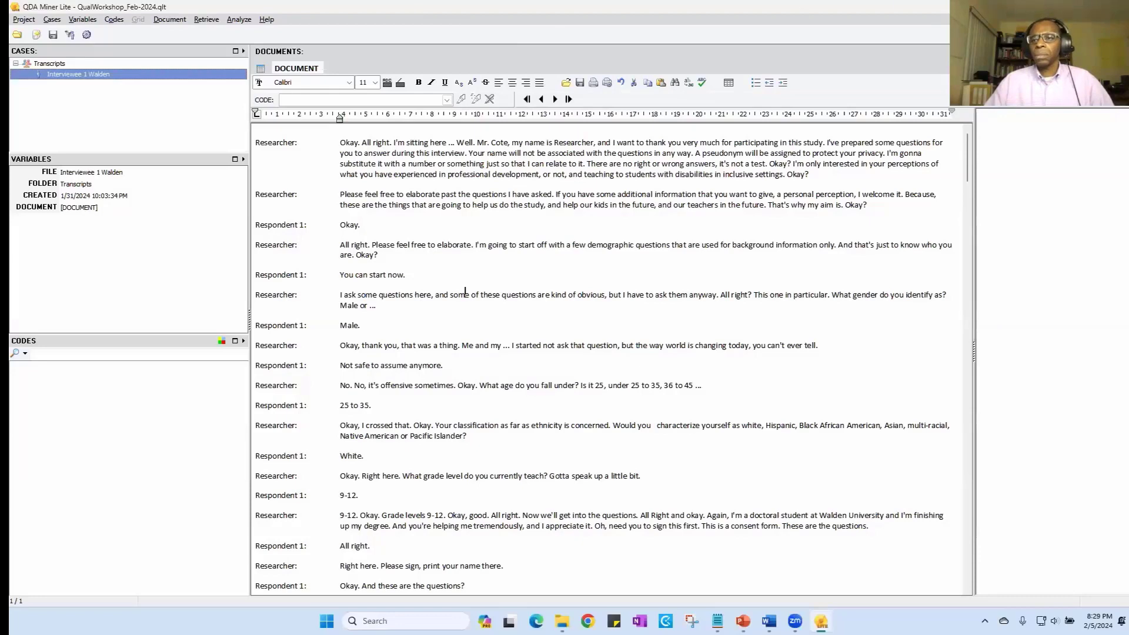
- Show the desktop and switch to the Data Analysis Blueprint document in Word
key("super+d")
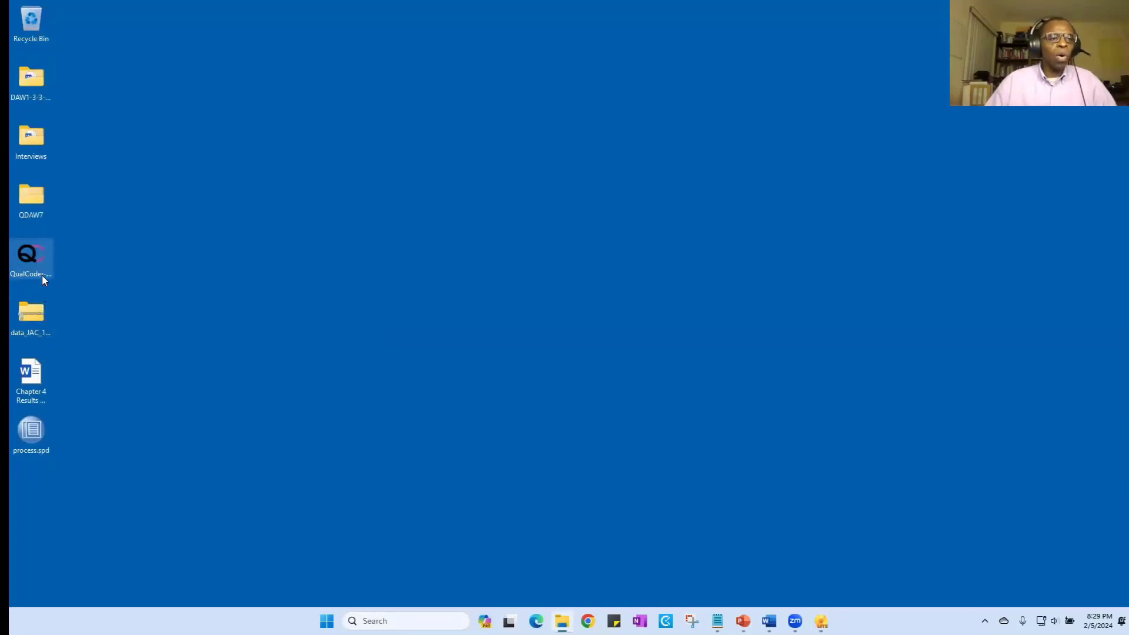
left_click(42, 278)
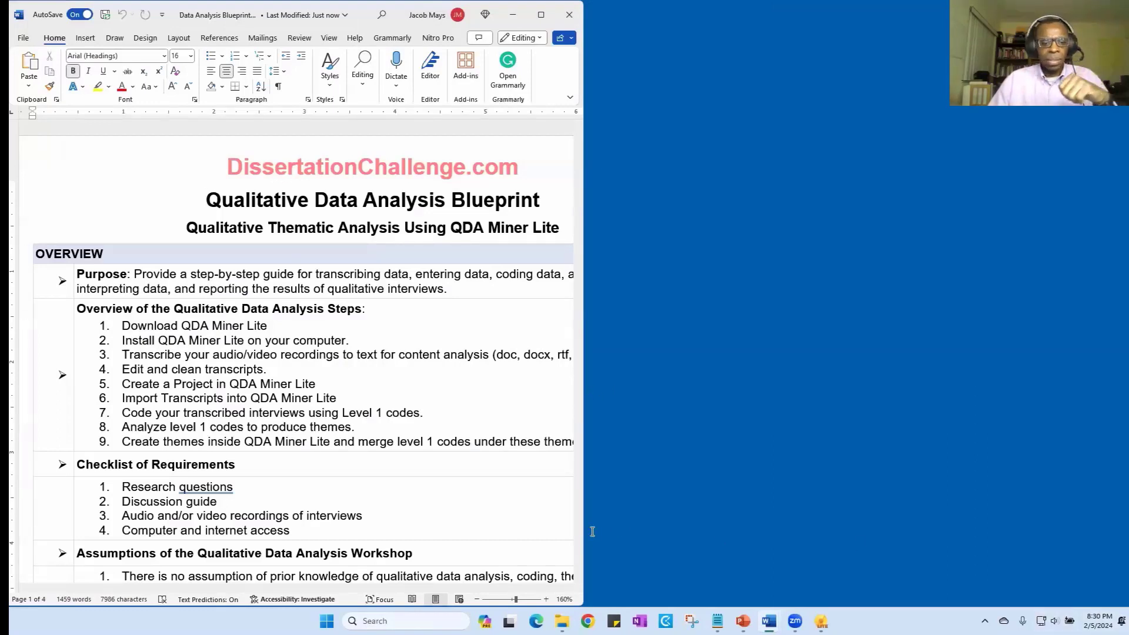
- Reduce the blueprint's zoom to 110% and review its overview, checklist of requirements and first procedure steps
left_click(477, 599)
left_click(477, 600)
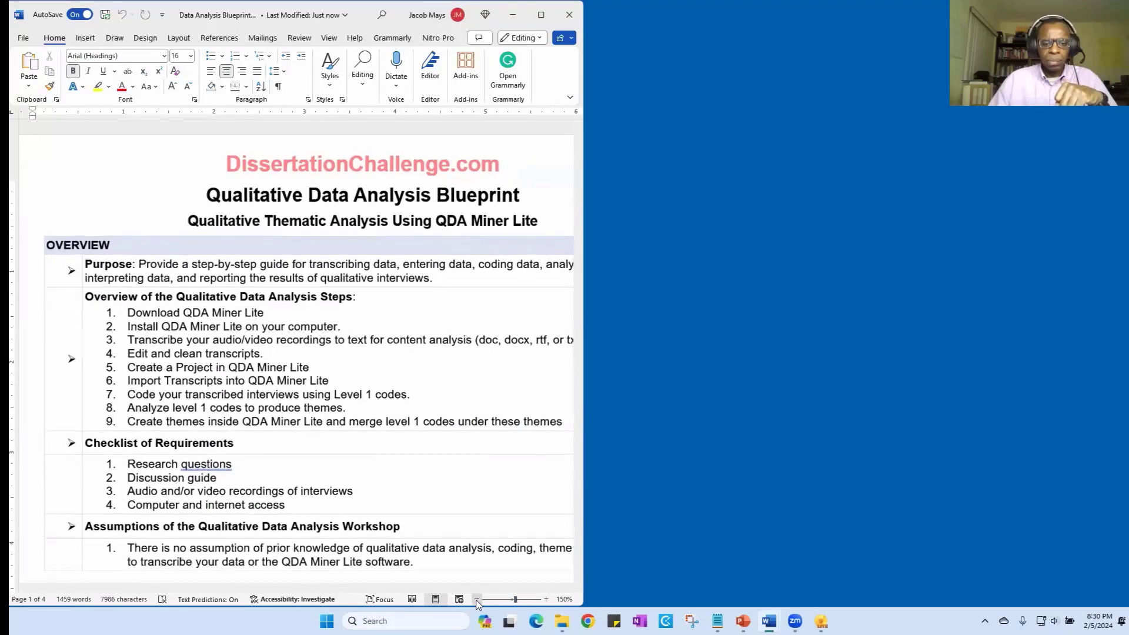
left_click(477, 600)
left_click(477, 599)
left_click(477, 599)
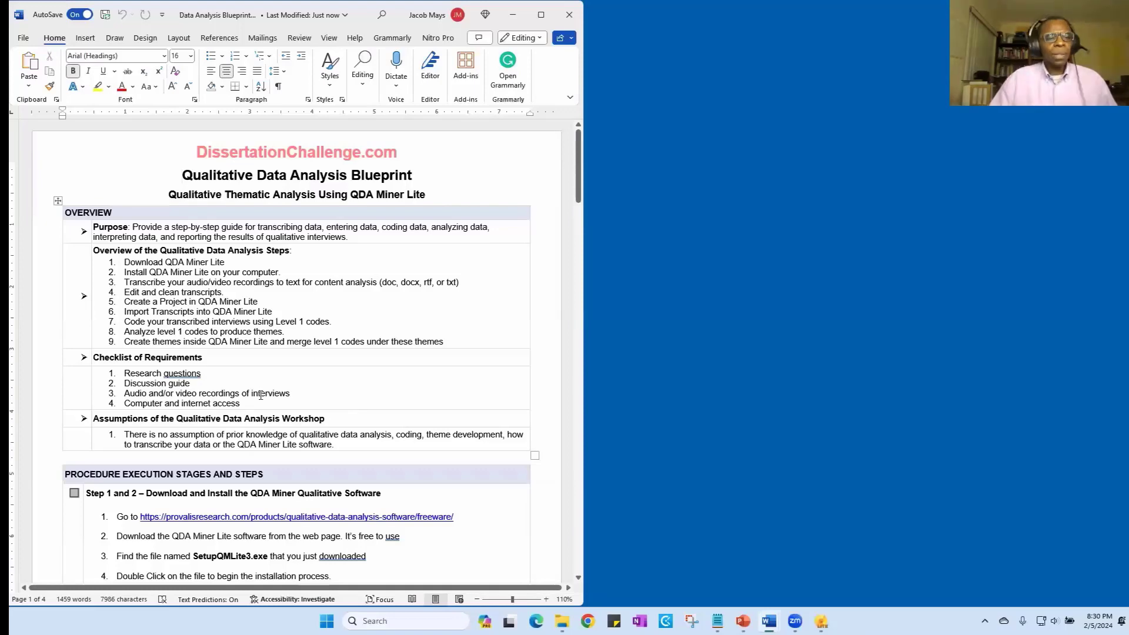
scroll(318, 270, "down", 8)
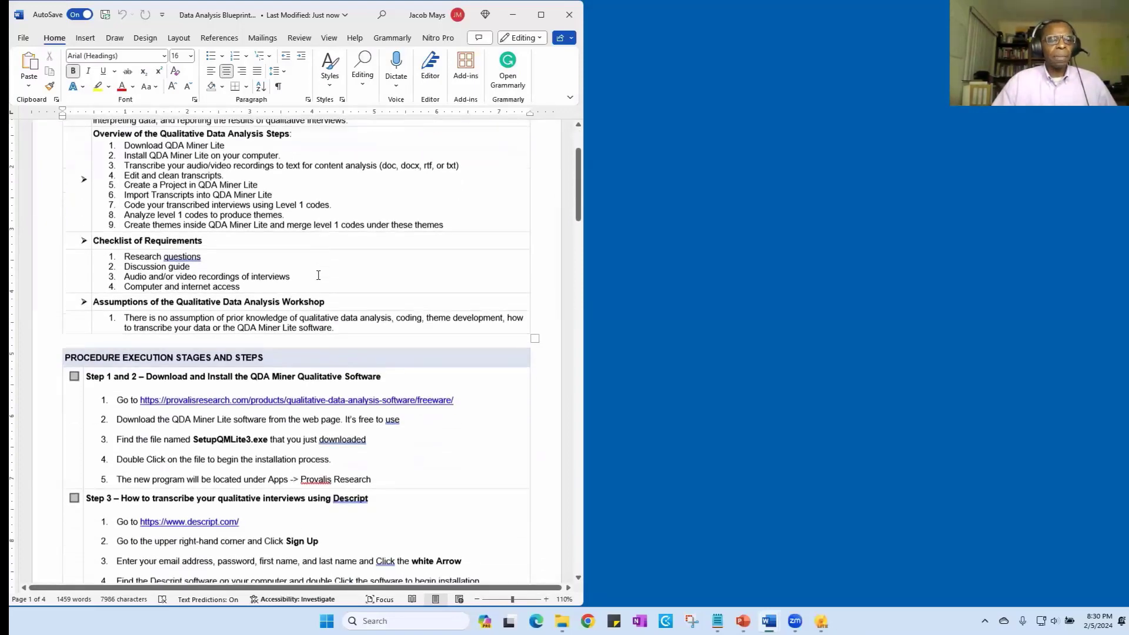
scroll(319, 277, "down", 3)
scroll(283, 278, "up", 11)
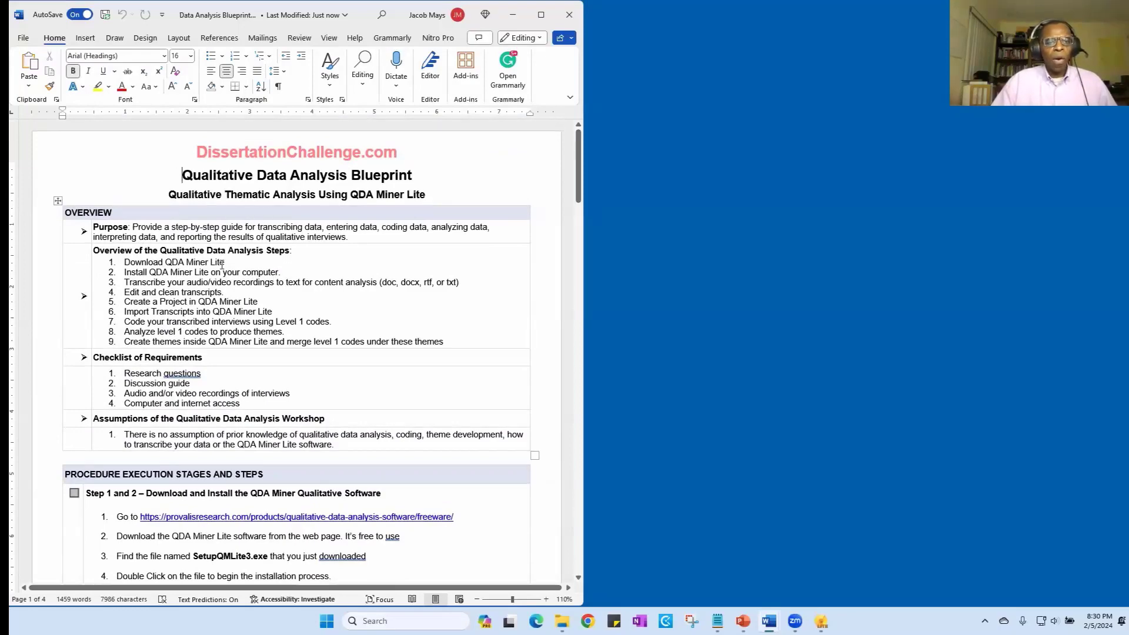
scroll(250, 265, "down", 1)
scroll(219, 287, "down", 2)
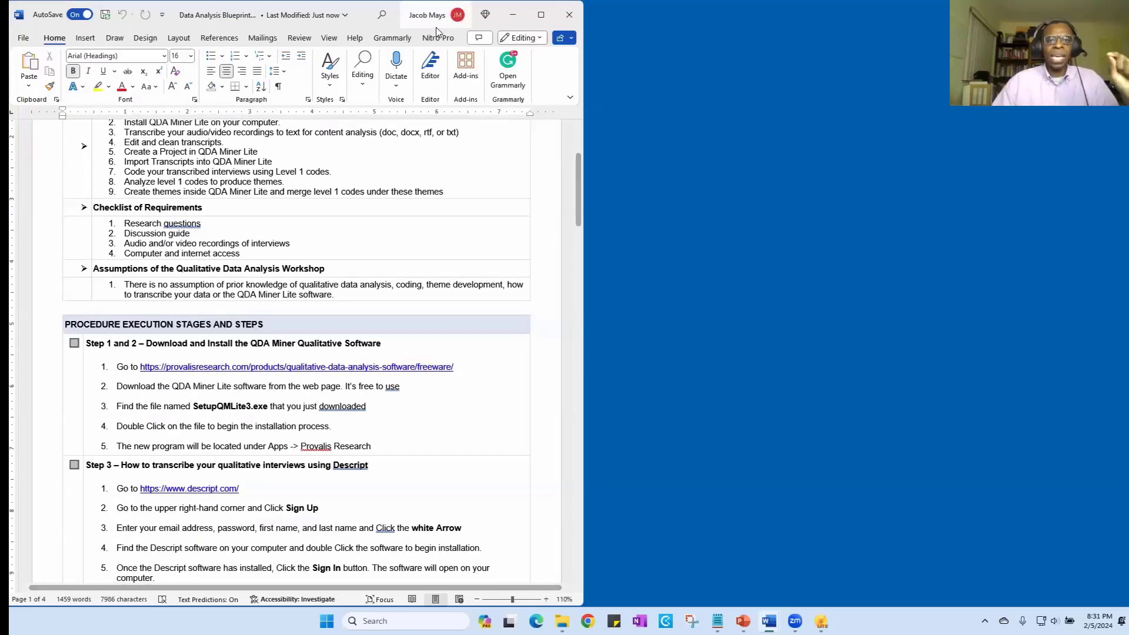
- Maximize the blueprint at 120% zoom and read through the procedure from the QDA Miner Lite download to project creation
left_click(542, 18)
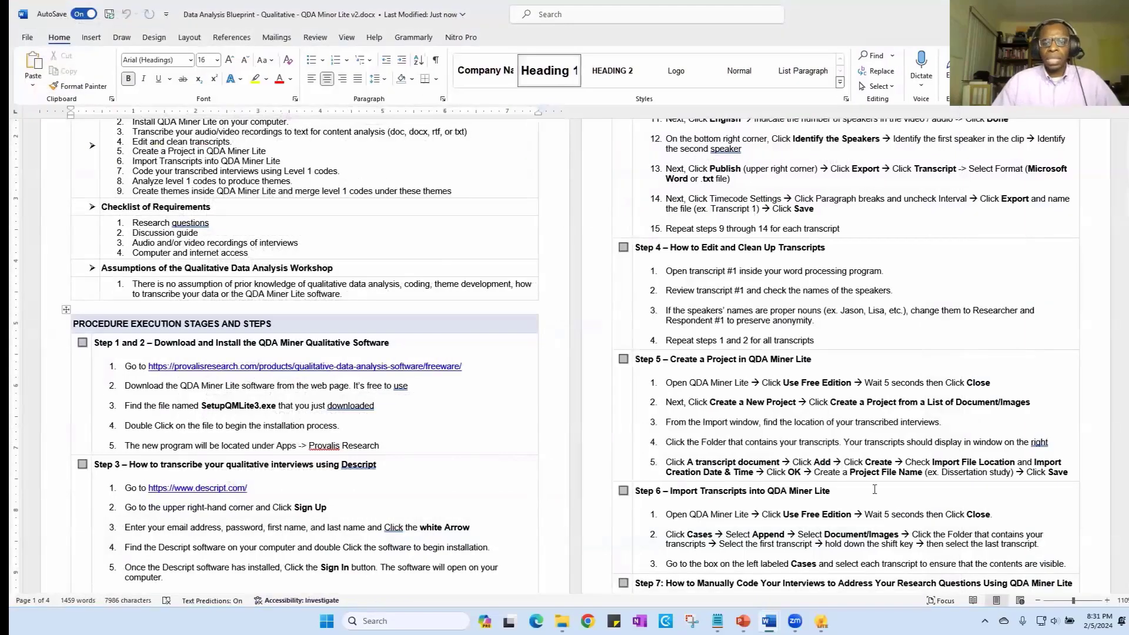
left_click(1107, 601)
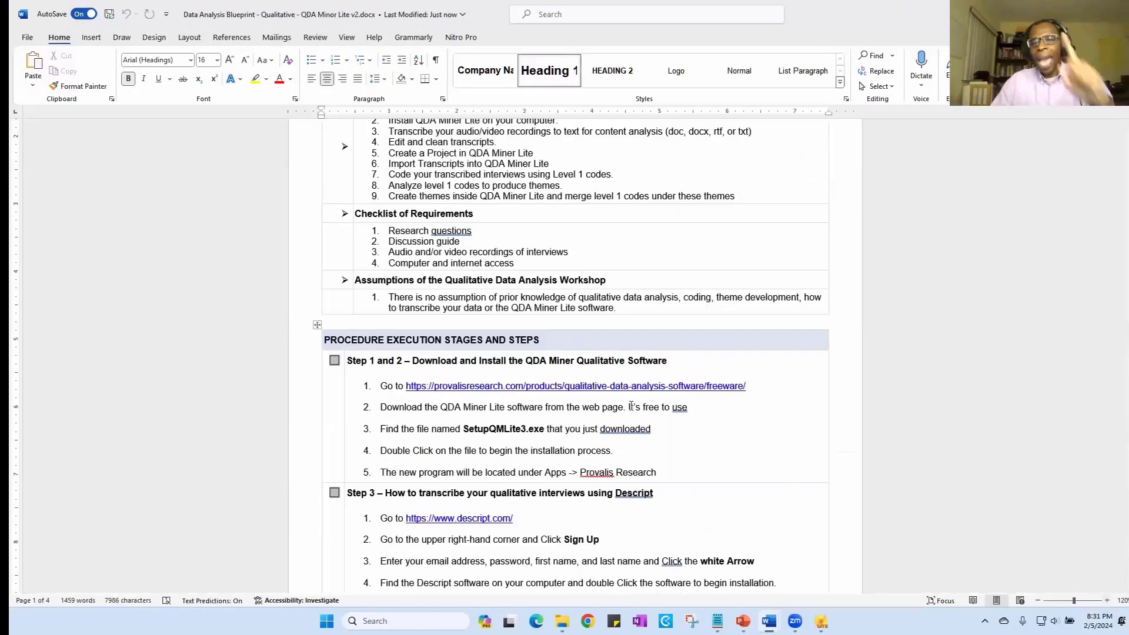
scroll(631, 401, "up", 3)
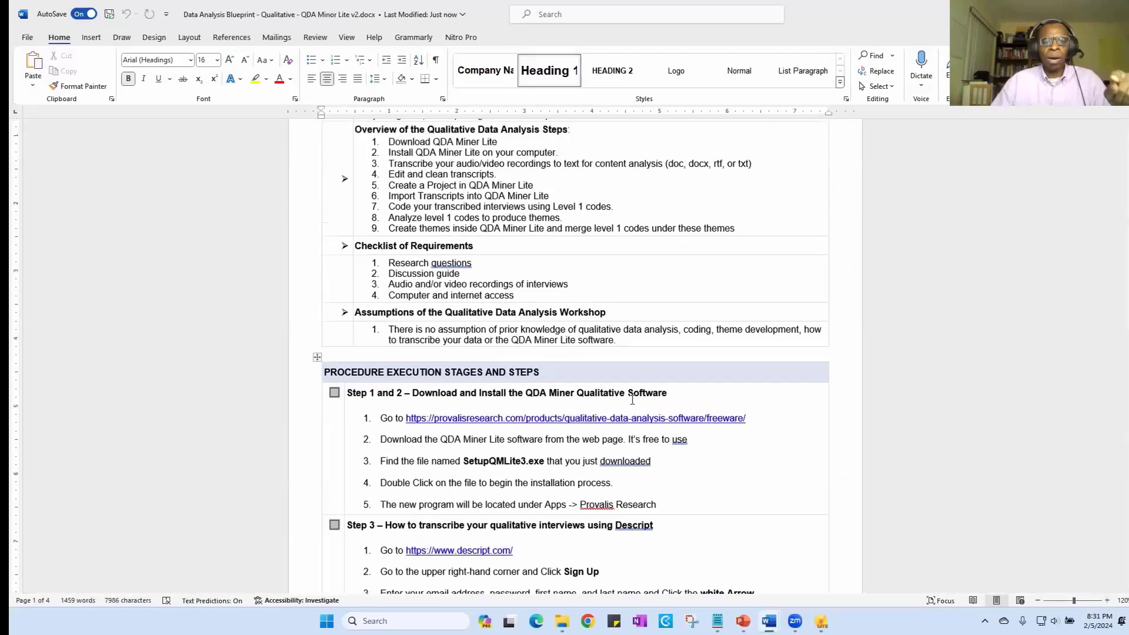
scroll(630, 400, "down", 3)
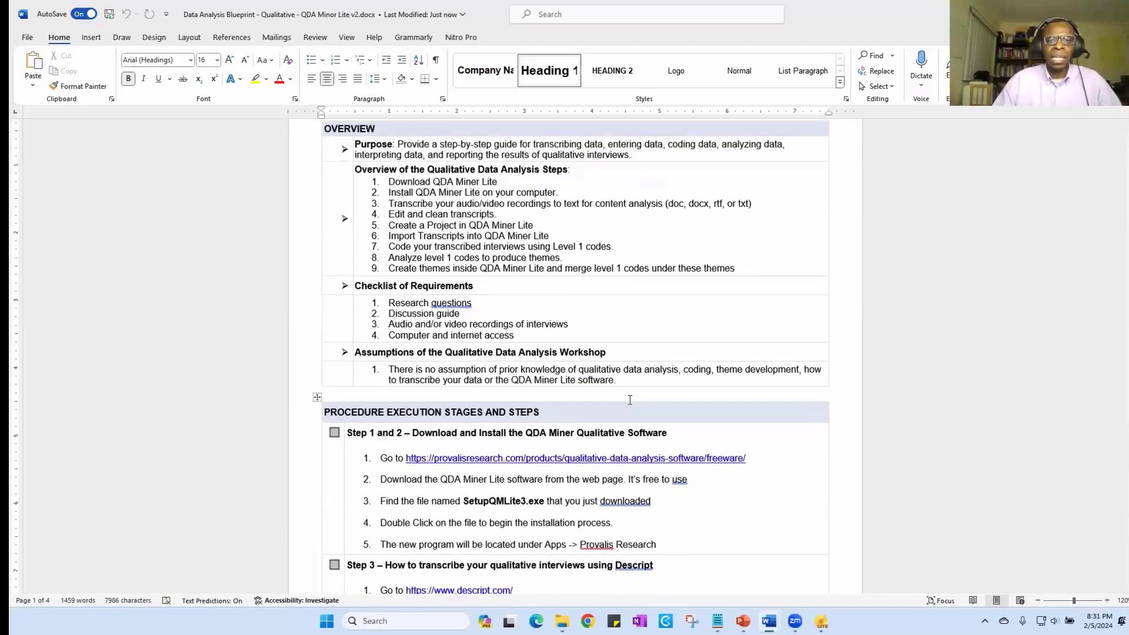
scroll(629, 400, "up", 3)
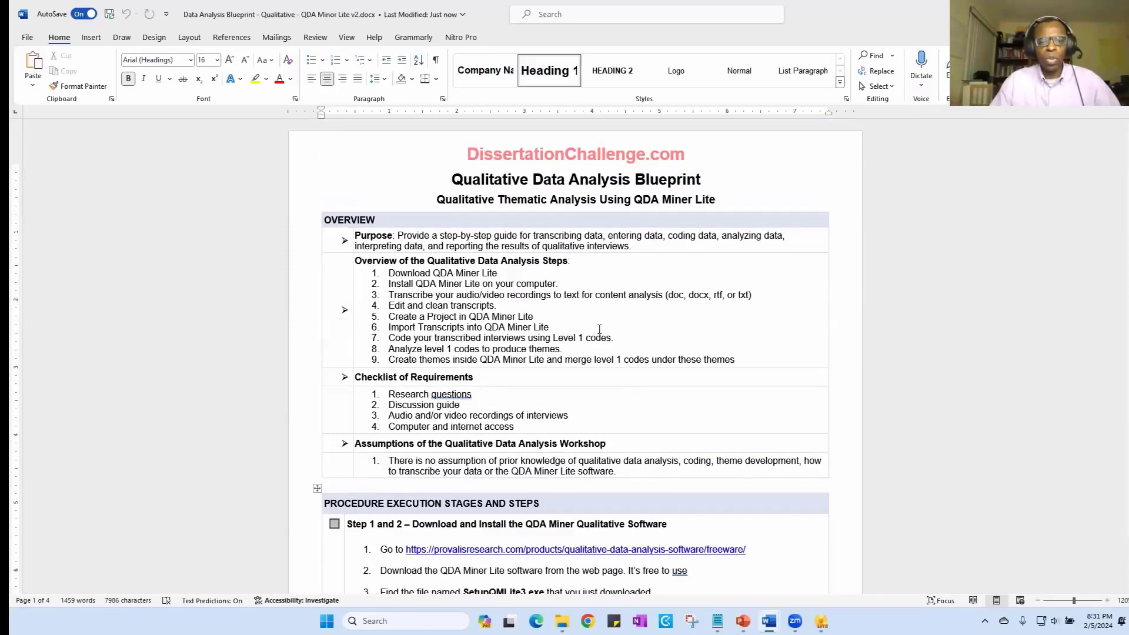
scroll(600, 329, "down", 5)
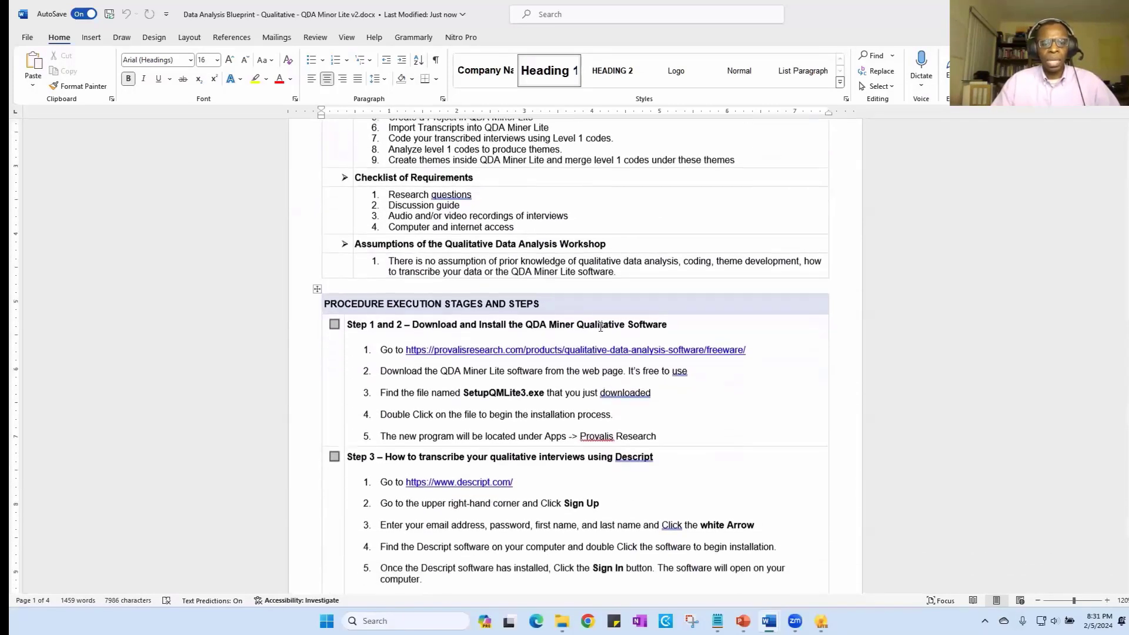
scroll(582, 326, "down", 3)
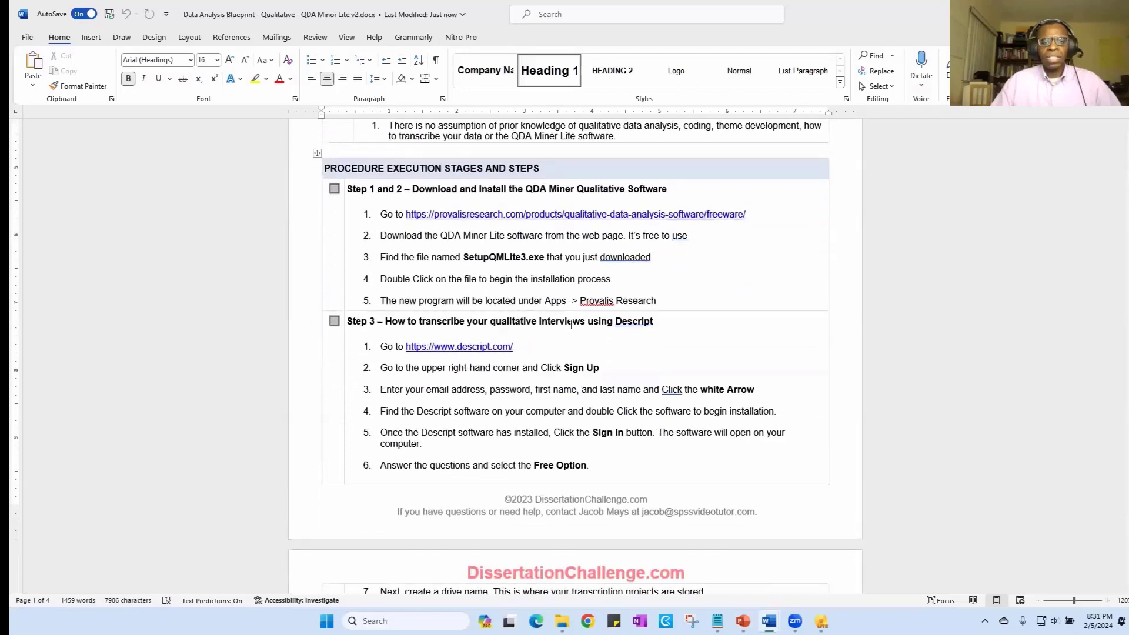
scroll(565, 318, "down", 5)
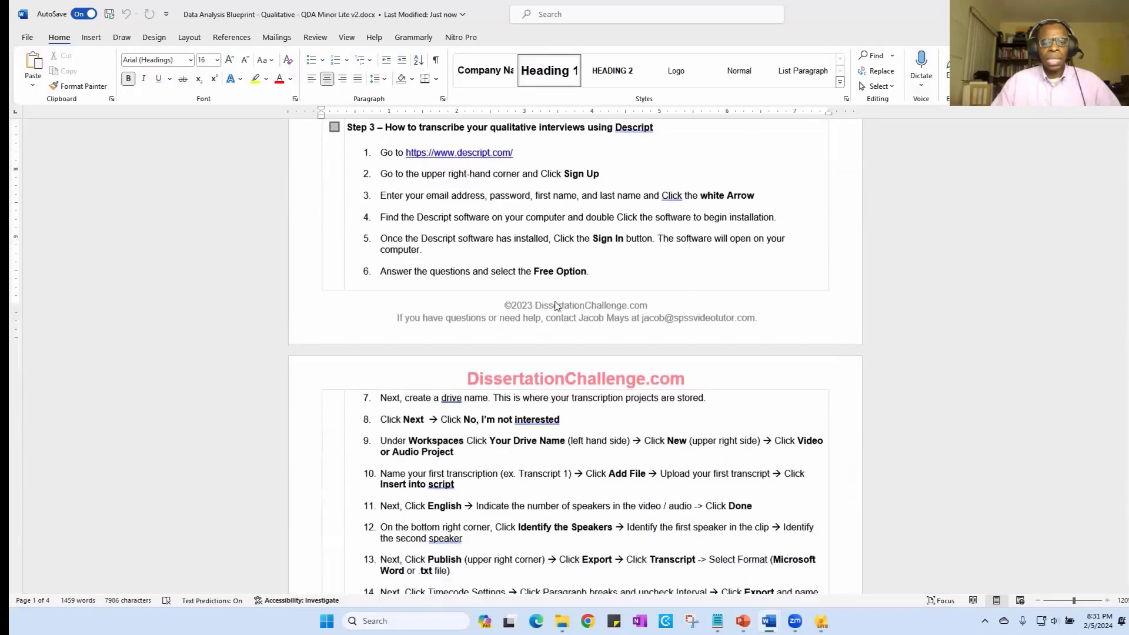
scroll(555, 306, "down", 8)
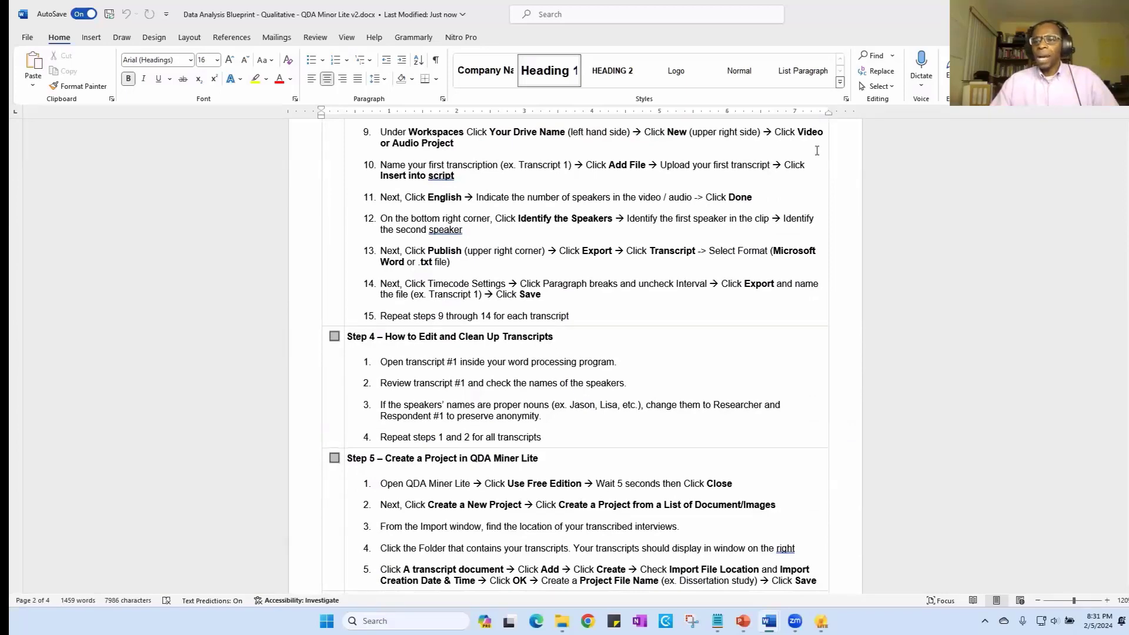
scroll(576, 316, "down", 5)
scroll(656, 323, "up", 11)
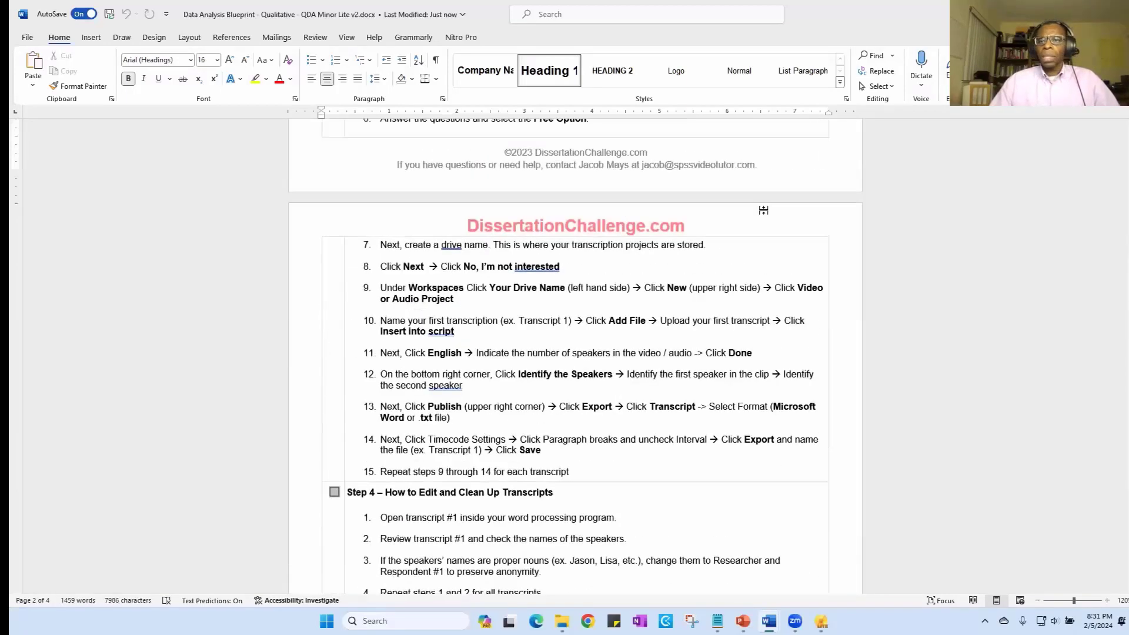
scroll(656, 323, "up", 3)
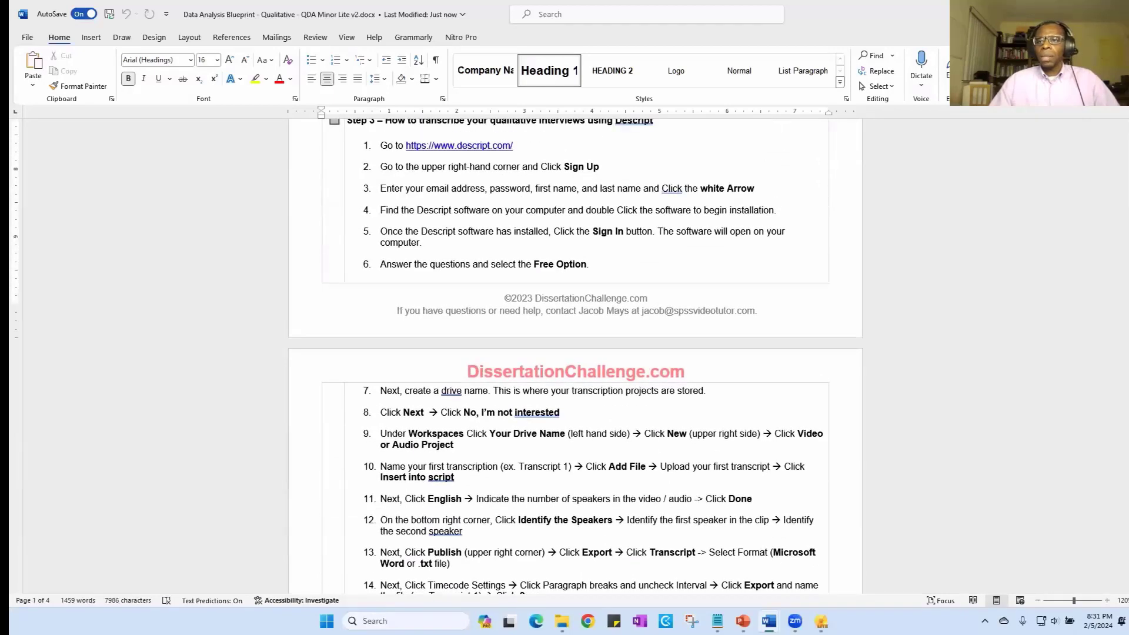
- Restore the blueprint to a smaller window and look through the remaining procedure down to the Appendix 1 theme worksheet
left_click(1101, 14)
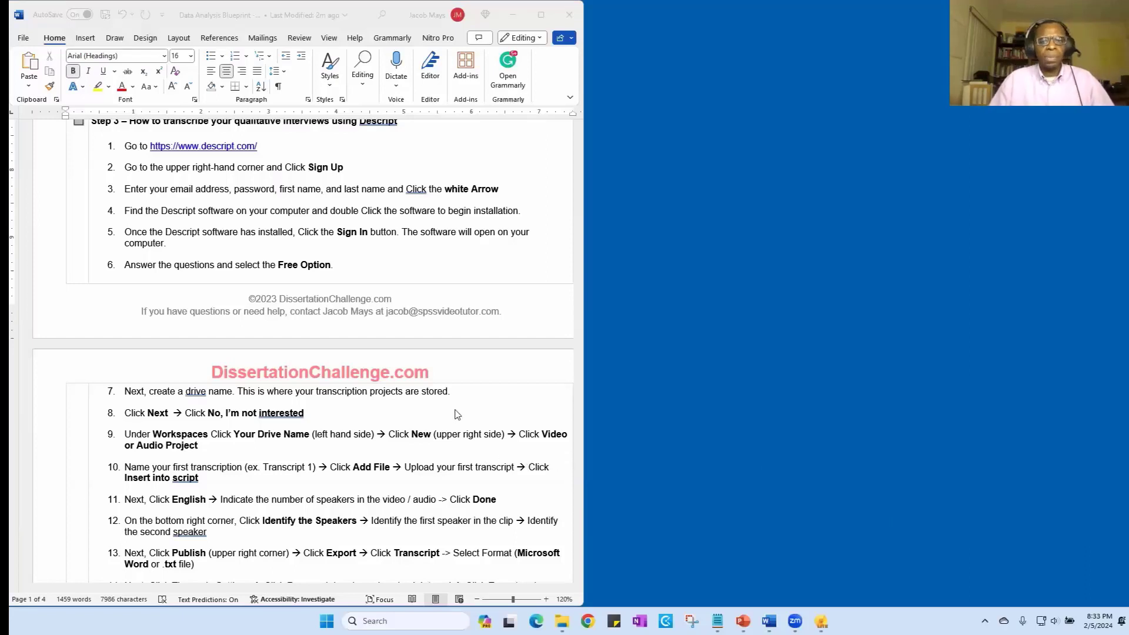
scroll(496, 403, "down", 4)
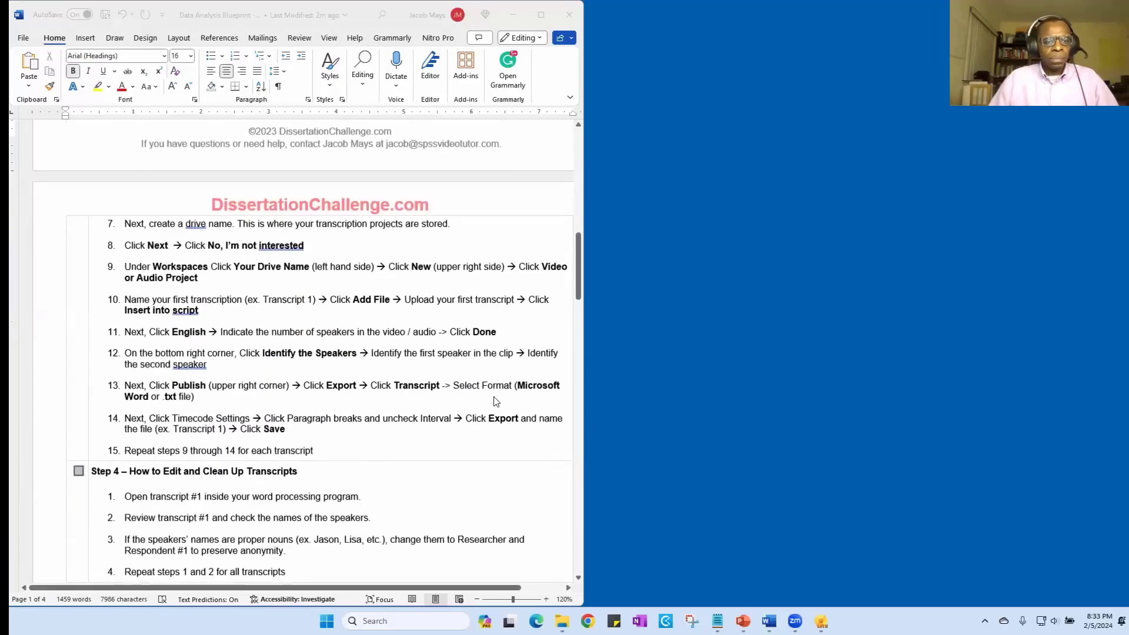
scroll(495, 403, "up", 1)
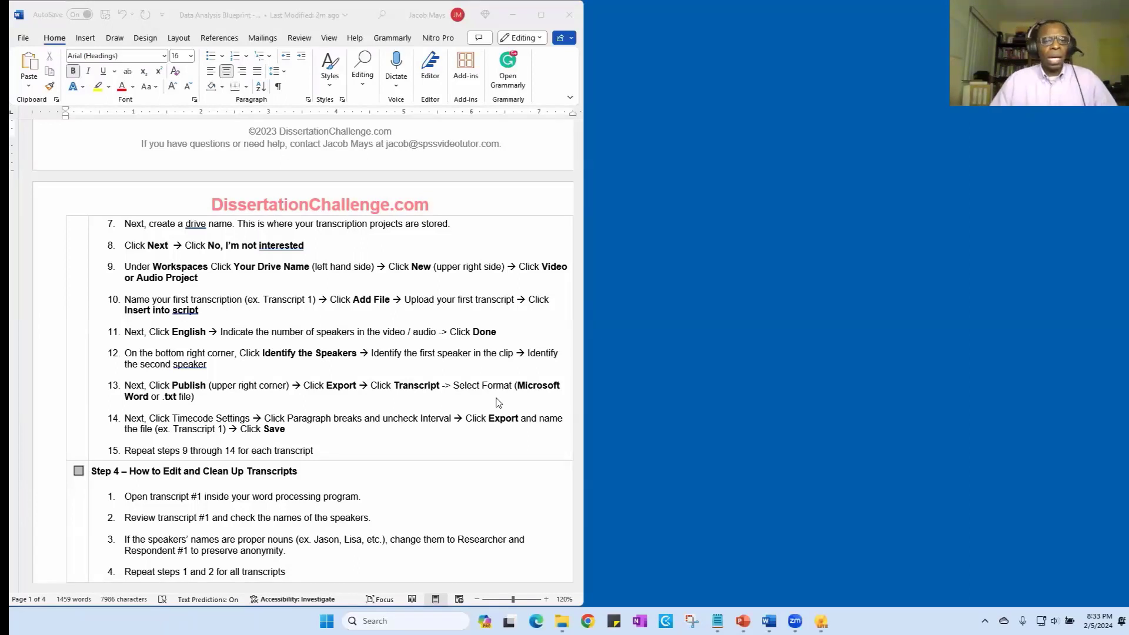
scroll(466, 217, "down", 3)
scroll(467, 216, "down", 20)
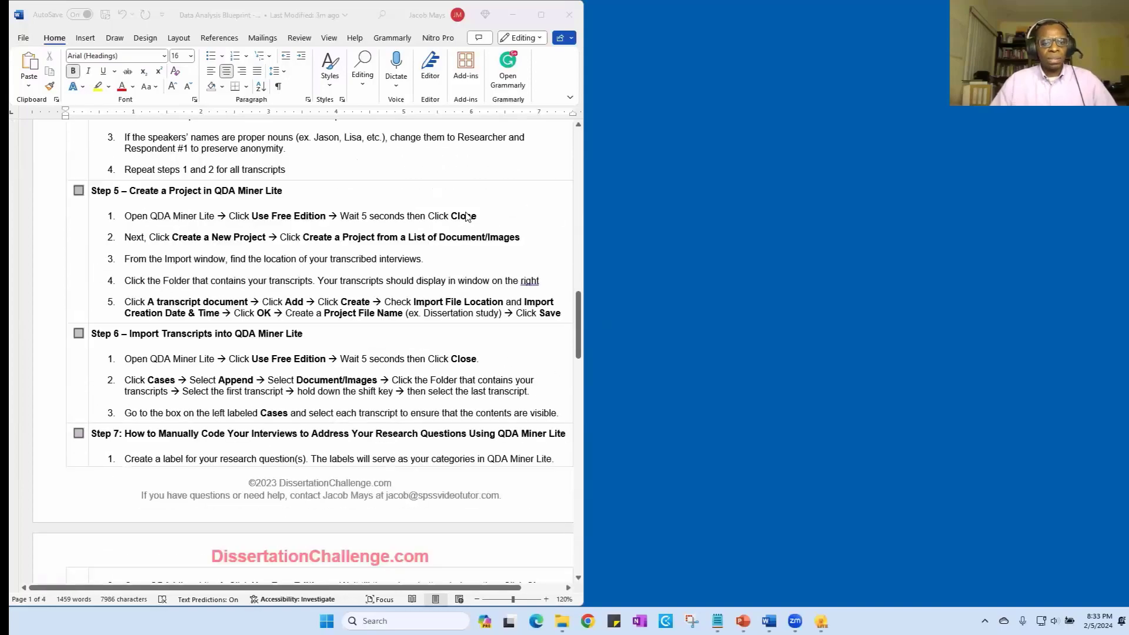
scroll(467, 217, "down", 2)
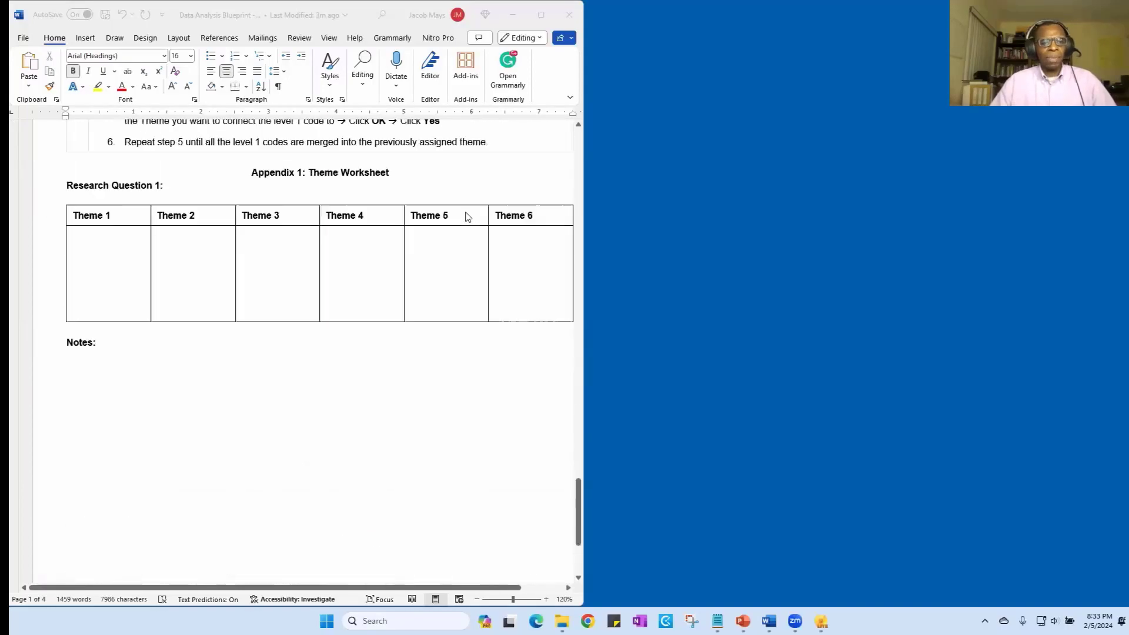
scroll(467, 216, "up", 15)
scroll(466, 217, "up", 20)
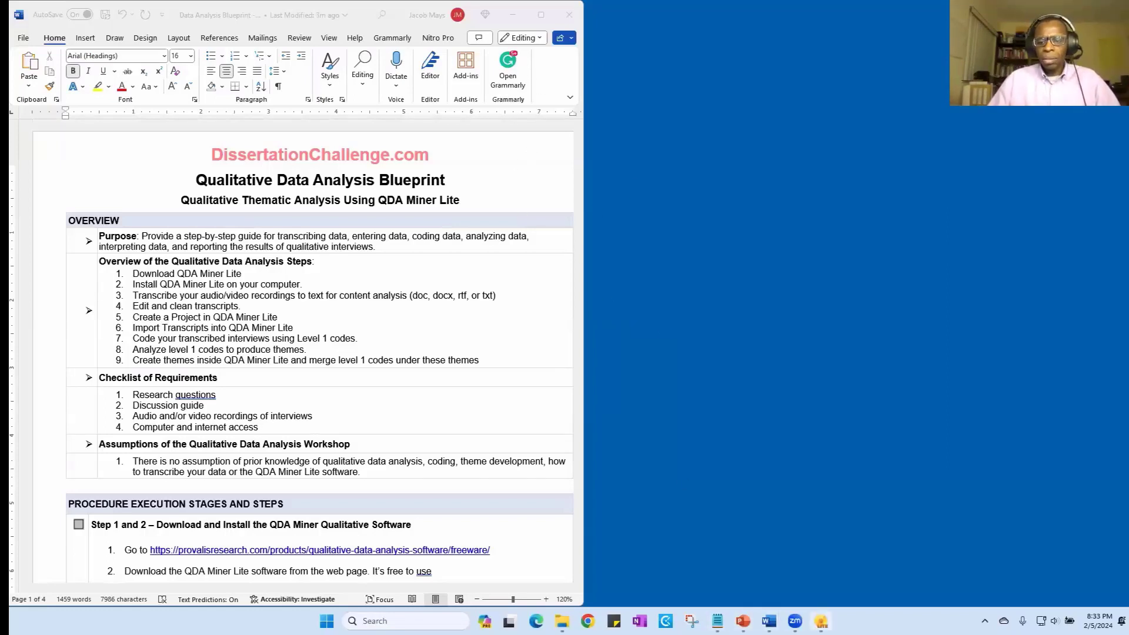
- Switch to QDA Miner Lite and look over the opening of the imported Interviewee 1 Walden transcript
left_click(821, 621)
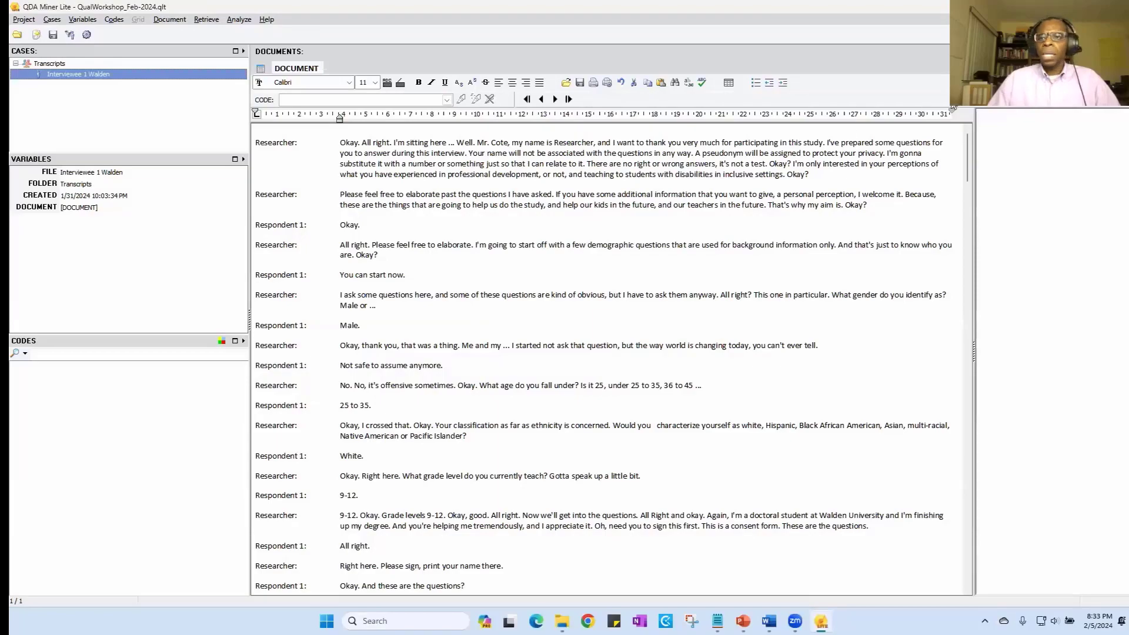
scroll(598, 289, "down", 12)
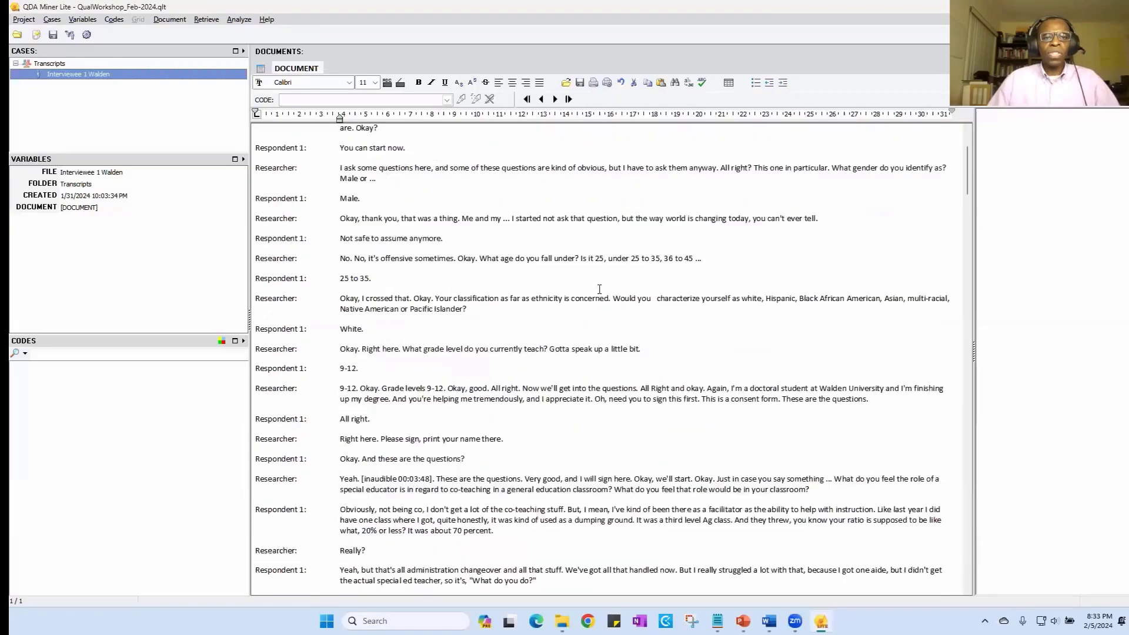
scroll(608, 279, "up", 9)
scroll(607, 279, "up", 3)
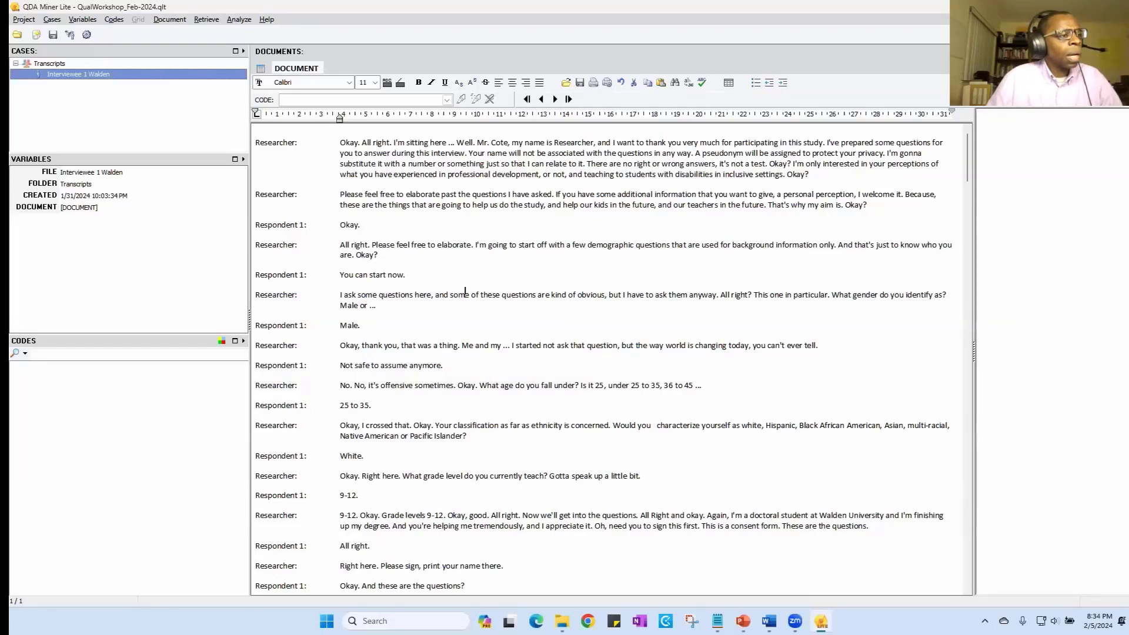
- Switch to Disscussion Guide final 2.docx in Word and review its demographic and content questions
key("alt+Tab")
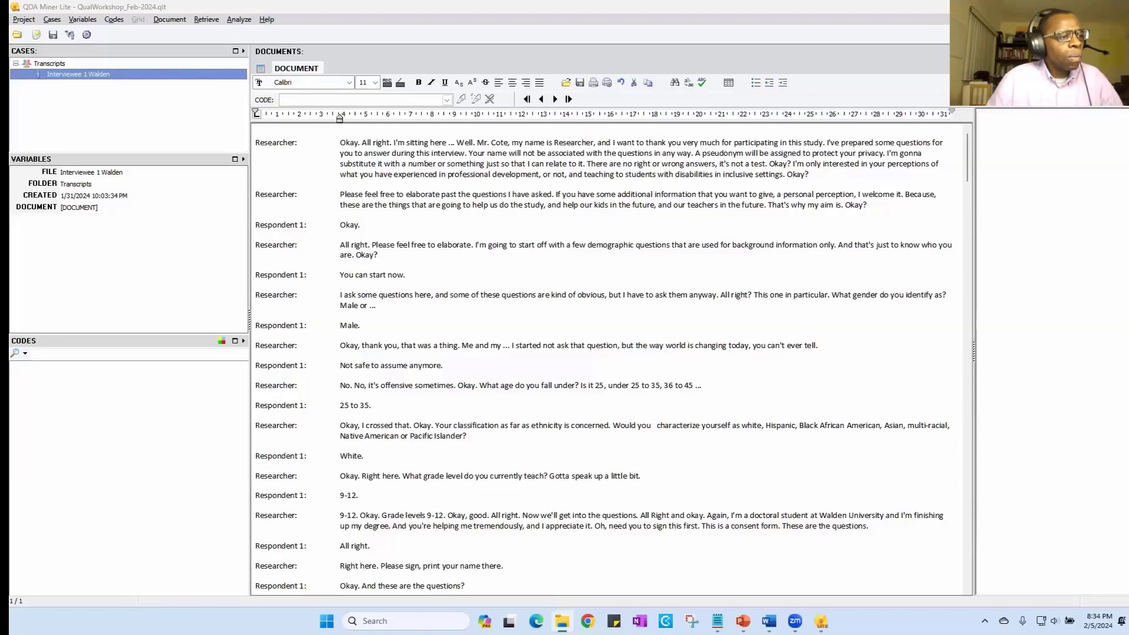
key("alt+Tab")
key("alt+Tab")
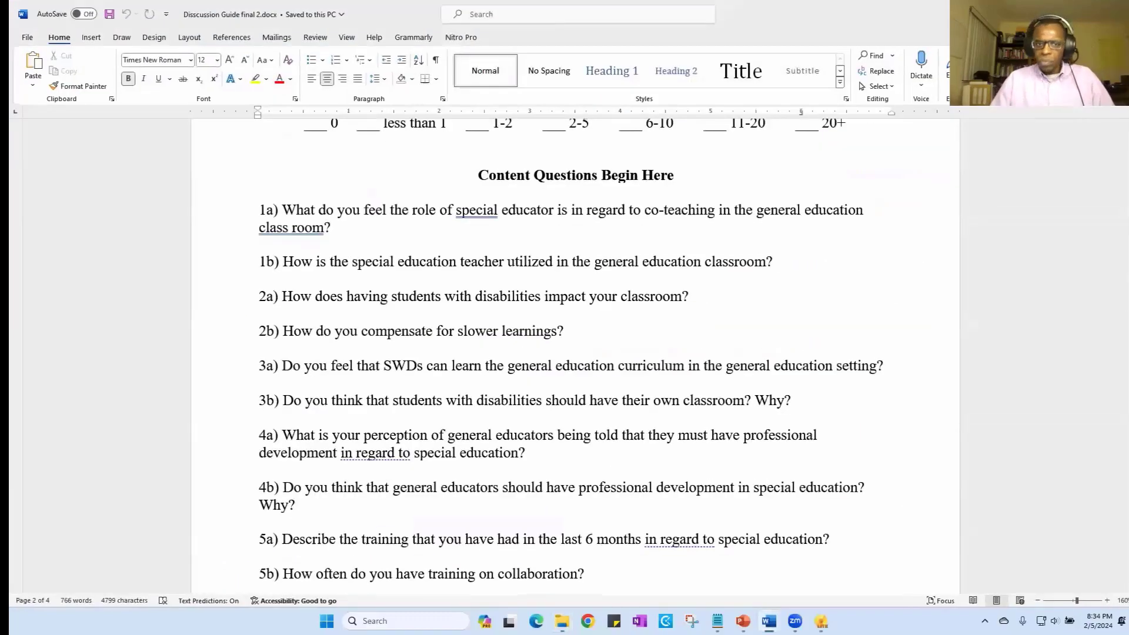
scroll(524, 303, "up", 12)
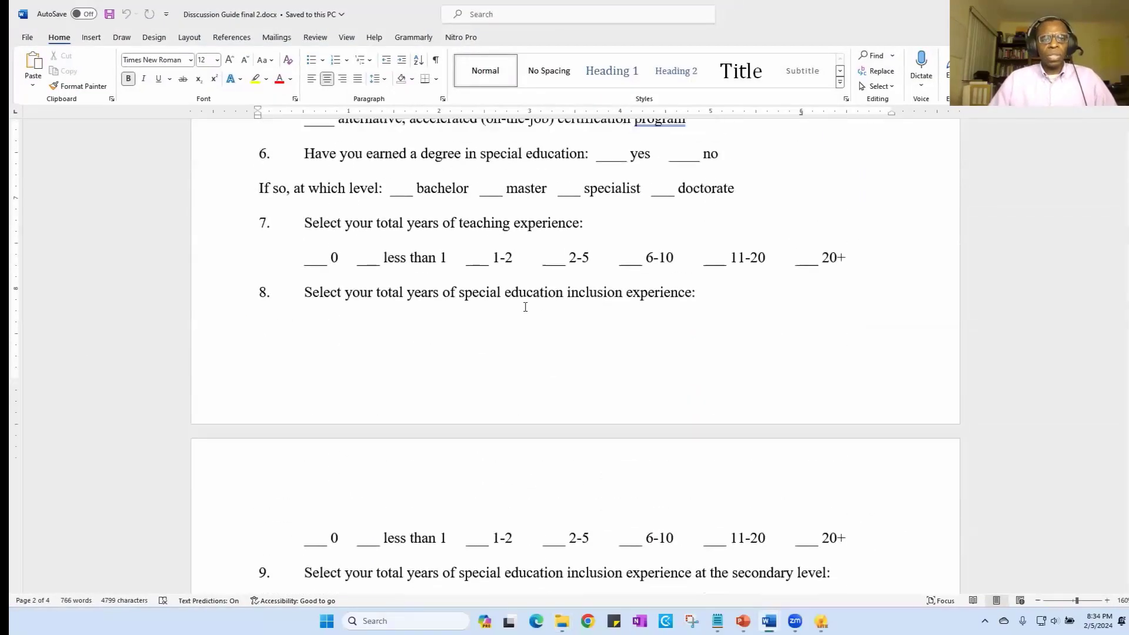
scroll(524, 309, "up", 5)
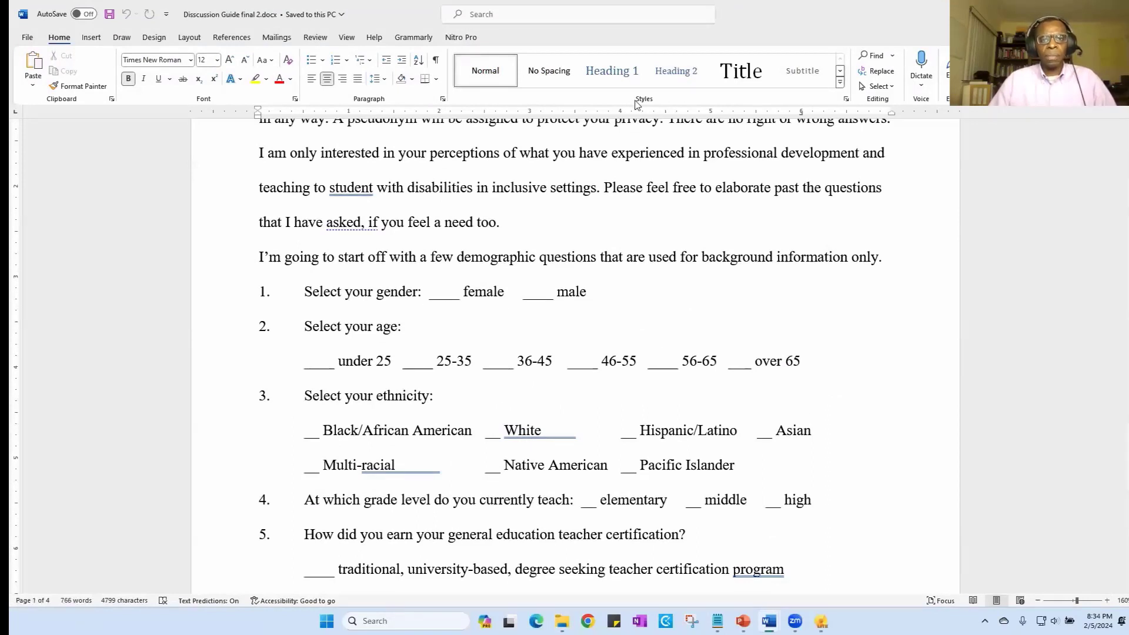
scroll(490, 364, "down", 2)
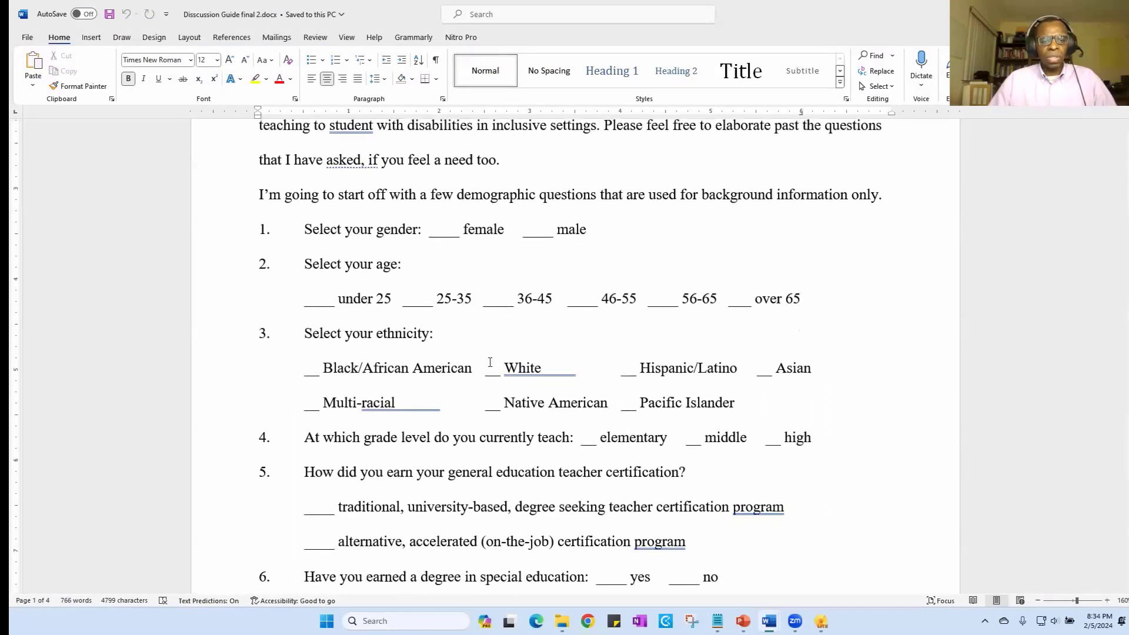
scroll(490, 363, "down", 3)
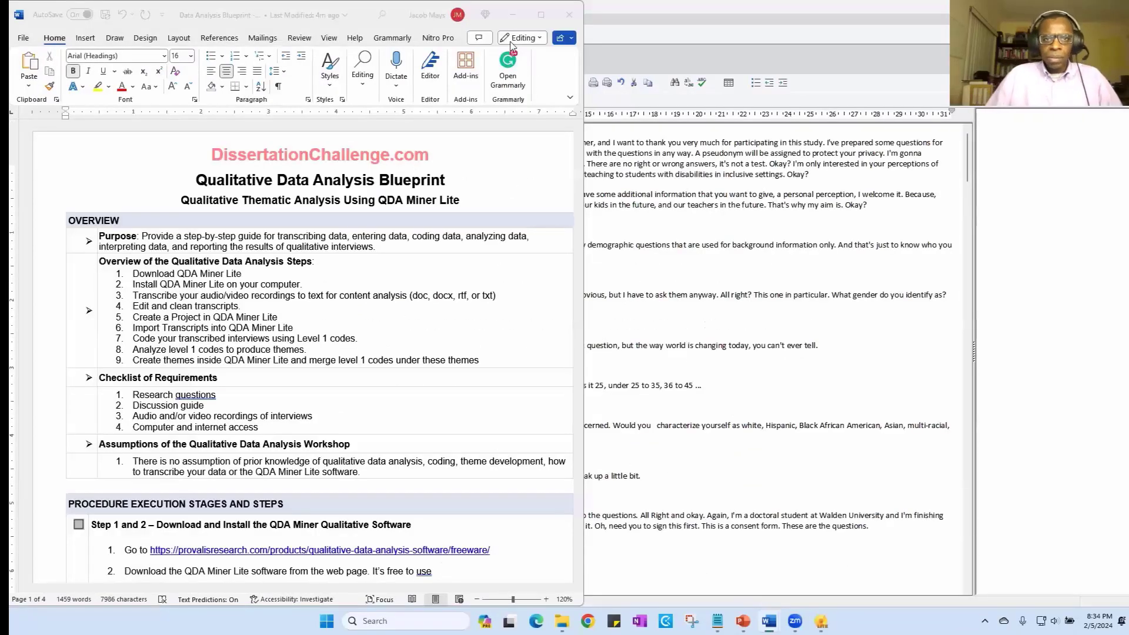
- Minimize the blueprint, place the discussion guide over the QDA Miner Lite project, show its demographic questions and widen its window
left_click(513, 17)
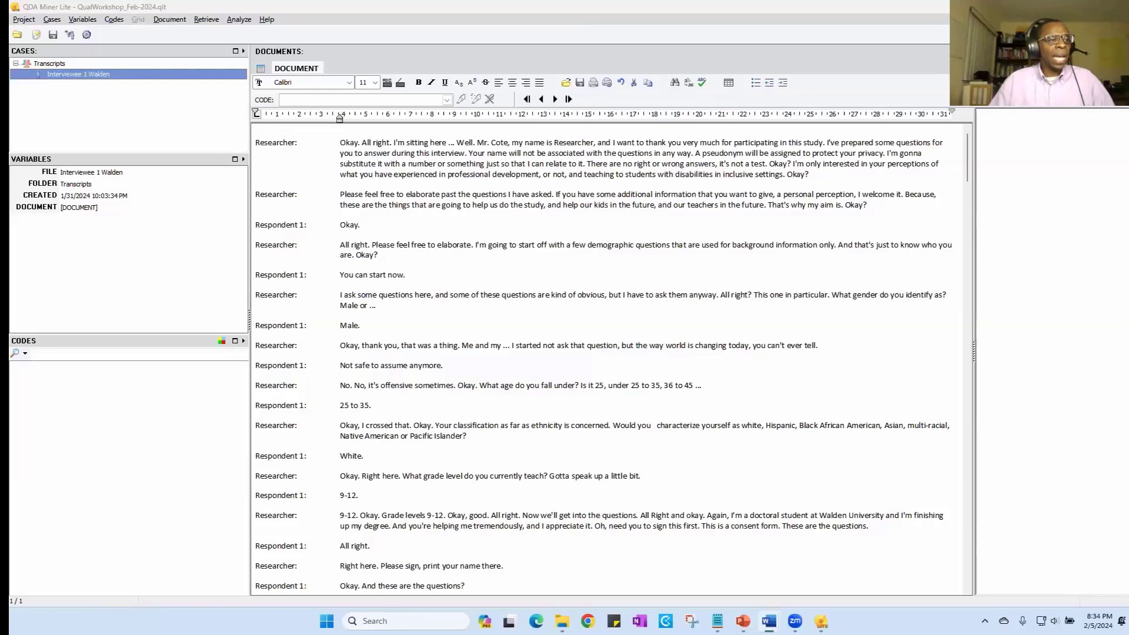
left_click_drag(0, 94, 620, 94)
scroll(648, 278, "up", 7)
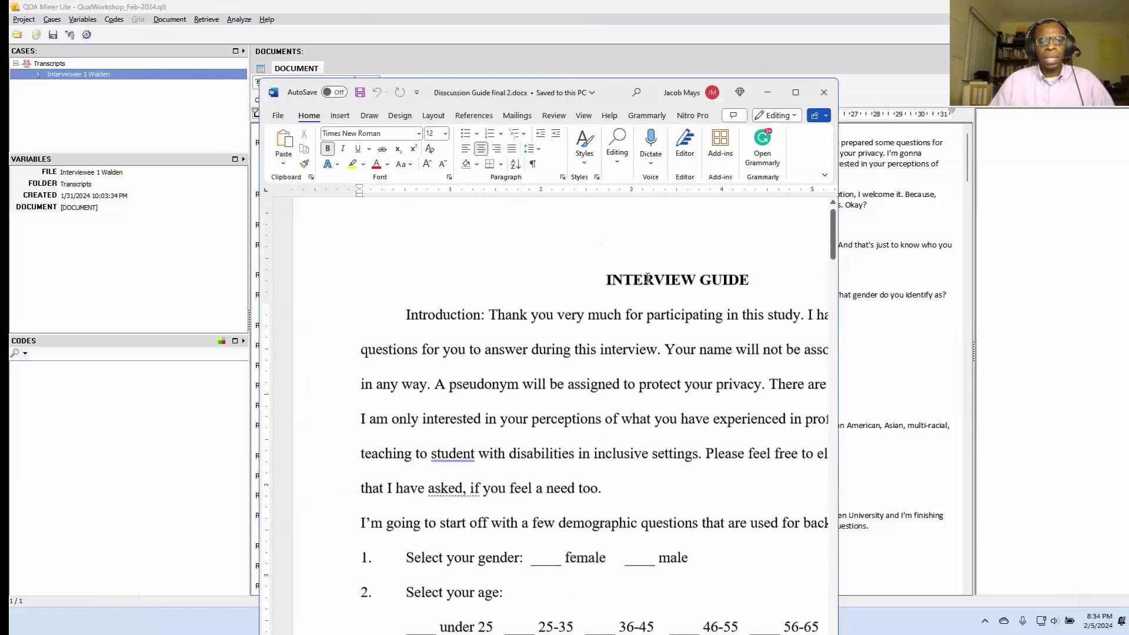
scroll(647, 277, "down", 2)
scroll(648, 278, "down", 2)
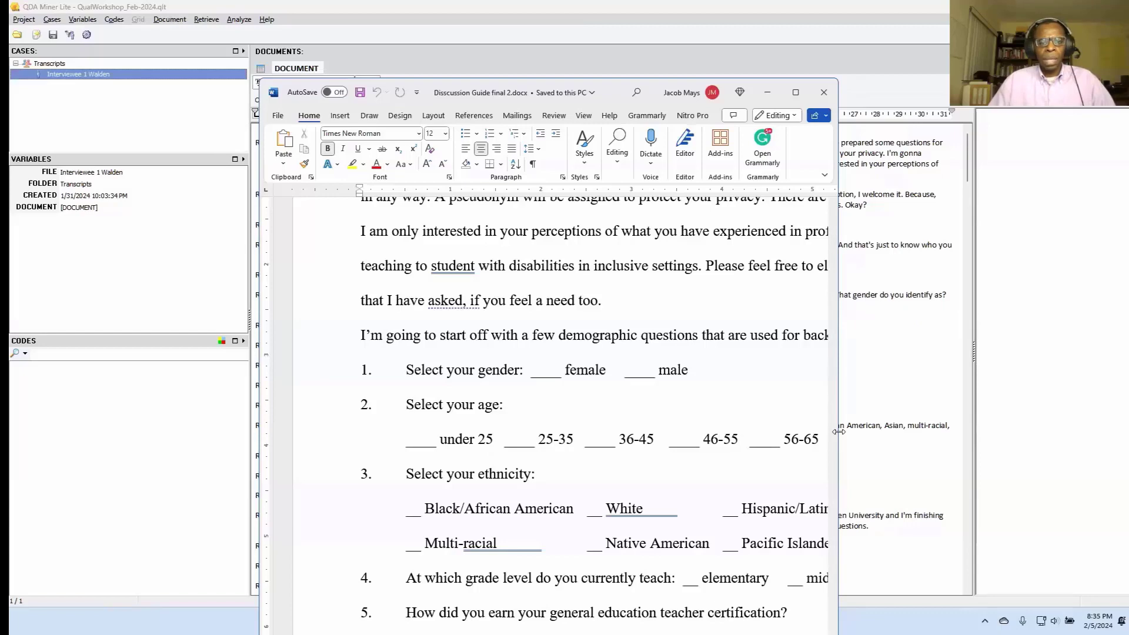
left_click_drag(839, 432, 927, 431)
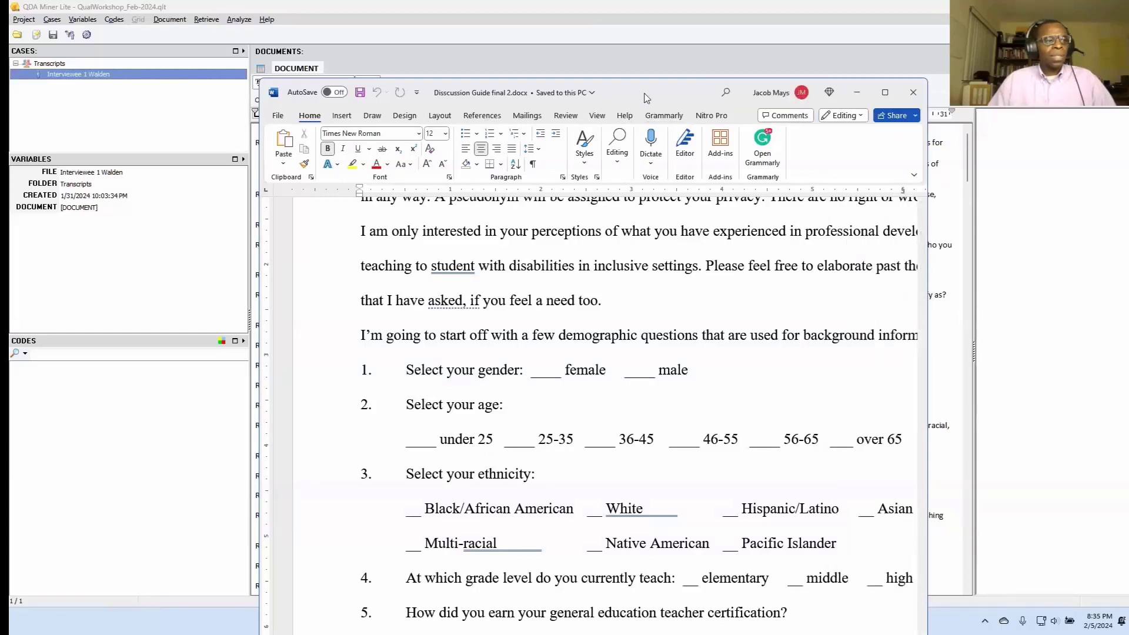
- Minimize the discussion guide and select Respondent 1's answer "Male." in the QDA Miner Lite transcript
left_click(857, 92)
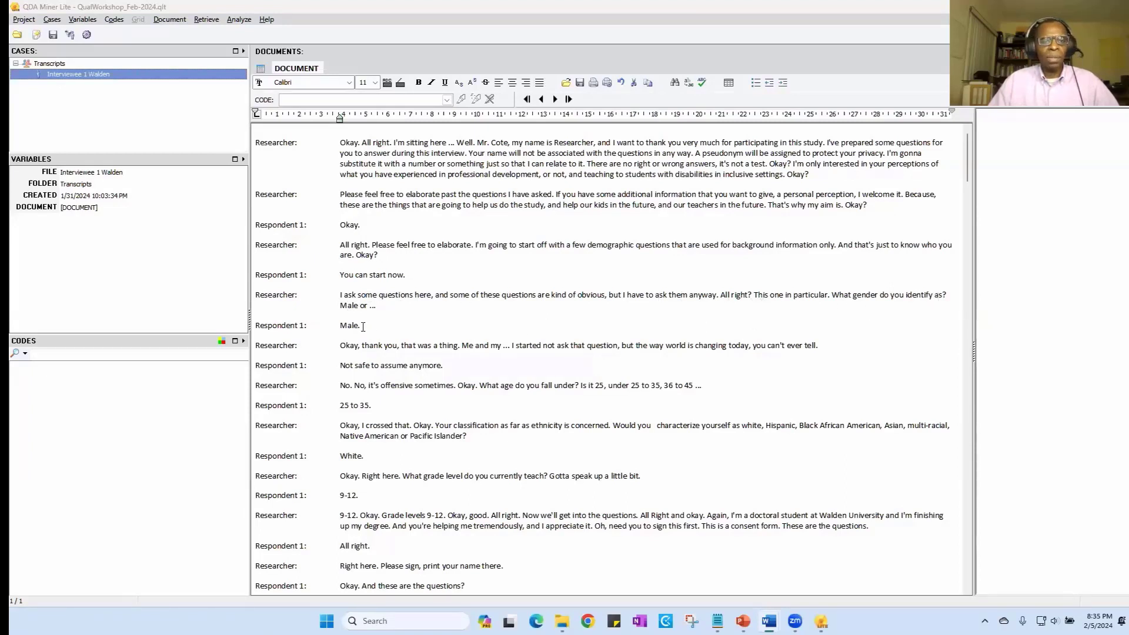
left_click_drag(363, 326, 340, 327)
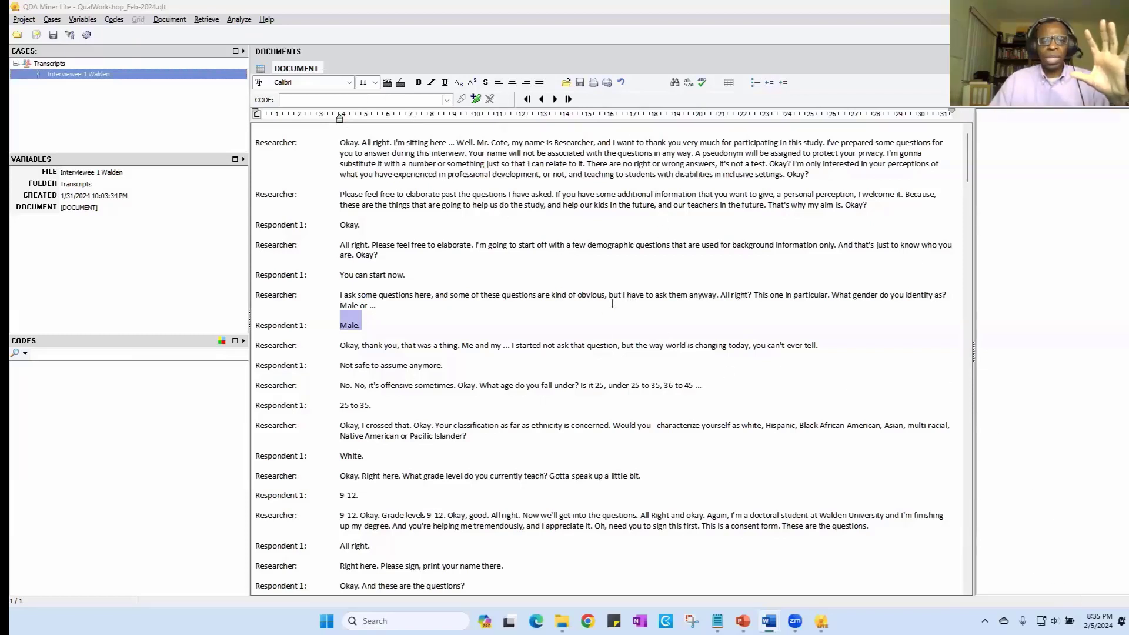
- Switch to Windows Settings and increase the display scale above 100% so text and apps appear larger
left_click(326, 621)
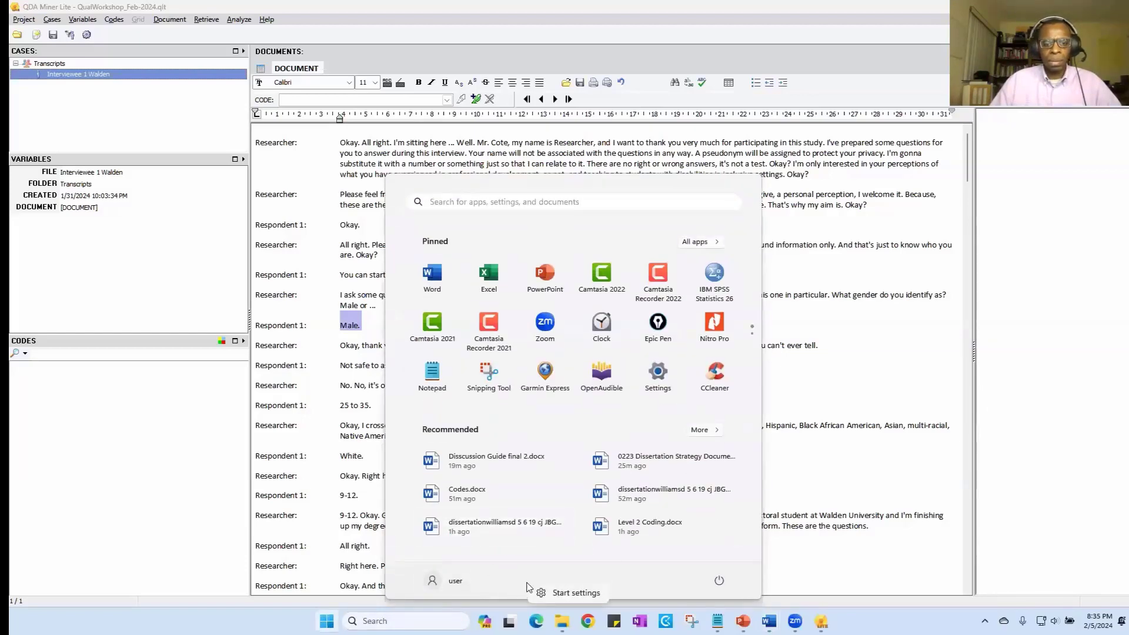
left_click(582, 597)
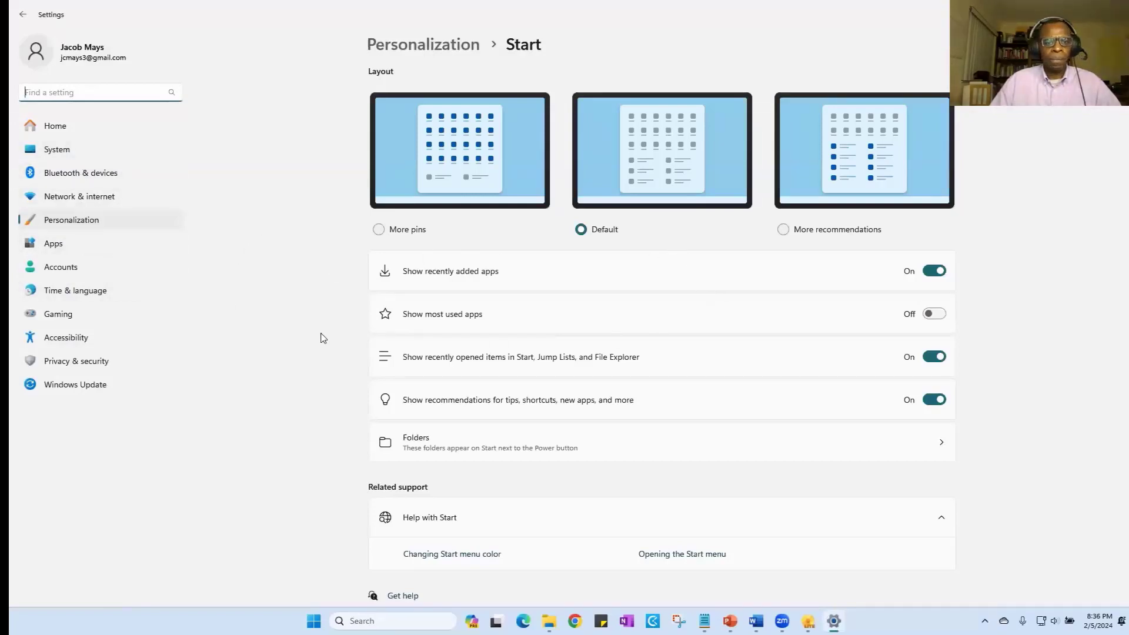
left_click(92, 154)
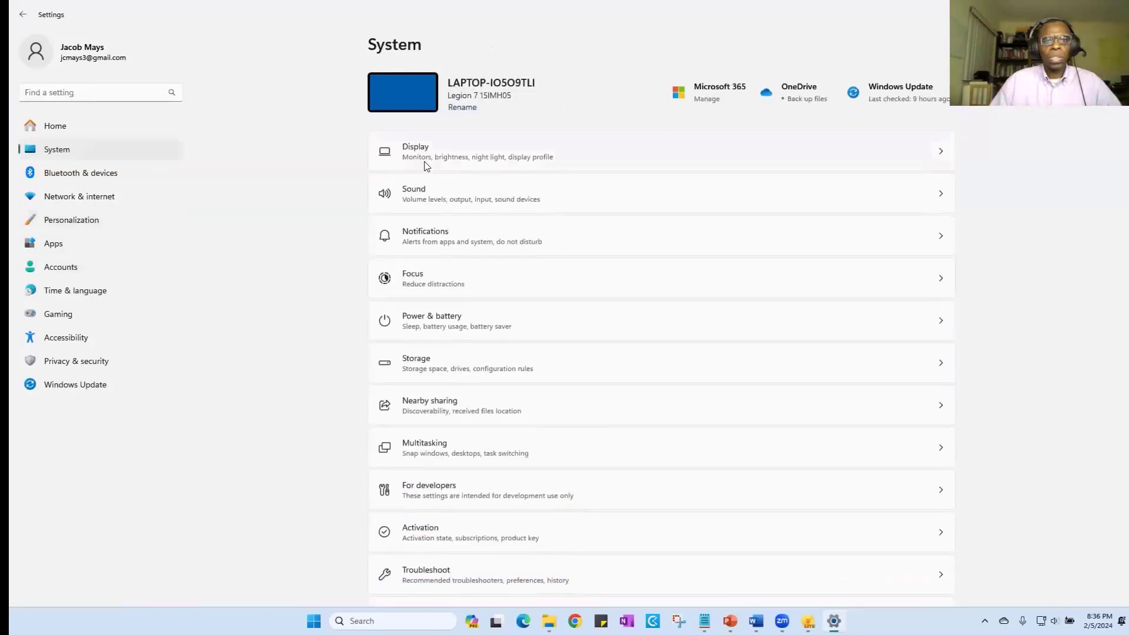
left_click(427, 163)
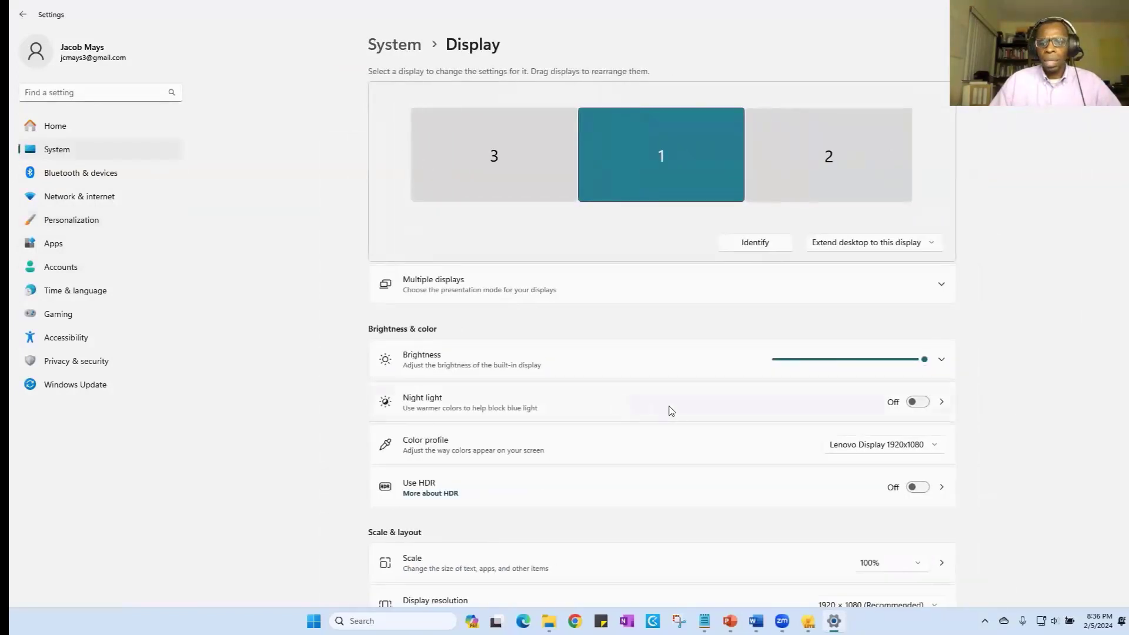
scroll(671, 411, "down", 3)
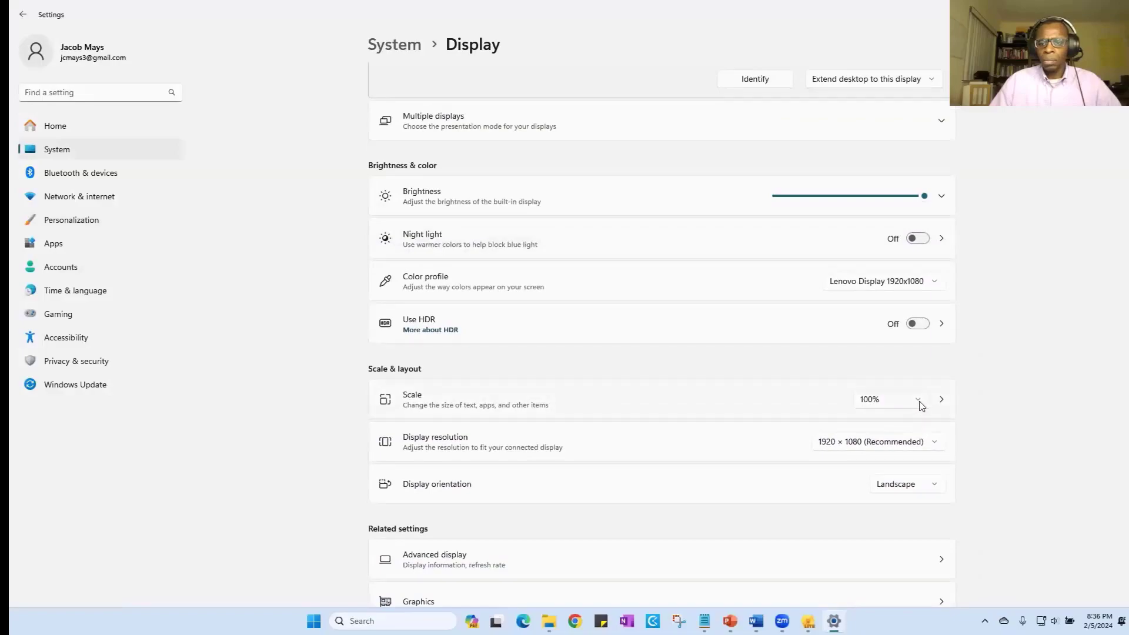
left_click(920, 404)
left_click(914, 422)
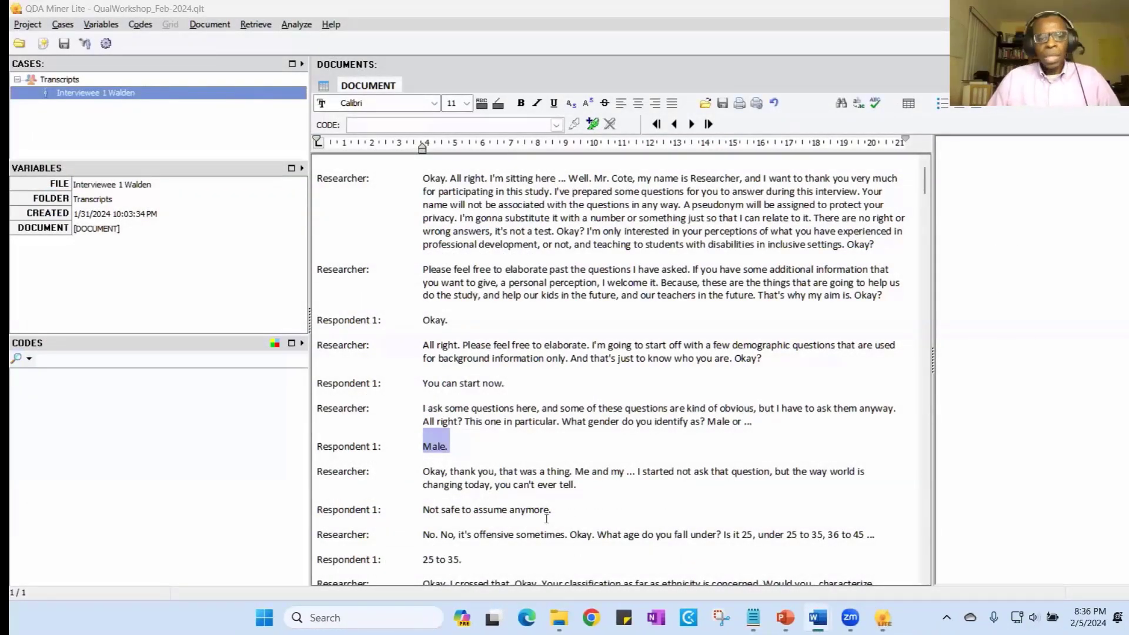
- Reselect the answer "Male." in the QDA Miner Lite transcript and open a new code definition for it
left_click(452, 446)
left_click_drag(458, 446, 427, 446)
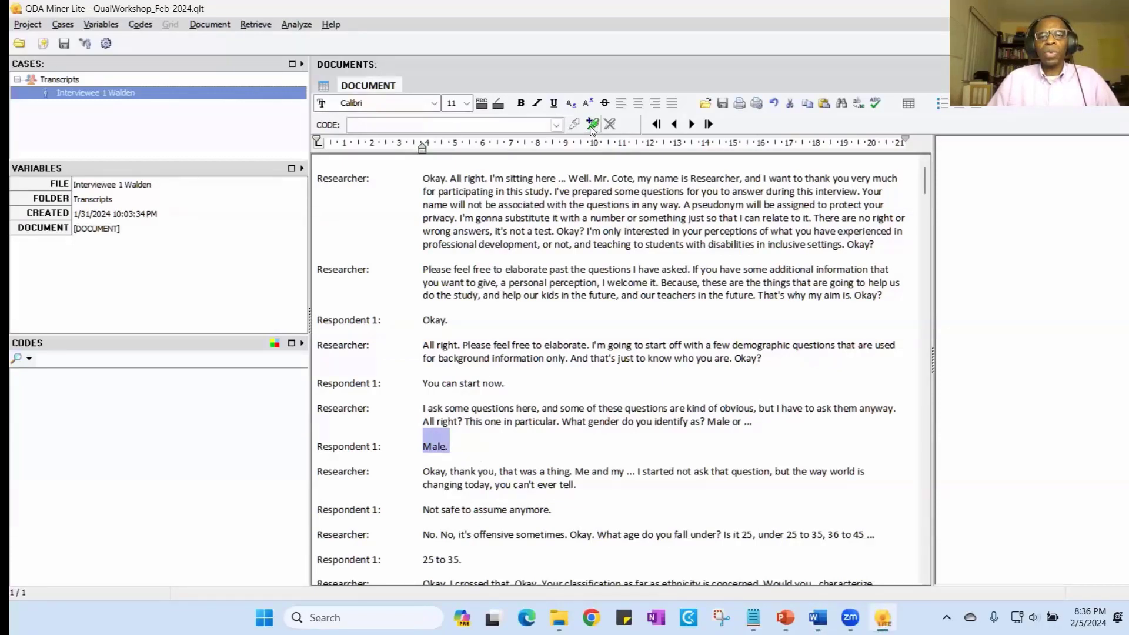
left_click(593, 128)
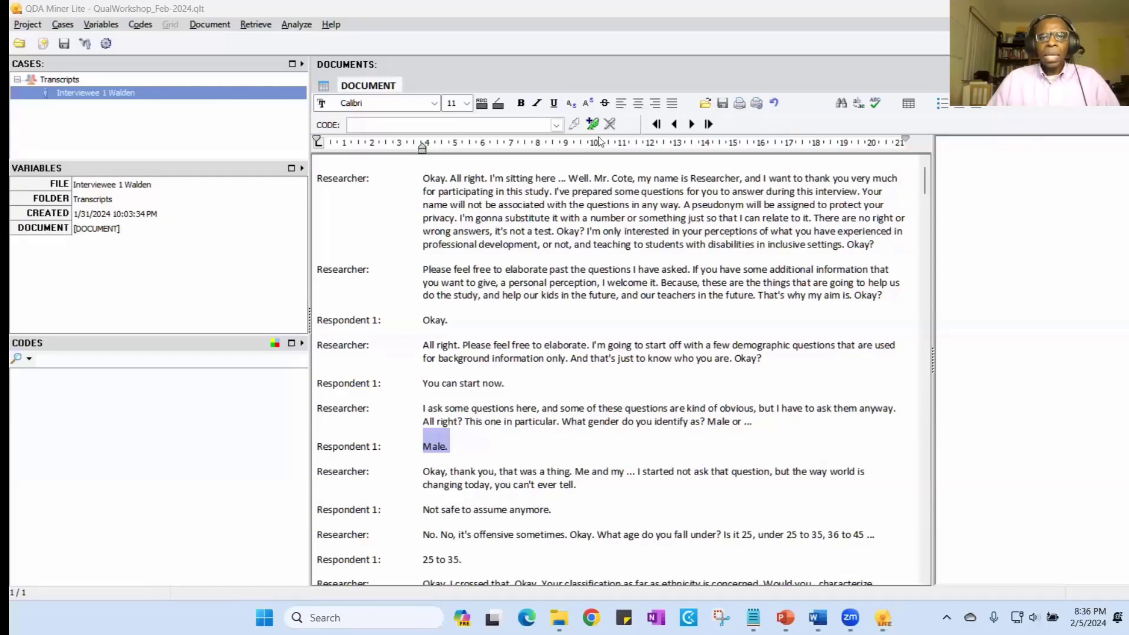
left_click(594, 126)
left_click(594, 126)
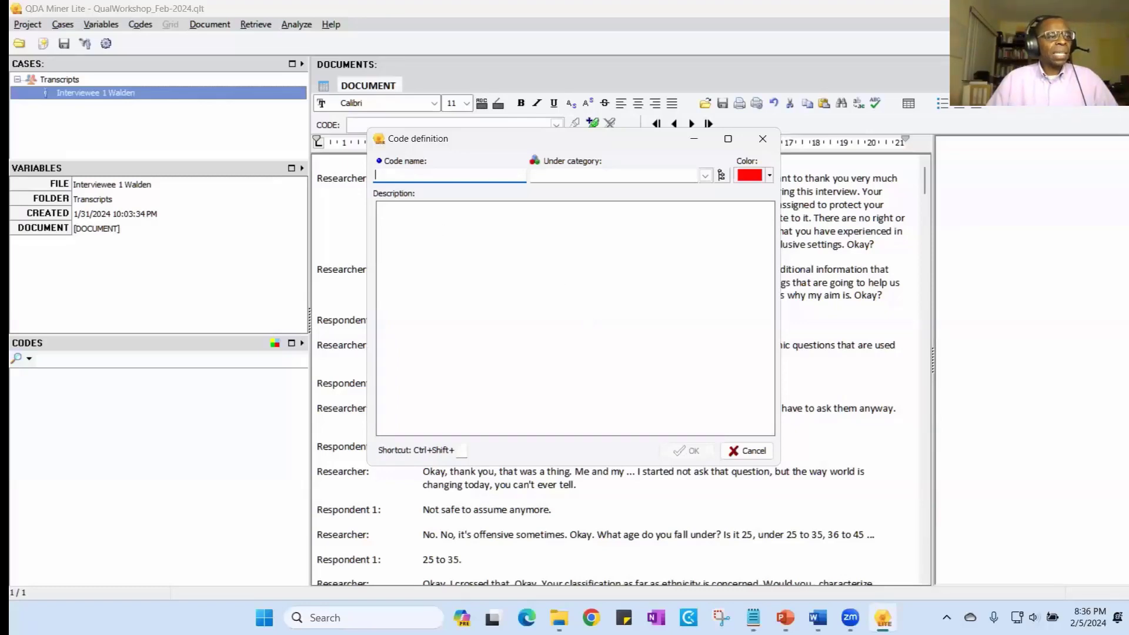
- Switch to the discussion guide in Word, check its demographic questions, and return to the code definition in QDA Miner Lite
key("alt+Tab")
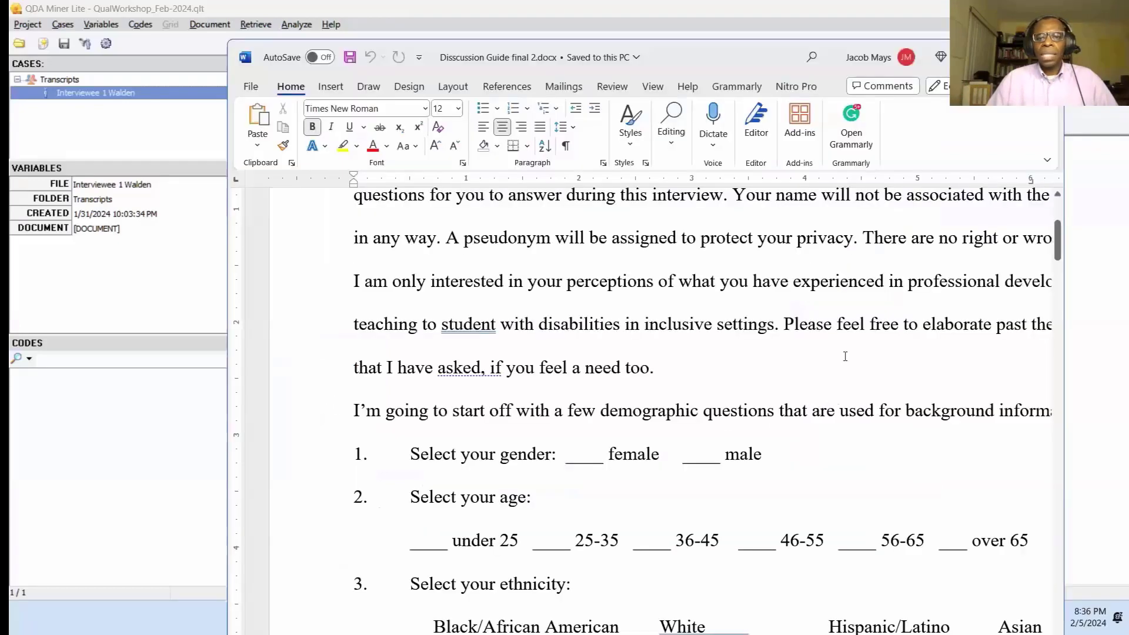
scroll(845, 355, "up", 3)
scroll(845, 355, "down", 5)
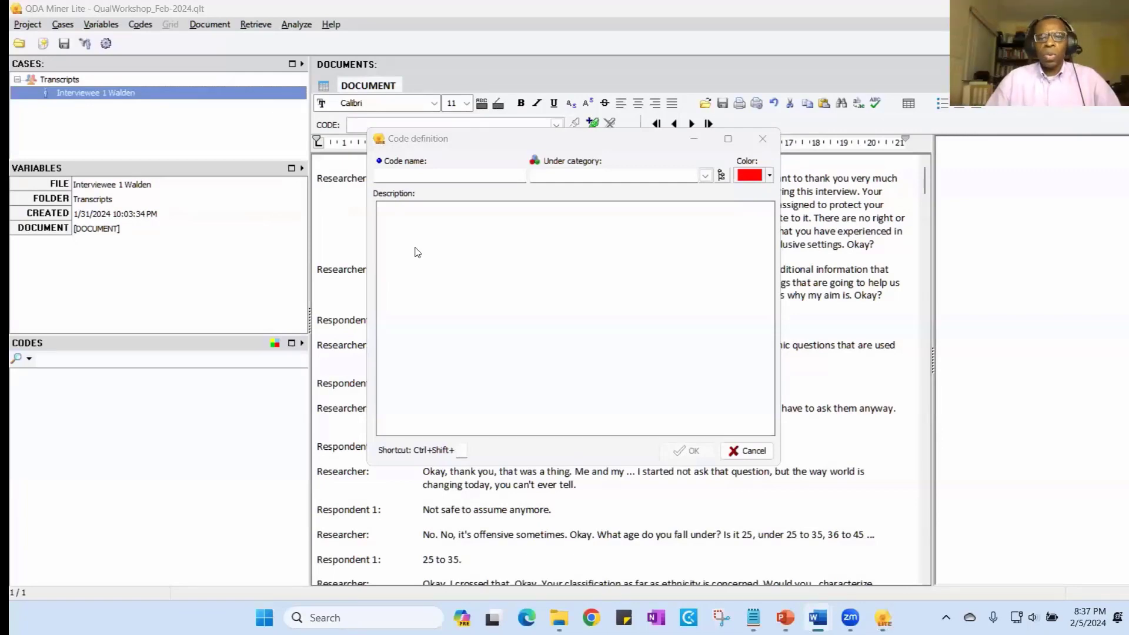
- Create the code Gender under a new category Demographics and apply it to the selected answer "Male."
left_click(556, 175)
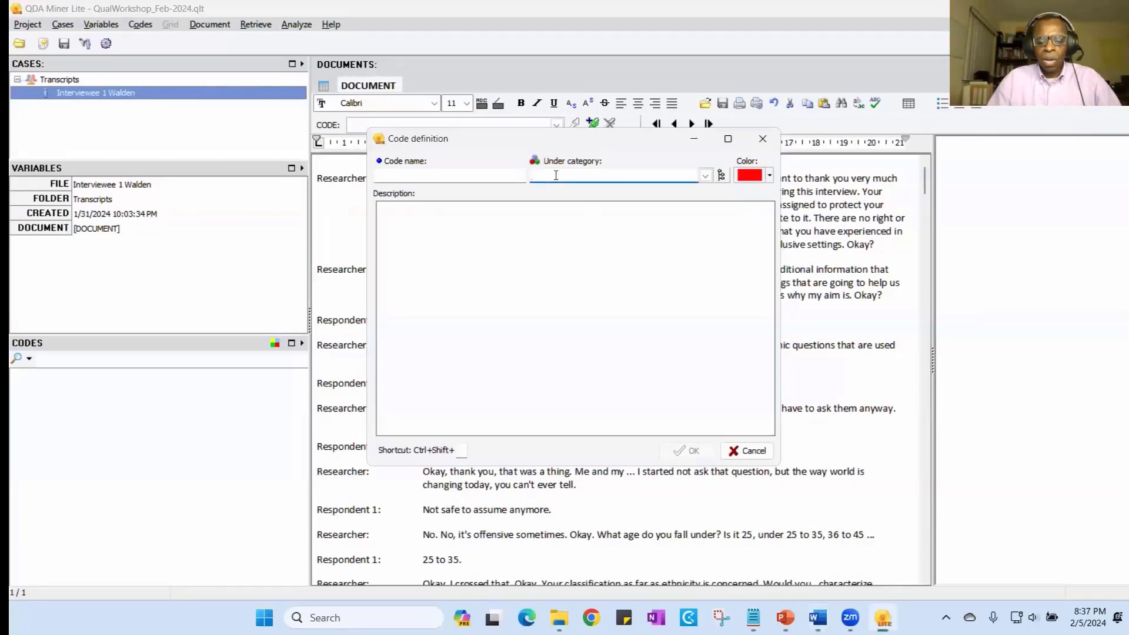
type("Demogr")
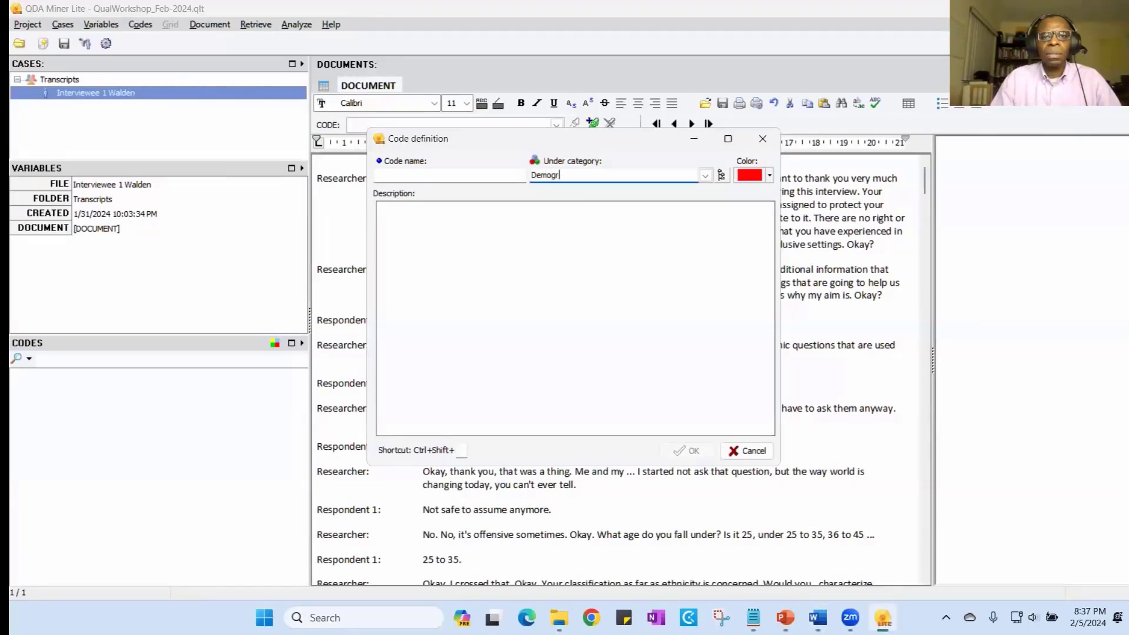
type("aphics")
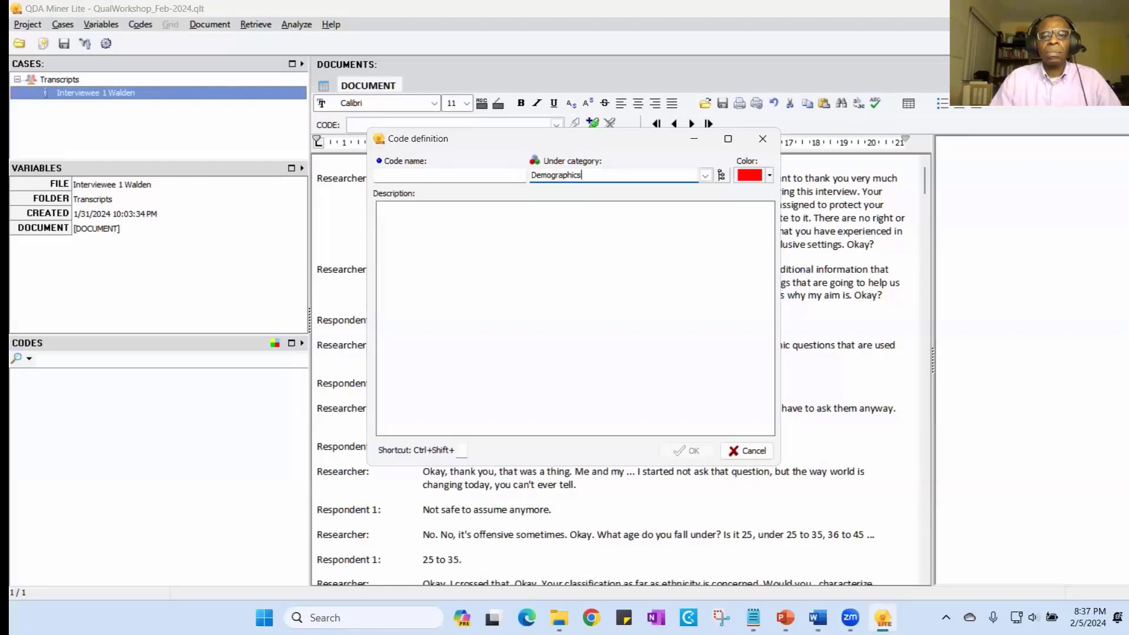
left_click(434, 176)
type("Gend")
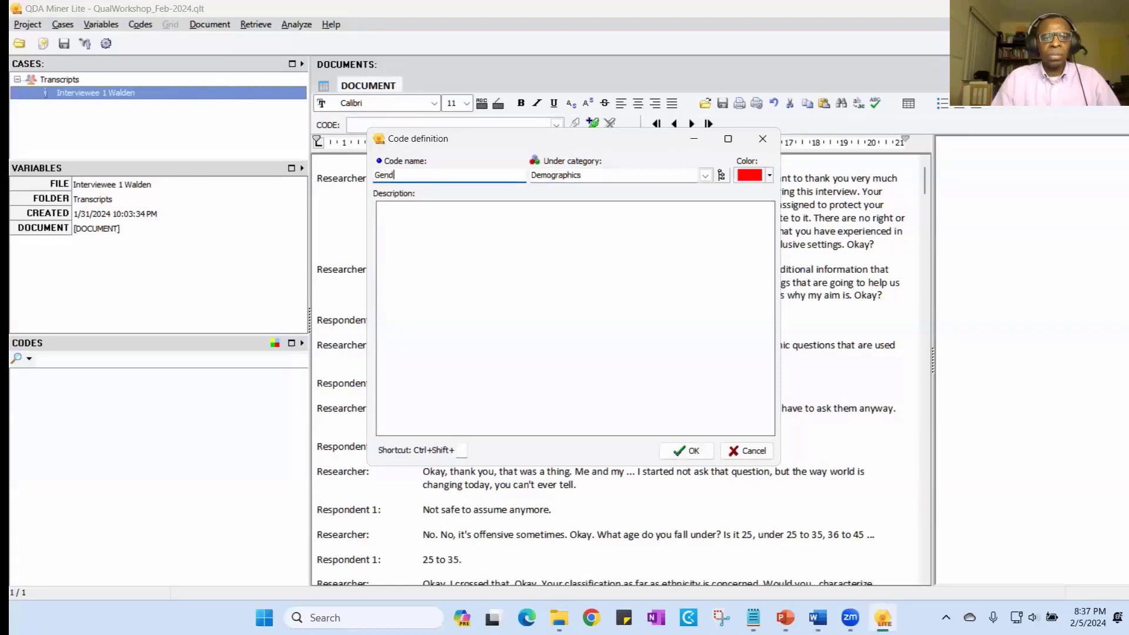
type("er")
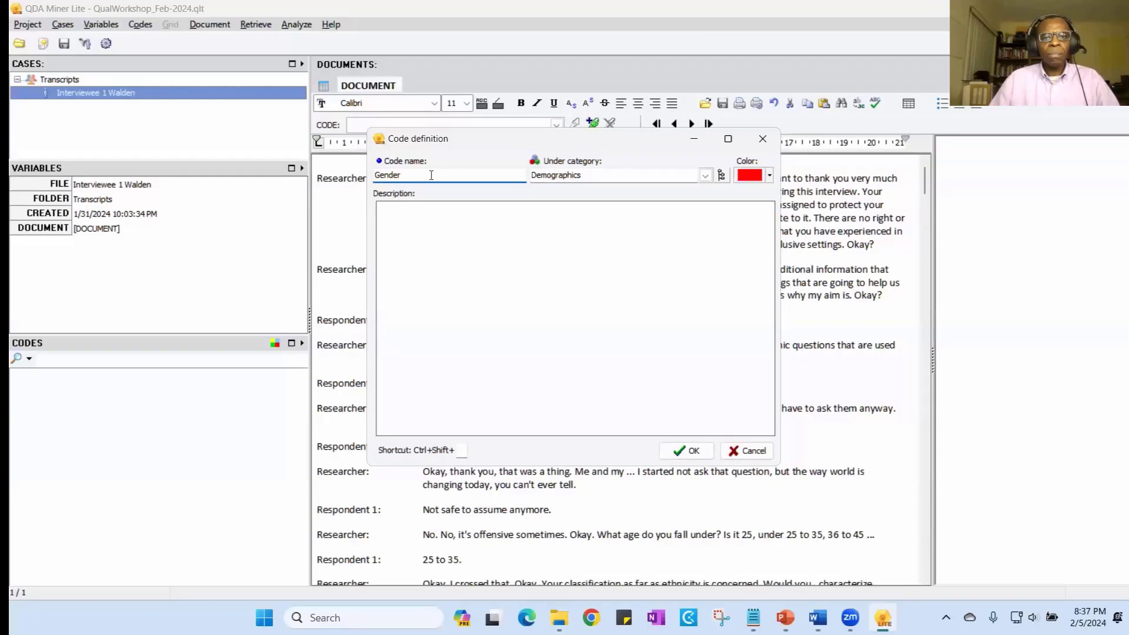
left_click(687, 451)
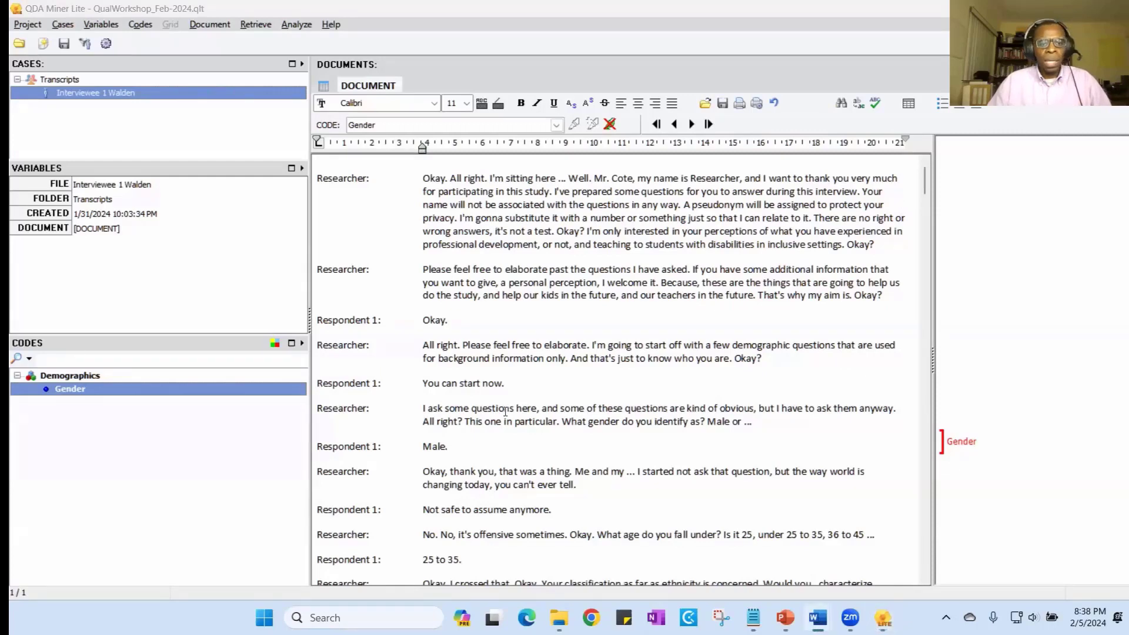
- Create the code Age group under Demographics and apply it to the respondent's answer "25 to 35."
scroll(500, 433, "down", 1)
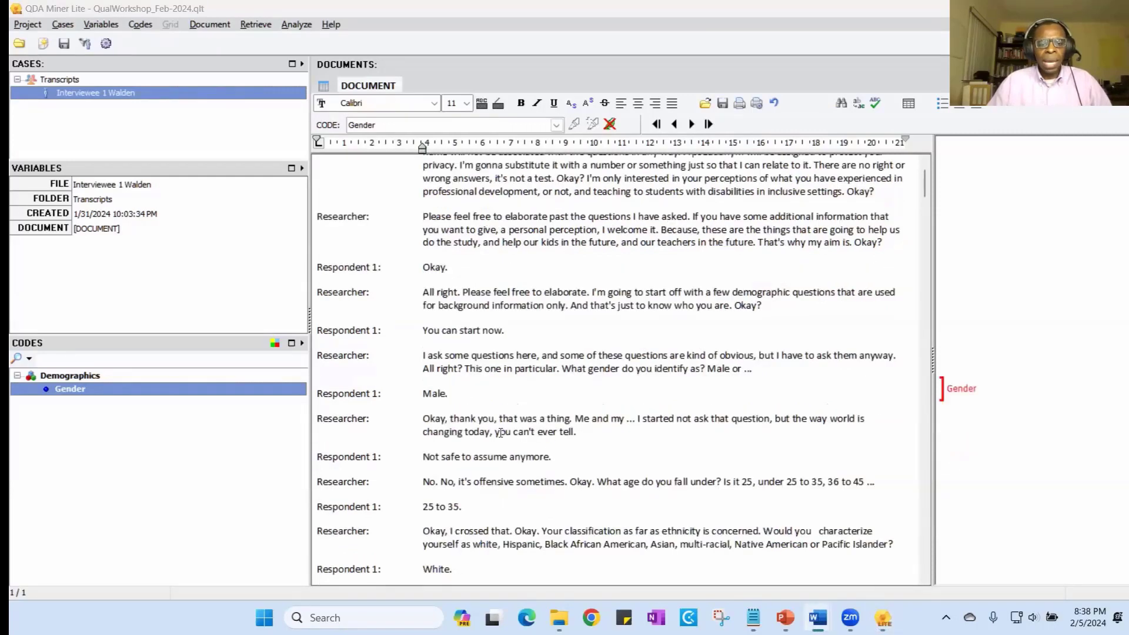
left_click_drag(463, 507, 423, 506)
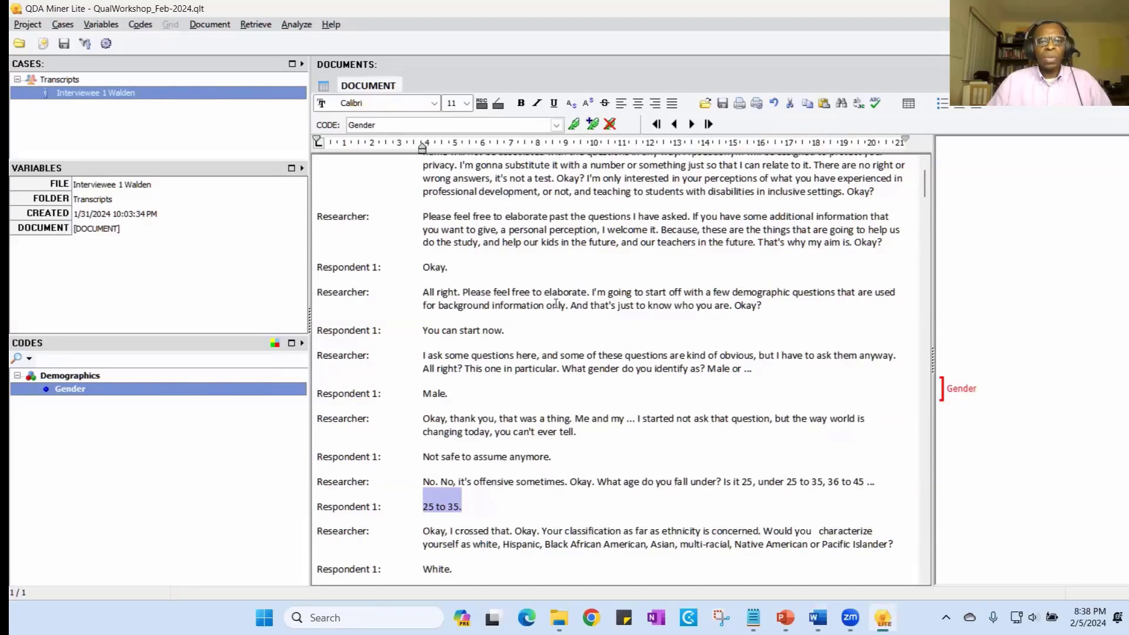
left_click(595, 126)
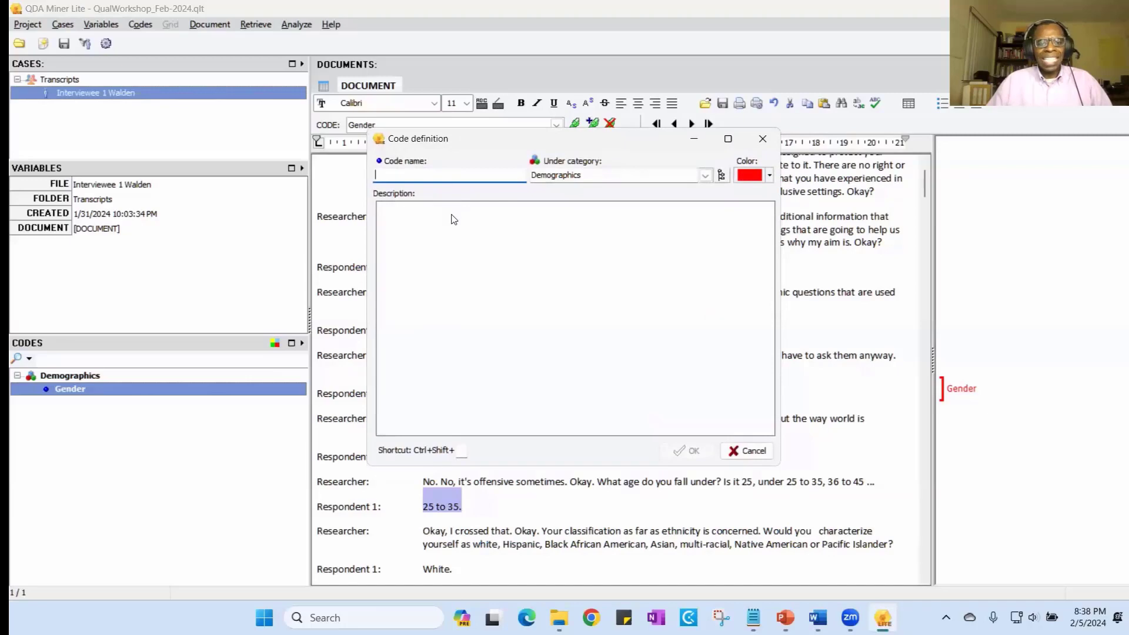
type("Age")
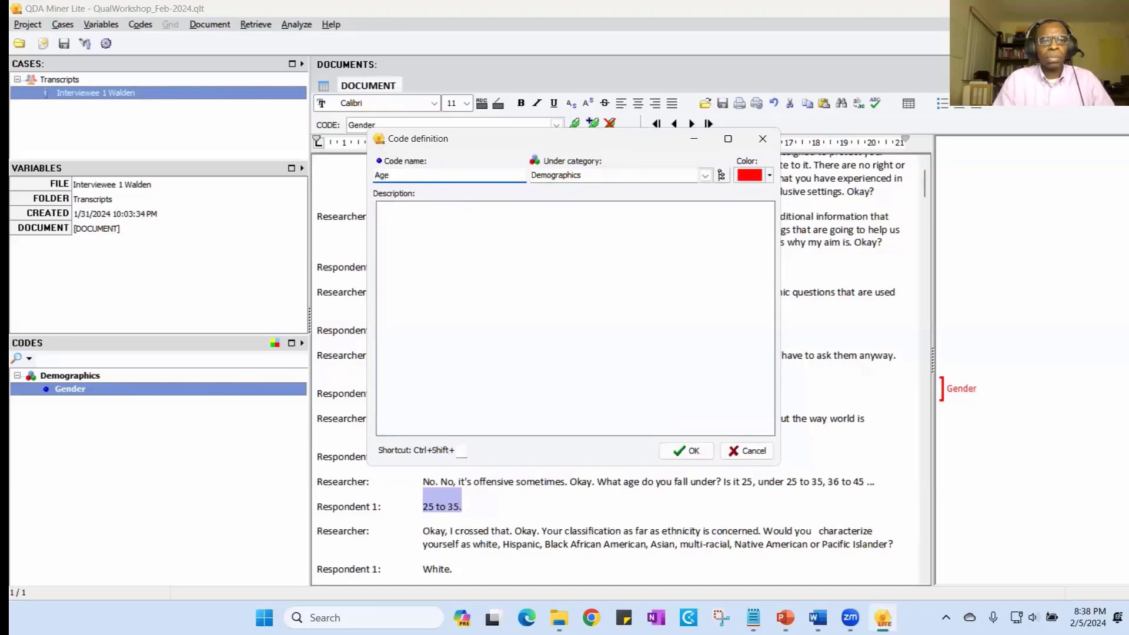
type(" group")
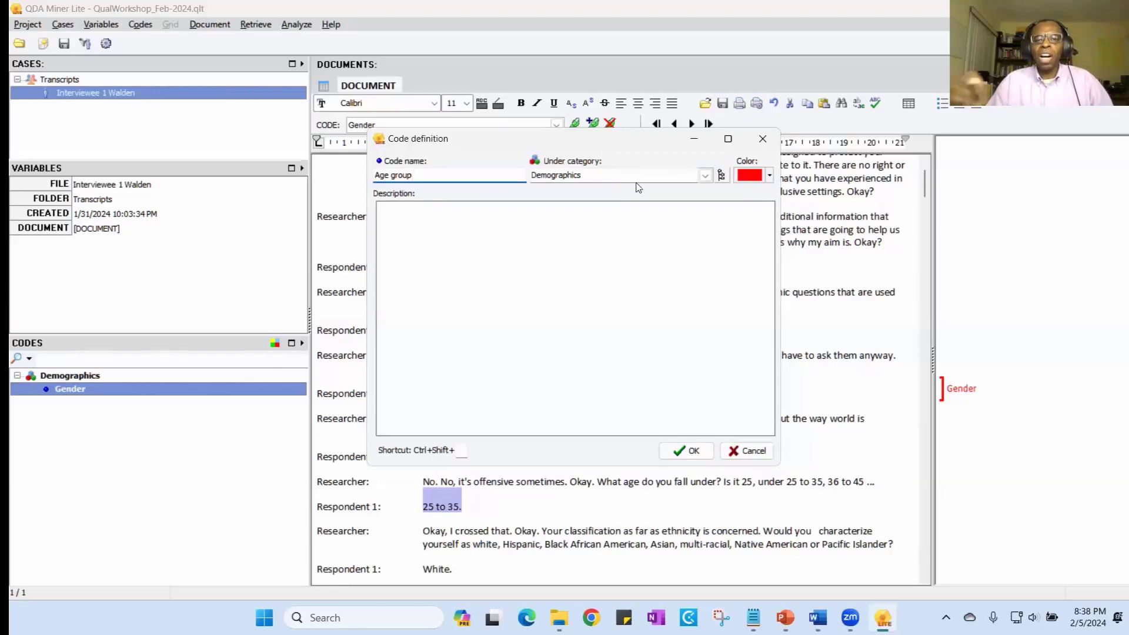
left_click(692, 453)
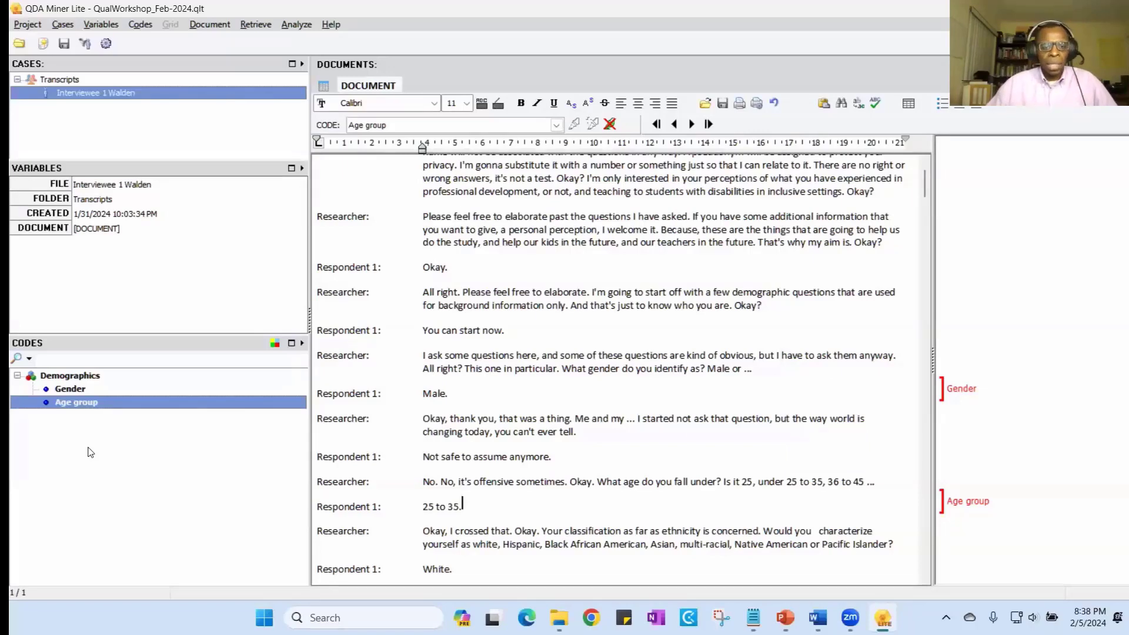
- Create the code Etnicity under Demographics and apply it to the respondent's answer "White."
scroll(683, 404, "down", 3)
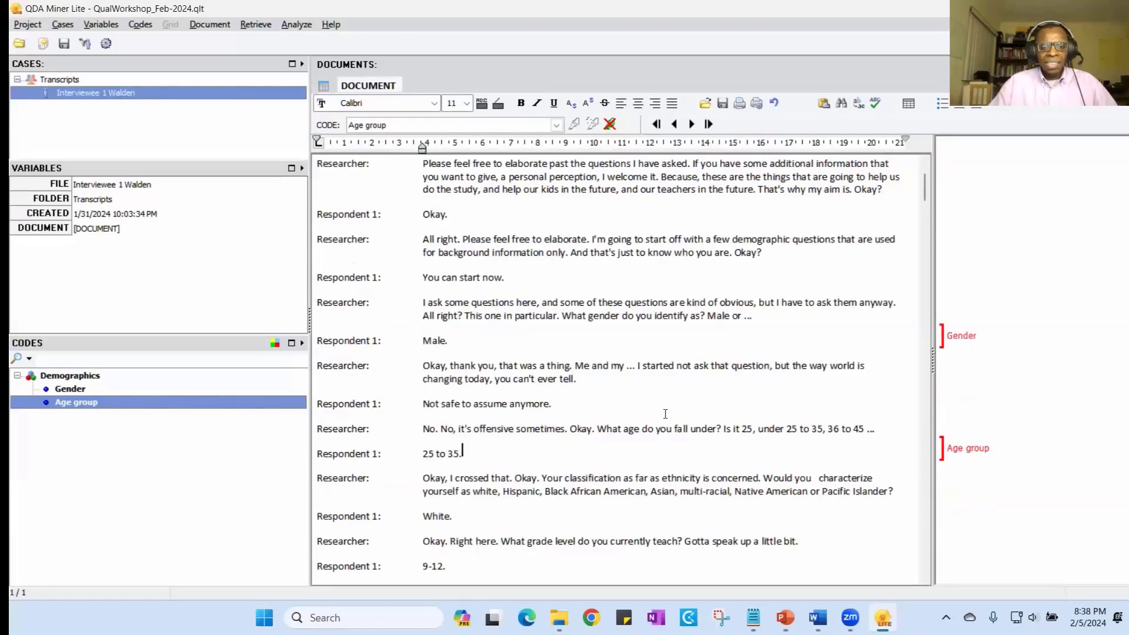
double_click(436, 463)
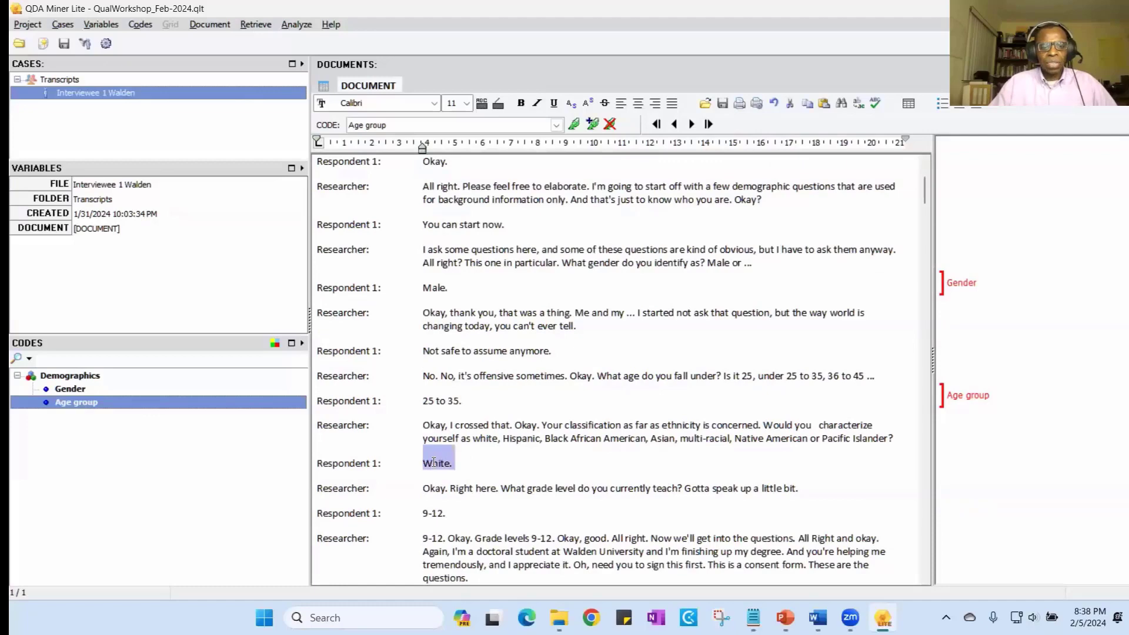
left_click(593, 125)
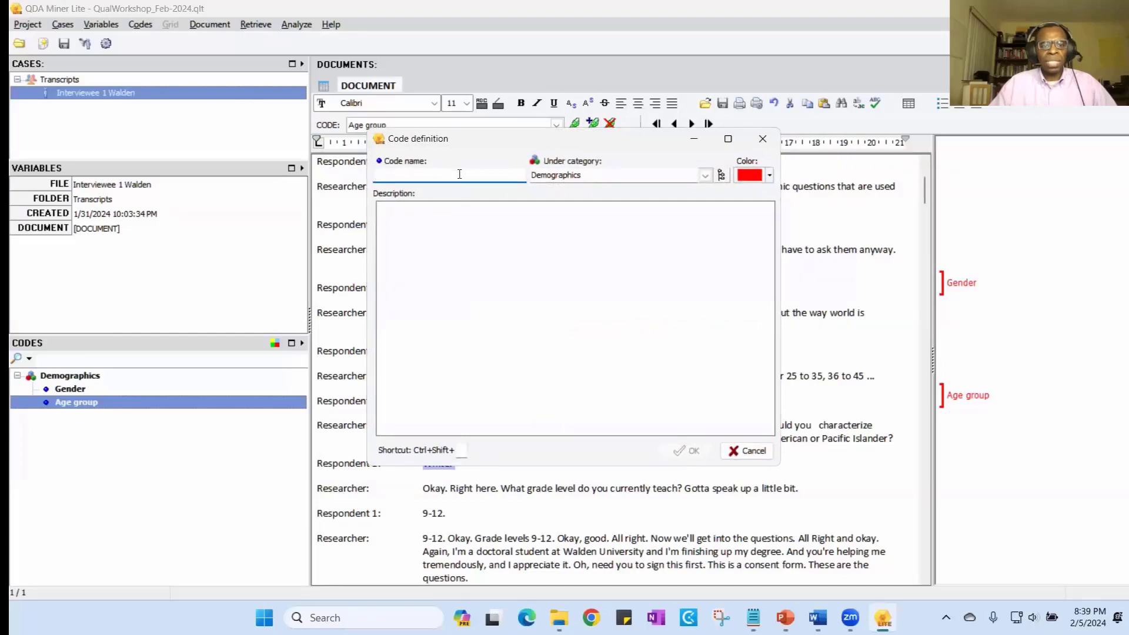
type("Etnicity")
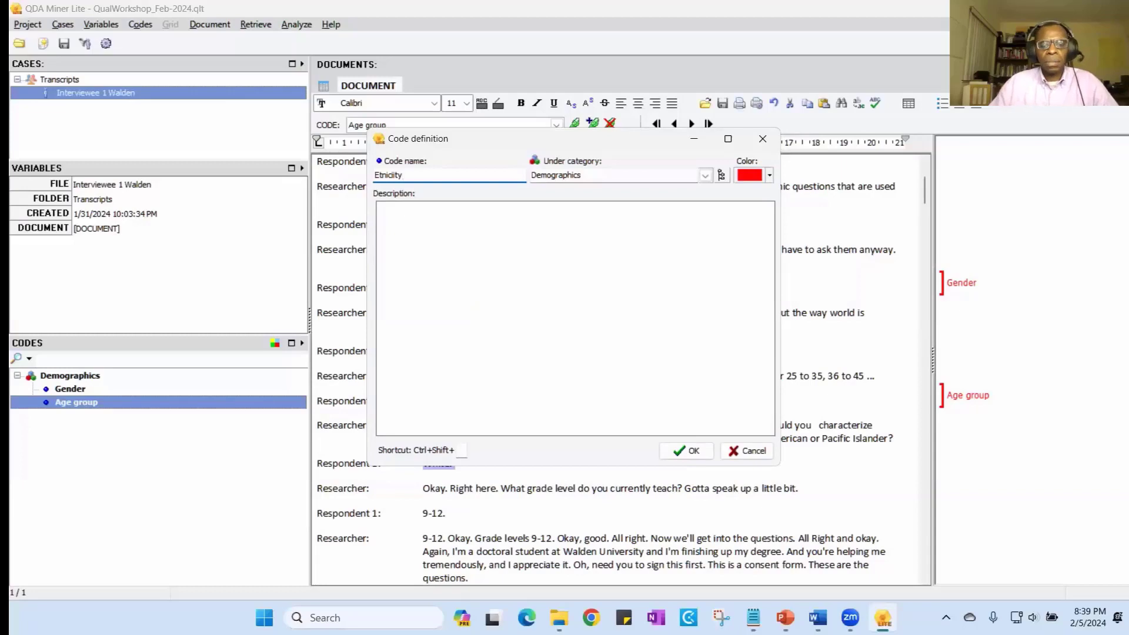
key("BackSpace")
key("BackSpace")
key("BackSpace")
type("ity")
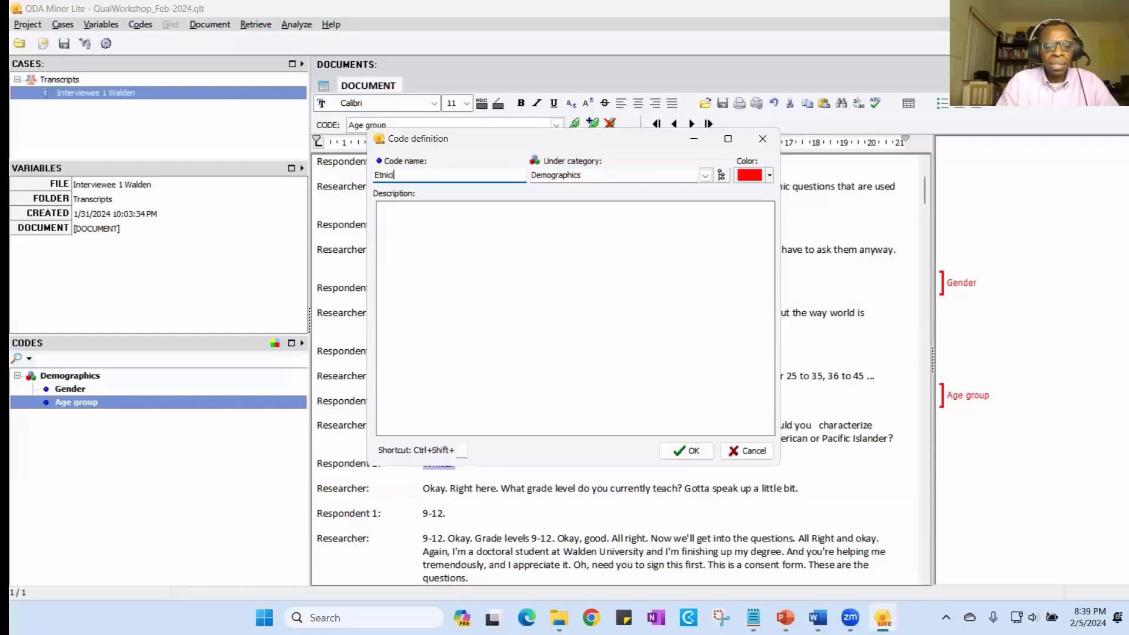
left_click(686, 450)
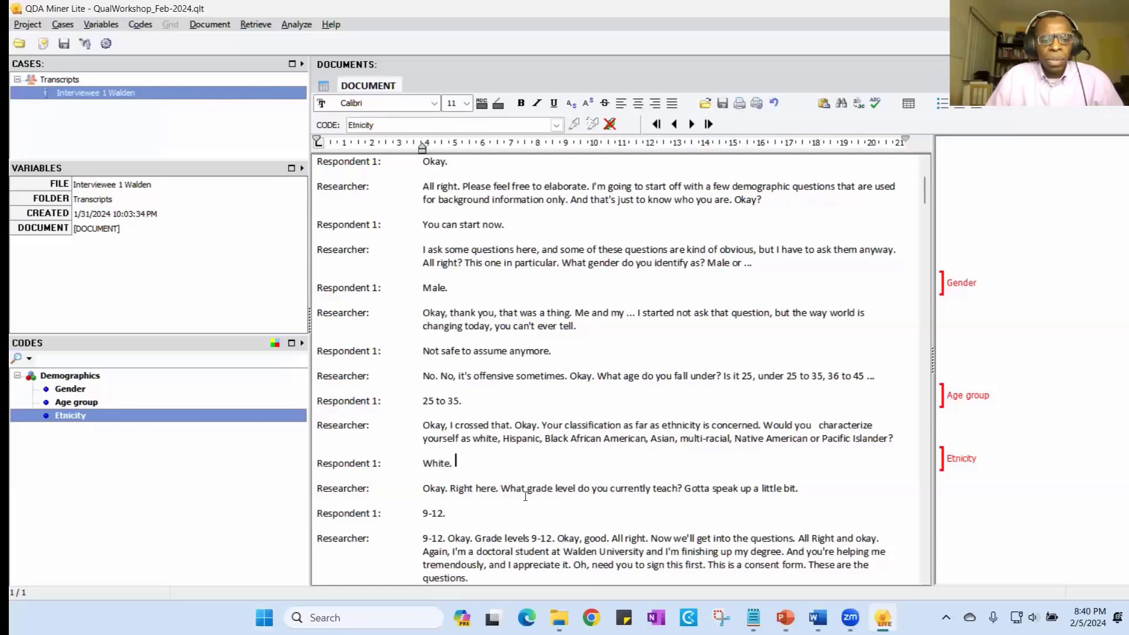
- Create the code Grade Level under Demographics and apply it to the respondent's answer "9-12."
scroll(525, 496, "down", 1)
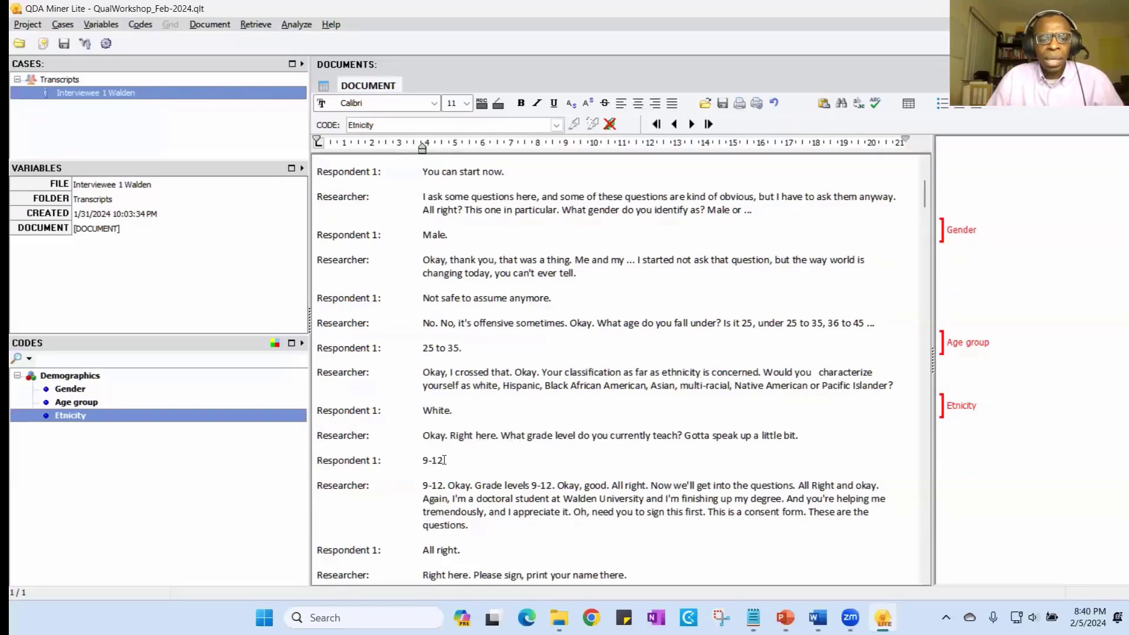
left_click_drag(446, 463, 422, 461)
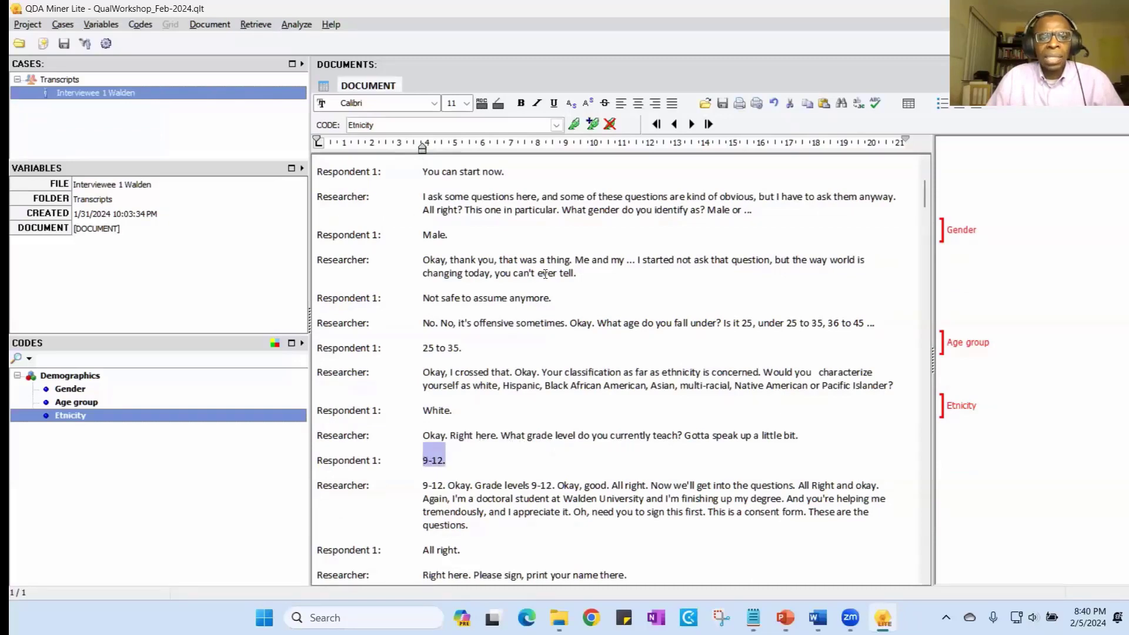
left_click(592, 124)
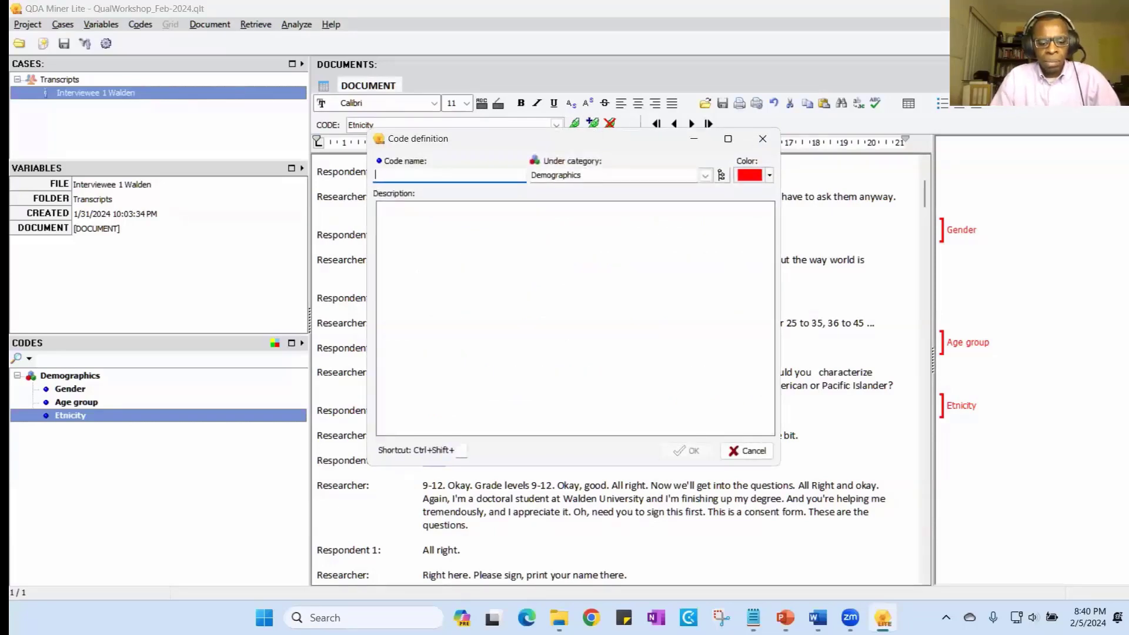
type("Grade ")
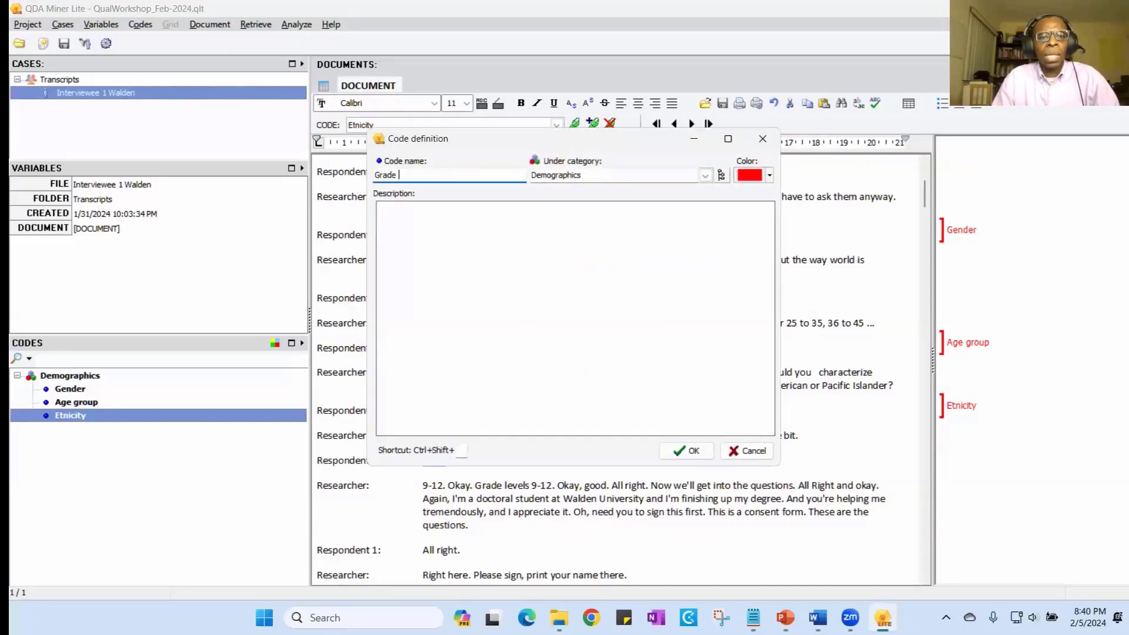
type("Level")
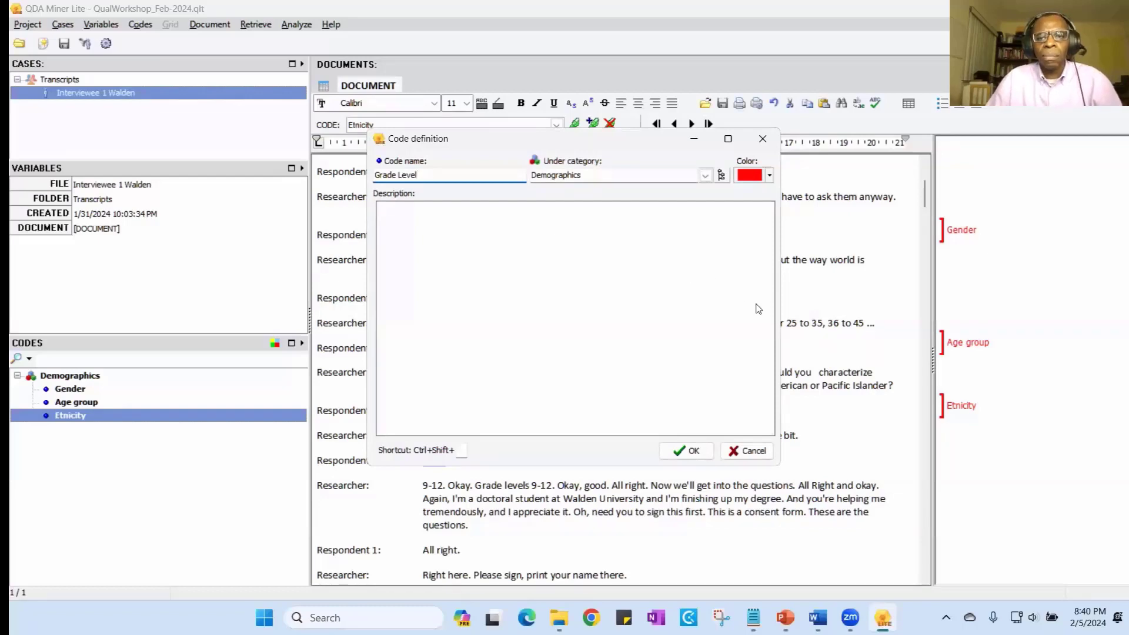
left_click(693, 451)
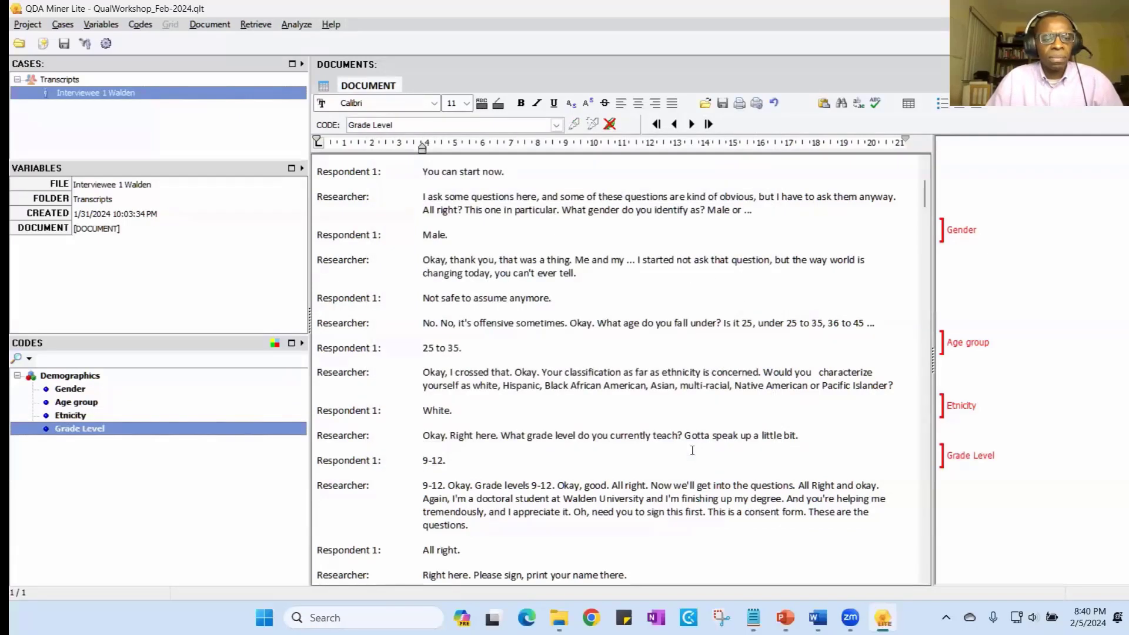
- Switch to the discussion guide in Word, check demographic questions 4 to 9 for further codes, and return to the transcript in QDA Miner Lite
scroll(624, 437, "down", 2)
scroll(625, 436, "down", 2)
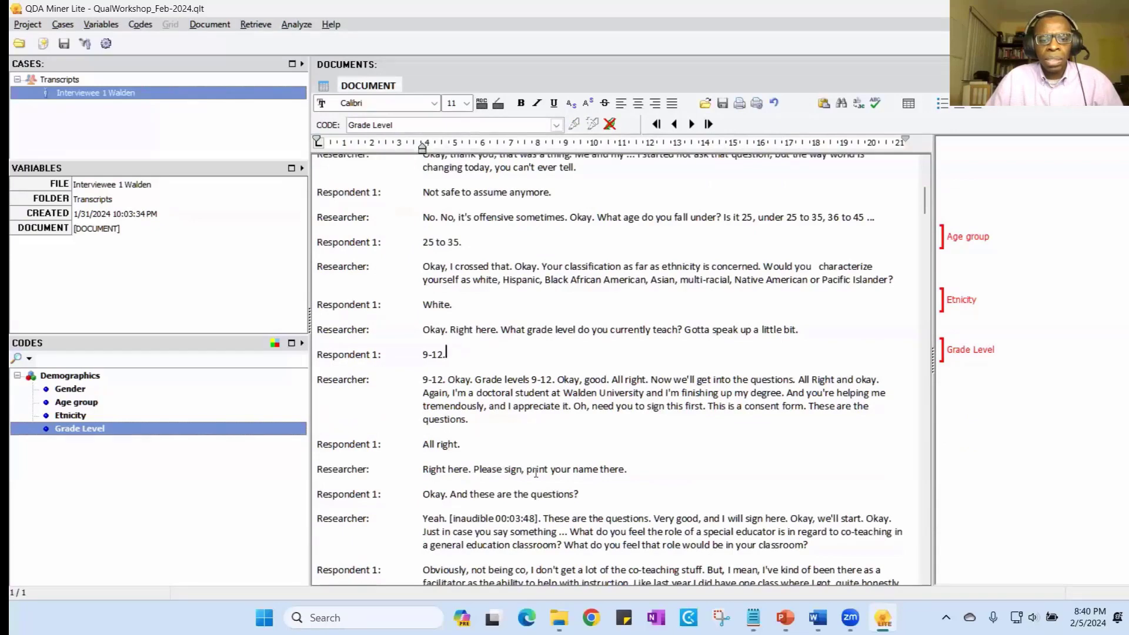
scroll(497, 470, "down", 2)
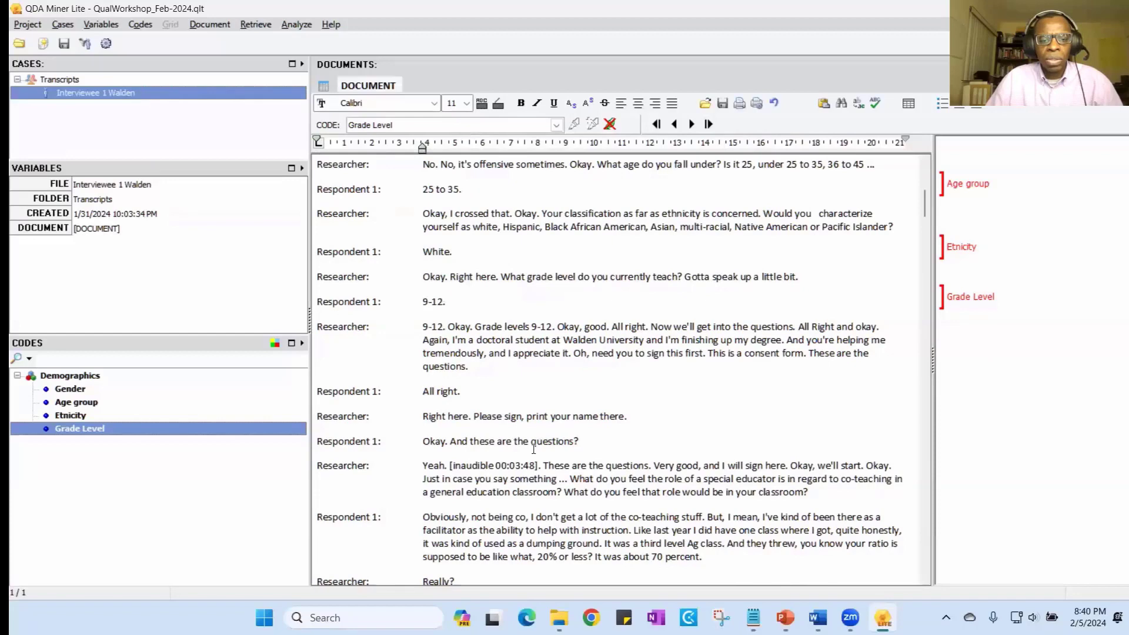
scroll(533, 449, "down", 2)
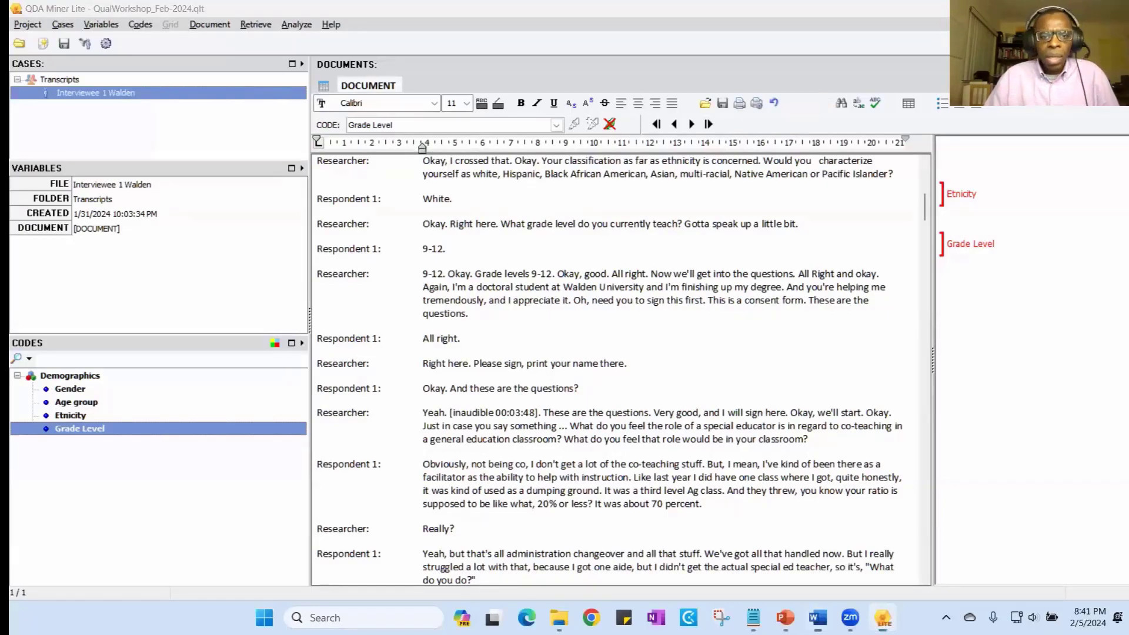
left_click_drag(590, 61, 576, 2)
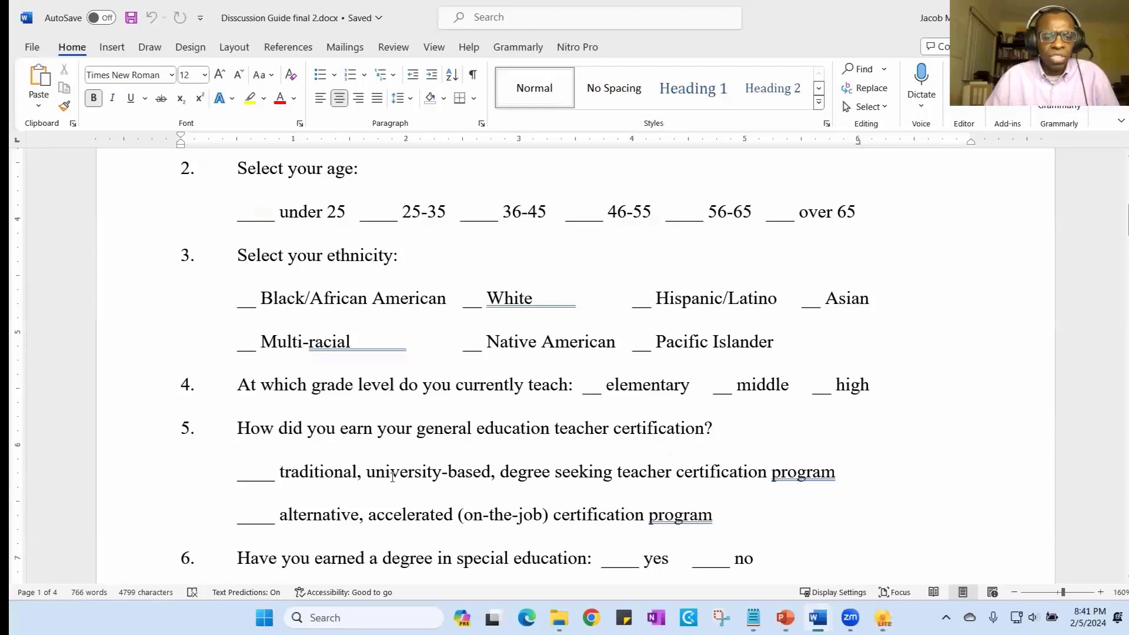
scroll(376, 482, "down", 1)
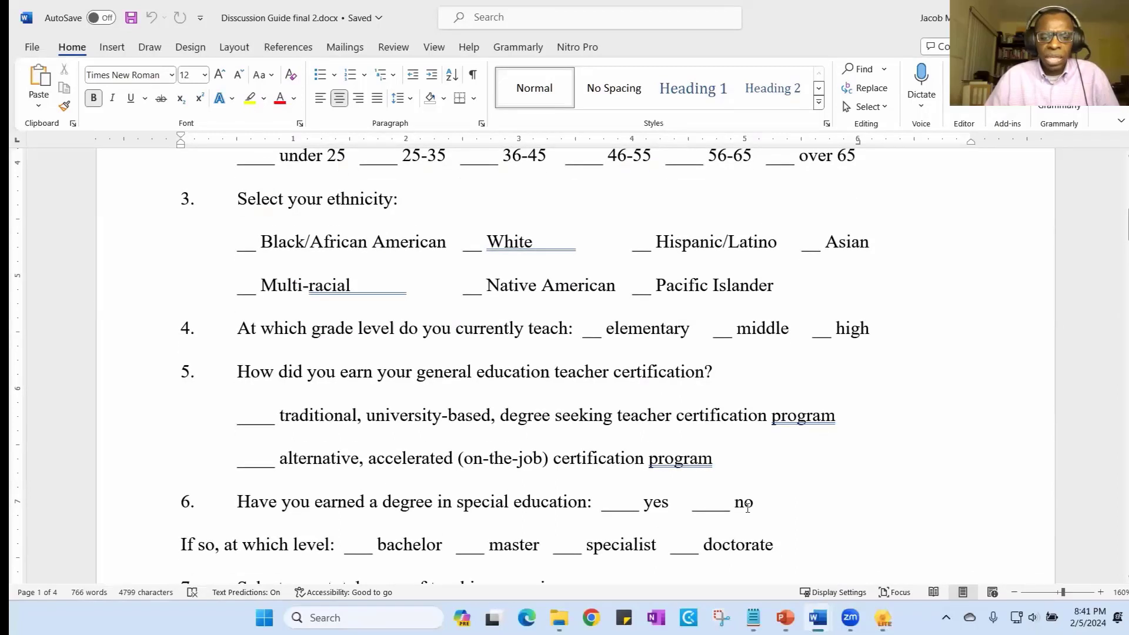
scroll(245, 489, "down", 2)
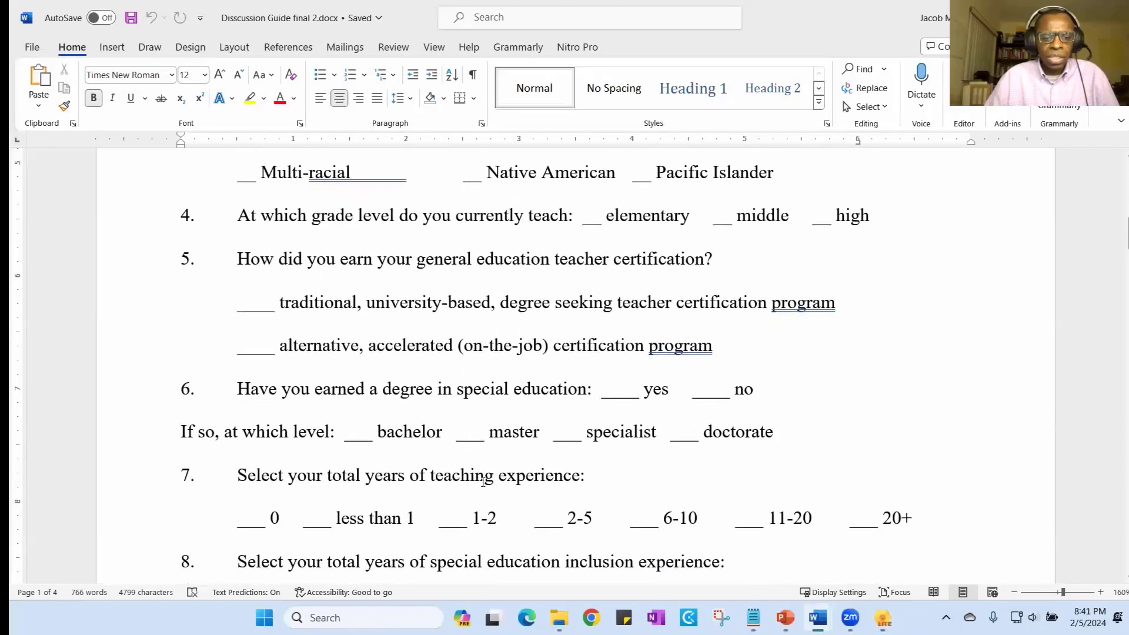
scroll(482, 483, "down", 3)
scroll(483, 482, "down", 1)
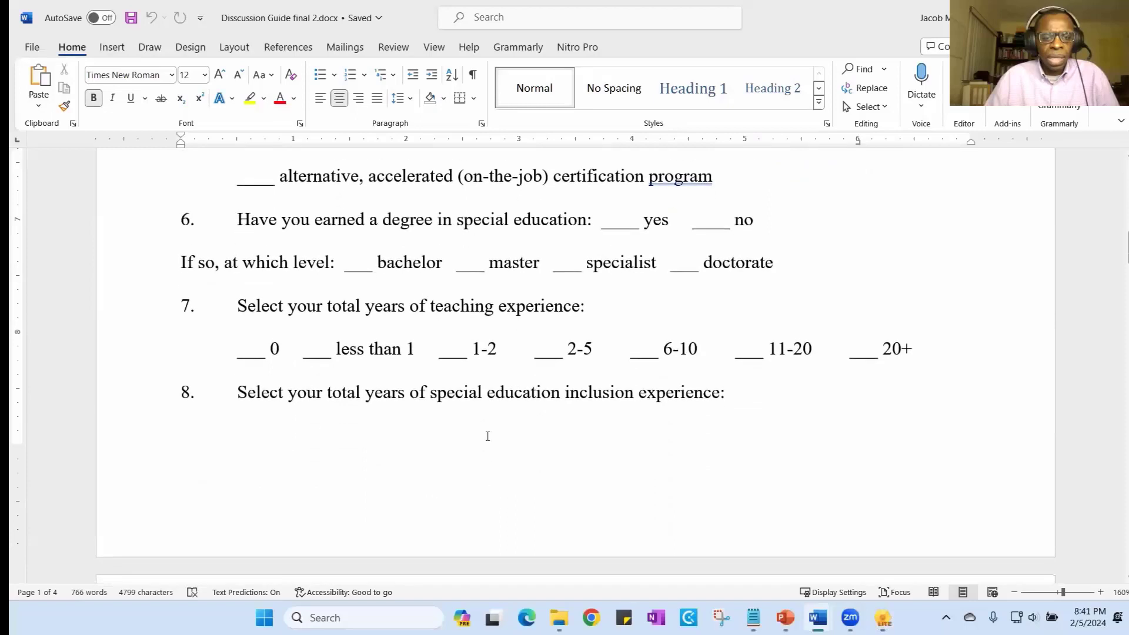
scroll(545, 399, "down", 3)
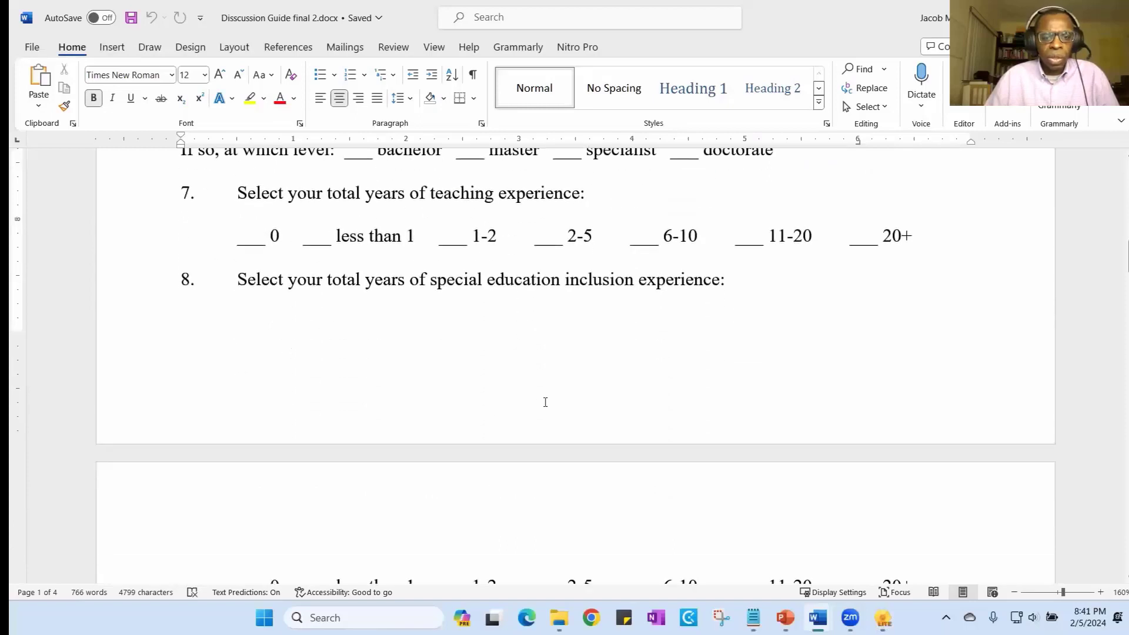
scroll(497, 443, "down", 2)
scroll(497, 444, "down", 5)
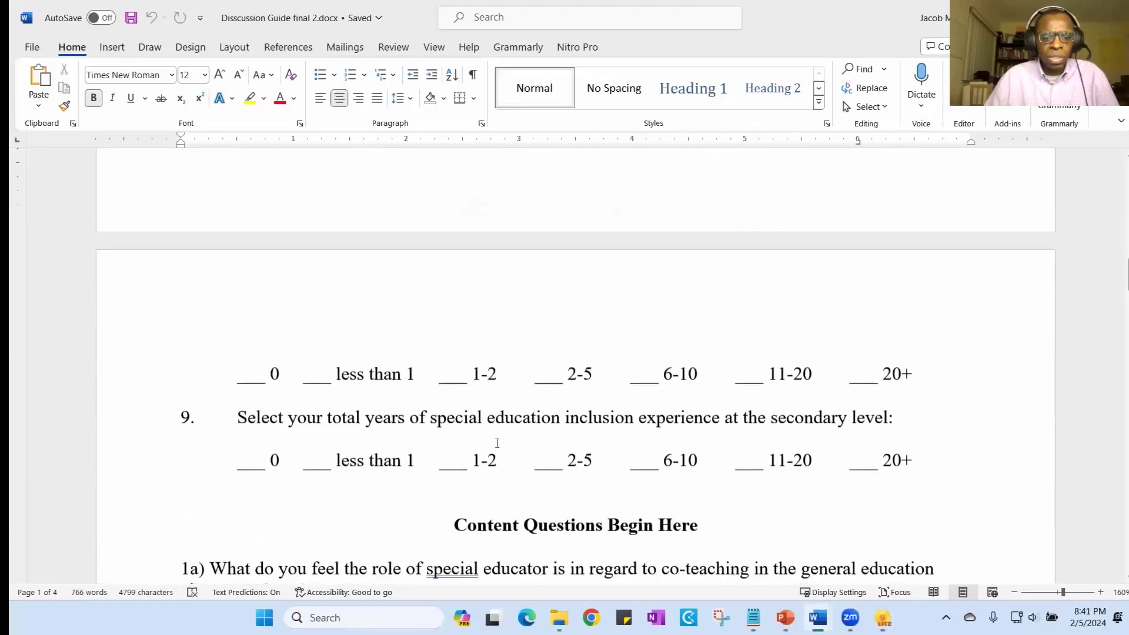
scroll(882, 250, "up", 5)
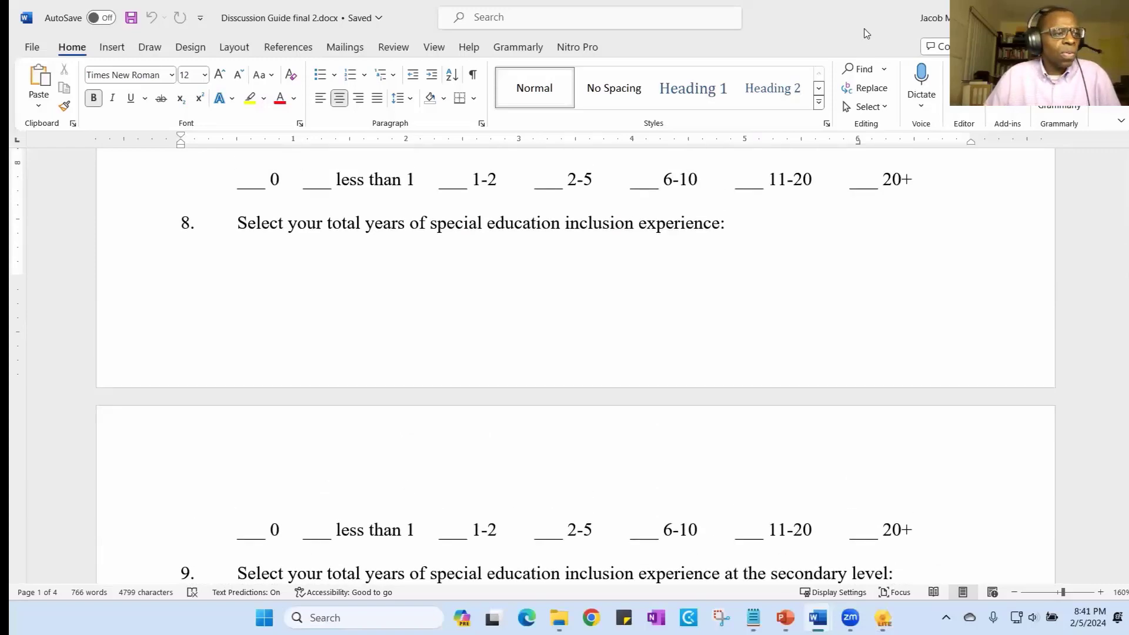
left_click(1052, 17)
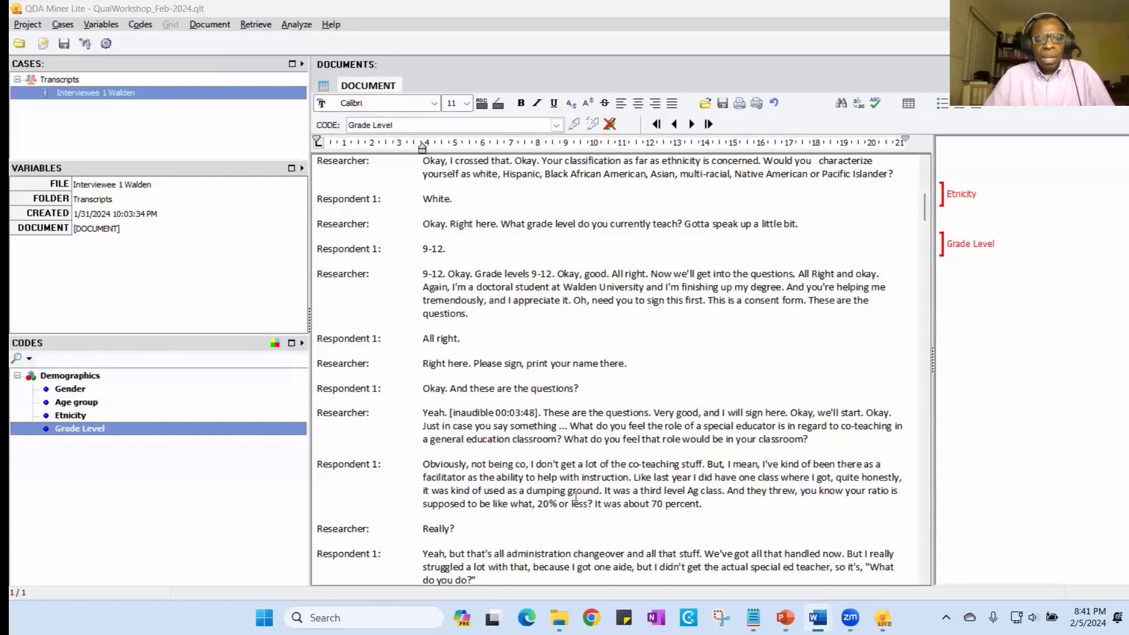
- Switch to the discussion guide in Word, examine its content questions and the Interview Questions table with RQ columns, and return to QDA Miner Lite
scroll(590, 419, "down", 1)
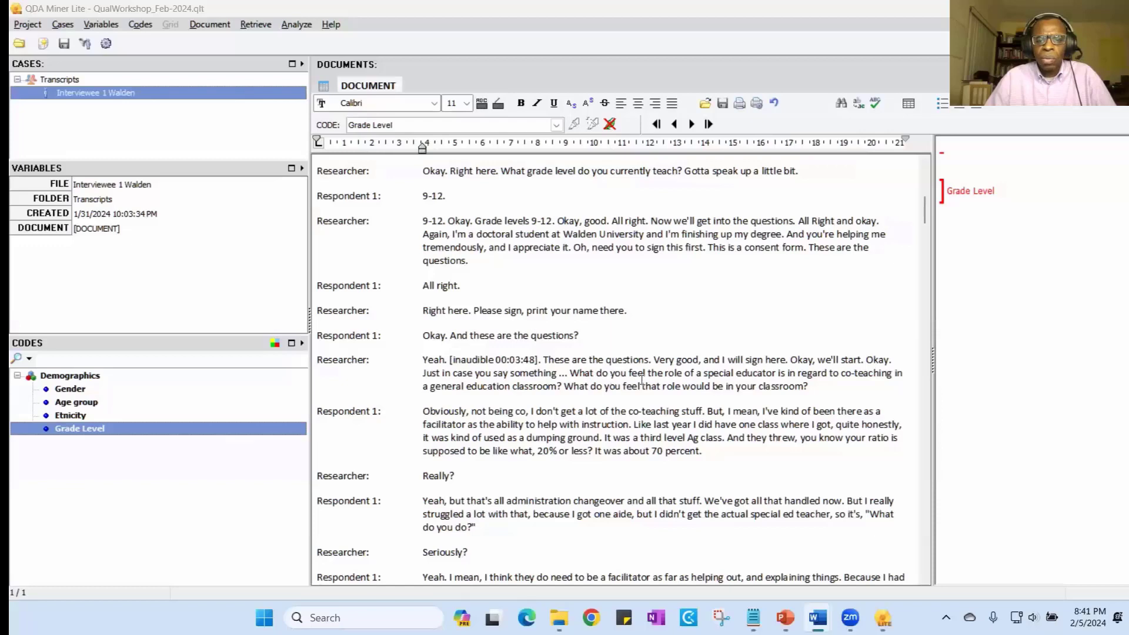
left_click_drag(736, 381, 754, 381)
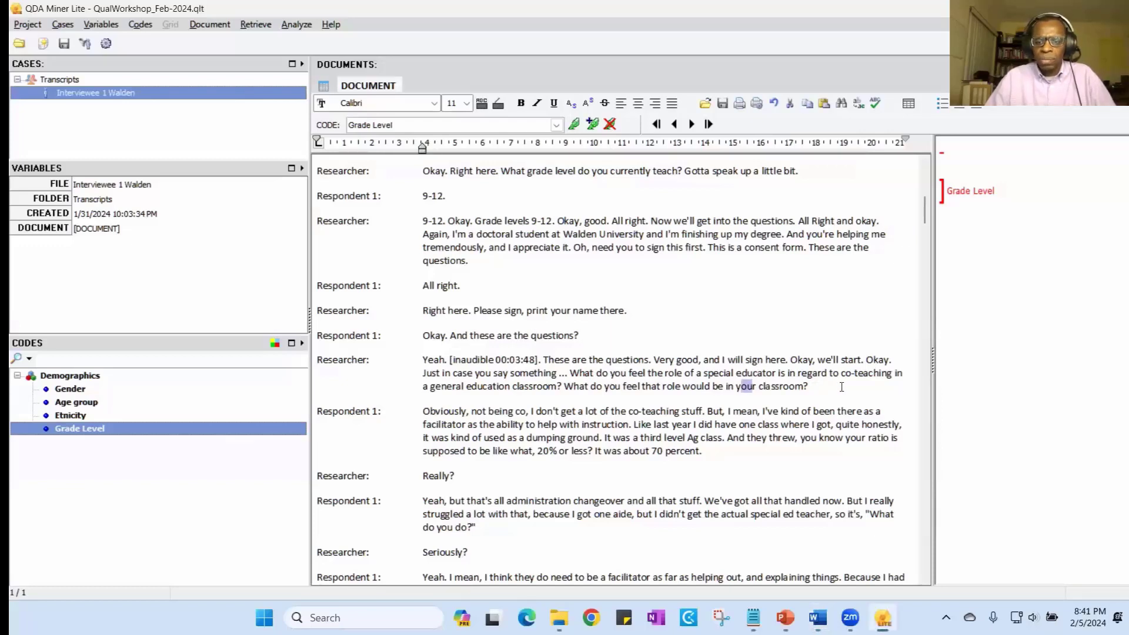
left_click(812, 387)
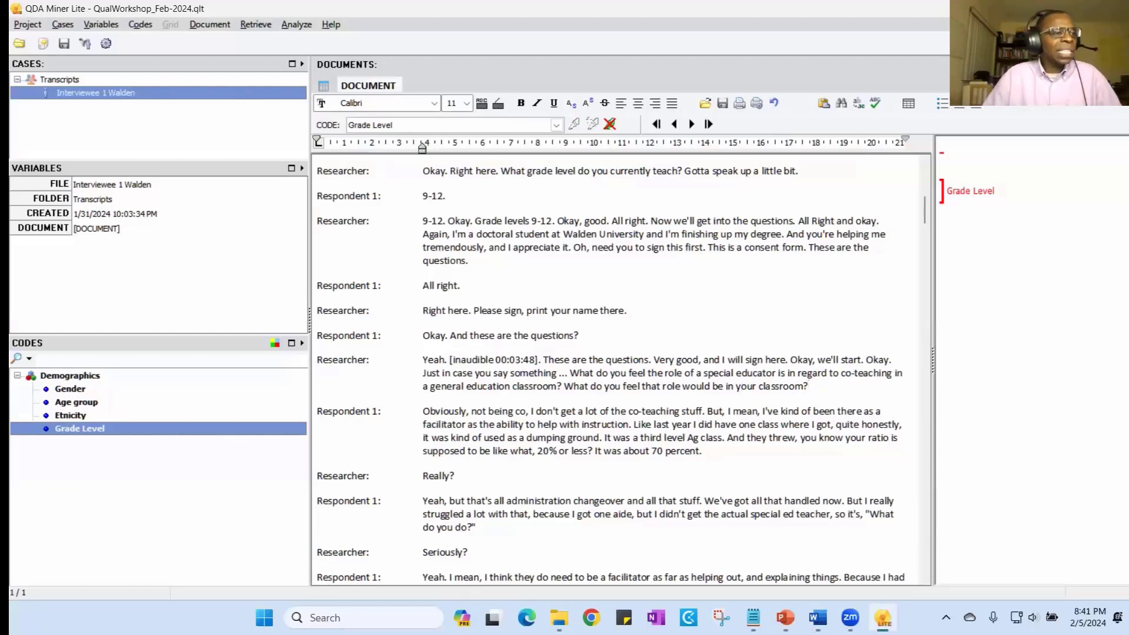
key("alt+Tab")
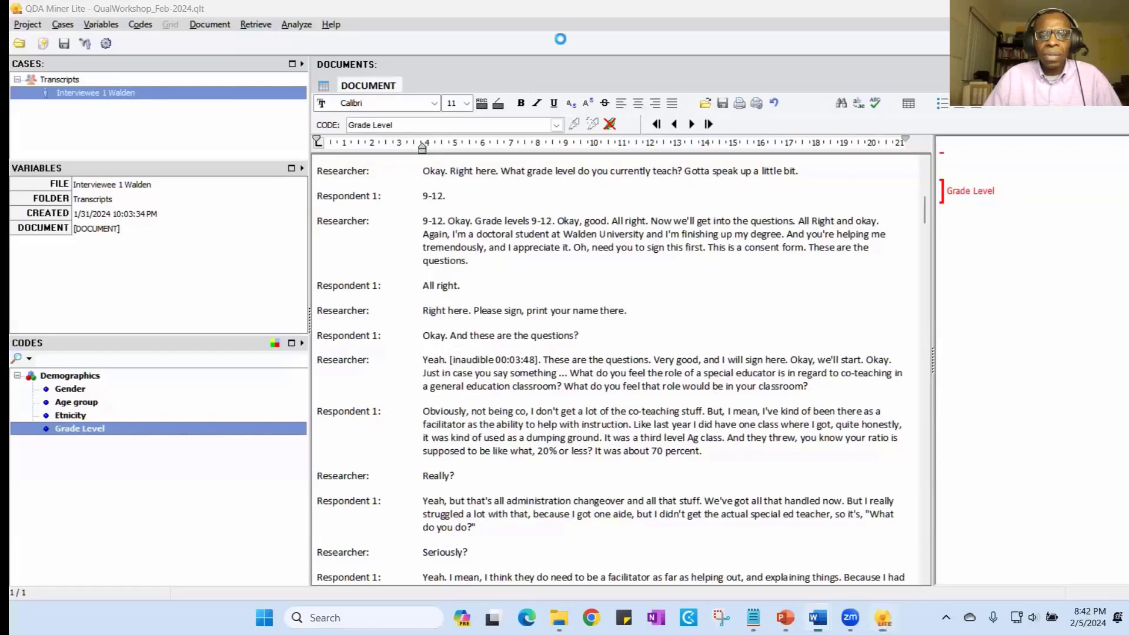
scroll(654, 392, "down", 5)
scroll(655, 393, "down", 15)
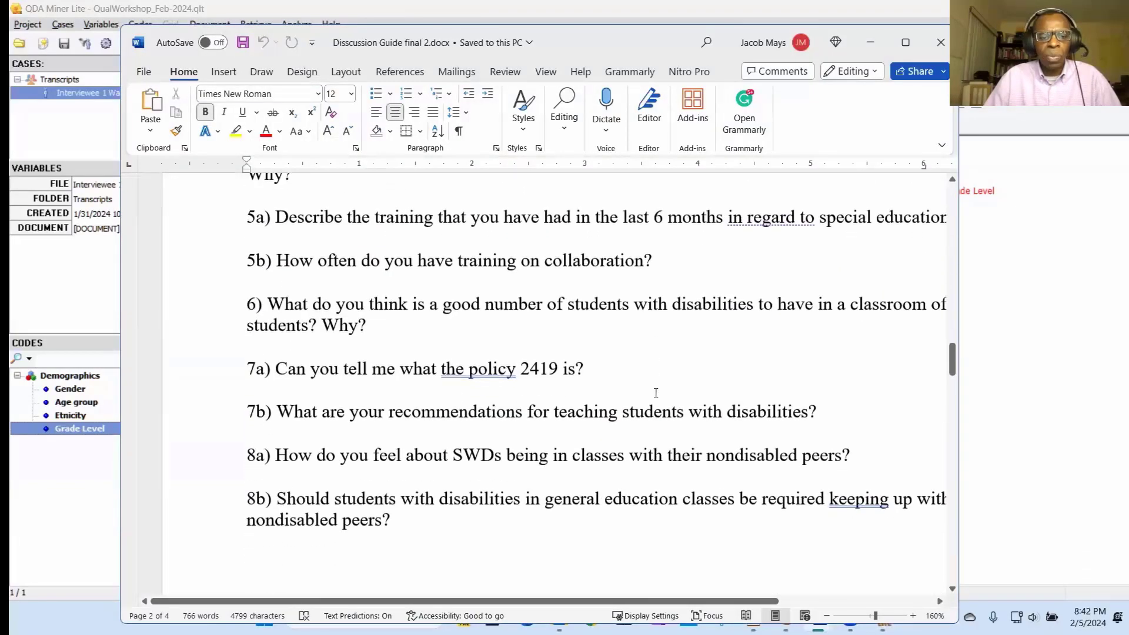
scroll(654, 392, "down", 9)
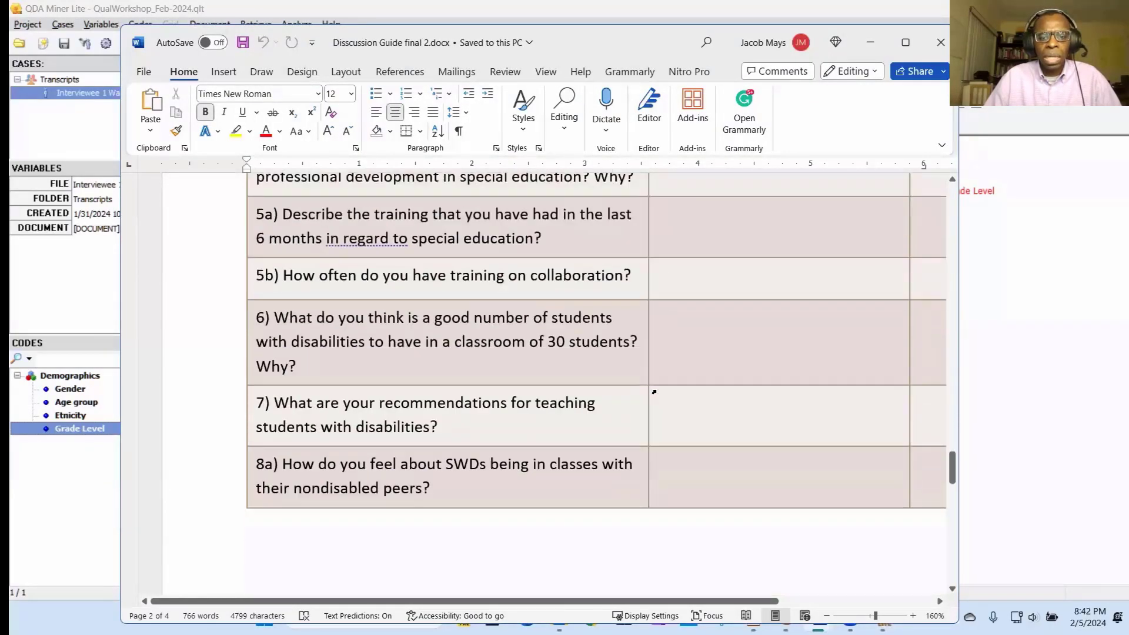
scroll(649, 389, "up", 6)
scroll(648, 389, "up", 7)
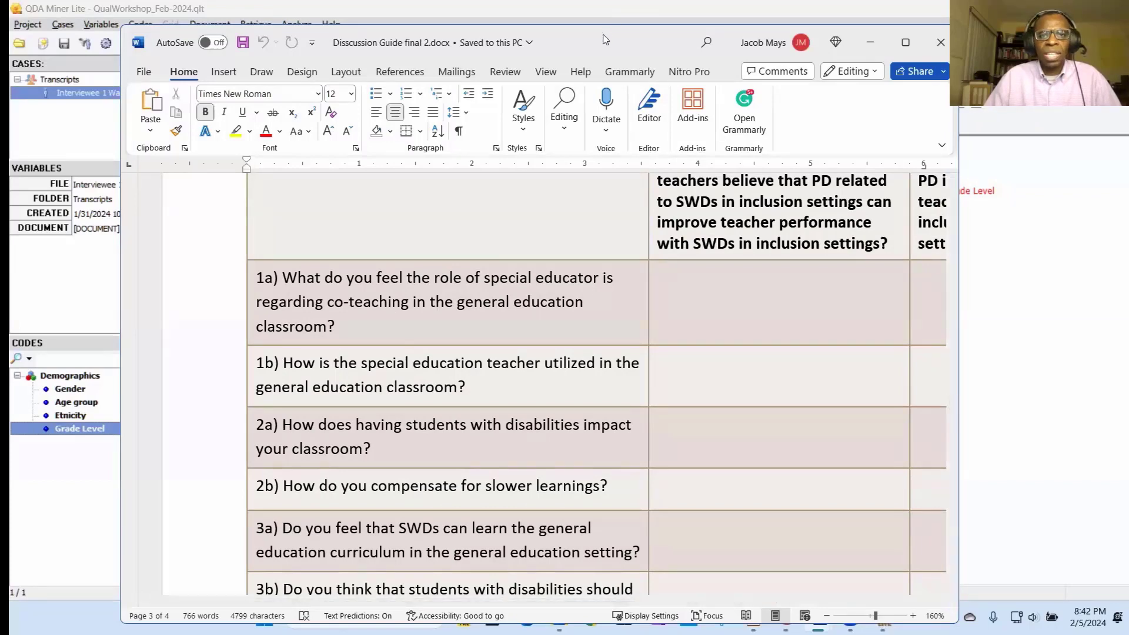
left_click_drag(594, 33, 0, 41)
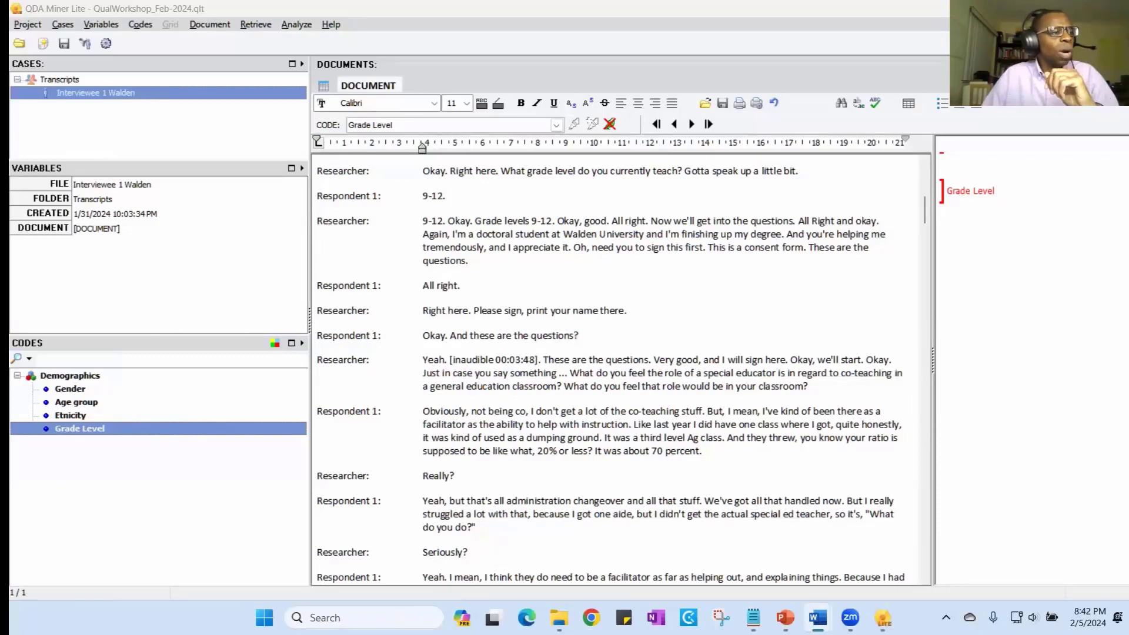
key("alt+Tab")
scroll(713, 424, "up", 3)
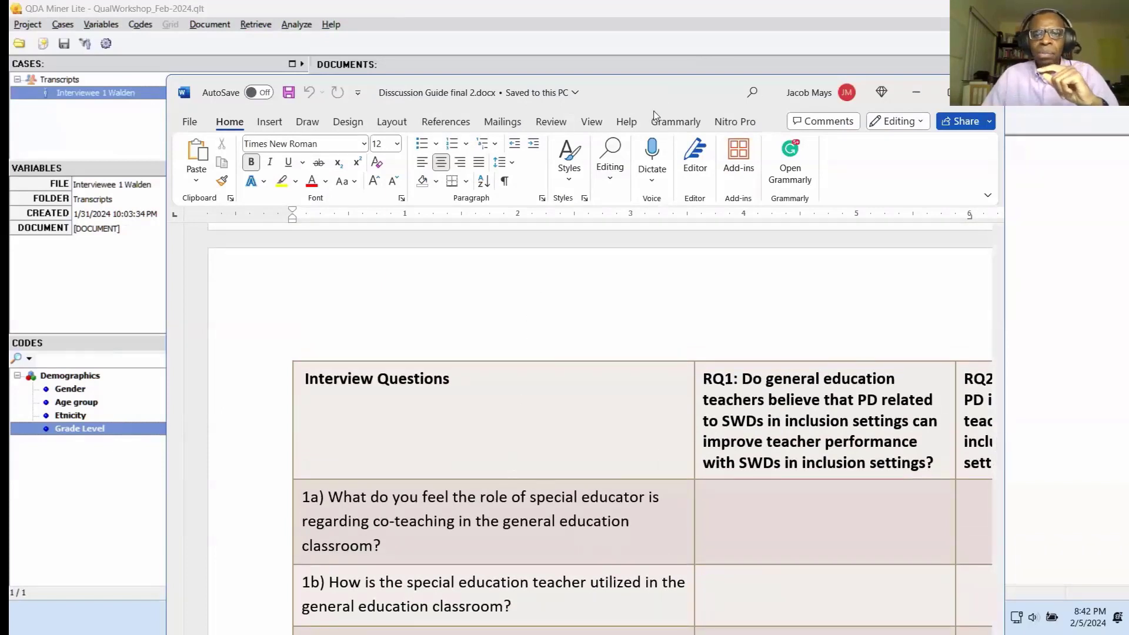
left_click(916, 92)
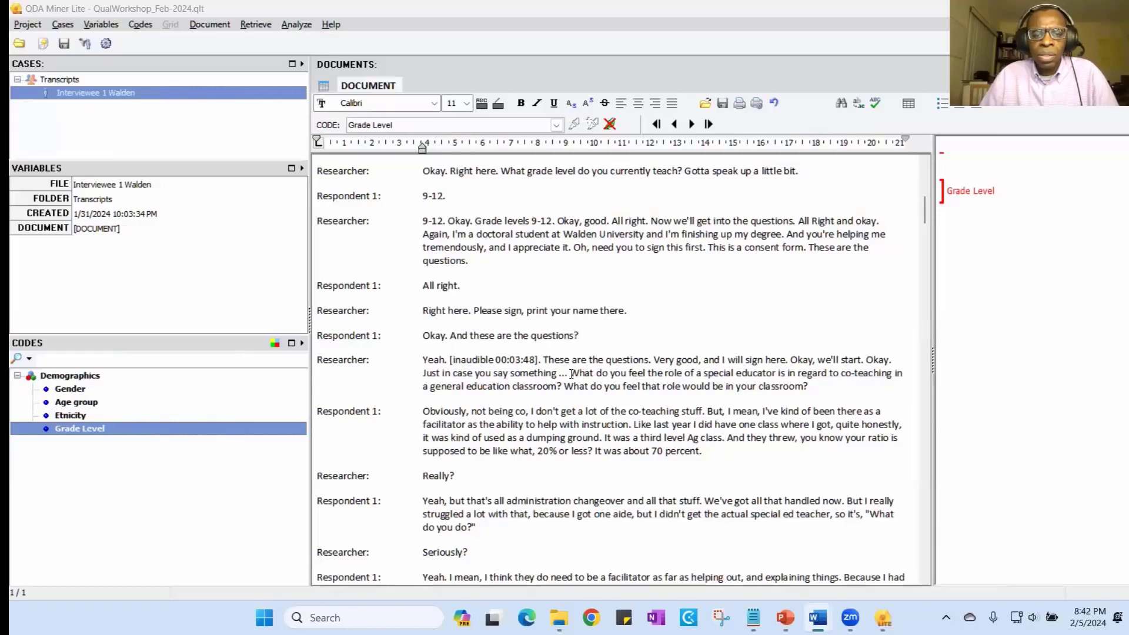
- Highlight in yellow the researcher's two questions about the special educator's role in co-teaching and in the classroom
left_click_drag(570, 374, 815, 387)
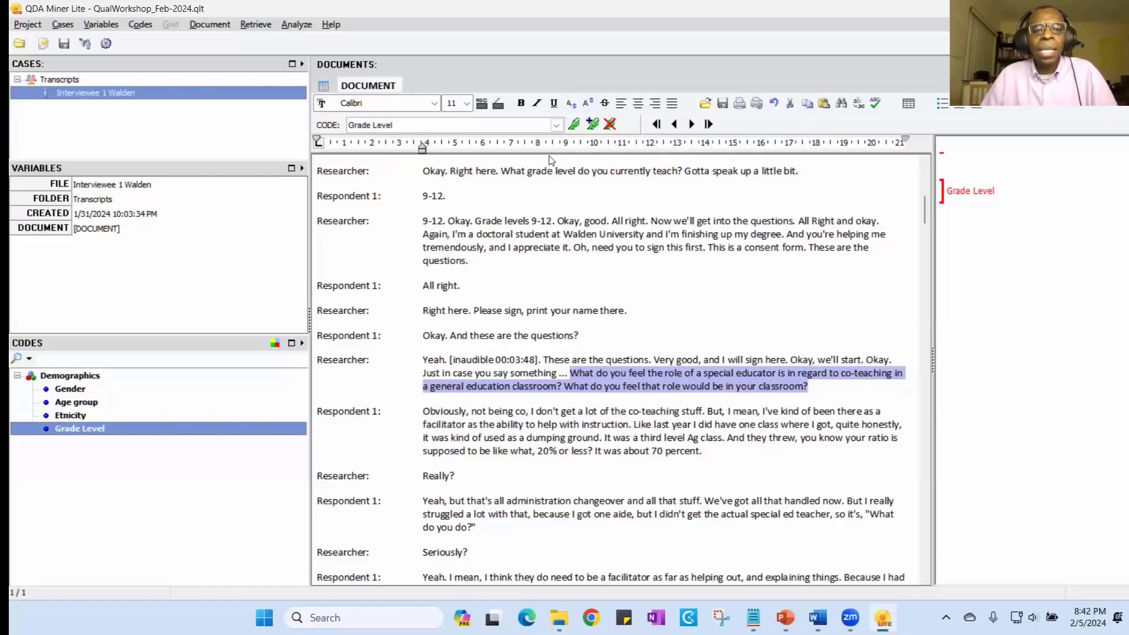
left_click(499, 107)
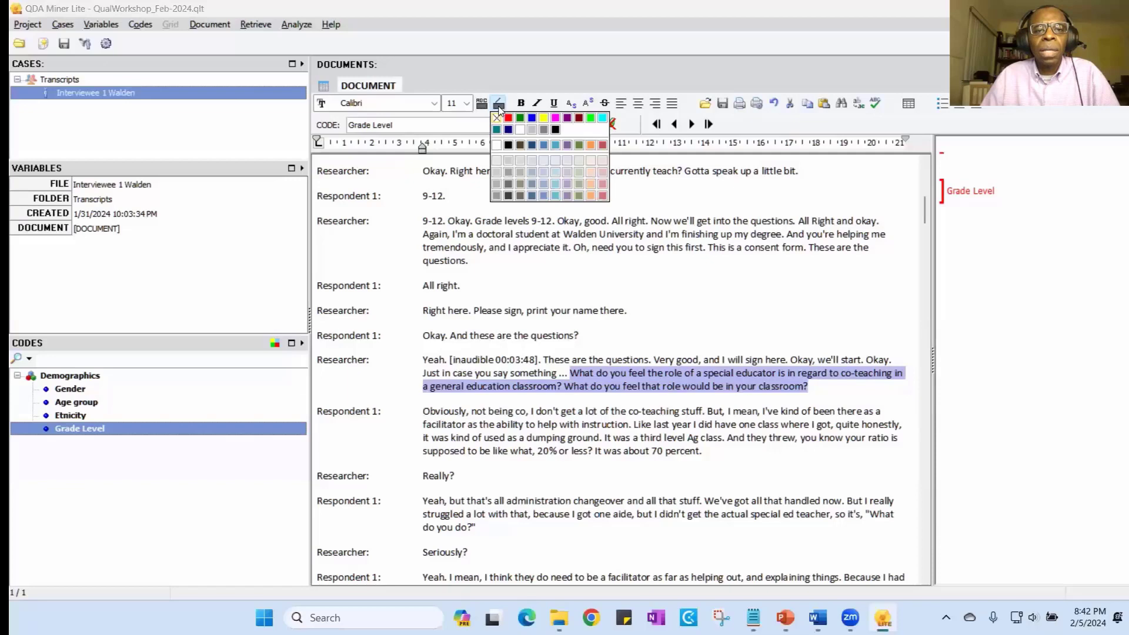
left_click(543, 119)
left_click(879, 391)
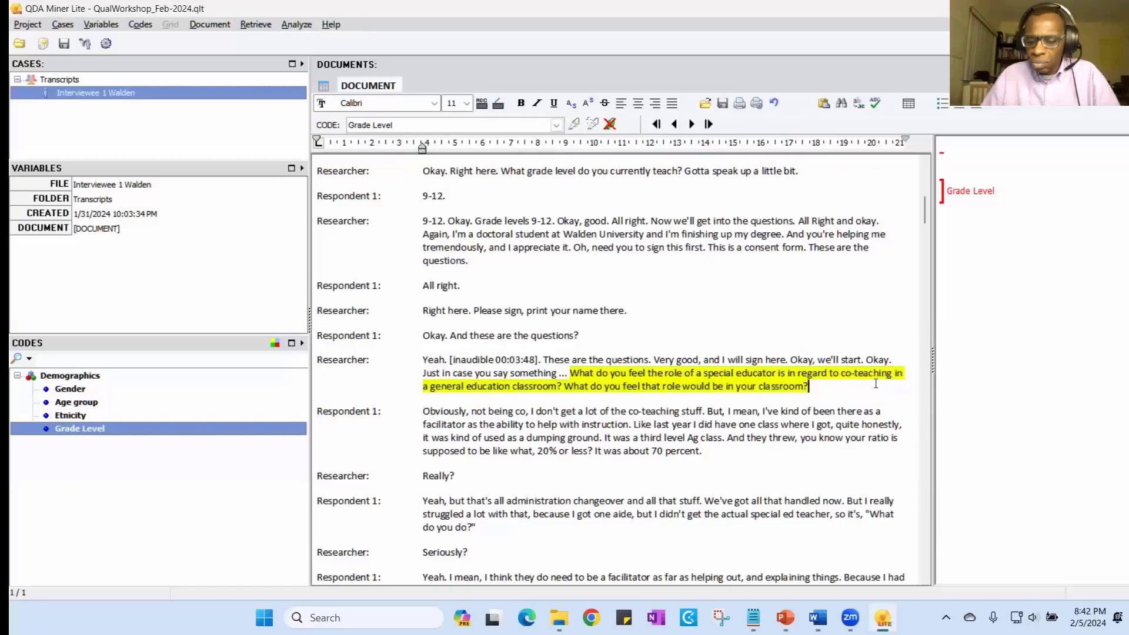
- Start a new code for "I think they do need to be a facilitator" under a new category "Q1a What should the role of SpEd Teacher Be"
scroll(619, 296, "down", 3)
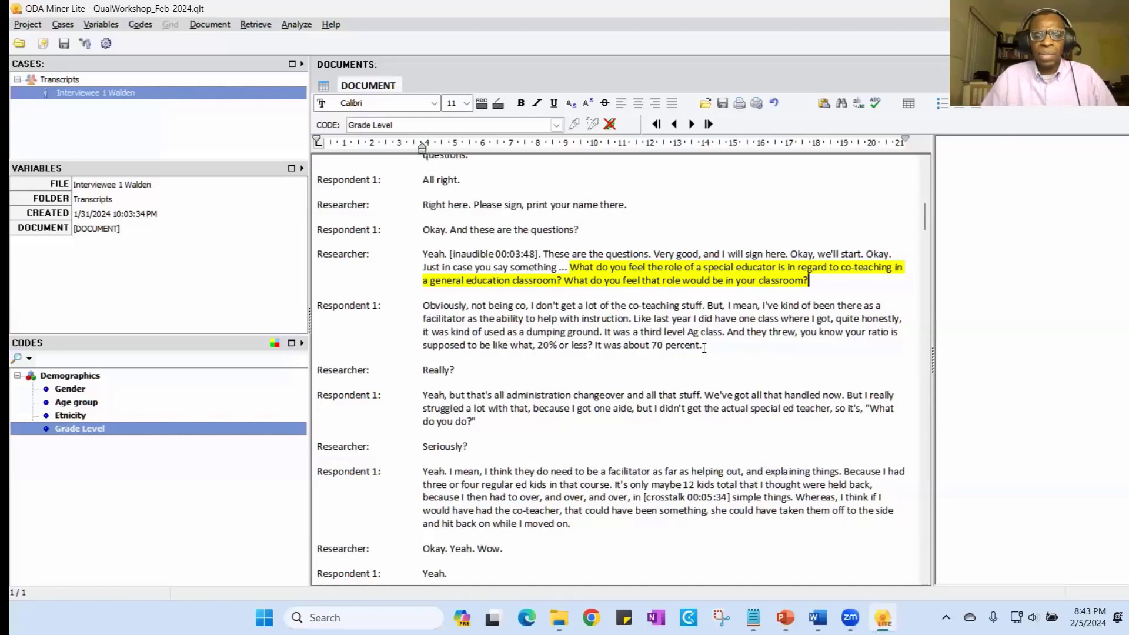
scroll(447, 325, "down", 1)
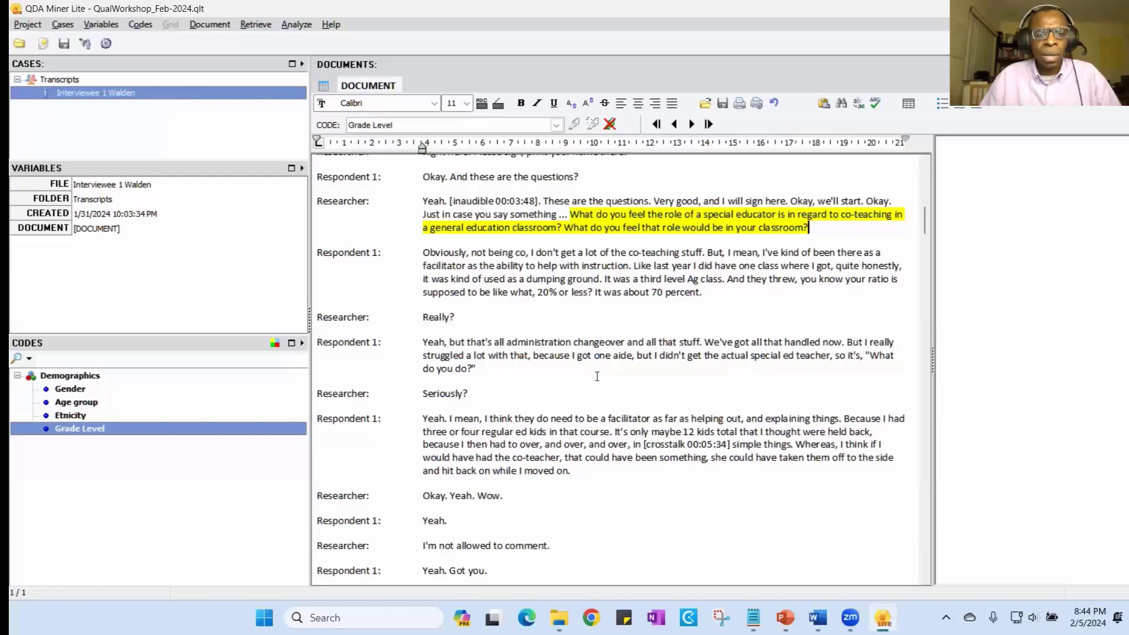
scroll(471, 371, "down", 1)
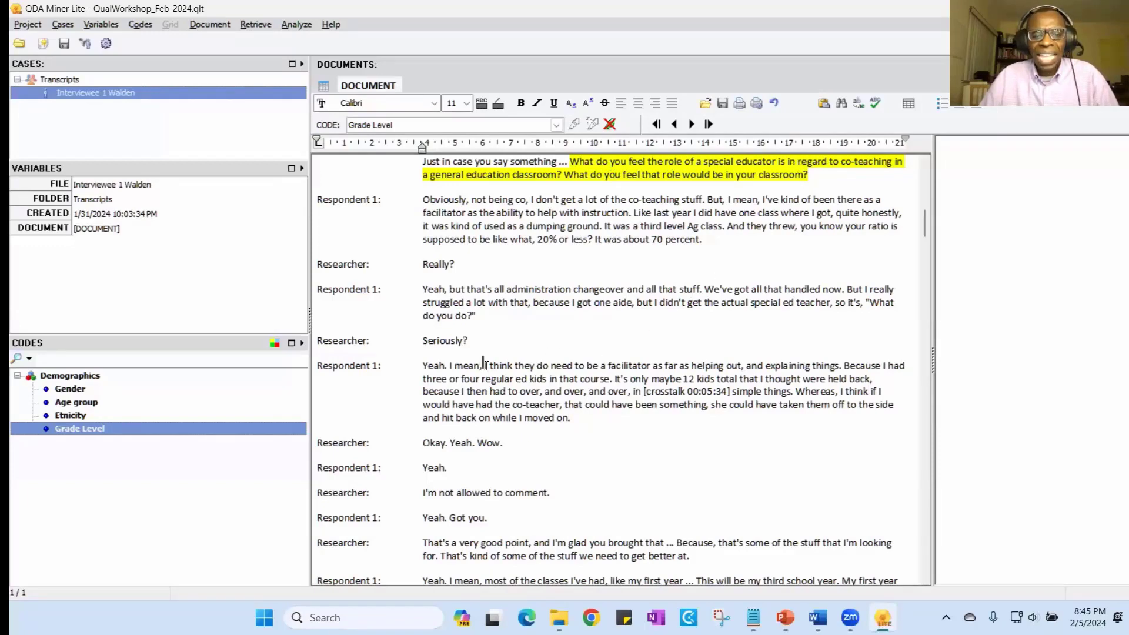
left_click_drag(485, 365, 843, 369)
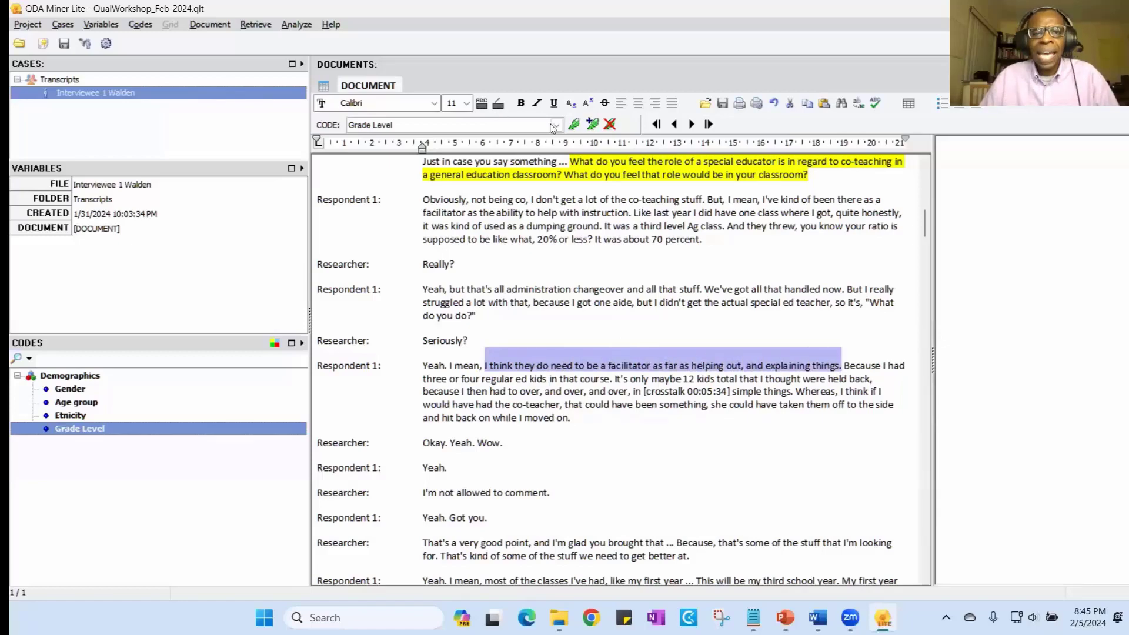
left_click(592, 125)
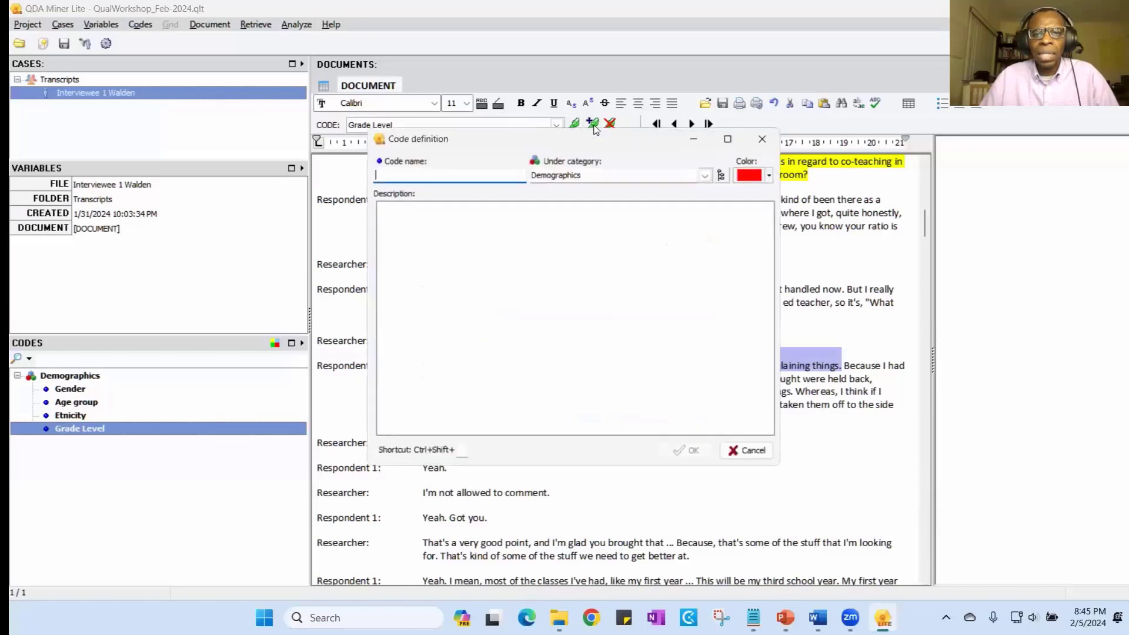
left_click(588, 175)
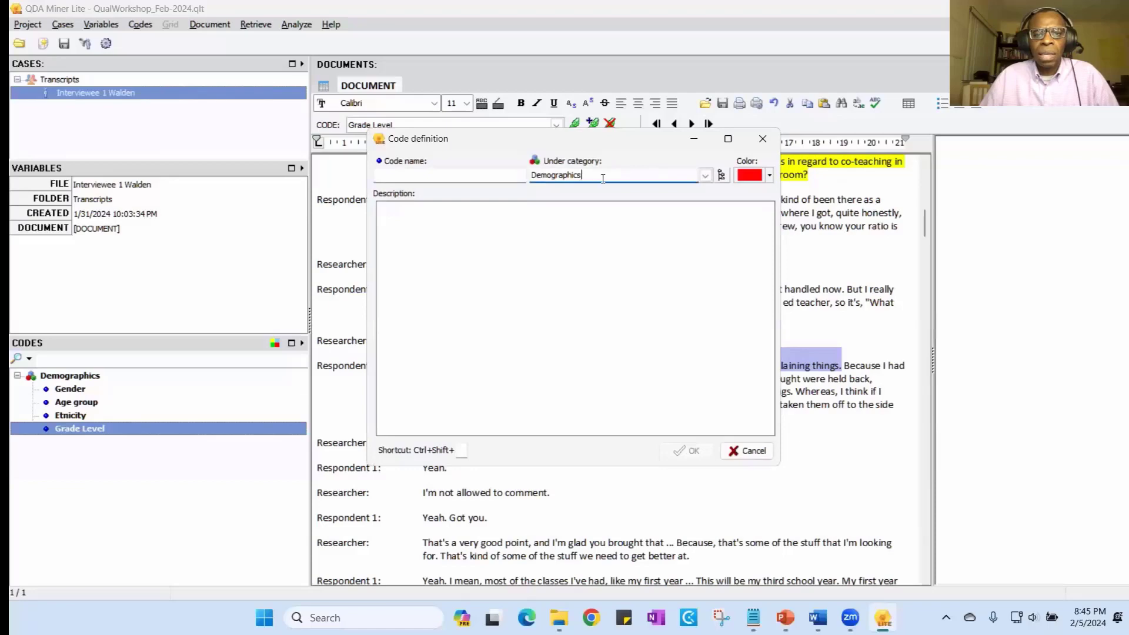
left_click_drag(602, 176, 531, 176)
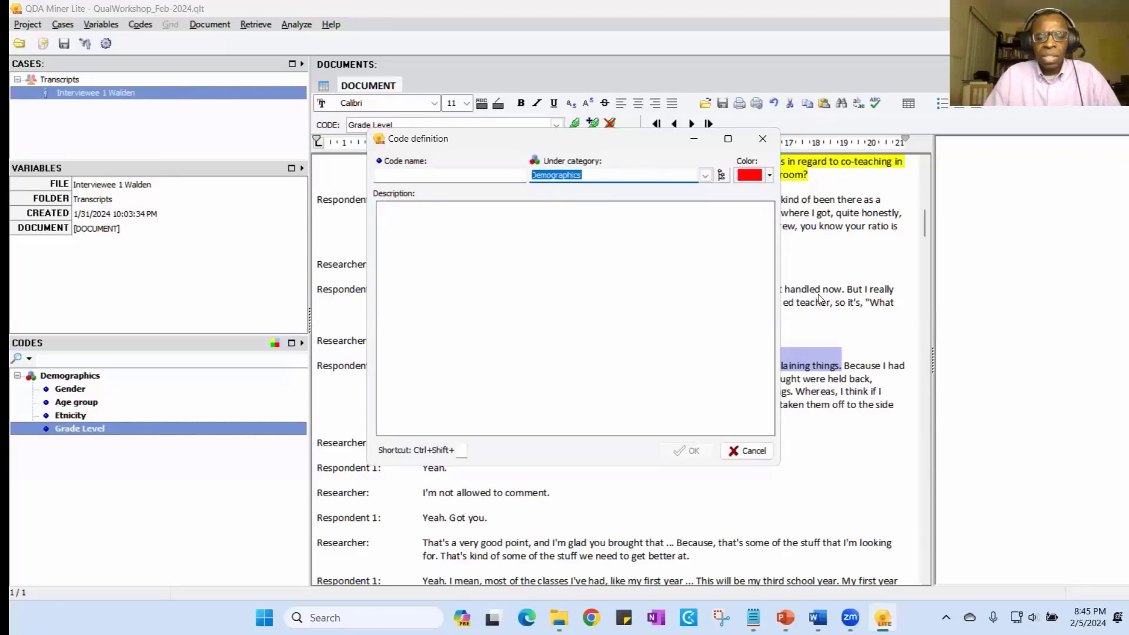
left_click(706, 175)
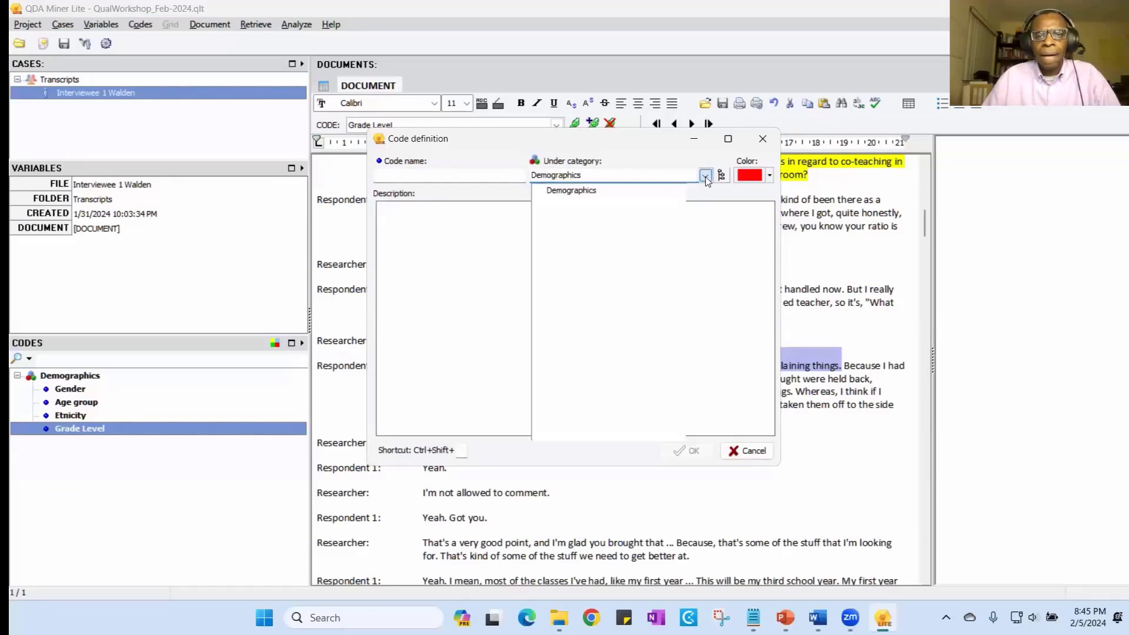
left_click(659, 177)
left_click_drag(659, 177, 524, 179)
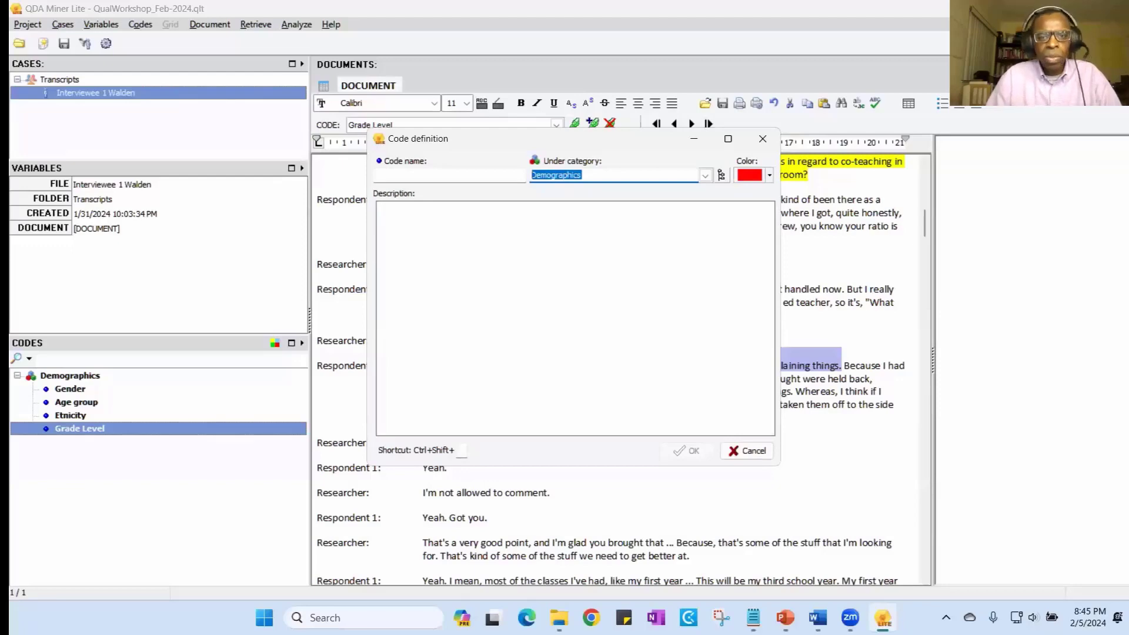
type("Q1a")
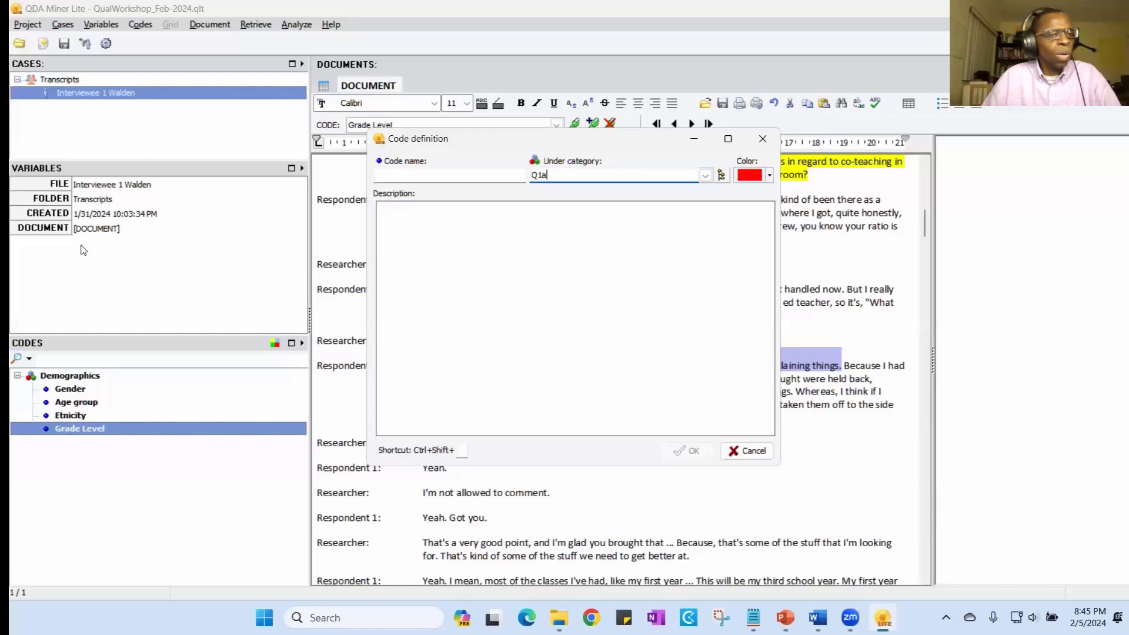
type("What ")
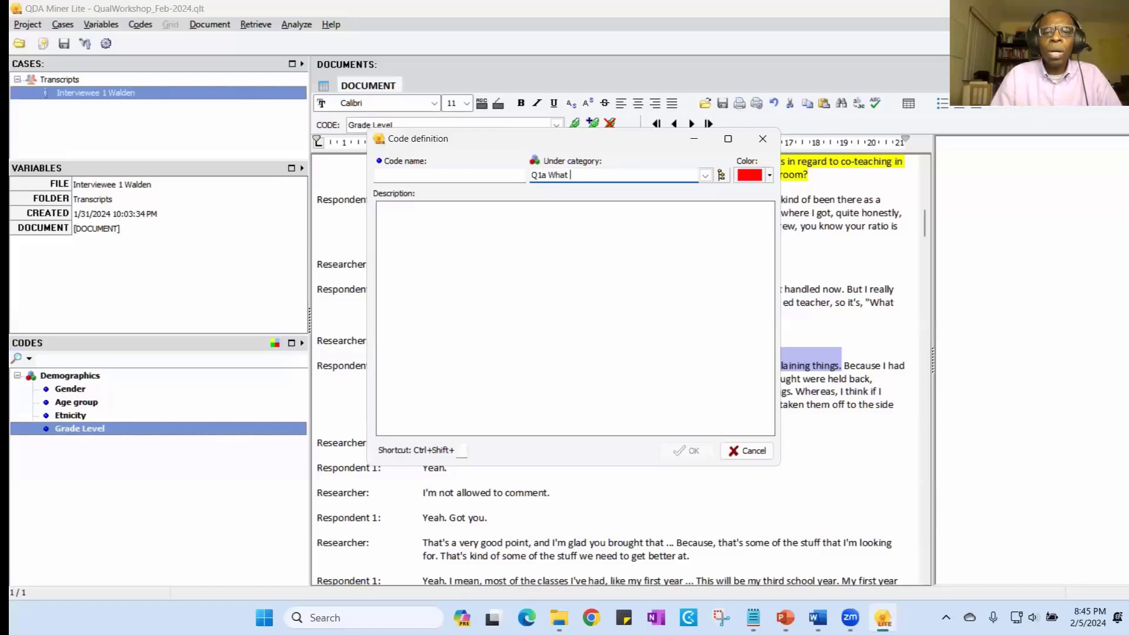
type("should the role o")
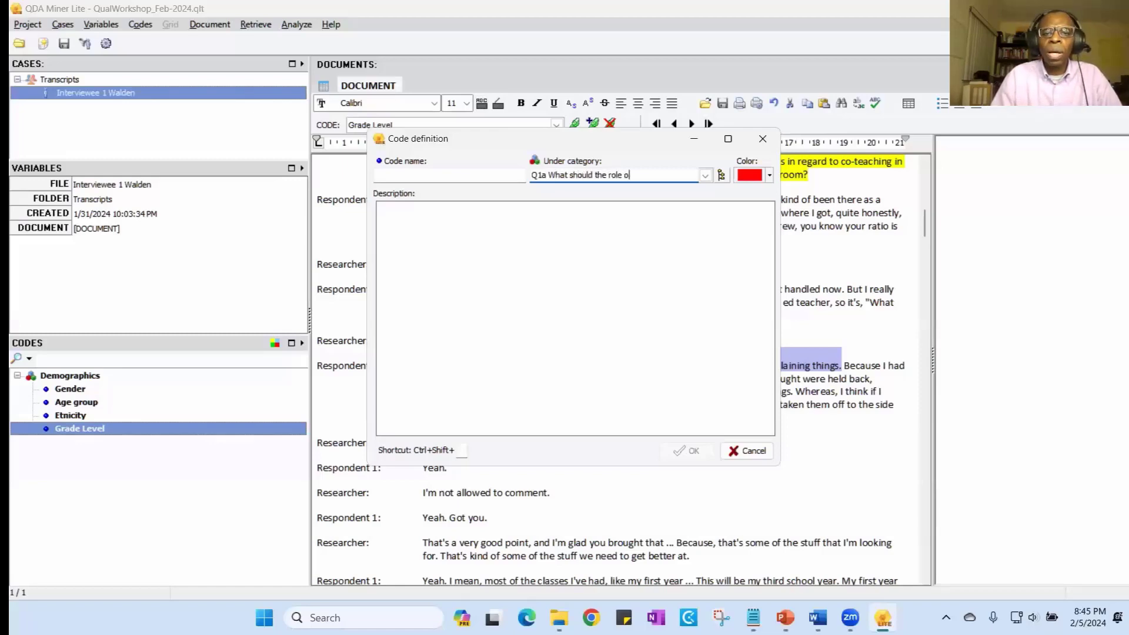
type("f Sp")
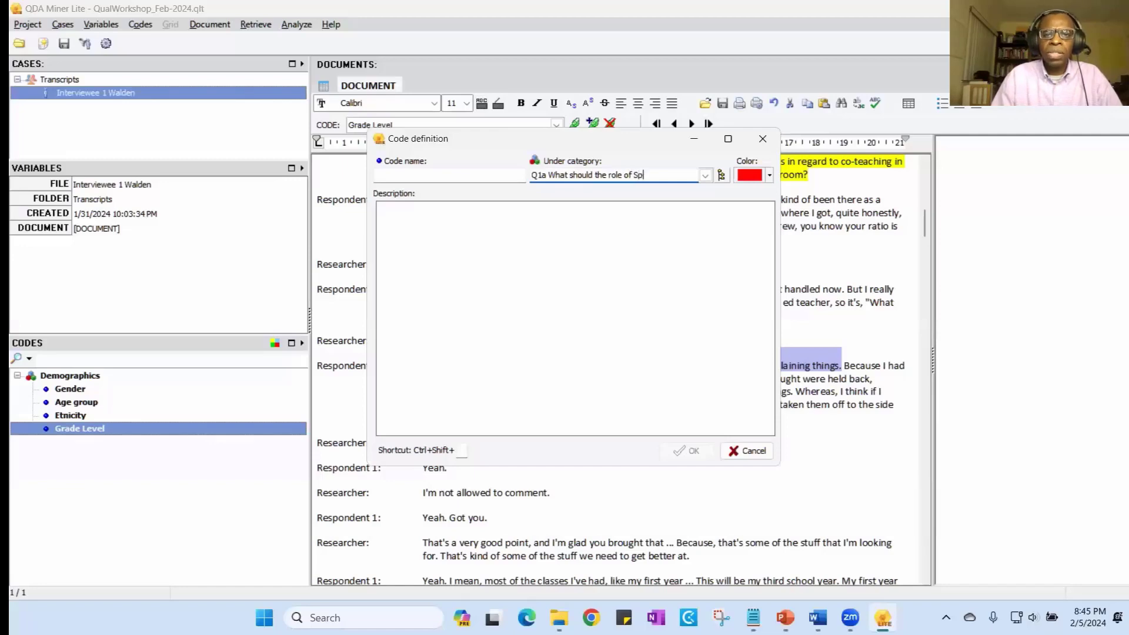
type("Ed Teacher Be")
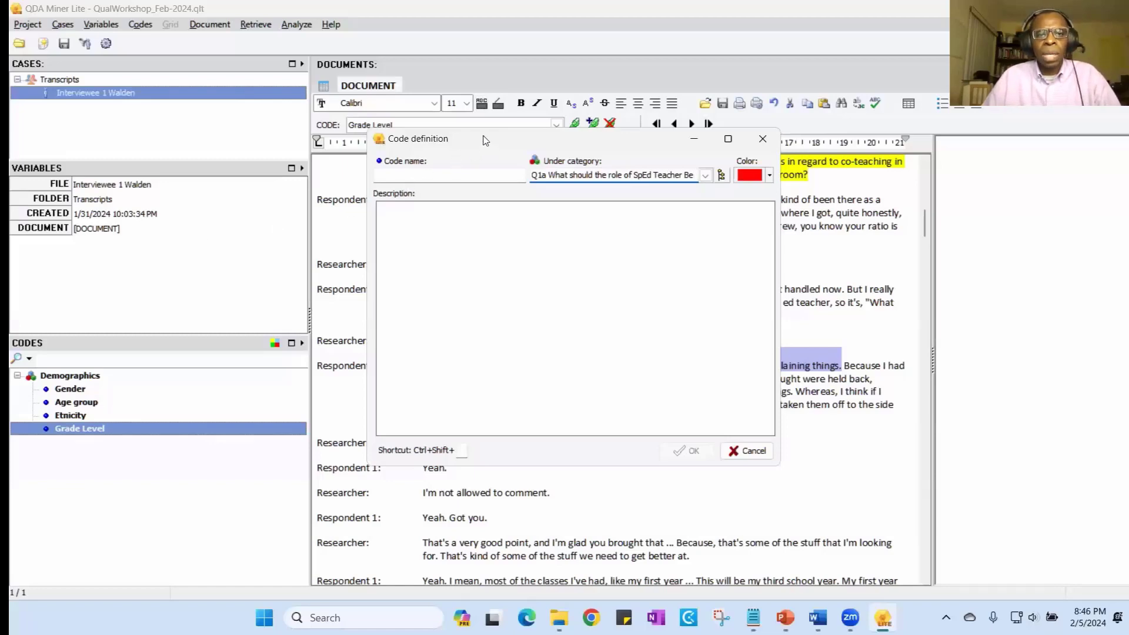
- Name the new code "Need to be a facilitator" and apply it to the selected statement
left_click_drag(482, 133, 484, 134)
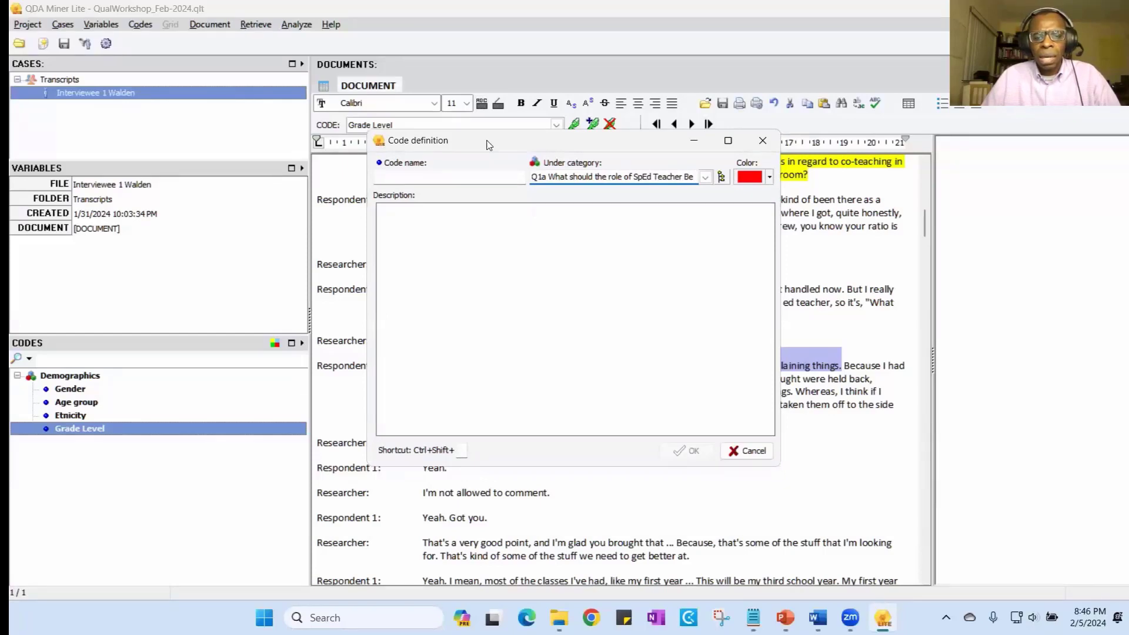
left_click_drag(487, 145, 466, 204)
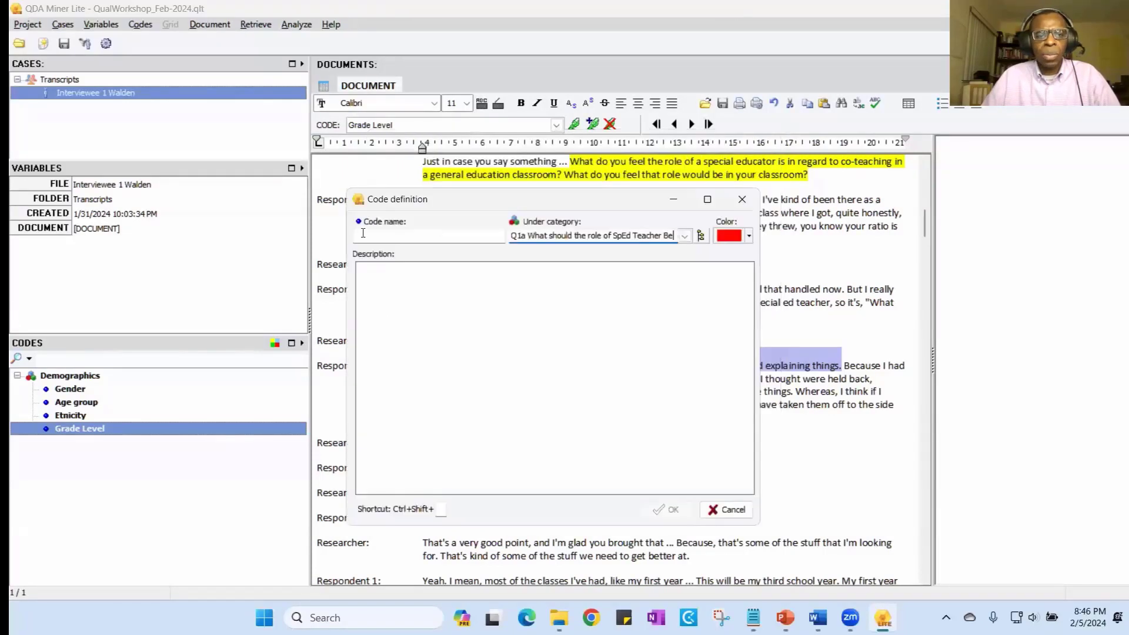
left_click(413, 238)
type("Need to be")
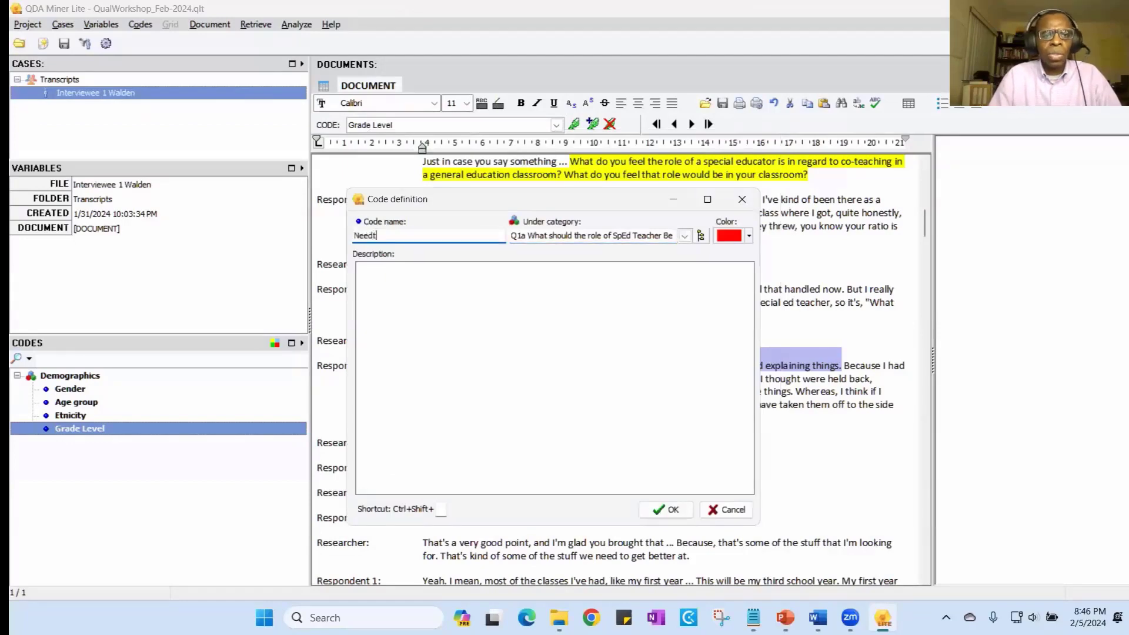
type(" a fac")
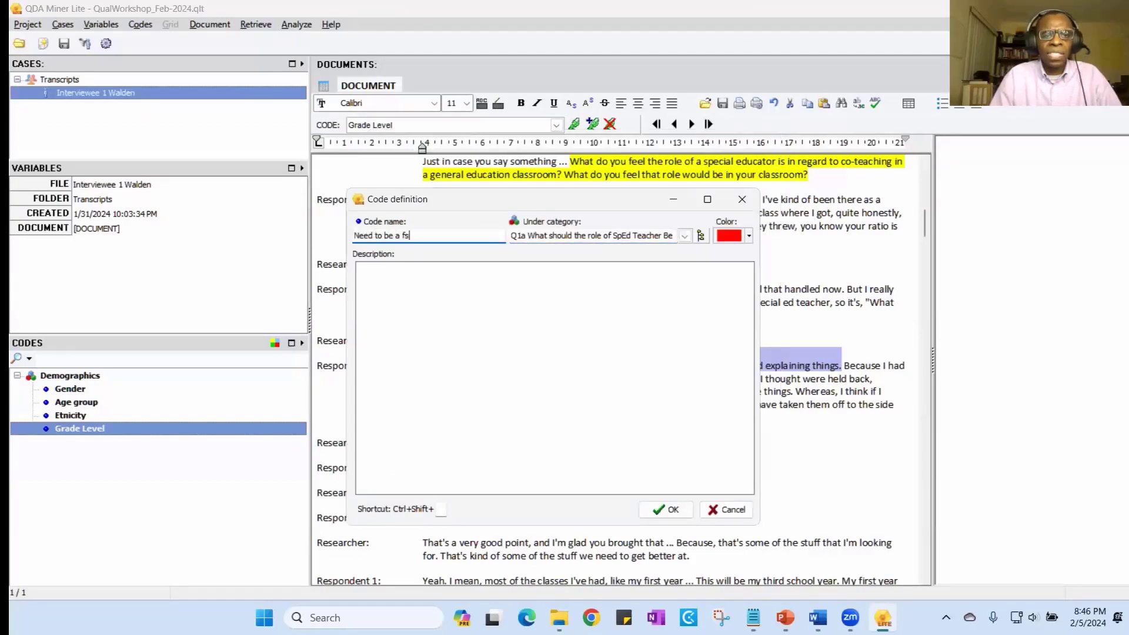
type("ilitator")
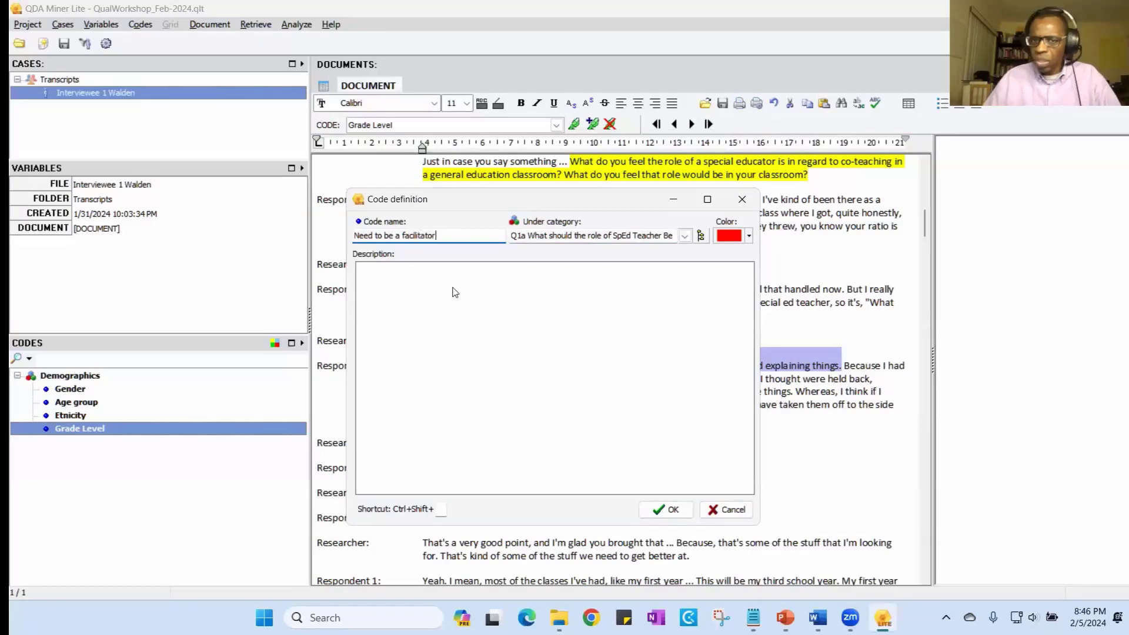
left_click(671, 511)
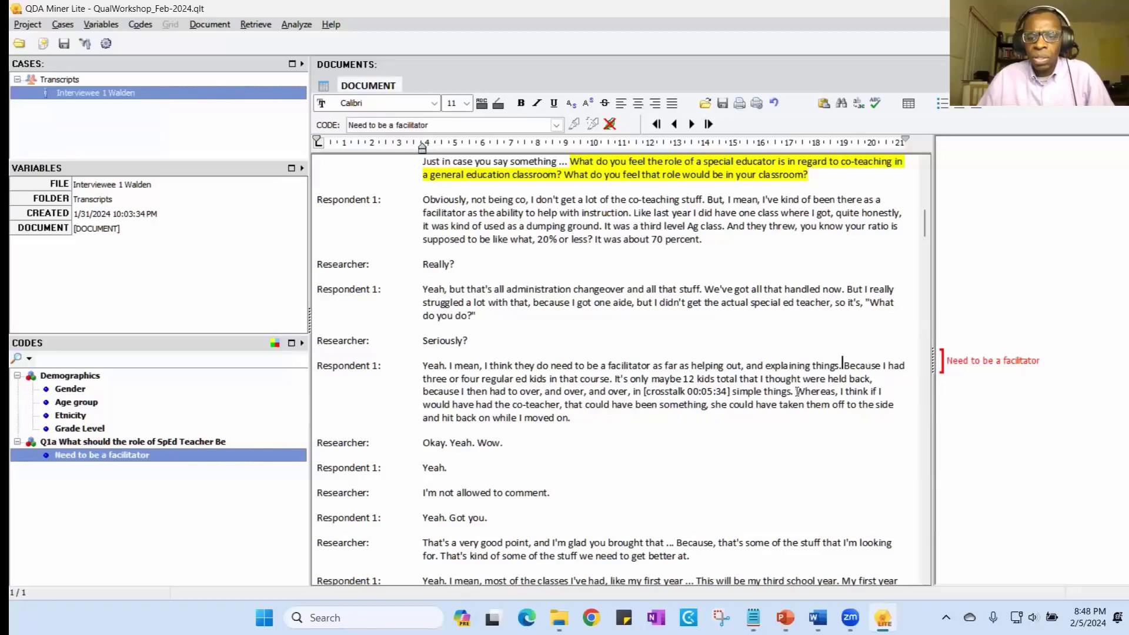
- Apply the facilitator code to the passage from "Whereas, I think if I would" to "while I moved on." and compare the two coded segments
left_click_drag(796, 393, 794, 421)
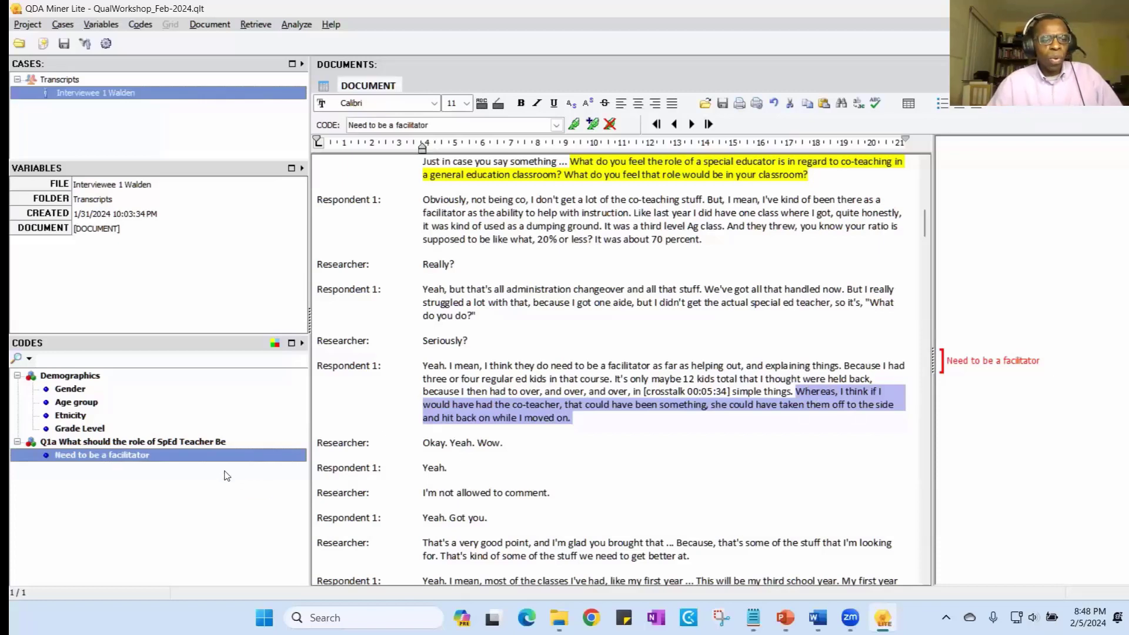
double_click(97, 456)
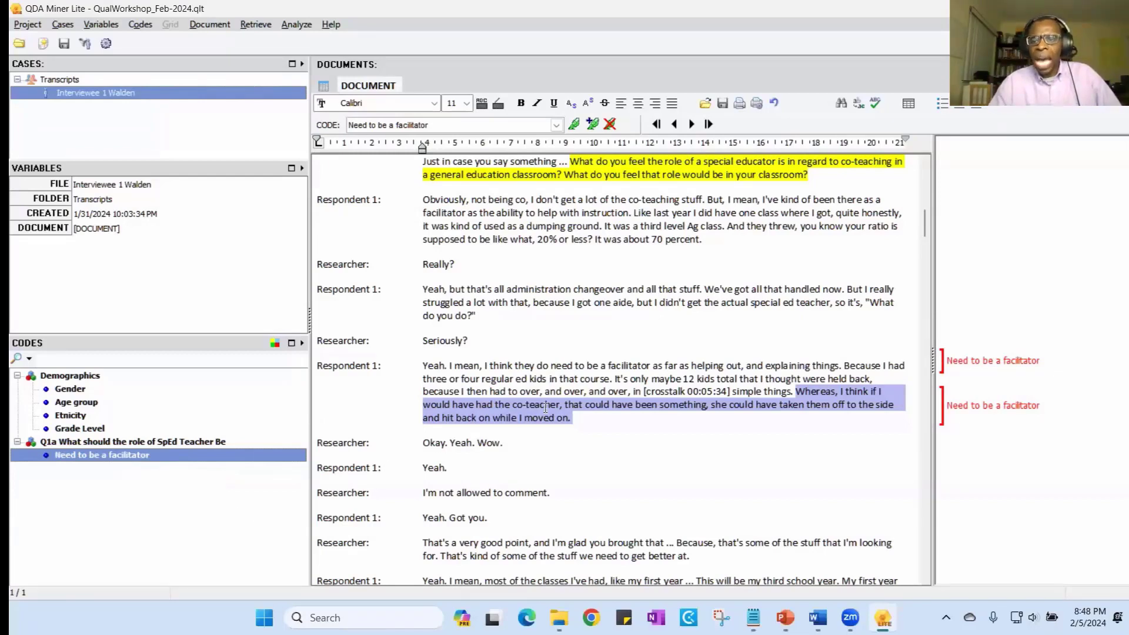
left_click(967, 365)
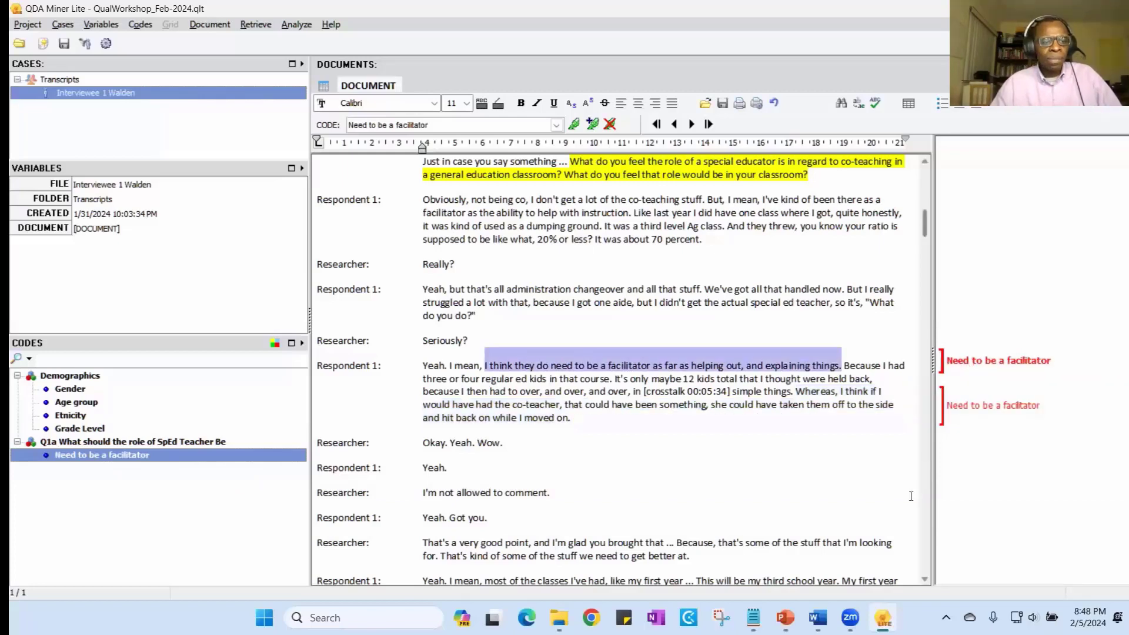
mouse_move(985, 410)
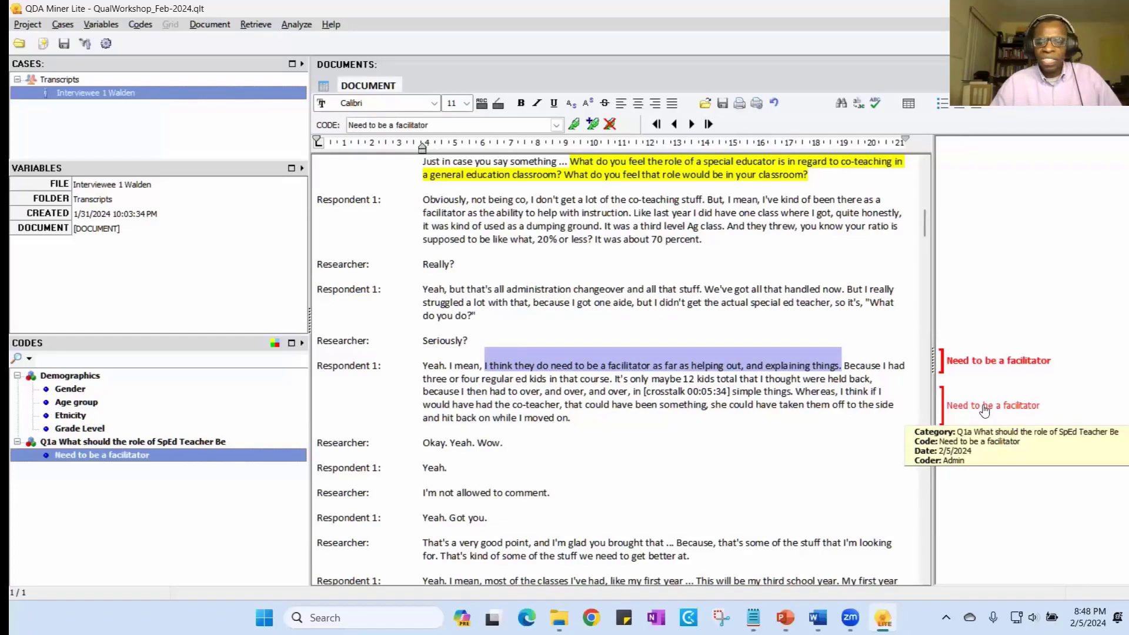
left_click(984, 410)
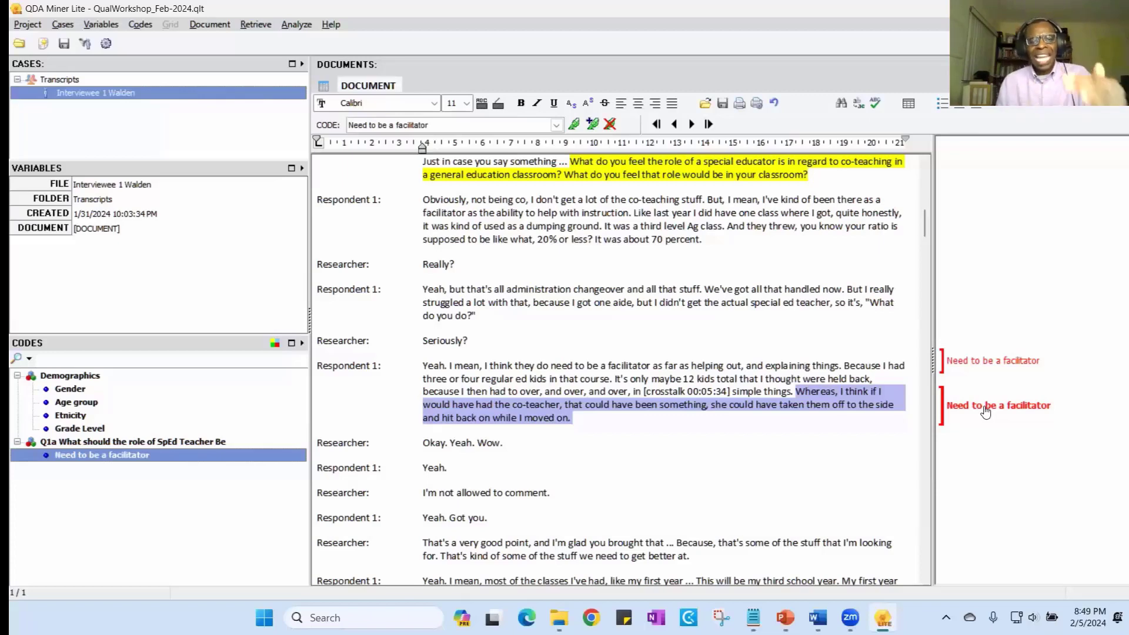
left_click(969, 362)
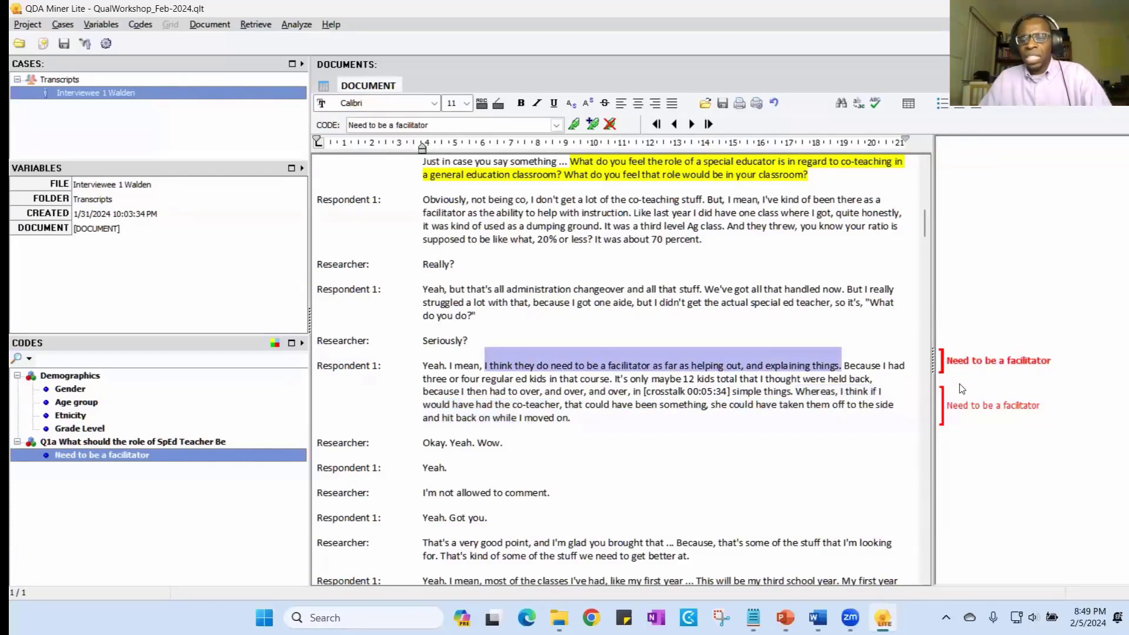
left_click(970, 408)
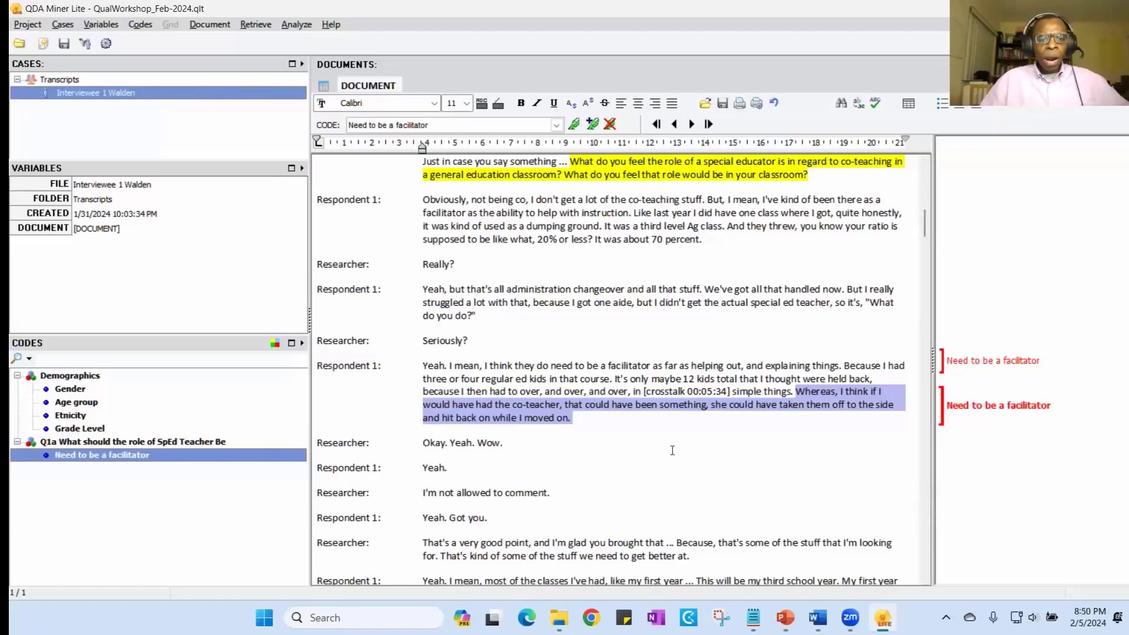
left_click(571, 465)
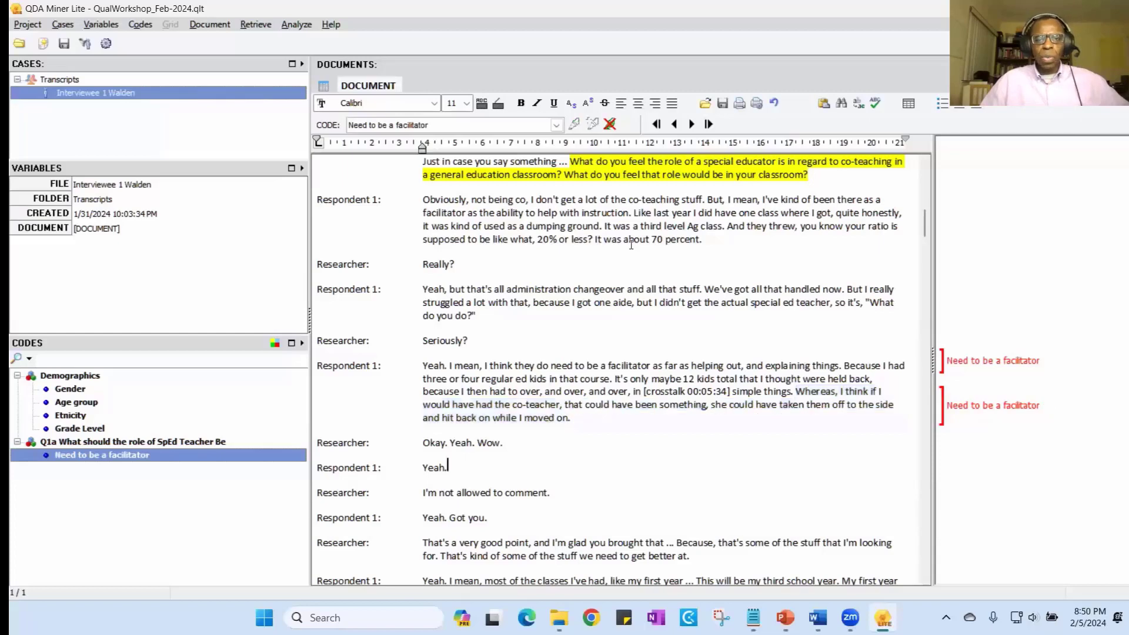
scroll(631, 244, "down", 3)
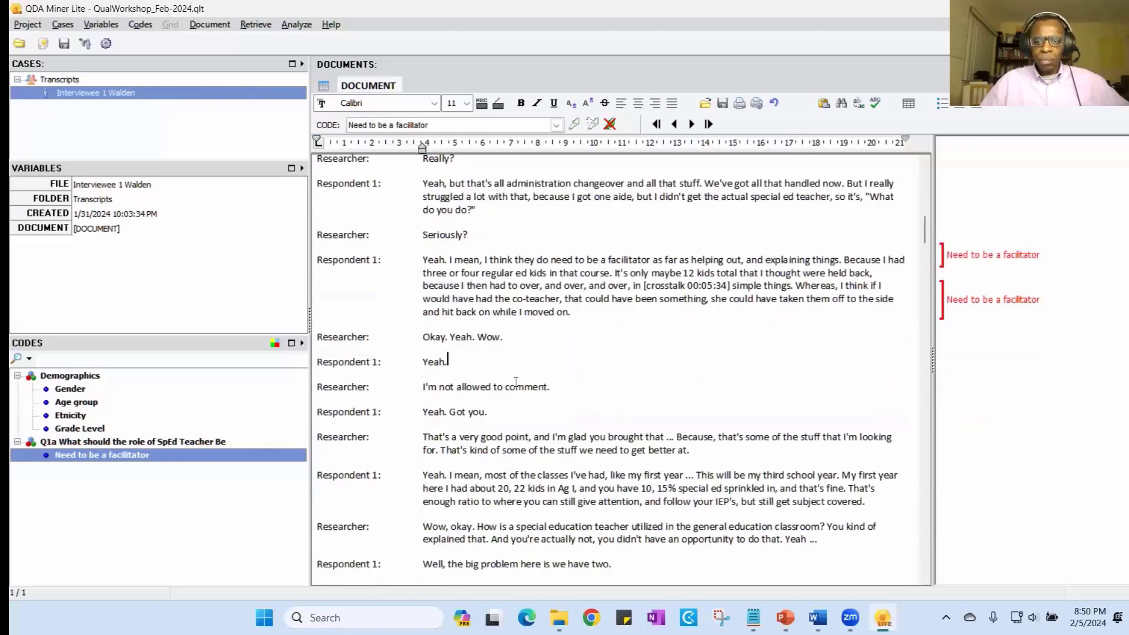
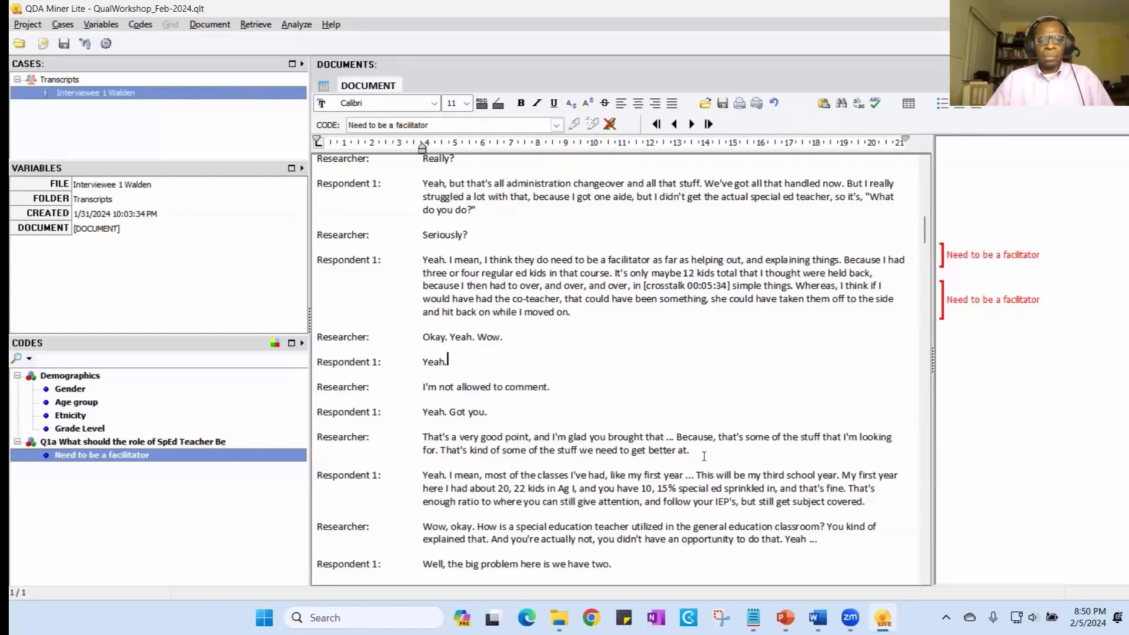
- Check question 1b on how the special education teacher is utilized in the Word discussion guide, and return to the QDA Miner Lite transcript
scroll(704, 456, "down", 2)
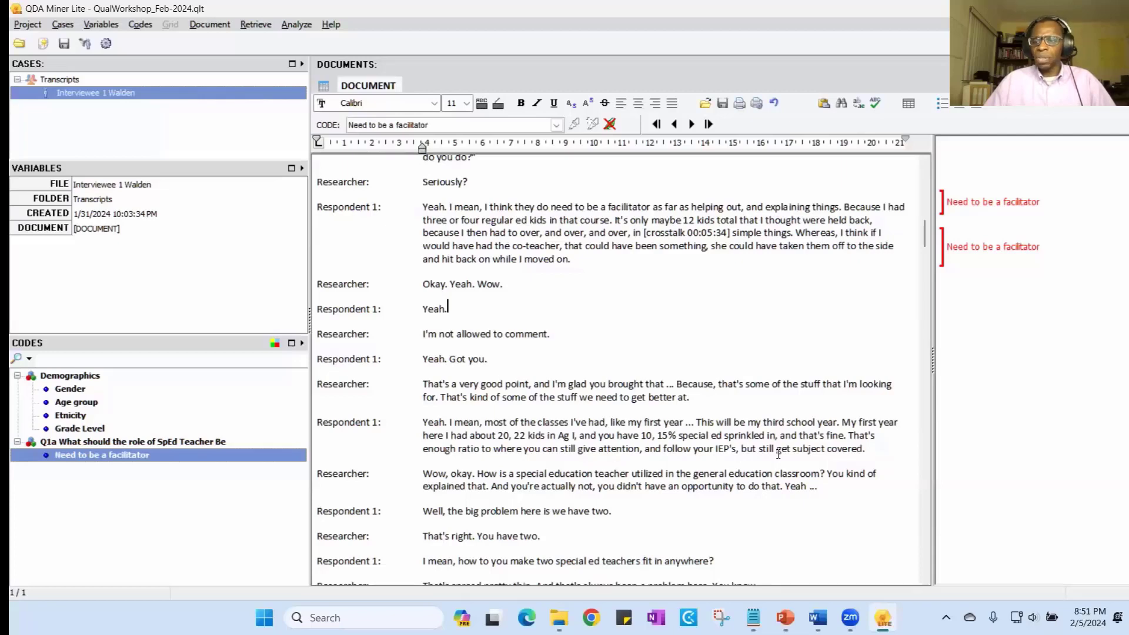
scroll(779, 453, "down", 1)
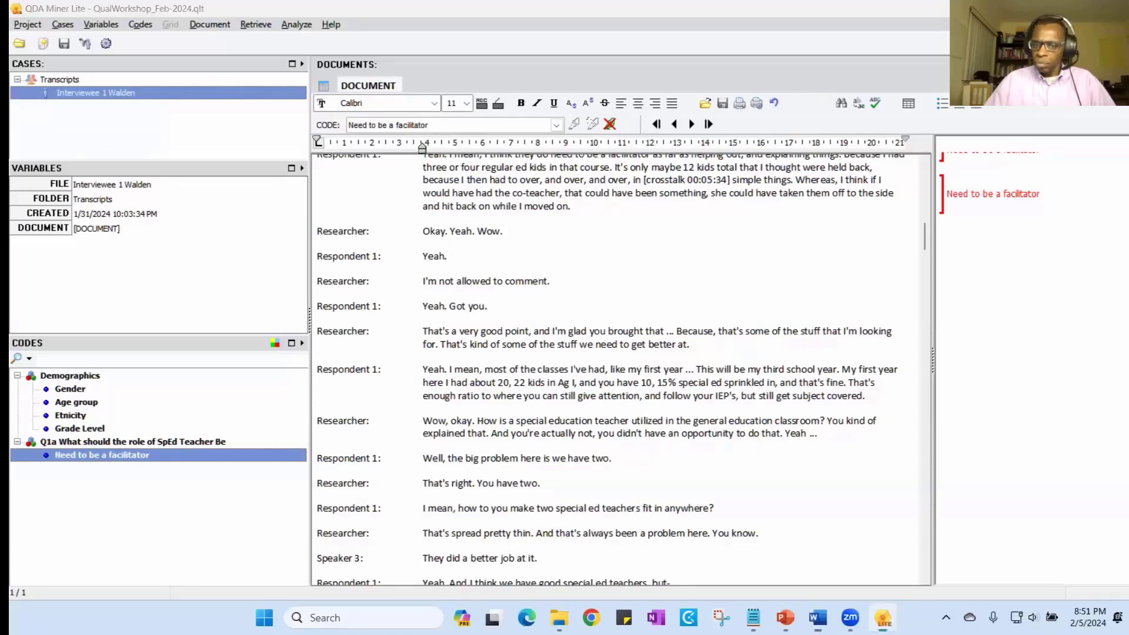
key("alt+Tab")
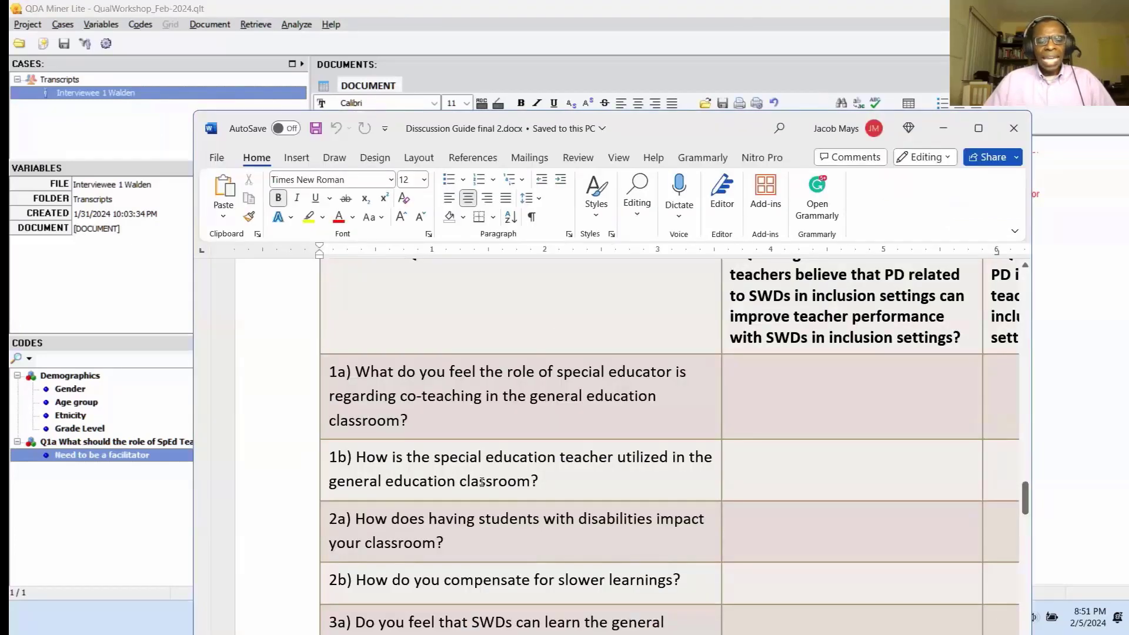
left_click_drag(538, 483, 306, 457)
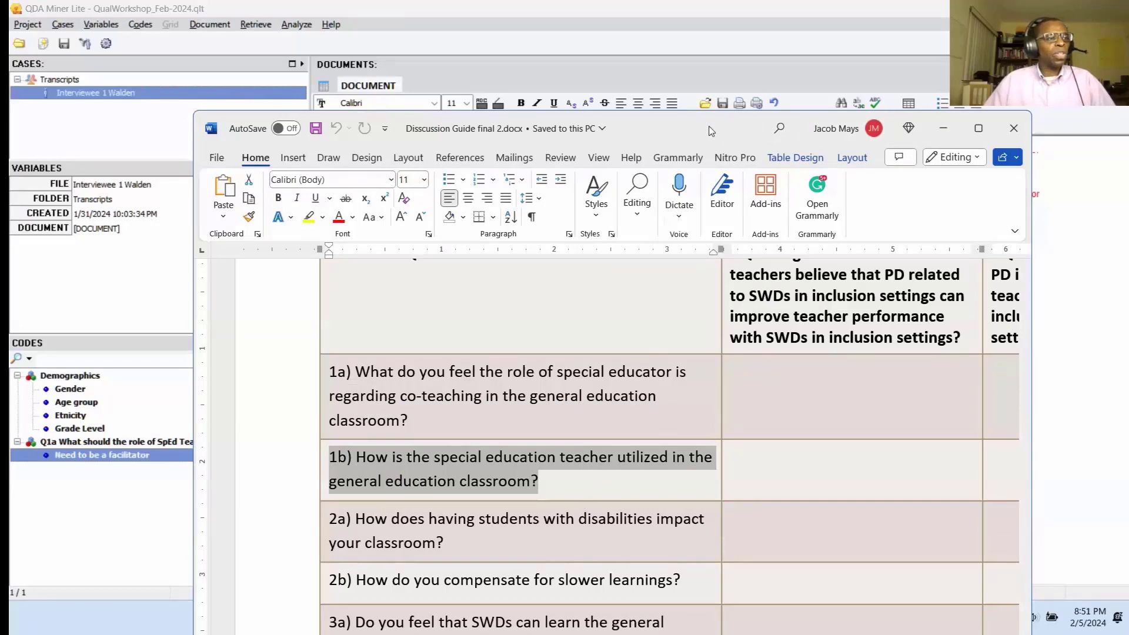
left_click(944, 128)
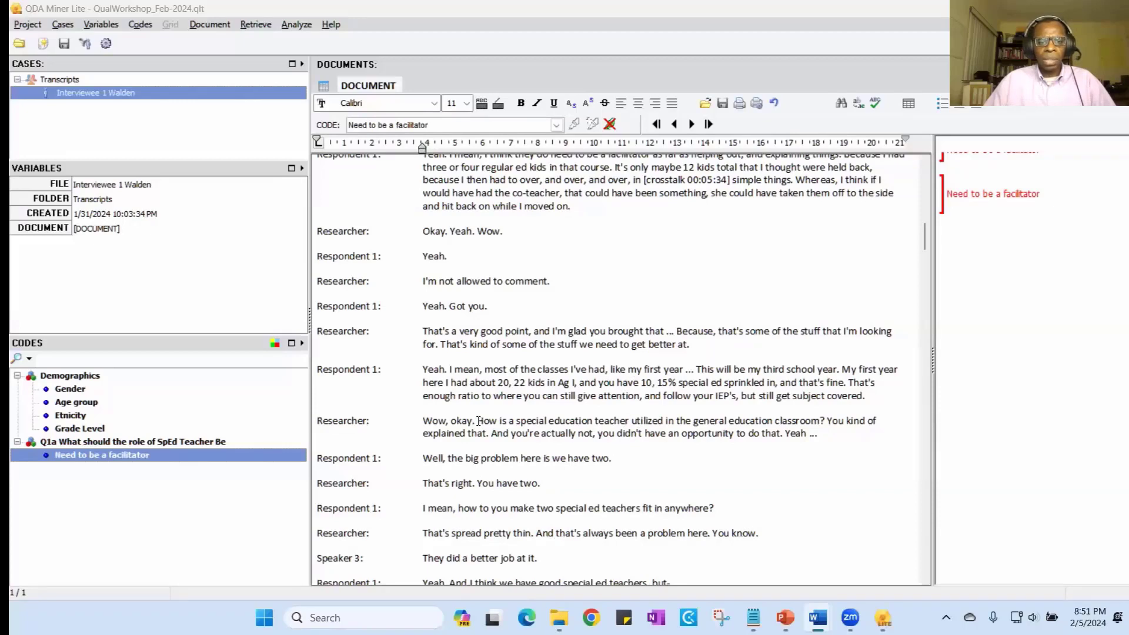
- Highlight in yellow the researcher's question "How is a special education teacher utilized in the general education classroom?"
left_click_drag(478, 421, 827, 423)
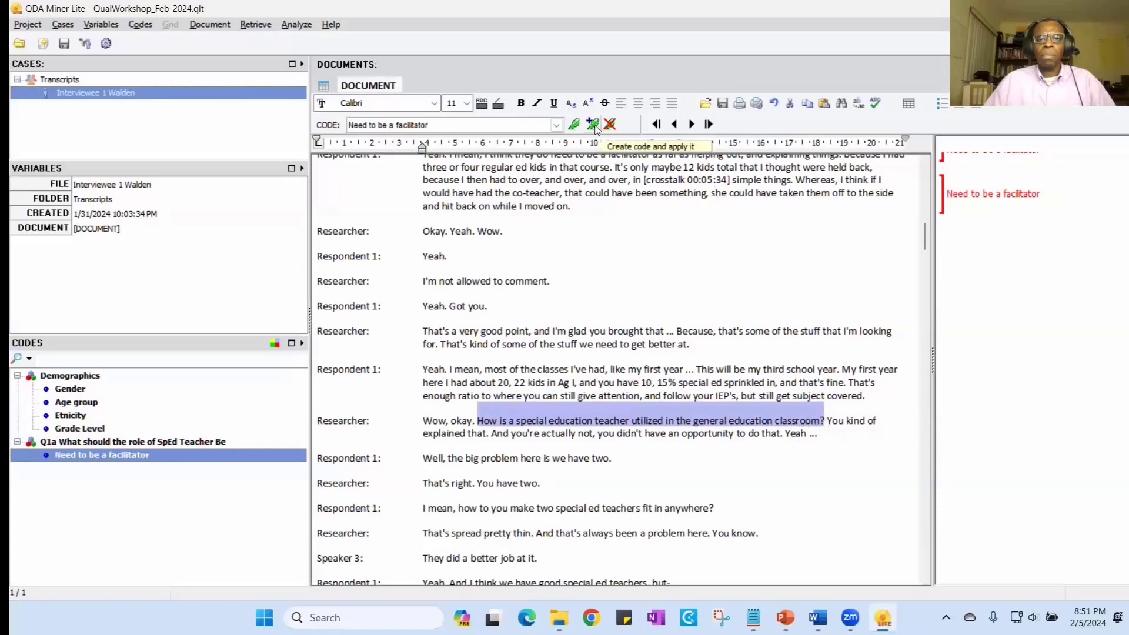
left_click(501, 109)
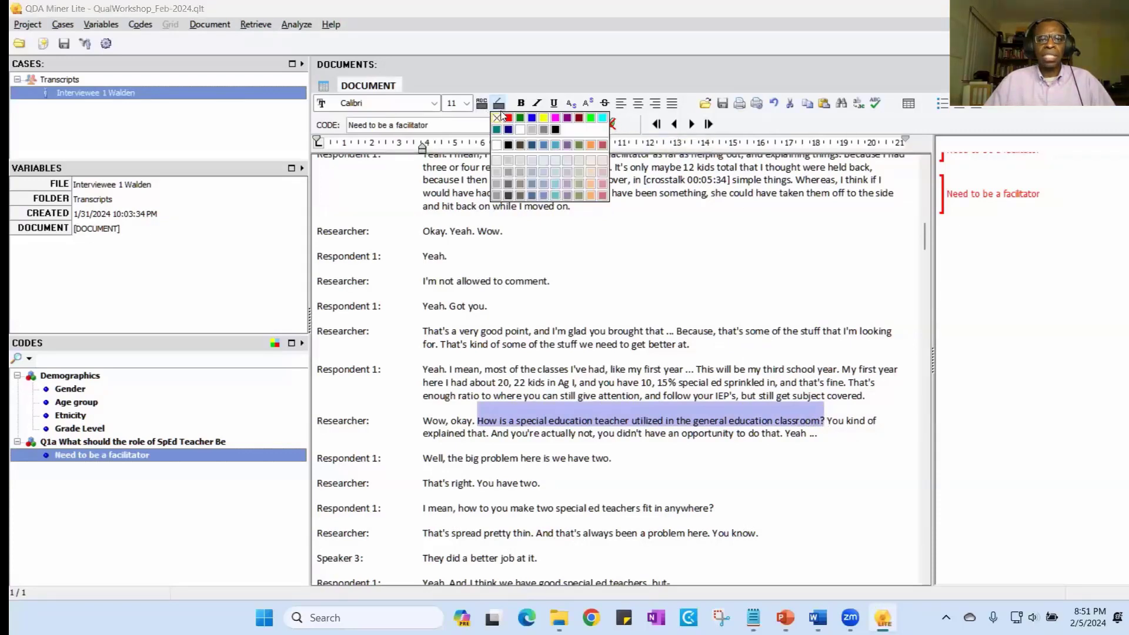
left_click(539, 119)
left_click(829, 484)
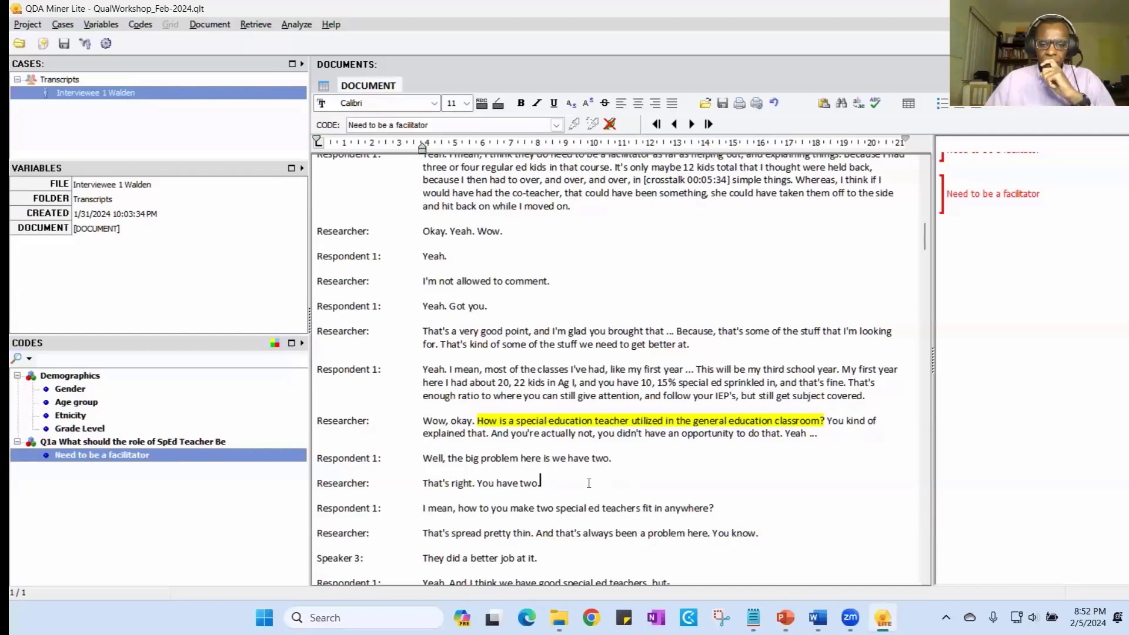
- Read through the answers that follow and highlight in yellow the researcher's question on how having students with disabilities impacts the classroom
scroll(588, 484, "down", 1)
scroll(476, 429, "down", 1)
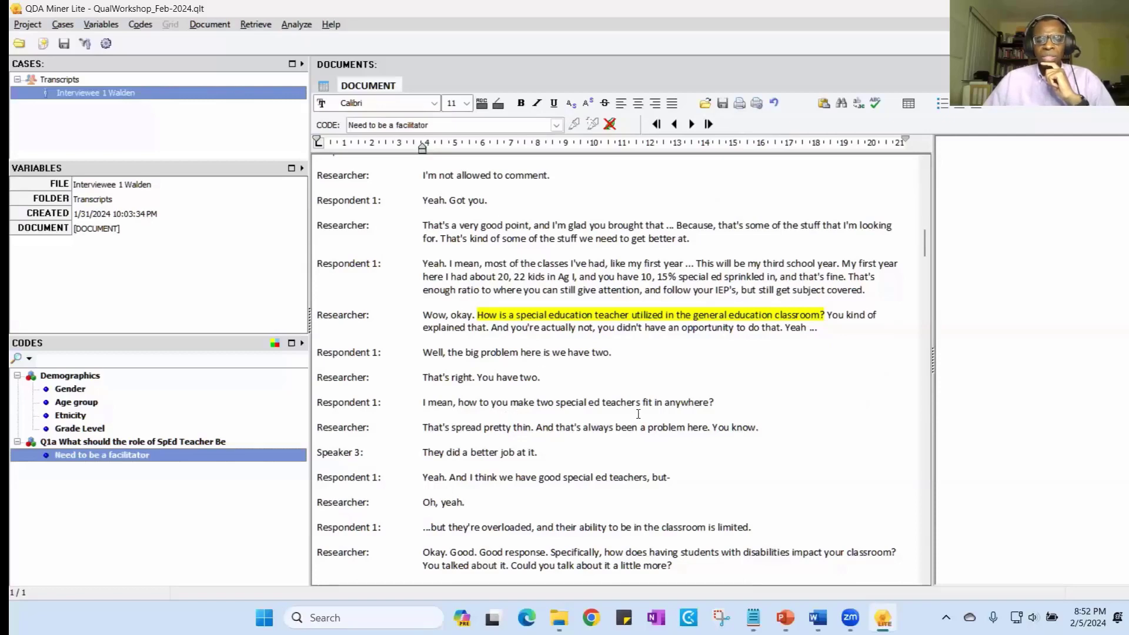
scroll(709, 405, "down", 1)
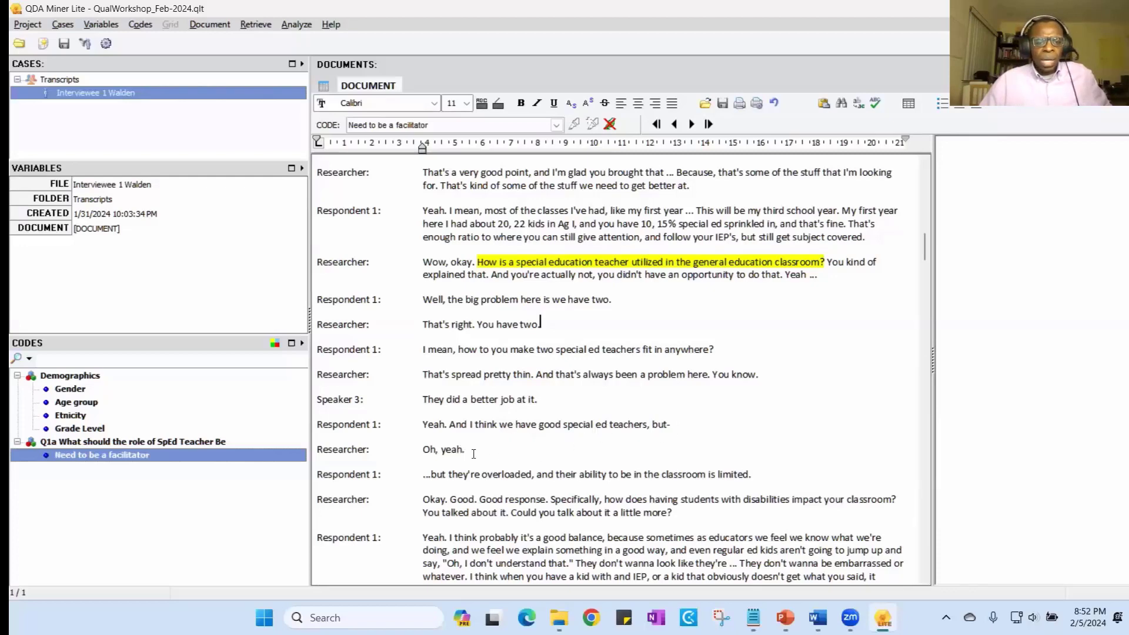
scroll(475, 452, "down", 1)
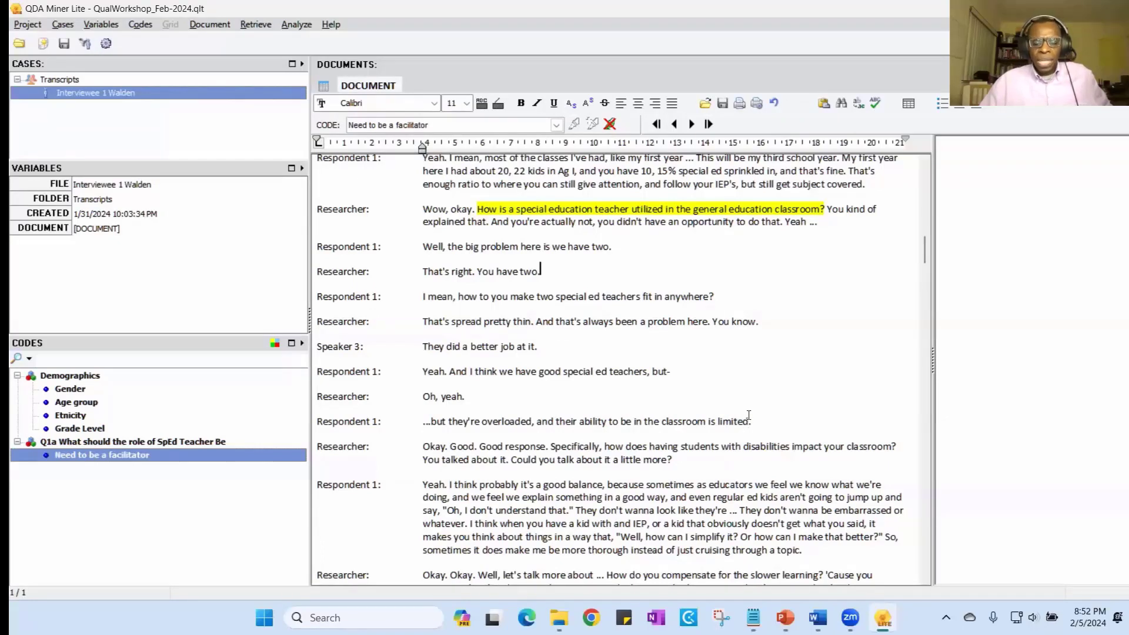
scroll(748, 415, "down", 1)
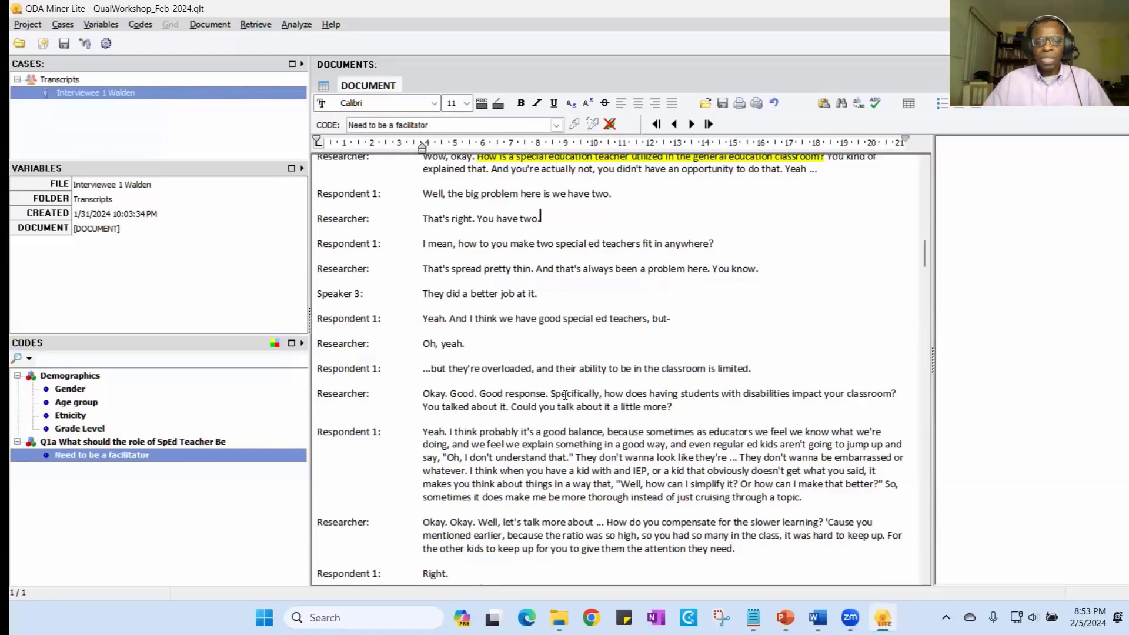
left_click_drag(550, 393, 895, 393)
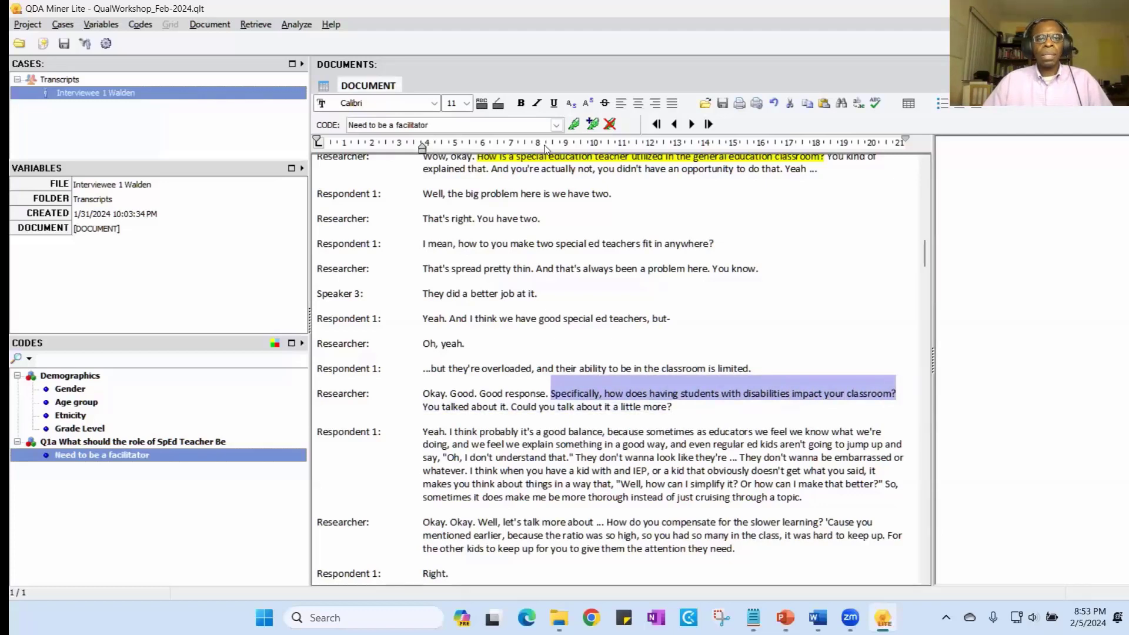
left_click(504, 108)
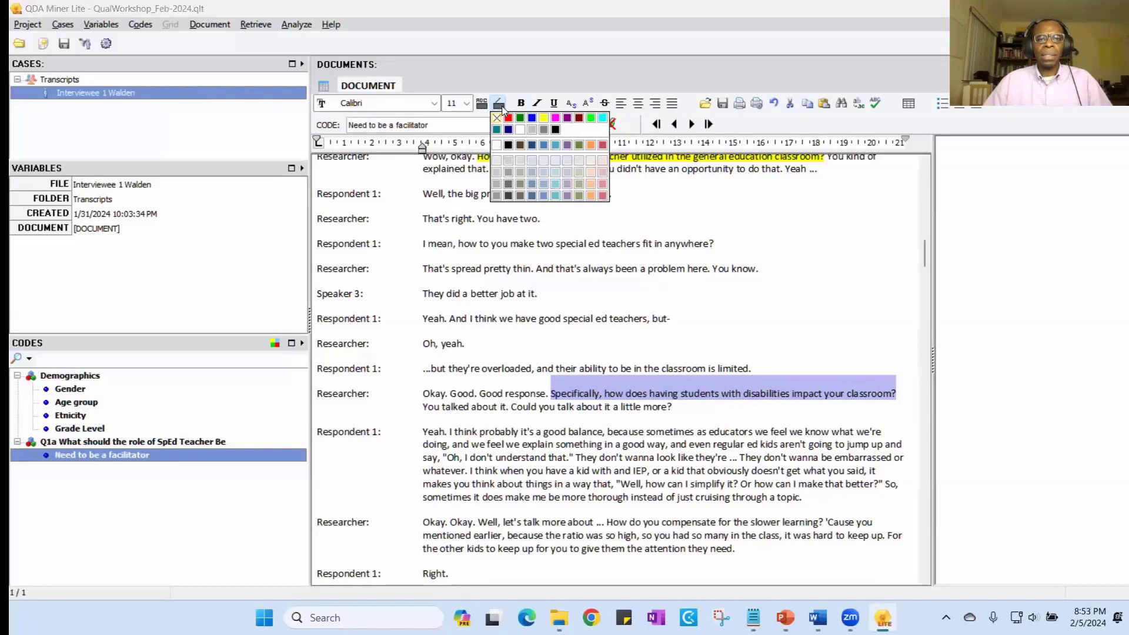
left_click(547, 128)
left_click(782, 313)
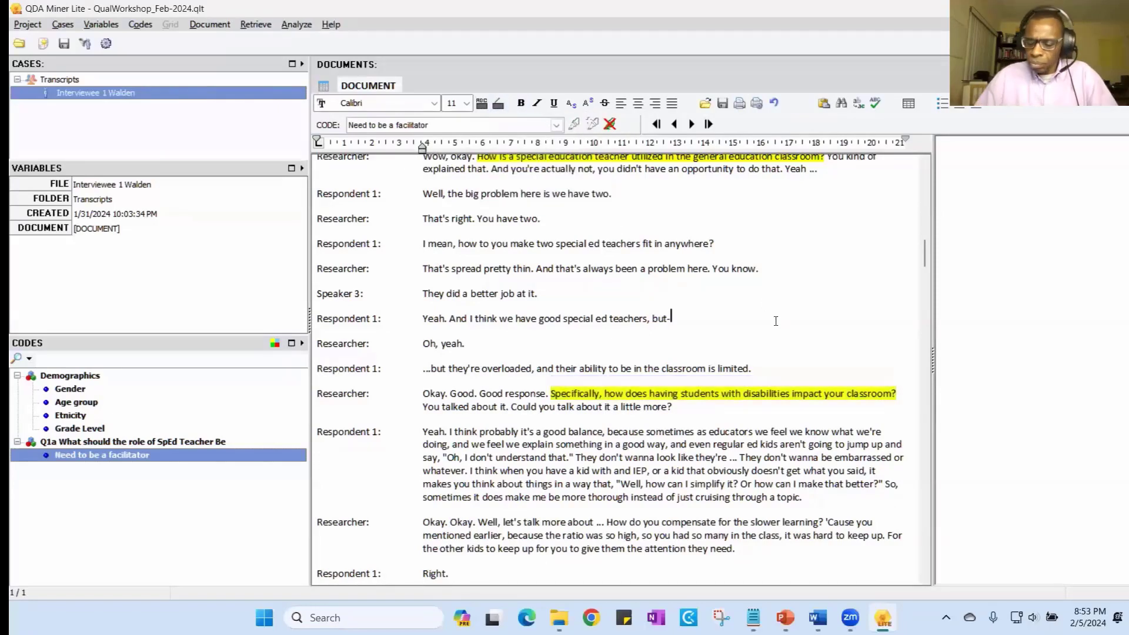
- Reread the answers around the highlighted role and utilization questions and select the passage from "But I really struggled" to "What do you do?"
scroll(766, 338, "up", 3)
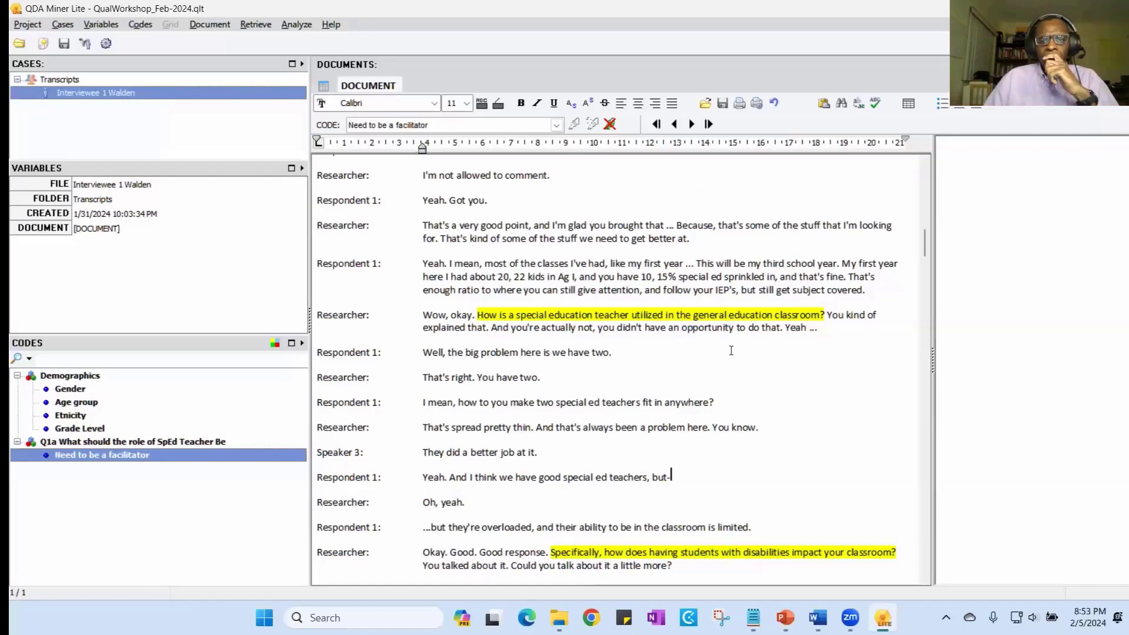
scroll(729, 351, "up", 1)
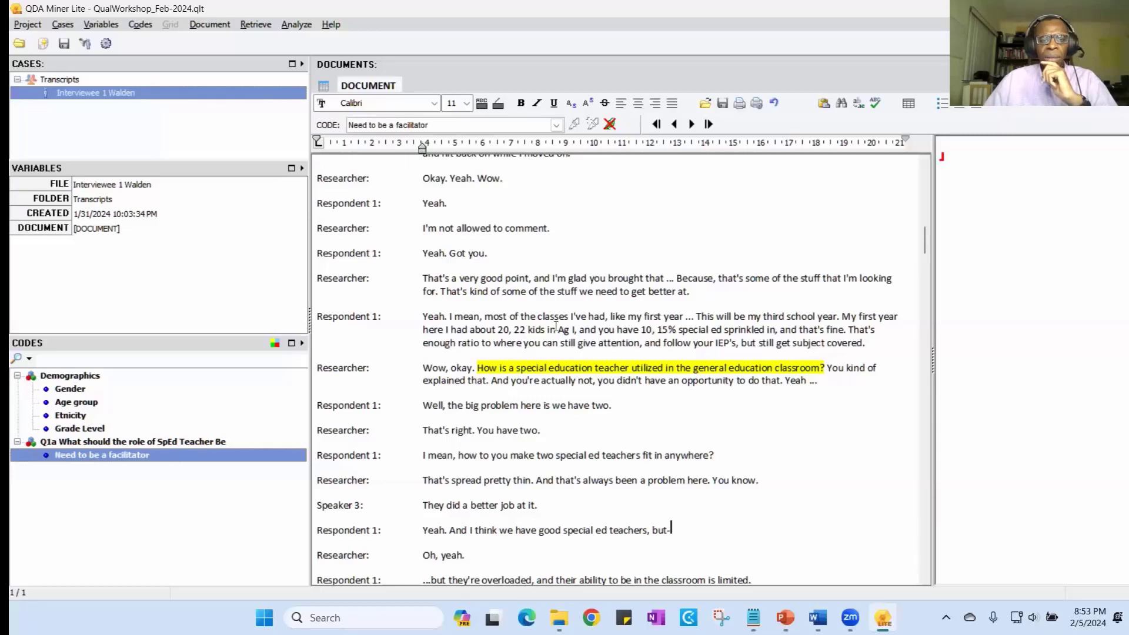
scroll(560, 290, "up", 2)
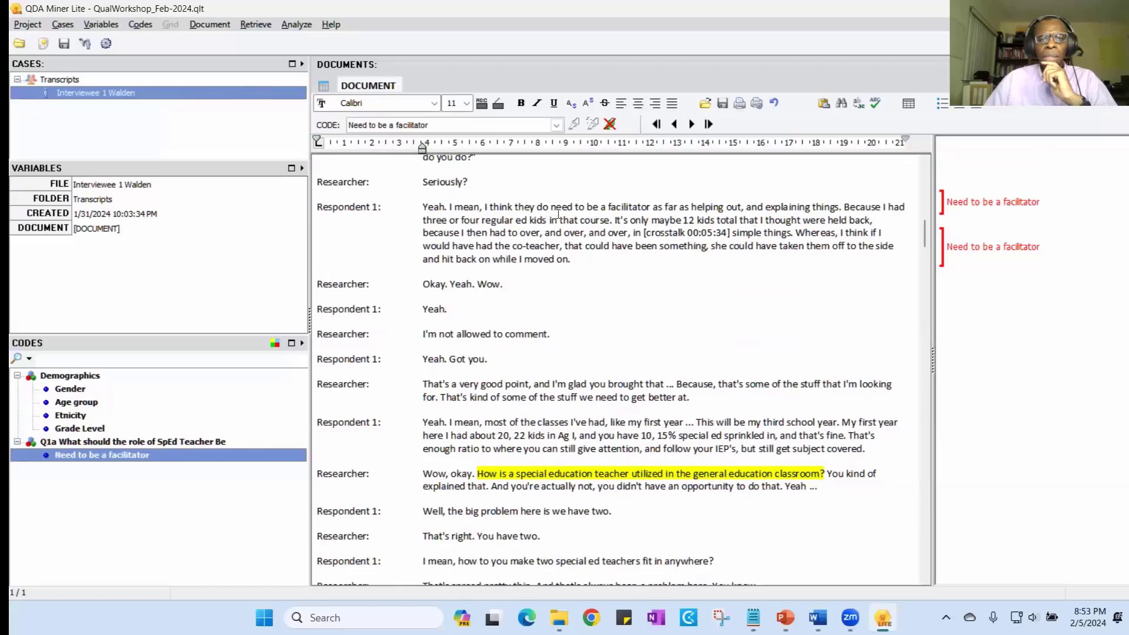
scroll(581, 218, "up", 2)
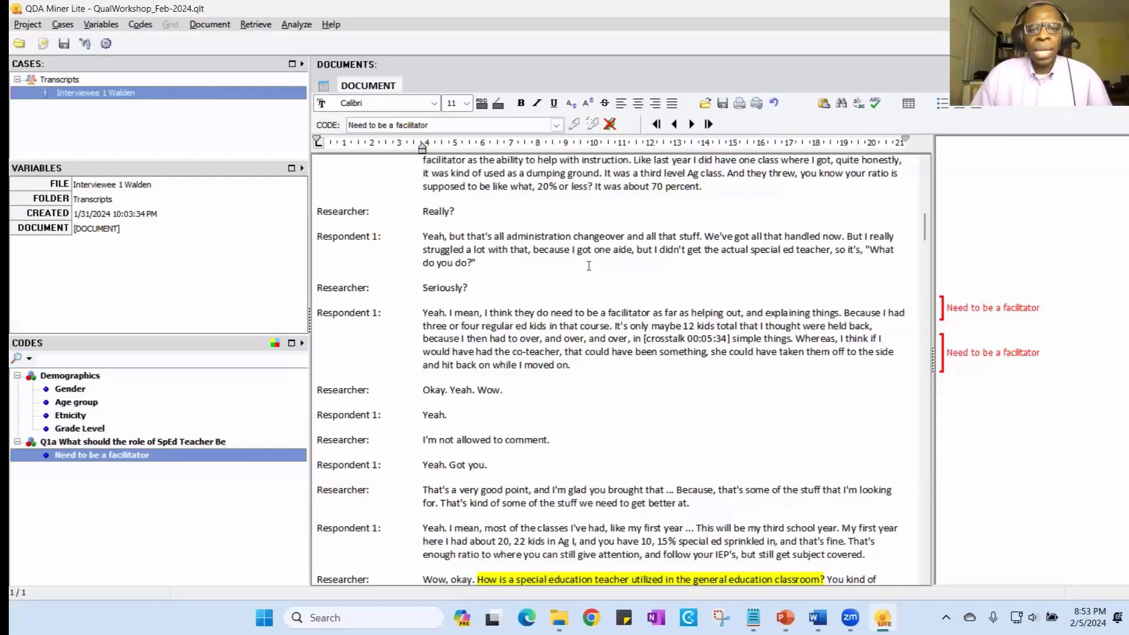
scroll(588, 267, "up", 1)
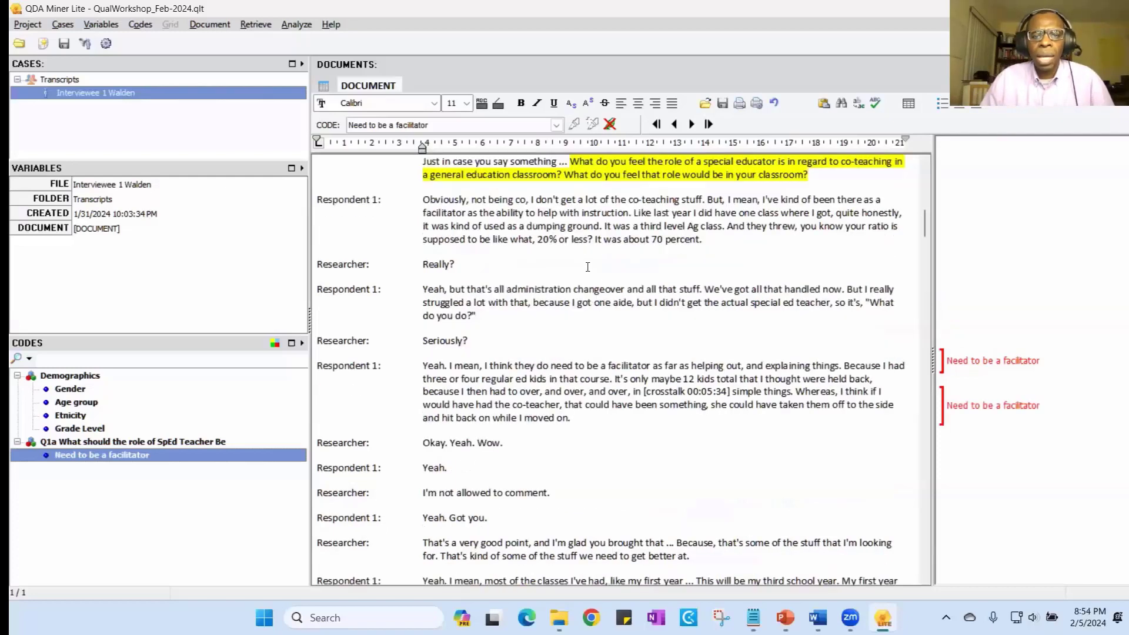
scroll(600, 266, "down", 1)
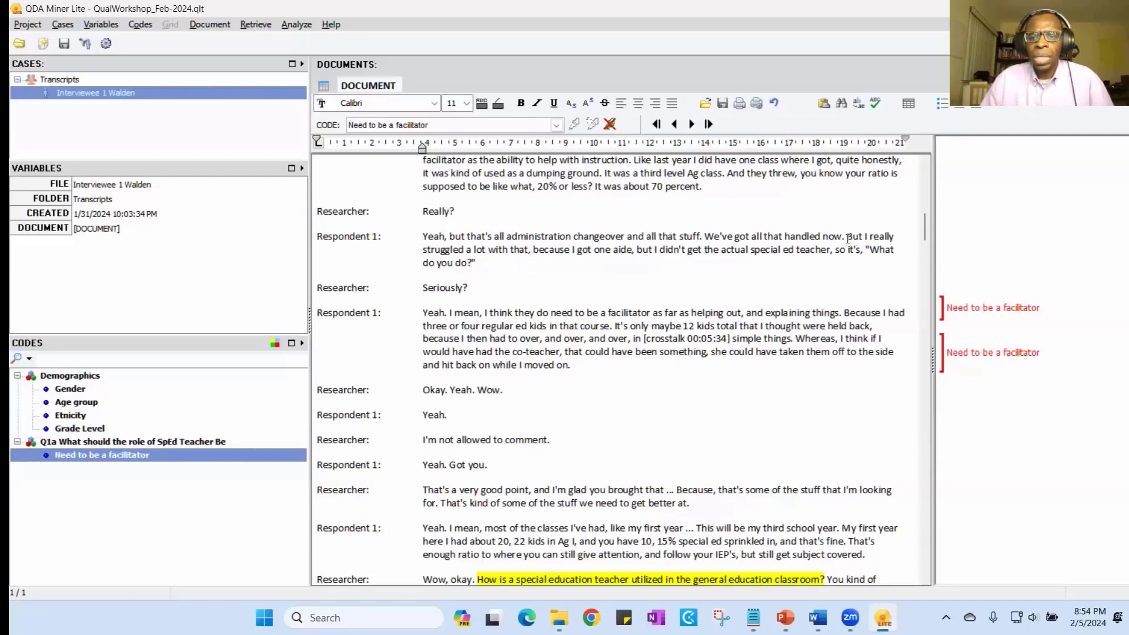
left_click_drag(848, 239, 842, 263)
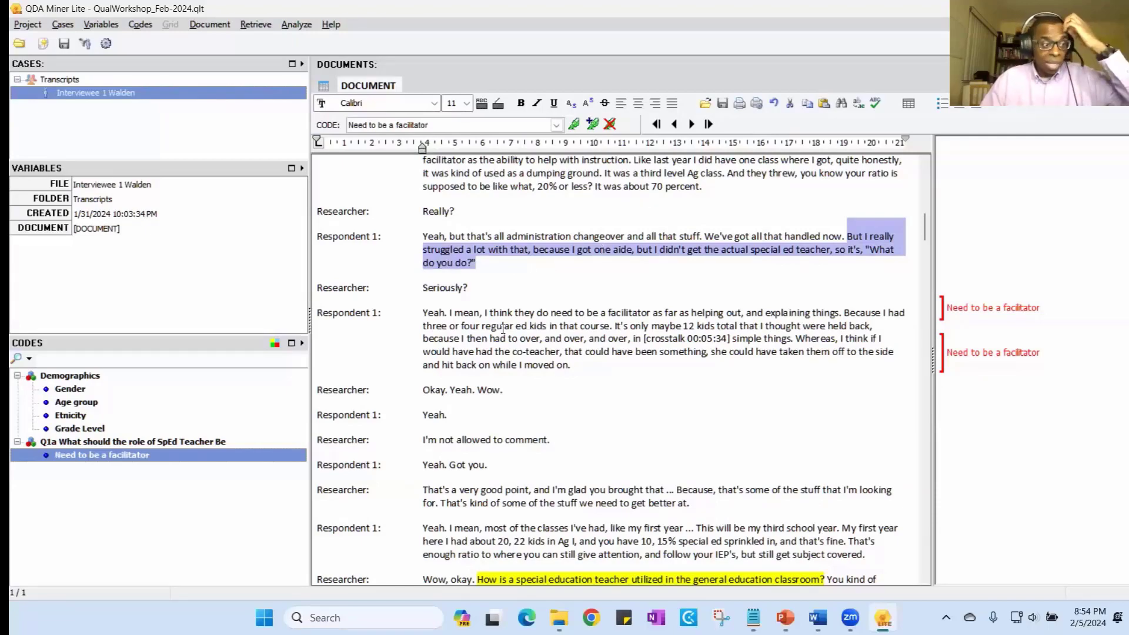
scroll(632, 302, "down", 10)
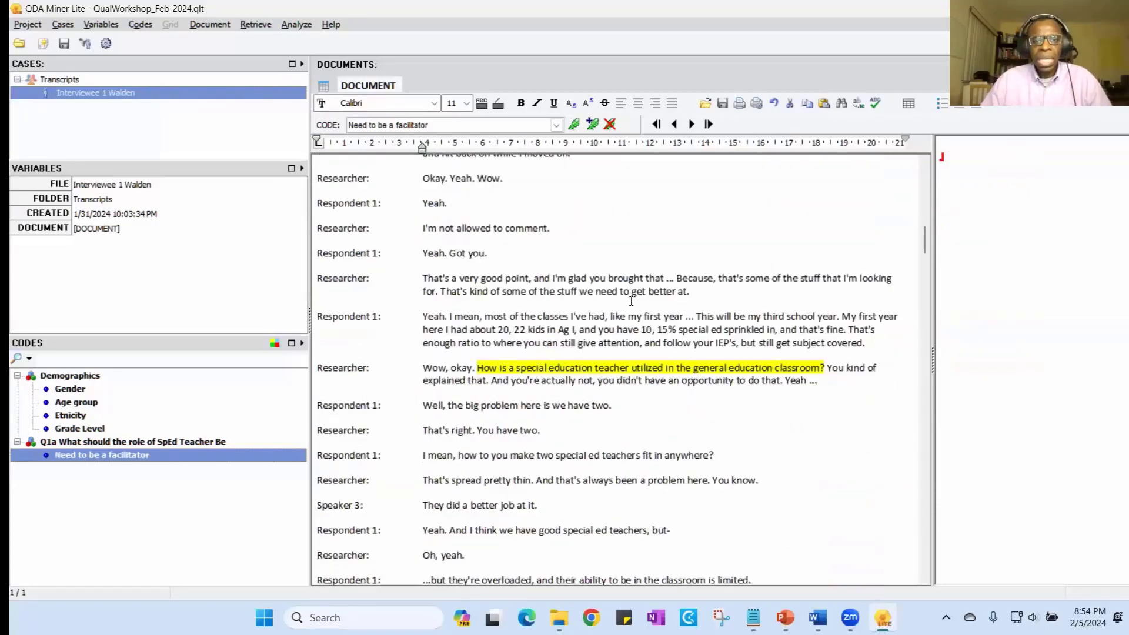
scroll(684, 398, "up", 10)
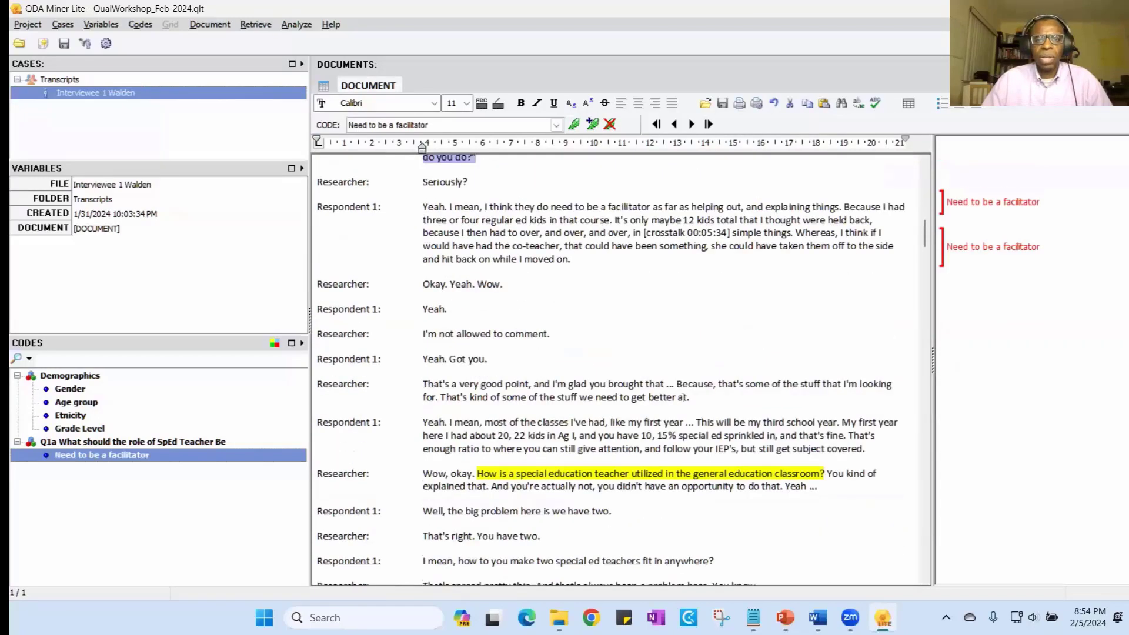
scroll(684, 394, "down", 8)
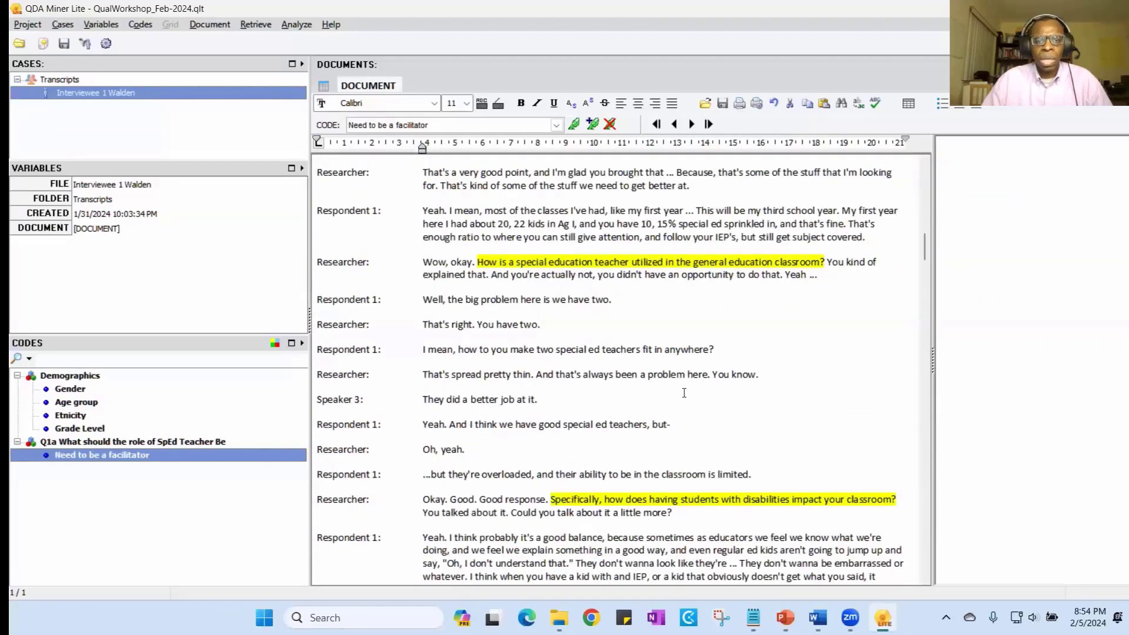
scroll(684, 393, "up", 1)
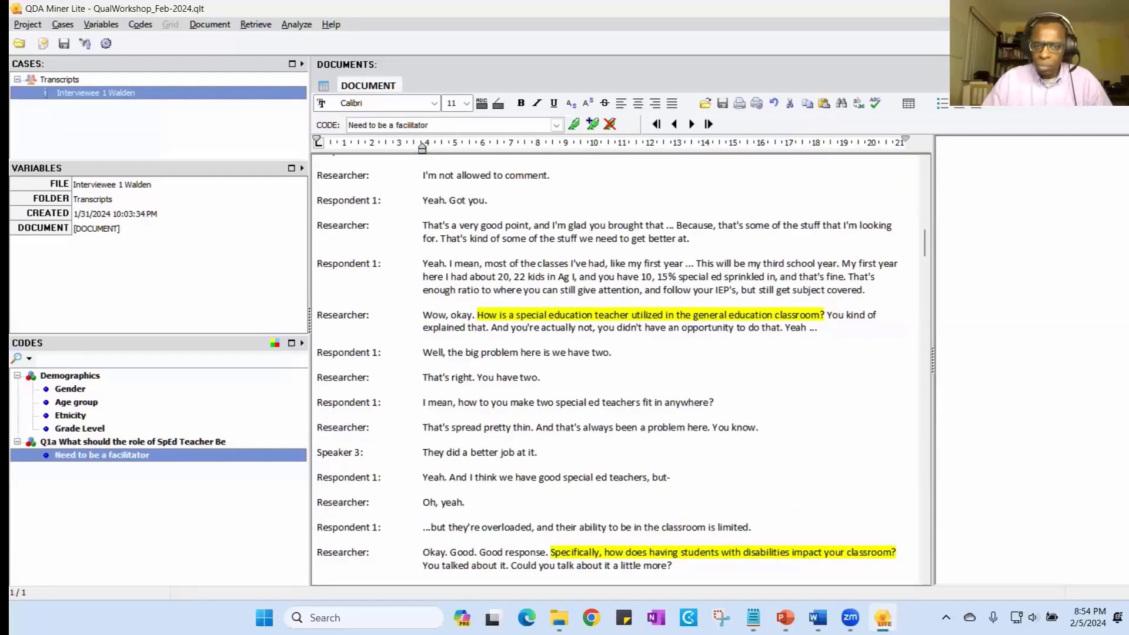
scroll(457, 294, "up", 9)
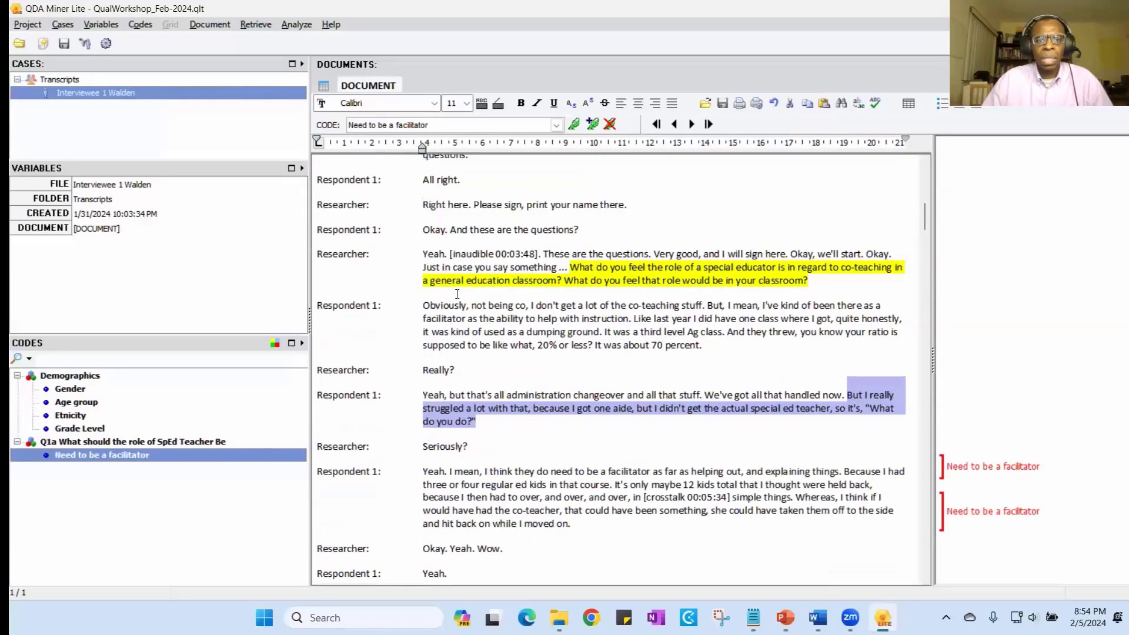
scroll(457, 294, "down", 1)
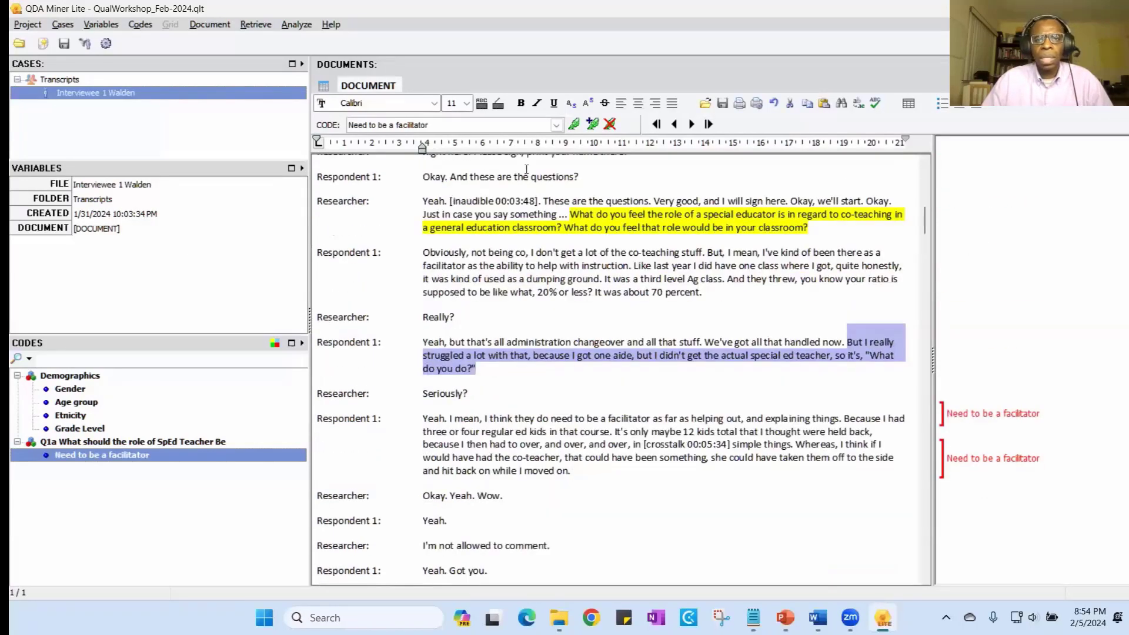
- Start a new code for the selected passage and set its category to "Q1b) How is the SpEd teacher utilized in the GenEd classroom?"
left_click(593, 124)
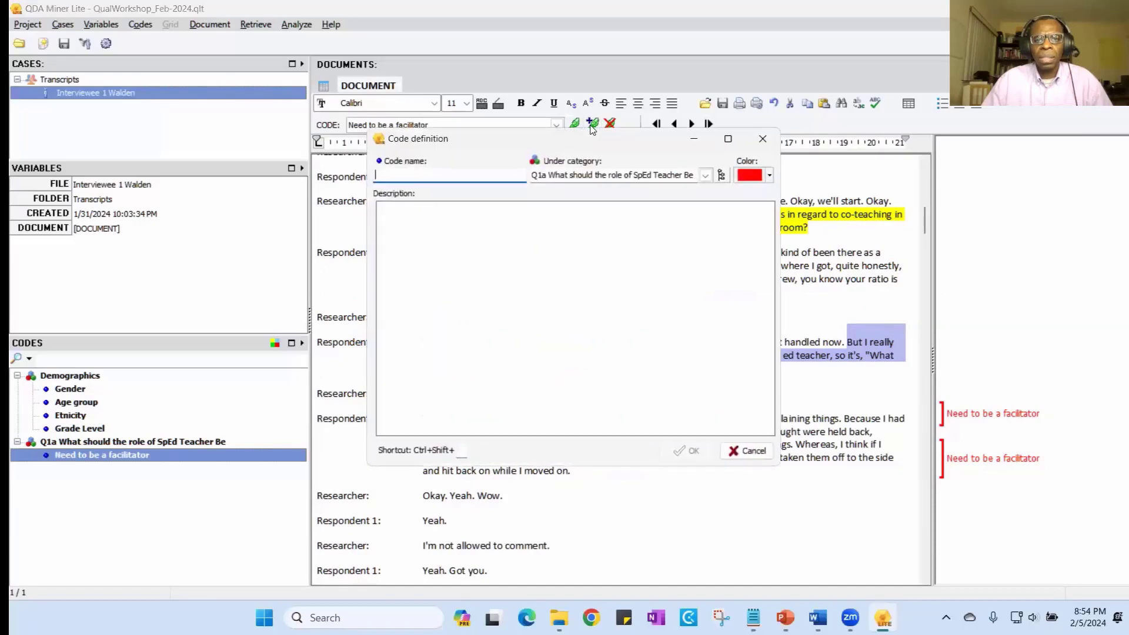
left_click(589, 175)
double_click(591, 176)
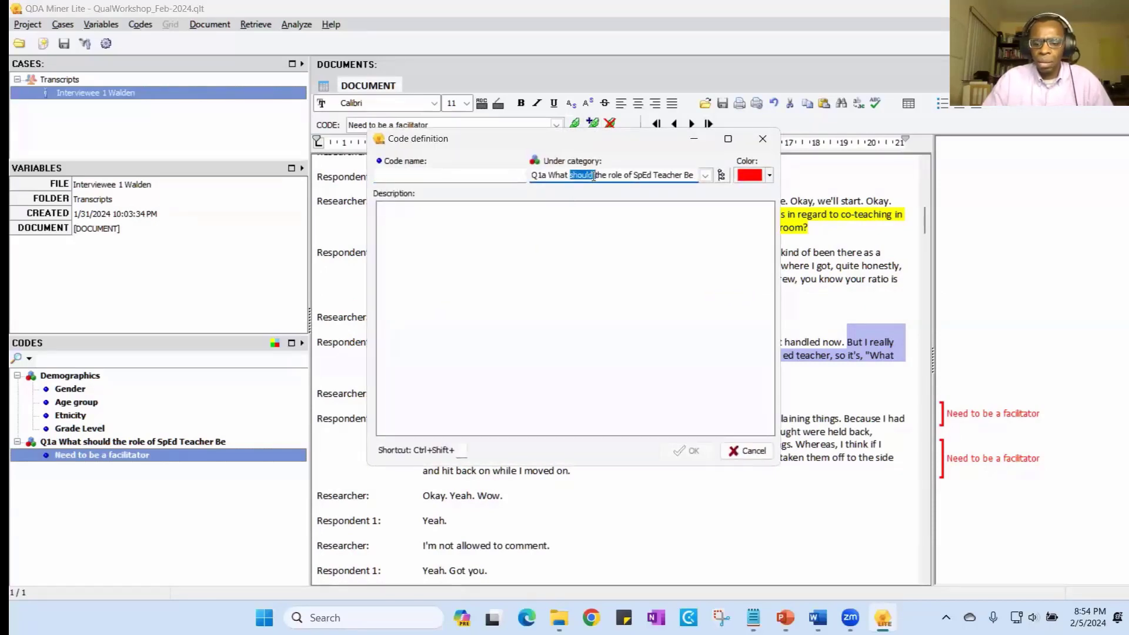
key("Delete")
key("Delete")
key("Delete")
key("Delete")
key("Delete")
key("Delete")
key("Delete")
key("Delete")
key("Delete")
key("Delete")
key("Delete")
key("Delete")
key("Delete")
key("Delete")
key("Delete")
key("Delete")
key("Delete")
key("Delete")
key("Delete")
key("Delete")
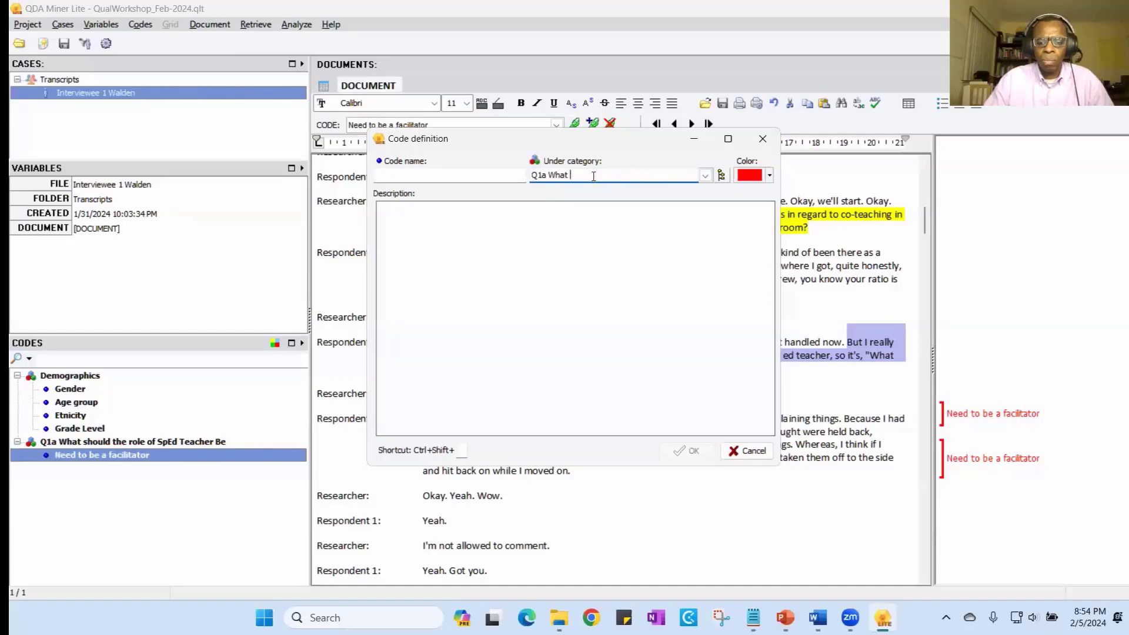
key("BackSpace")
key("BackSpace")
key("BackSpace")
key("BackSpace")
key("BackSpace")
key("BackSpace")
key("BackSpace")
key("BackSpace")
key("BackSpace")
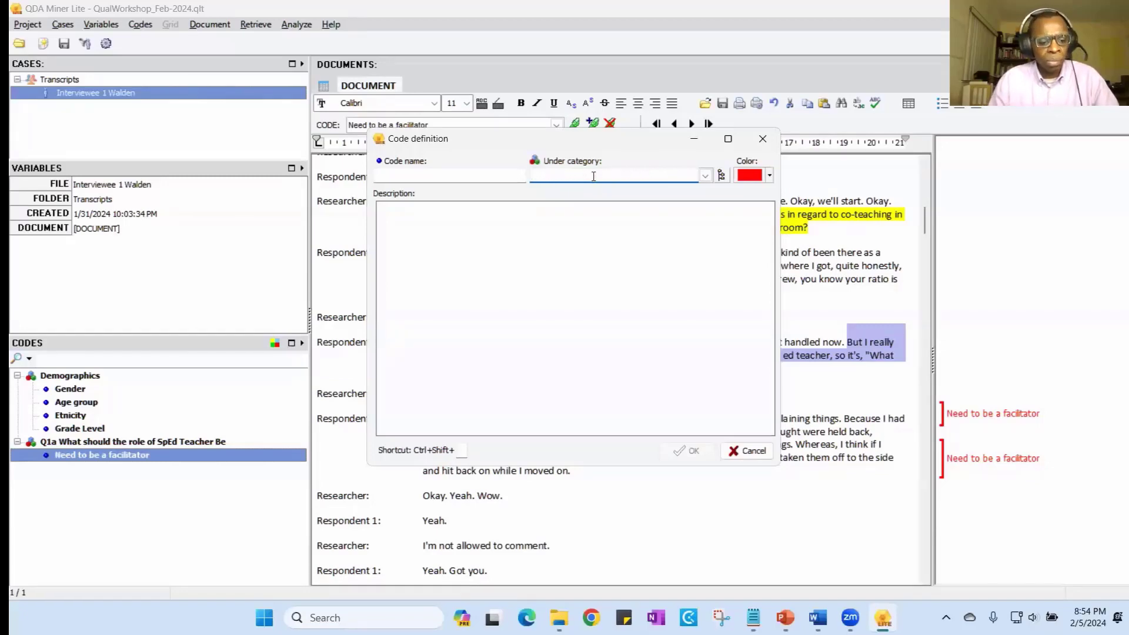
type("Q1b")
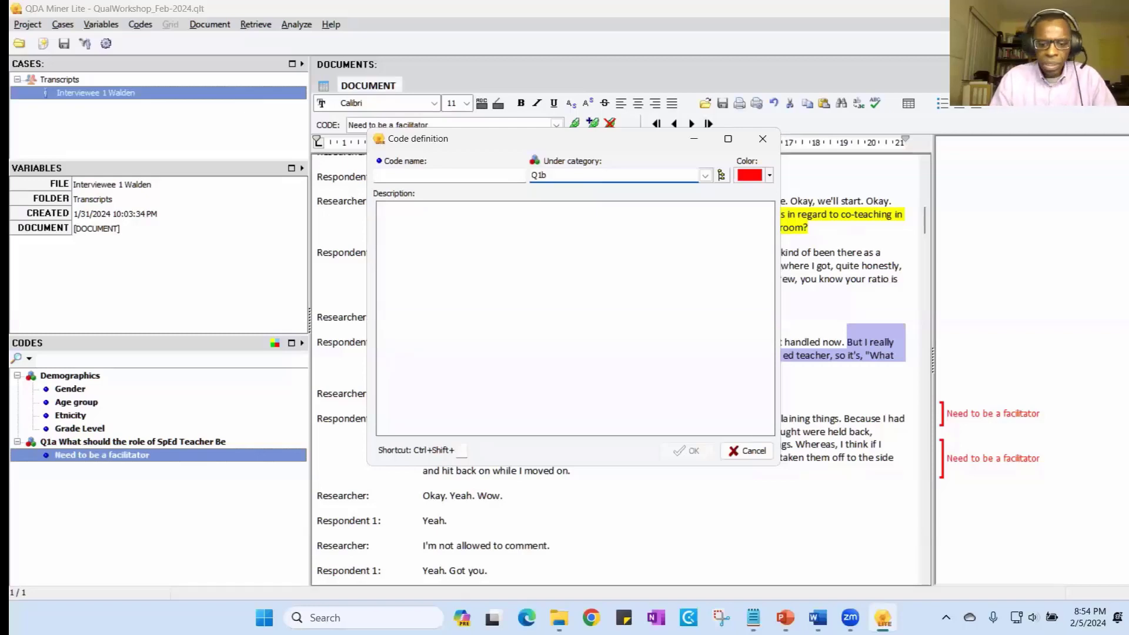
type(") ")
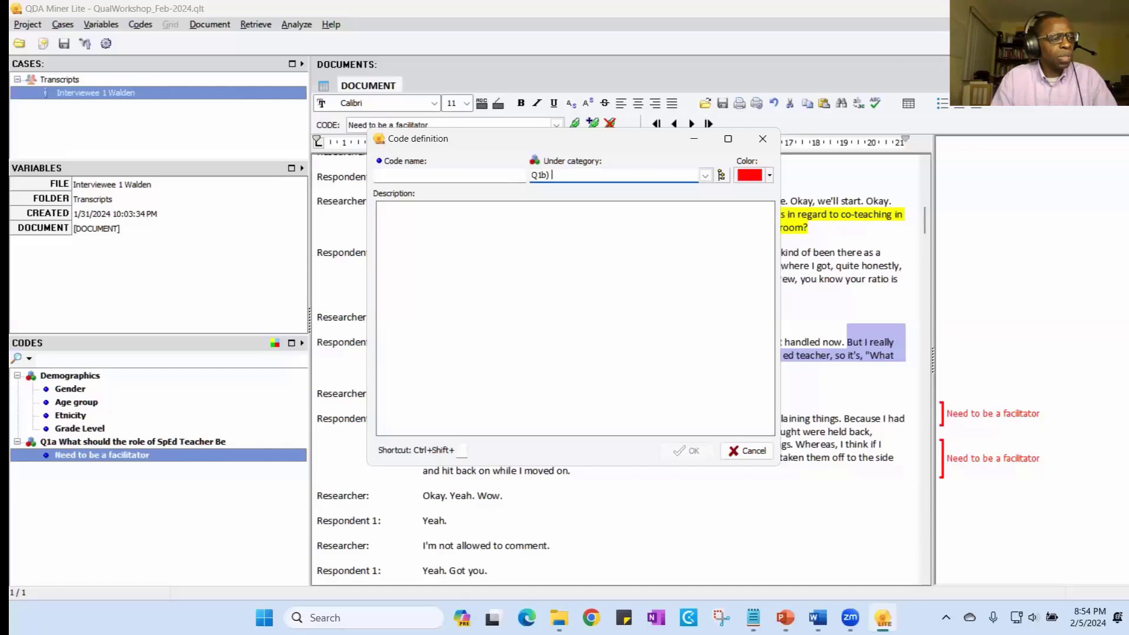
type("How is the sp")
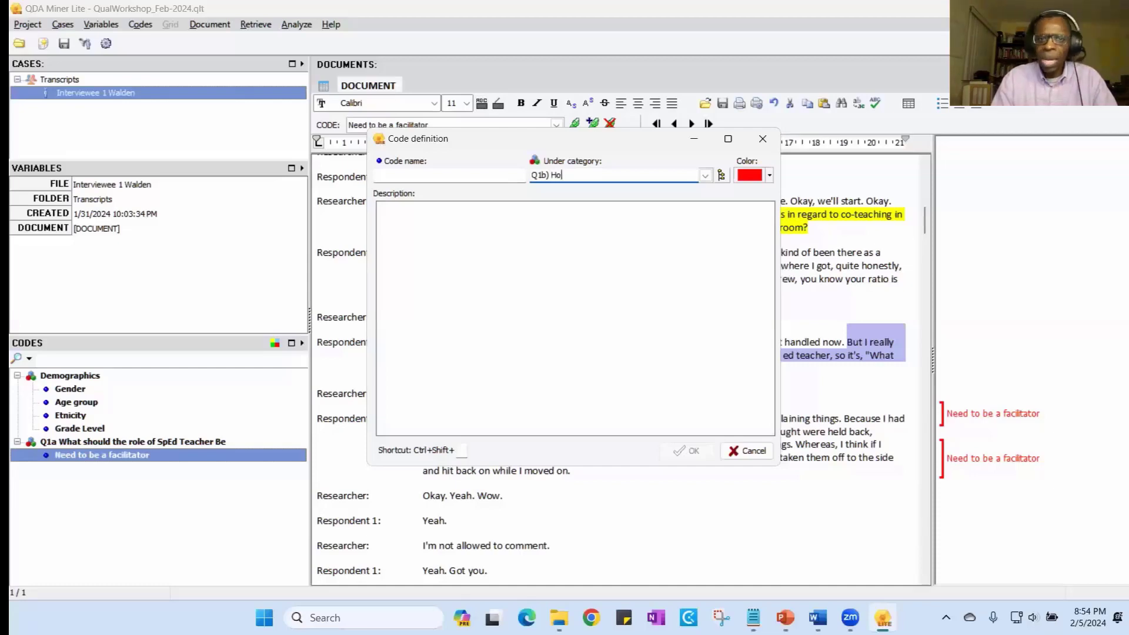
key("BackSpace")
key("BackSpace")
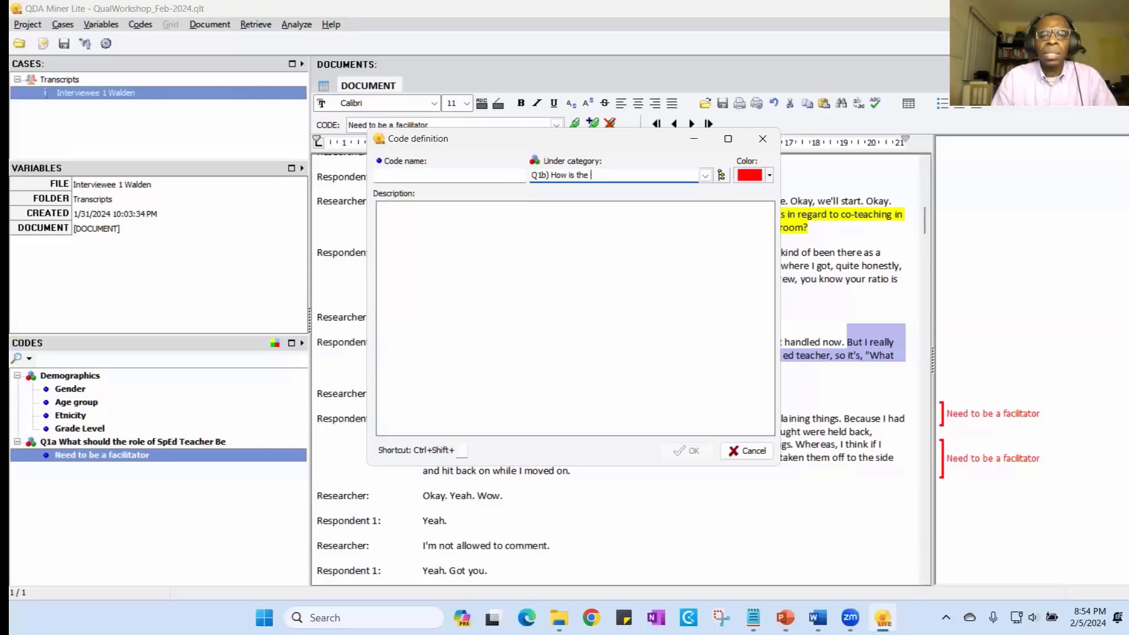
type("Sep")
key("BackSpace")
key("BackSpace")
type("pE")
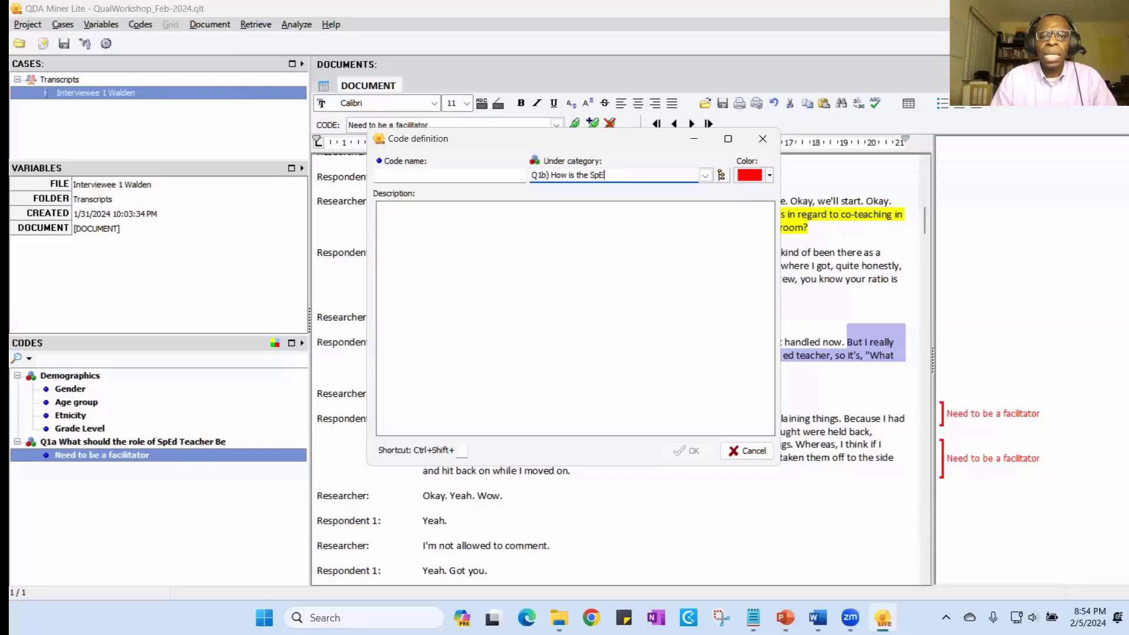
type("d teacher us")
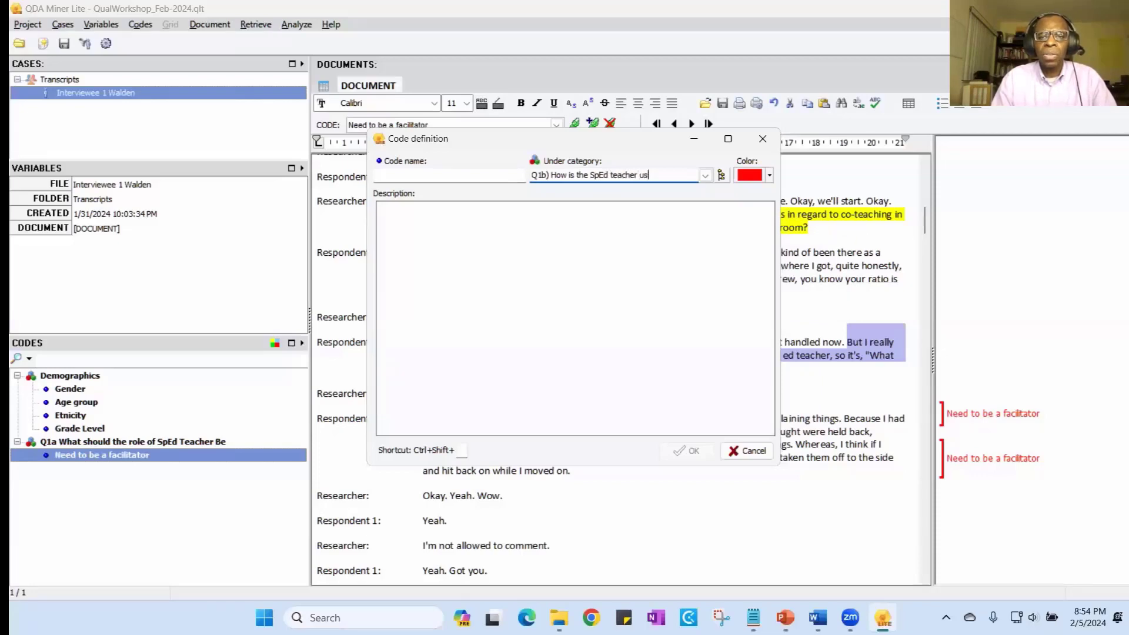
type("tiz")
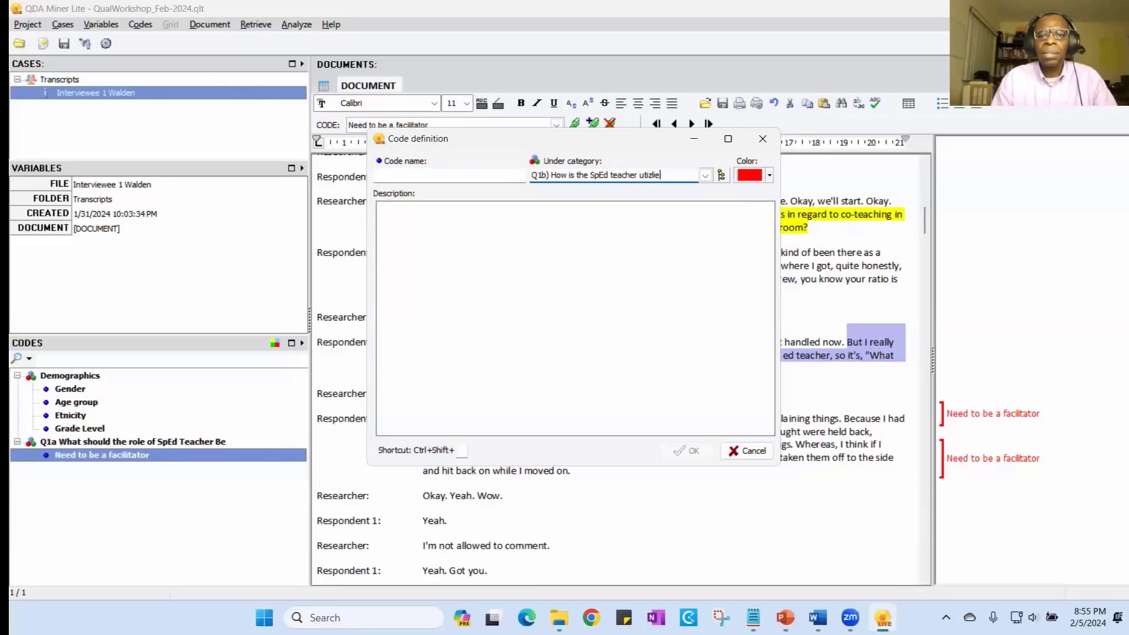
key("BackSpace")
type("lized in the")
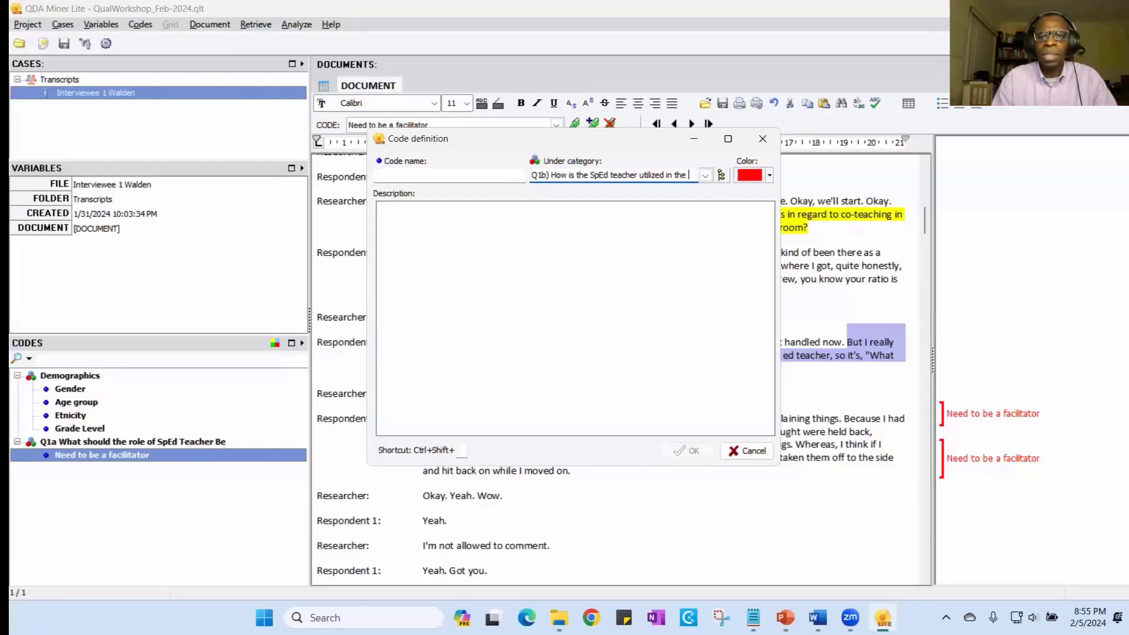
type("GenEd C")
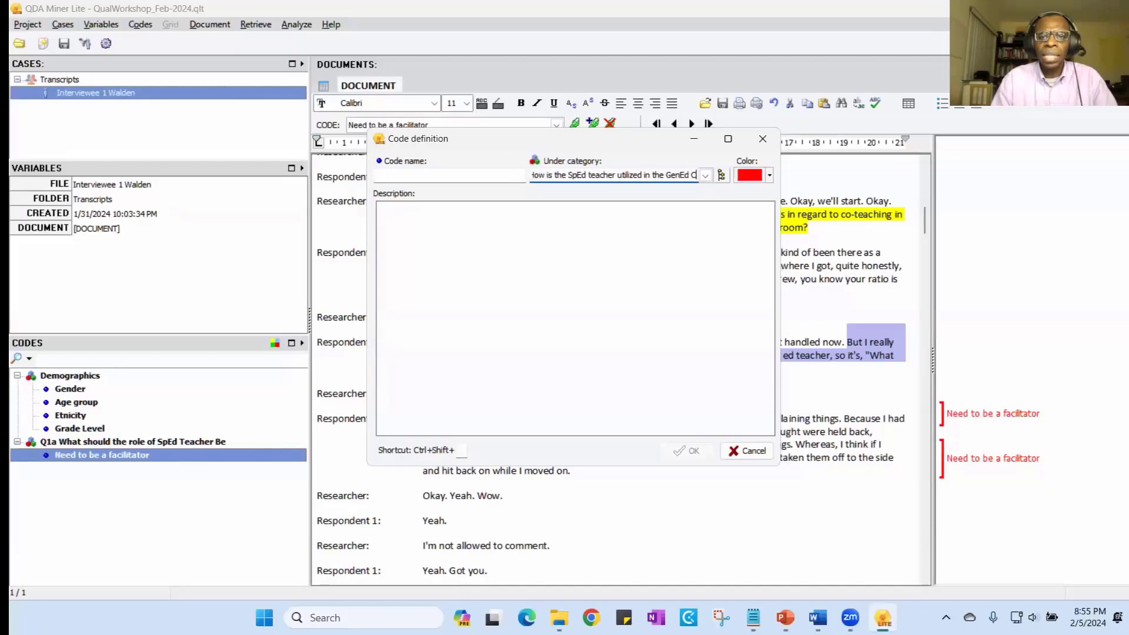
type("la")
key("BackSpace")
key("BackSpace")
key("BackSpace")
type("cl")
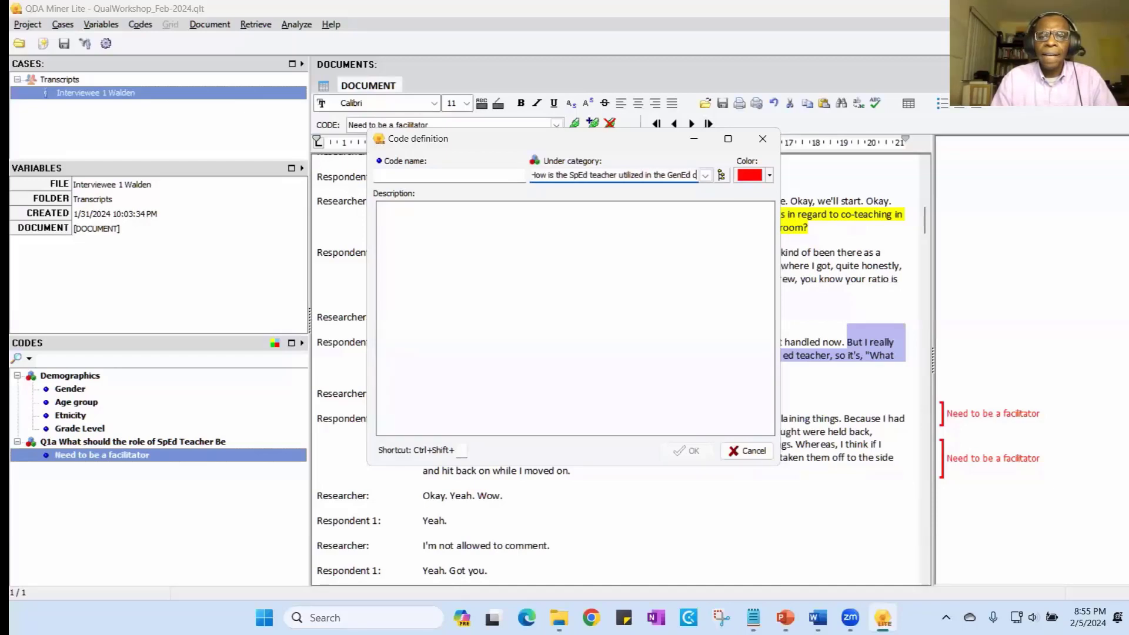
type("assroom")
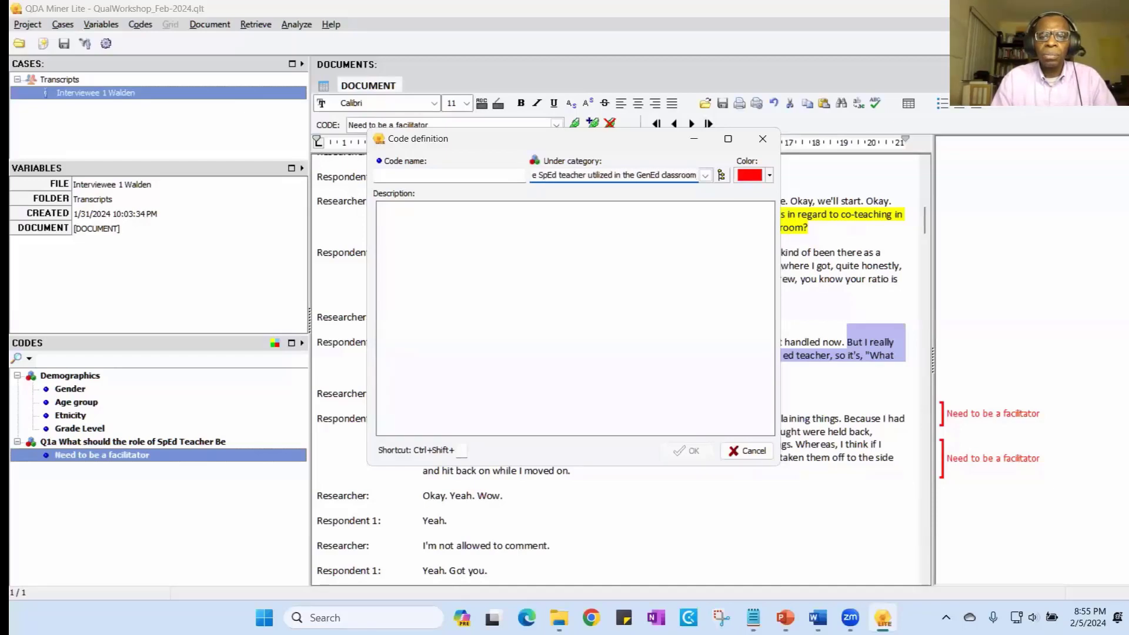
type("?")
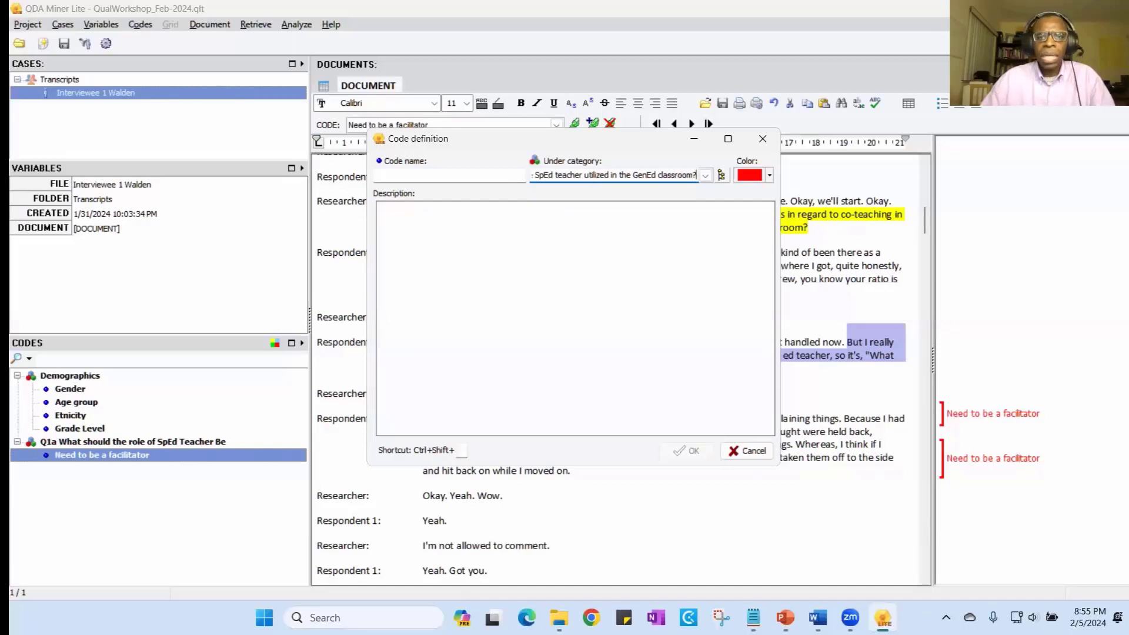
- Name the new code "No SpEd teacher present" and assign it to the selected passage
left_click(431, 174)
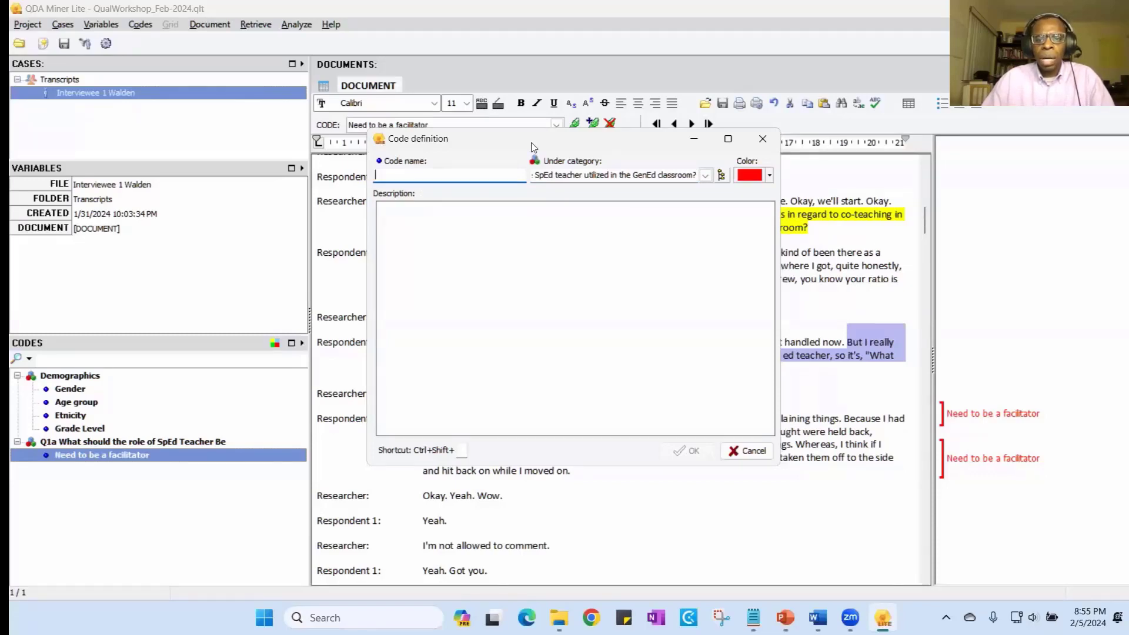
left_click_drag(531, 147, 600, 243)
type("N")
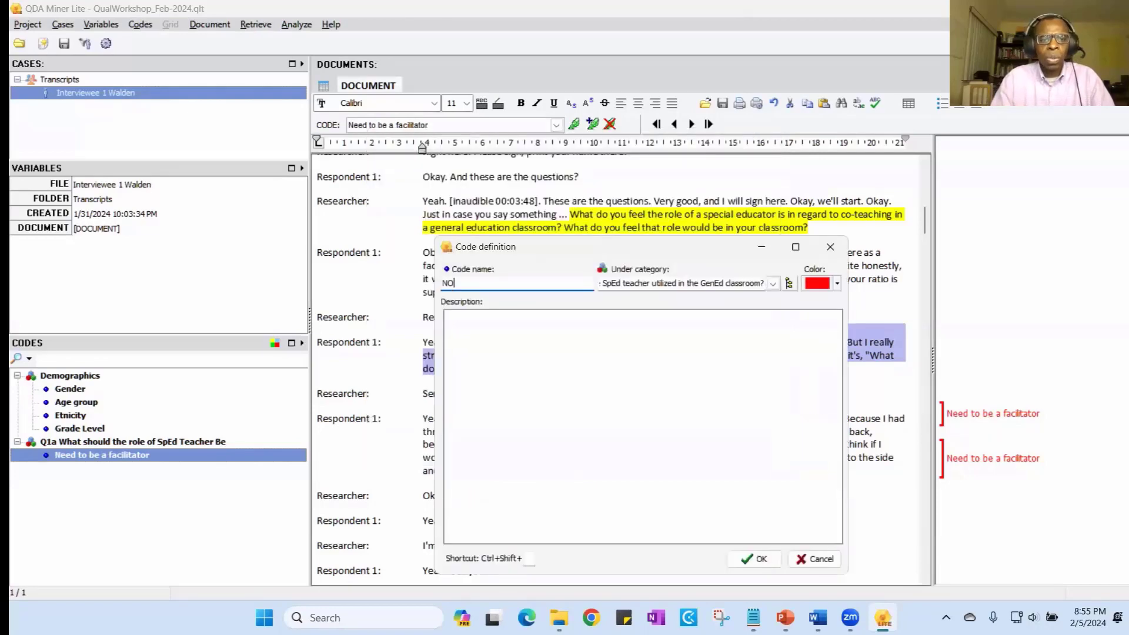
type("o SpEd ")
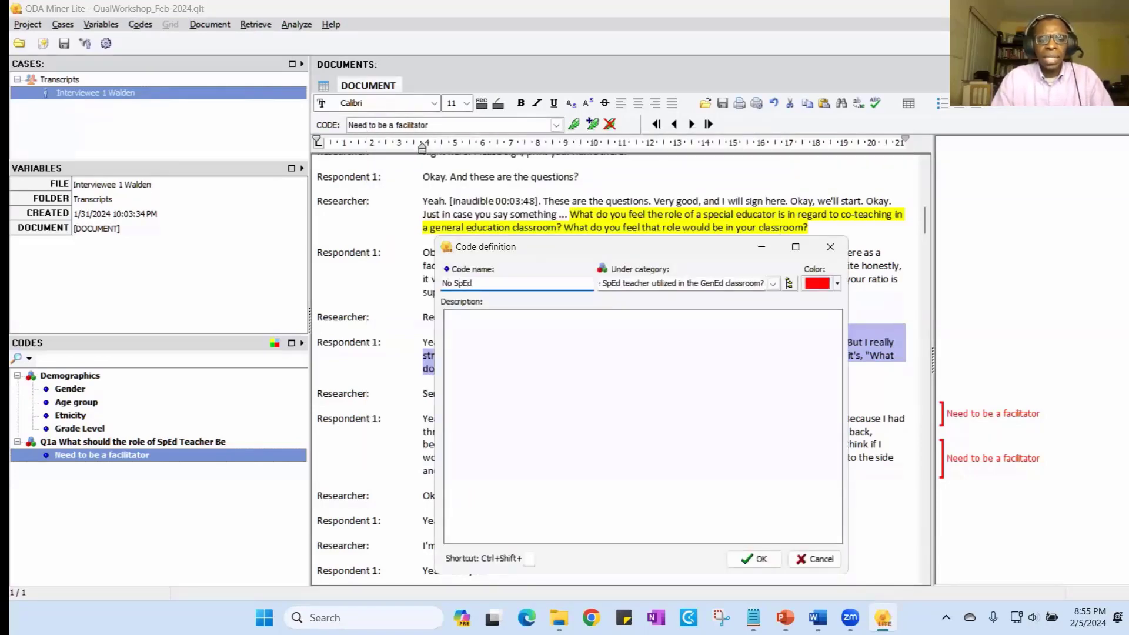
type("teacher pres")
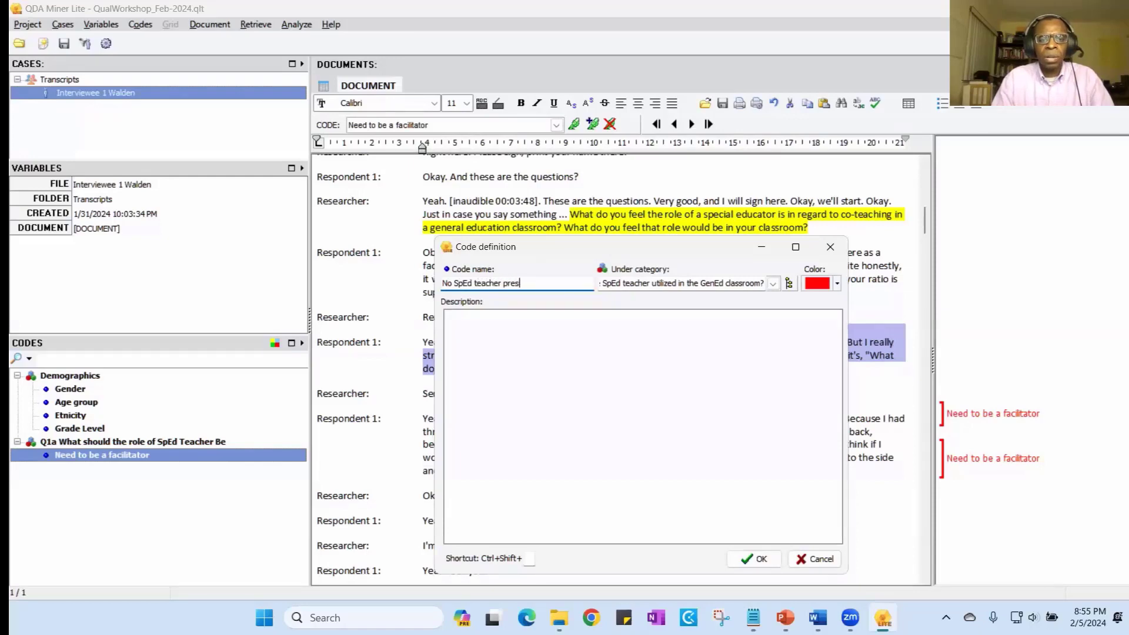
type("ent")
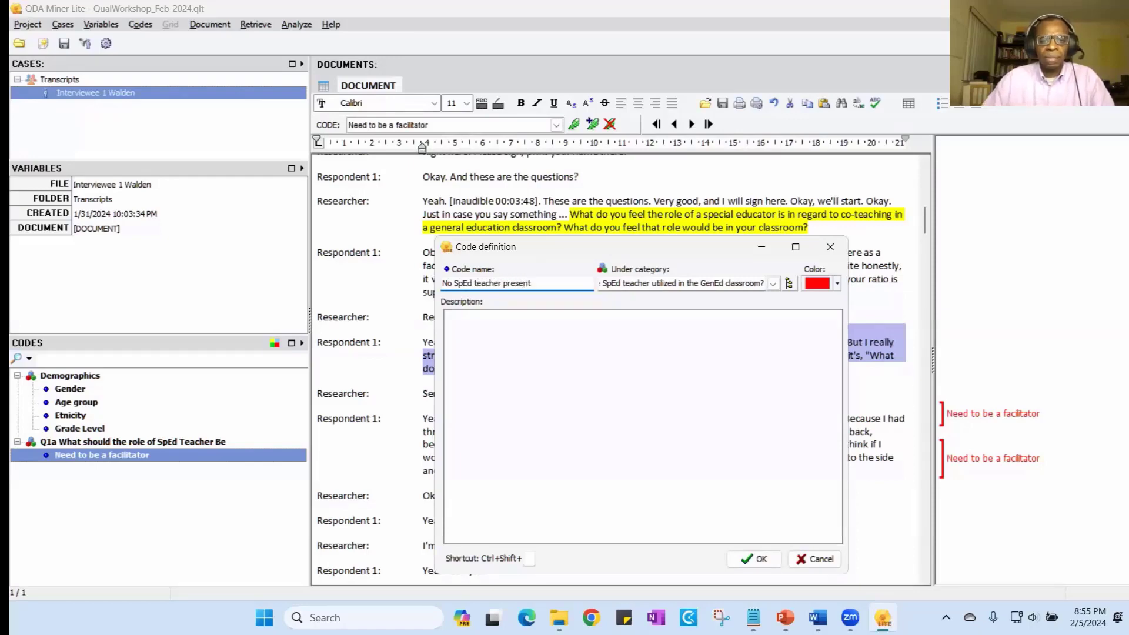
left_click(759, 559)
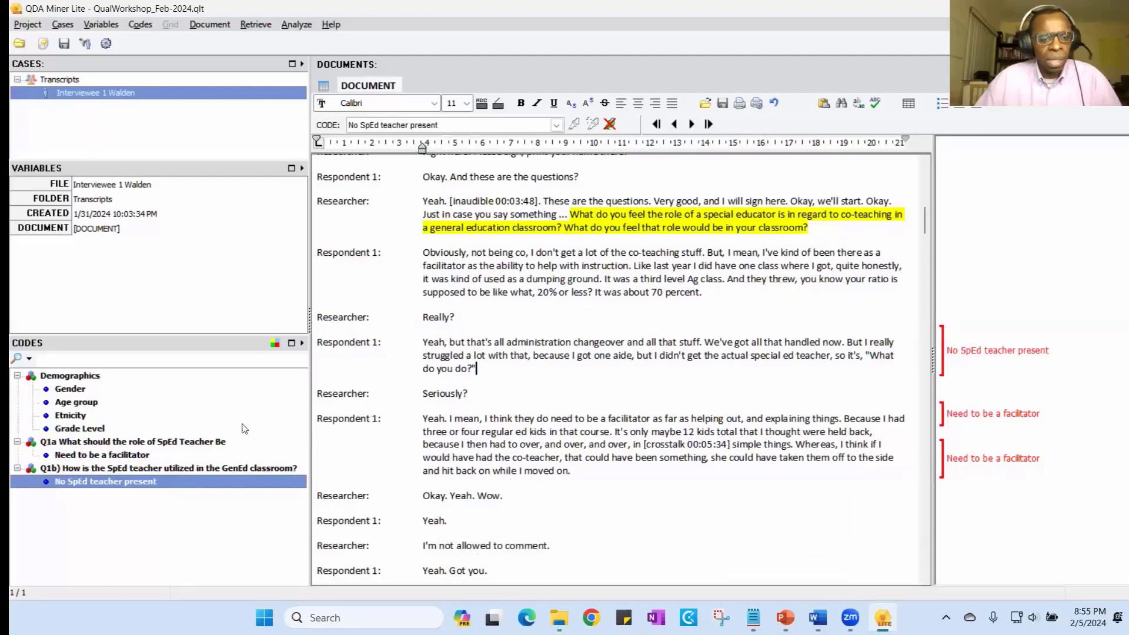
- Look over the transcript around the highlighted role question, check the questions in the Word discussion guide, and return to QDA Miner Lite
scroll(824, 230, "up", 3)
scroll(827, 229, "up", 3)
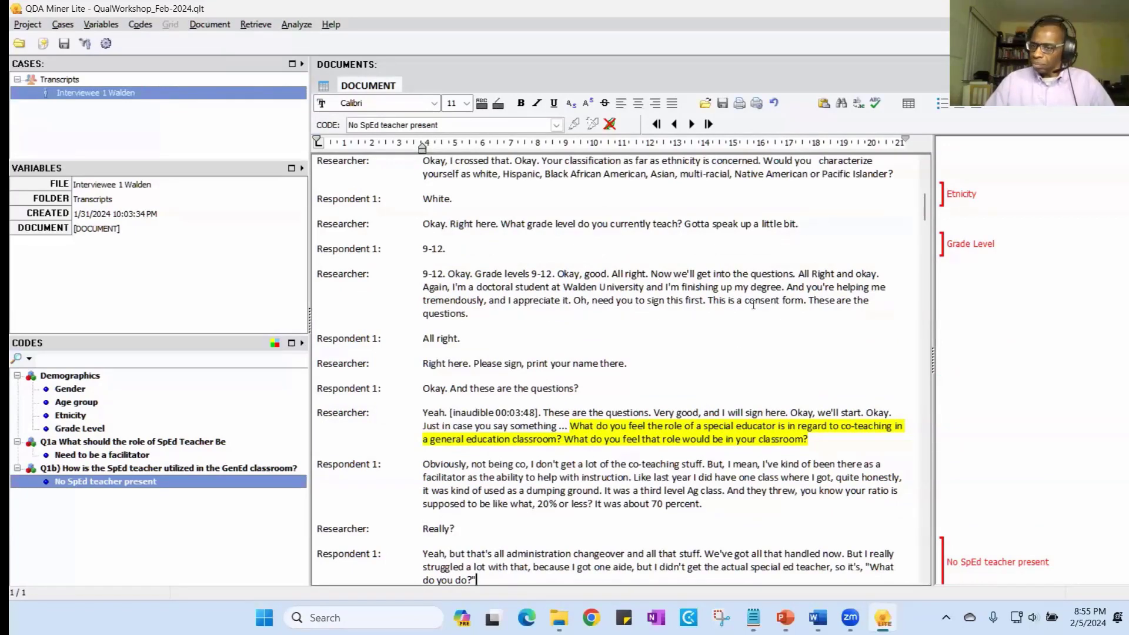
scroll(723, 330, "down", 1)
scroll(722, 328, "up", 2)
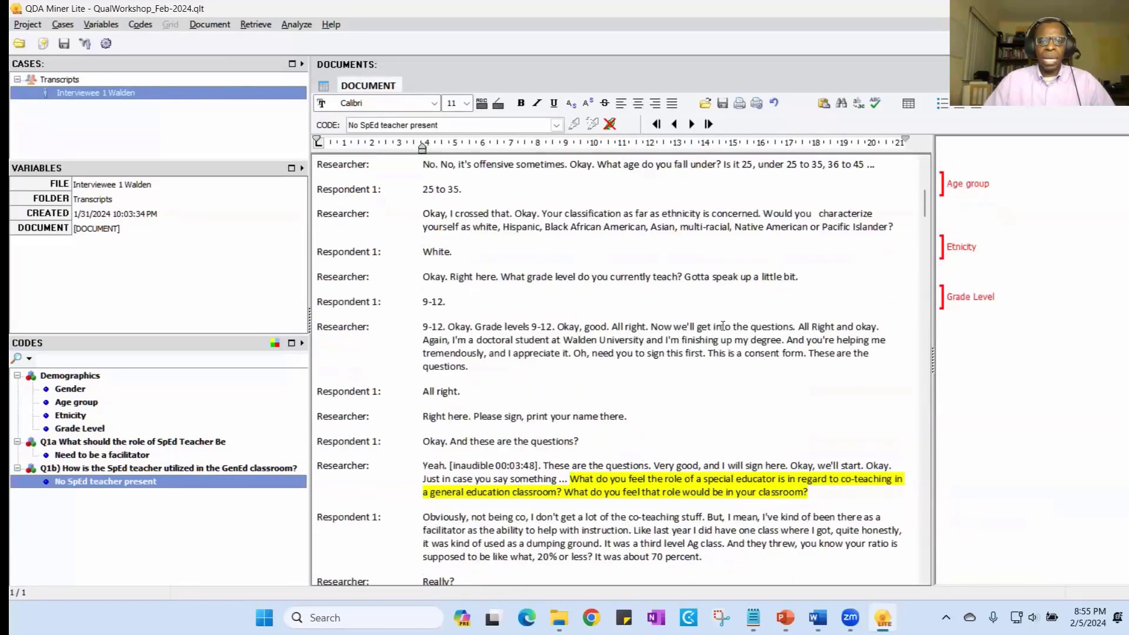
scroll(722, 328, "down", 3)
scroll(722, 328, "up", 3)
scroll(722, 328, "down", 1)
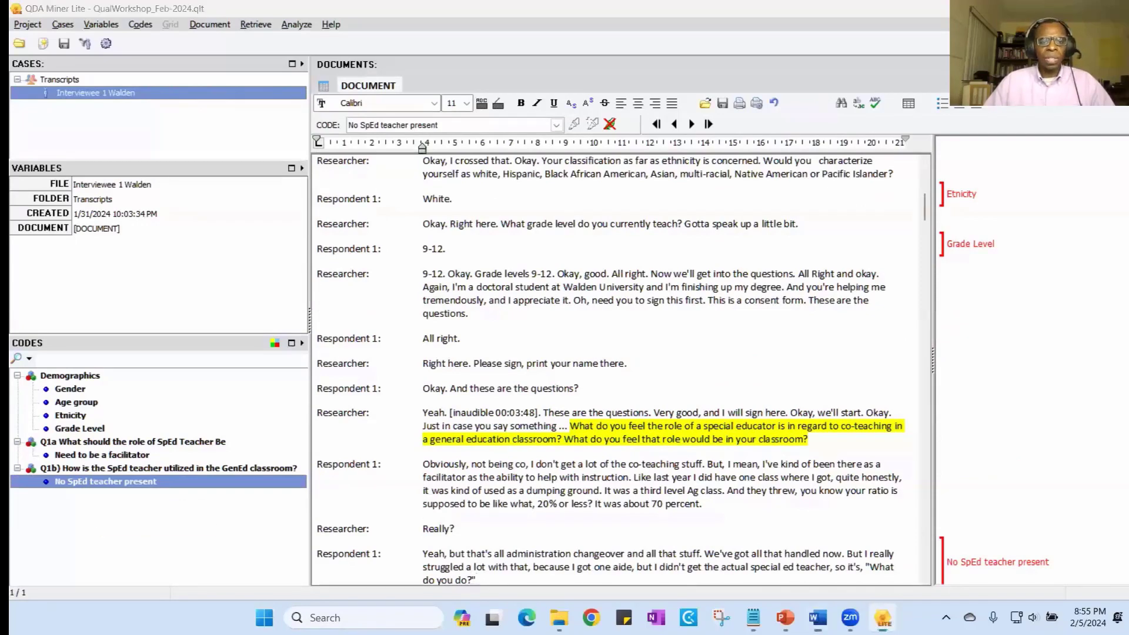
key("alt+Tab")
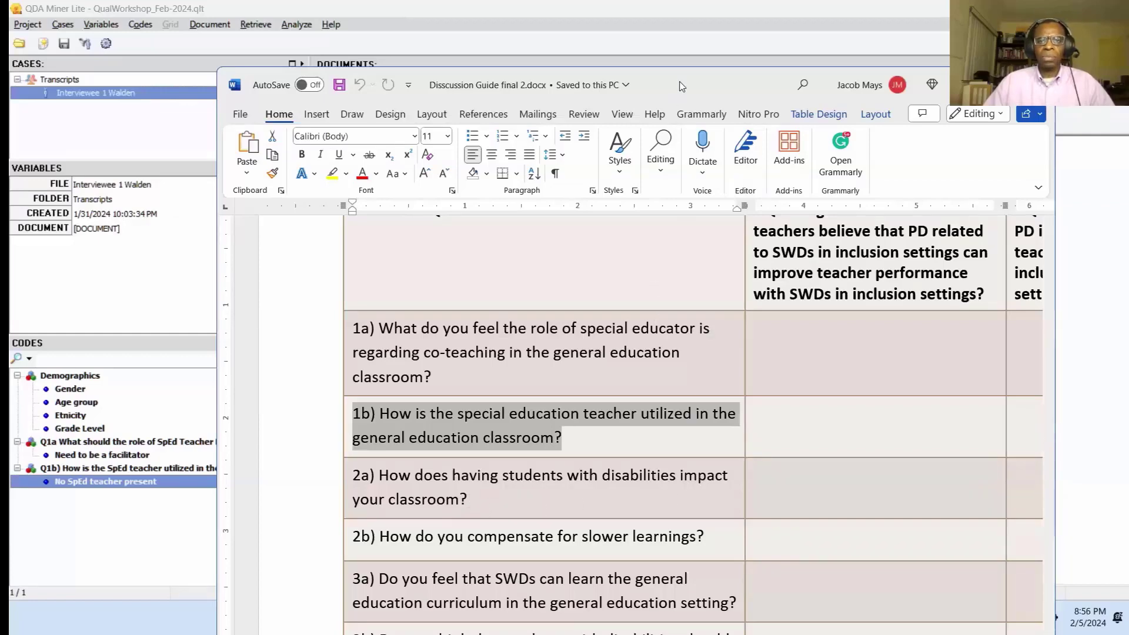
left_click(969, 85)
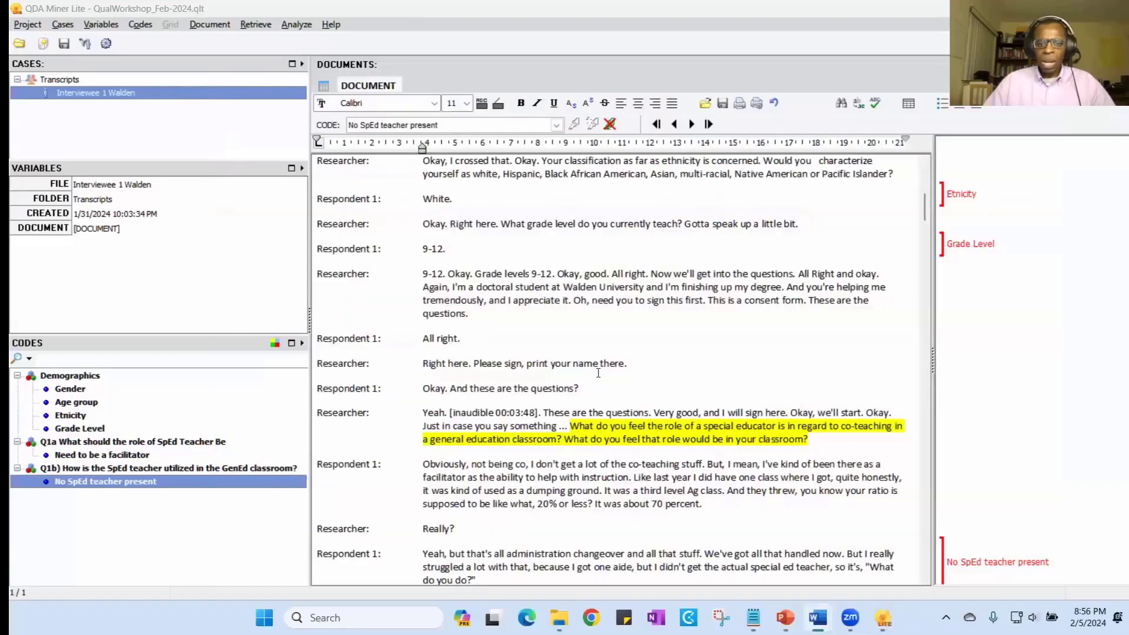
- Read through the answers to the highlighted questions on special education teacher utilization and on how students with disabilities impact the classroom
scroll(606, 375, "down", 5)
scroll(613, 375, "up", 2)
scroll(613, 375, "up", 5)
scroll(614, 375, "down", 13)
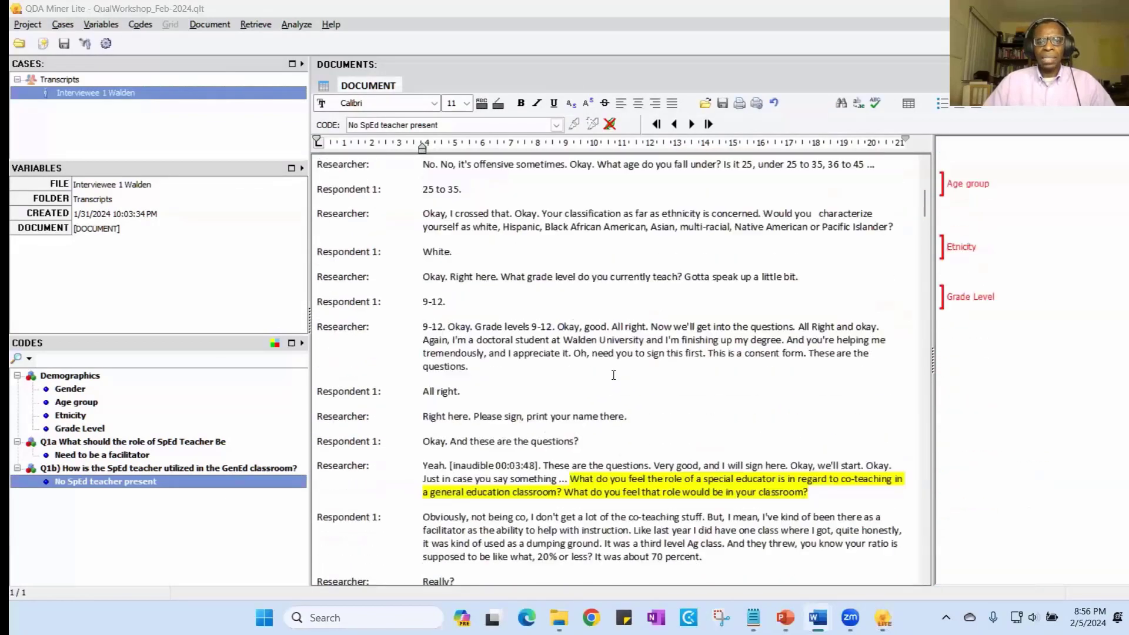
scroll(615, 375, "down", 2)
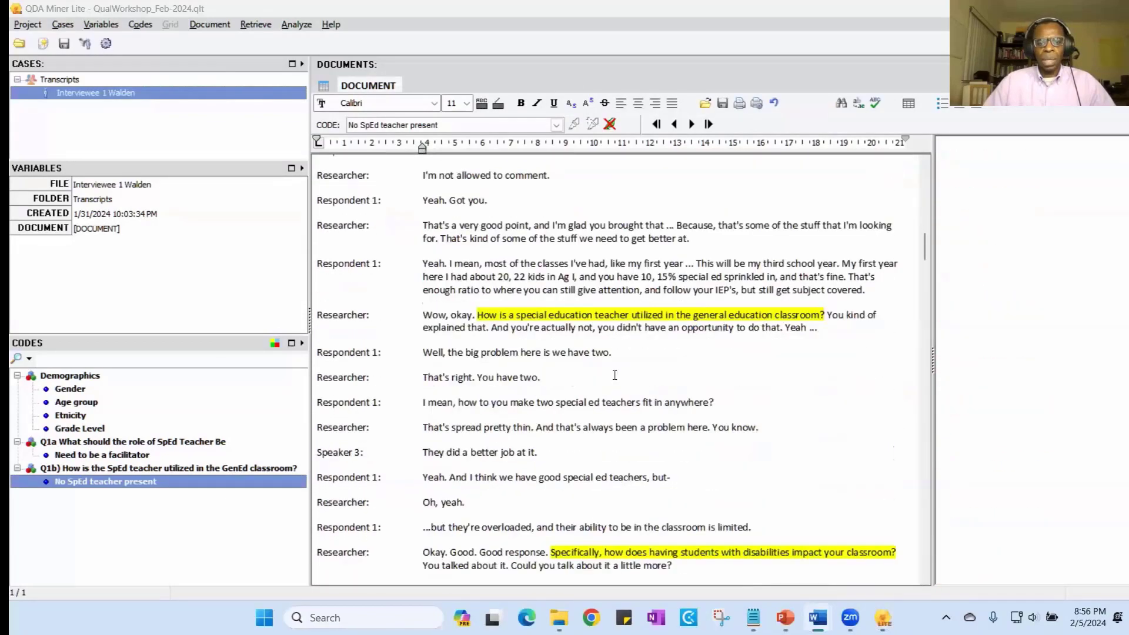
scroll(614, 376, "down", 2)
scroll(615, 375, "down", 1)
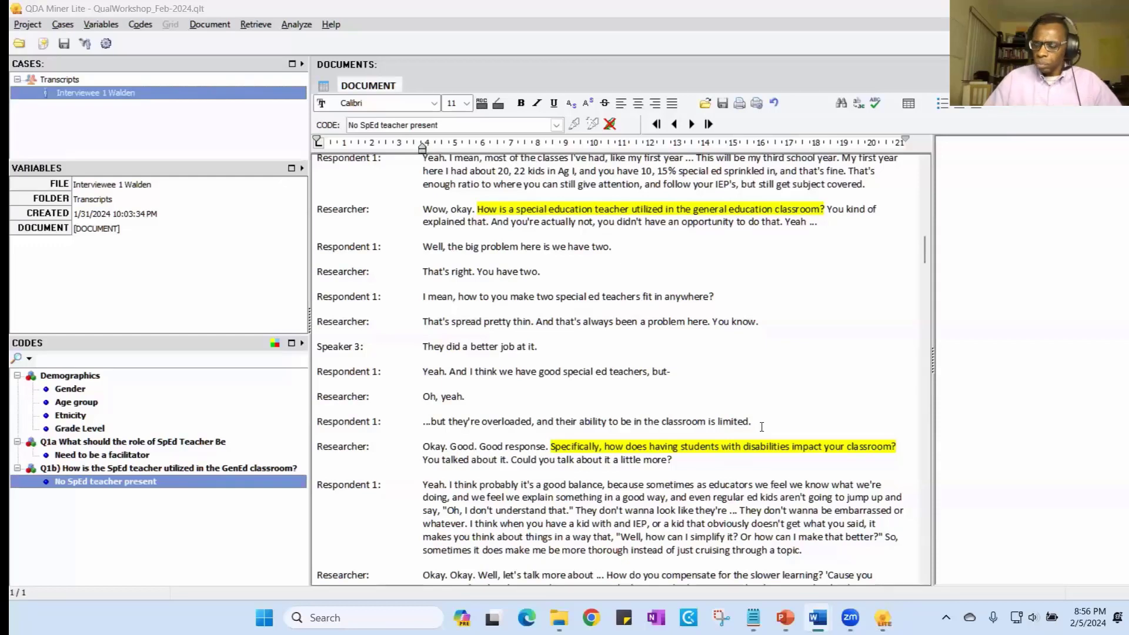
scroll(765, 427, "down", 1)
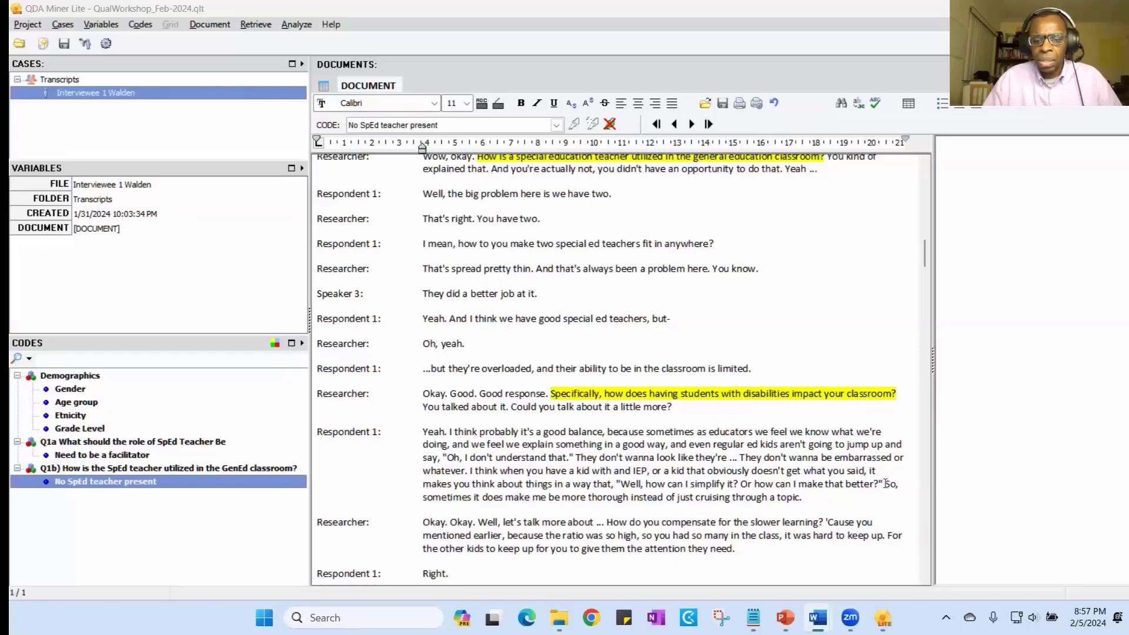
- Copy the question "how does having students with disabilities impact your classroom?" and select the answer from "So, sometimes" to "cruising through a topic."
left_click_drag(885, 484, 890, 497)
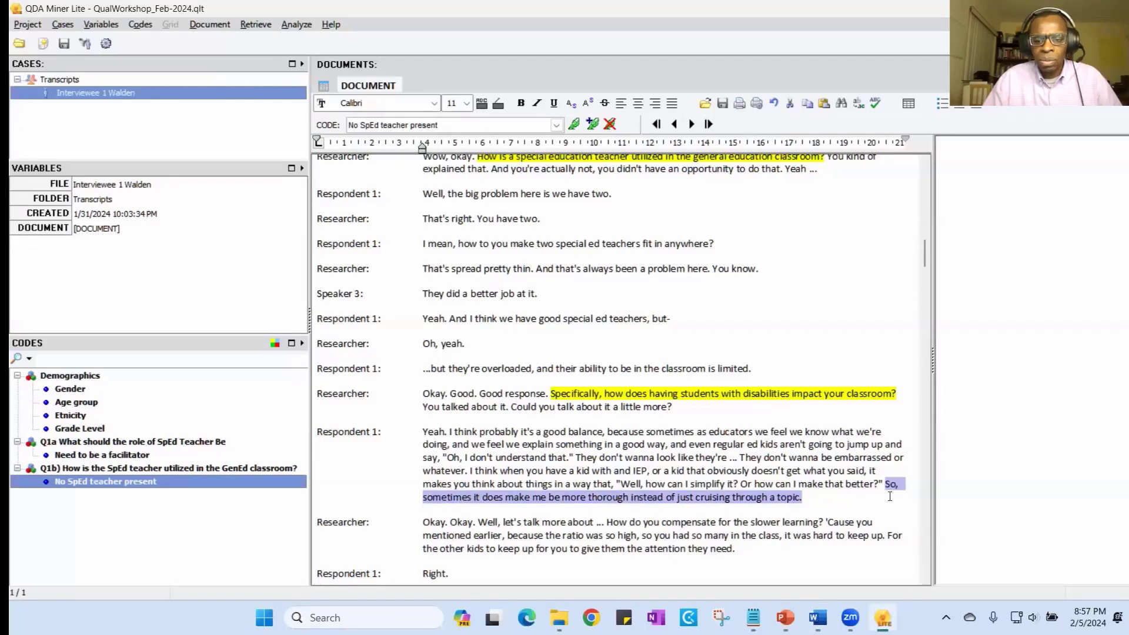
left_click(770, 408)
left_click_drag(904, 393, 606, 394)
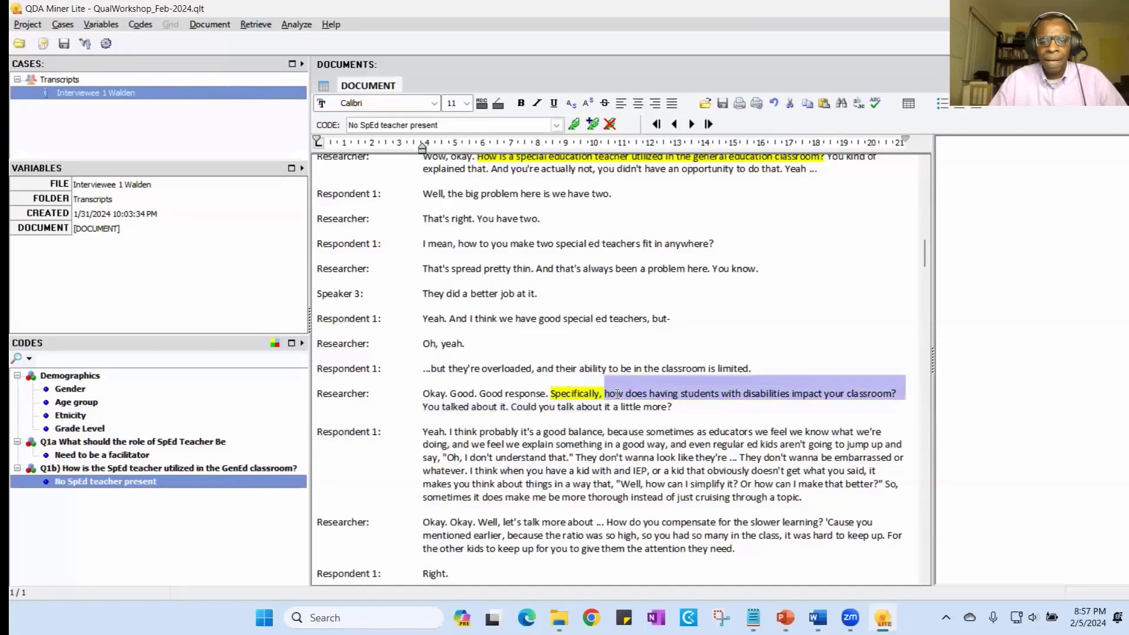
right_click(616, 394)
left_click(701, 200)
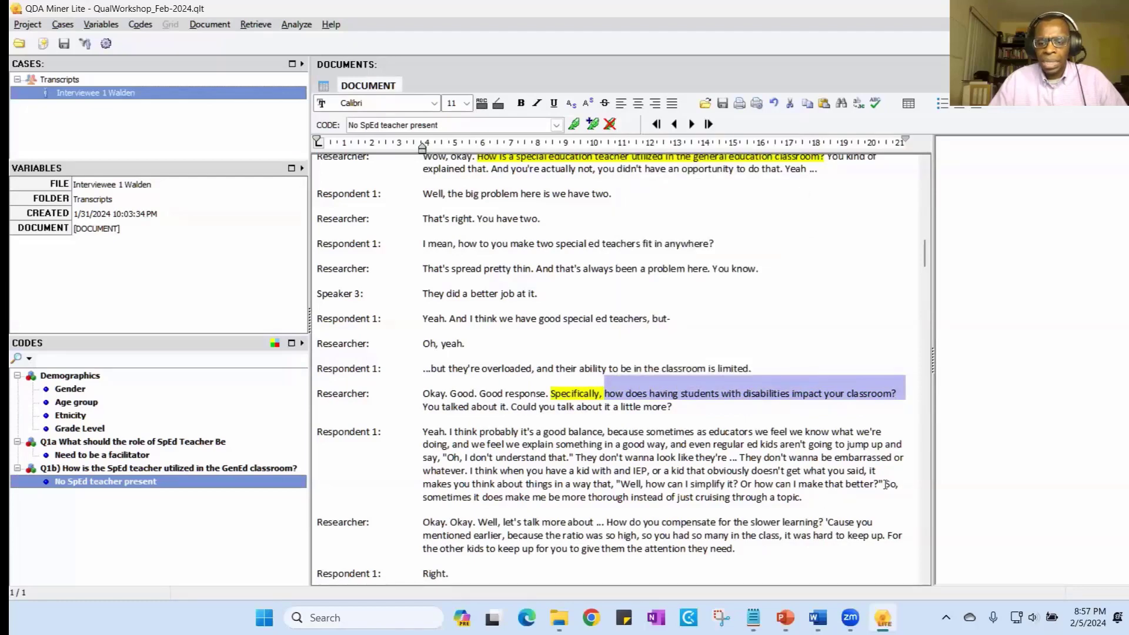
left_click_drag(881, 481, 802, 497)
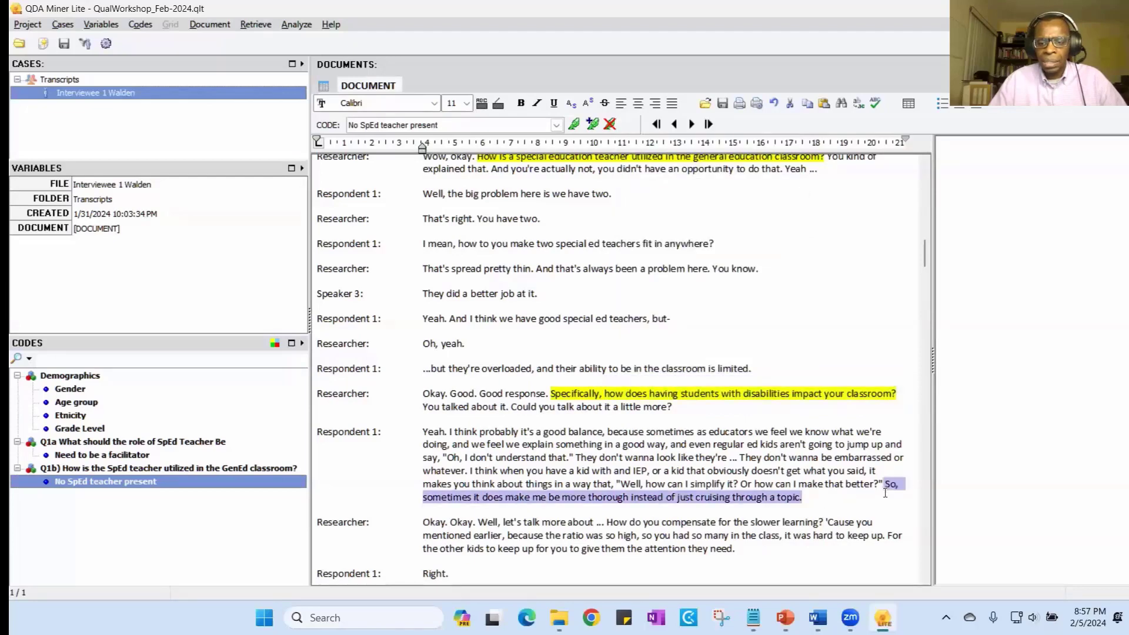
- Start defining a new code for the selected answer about being more thorough
left_click(592, 124)
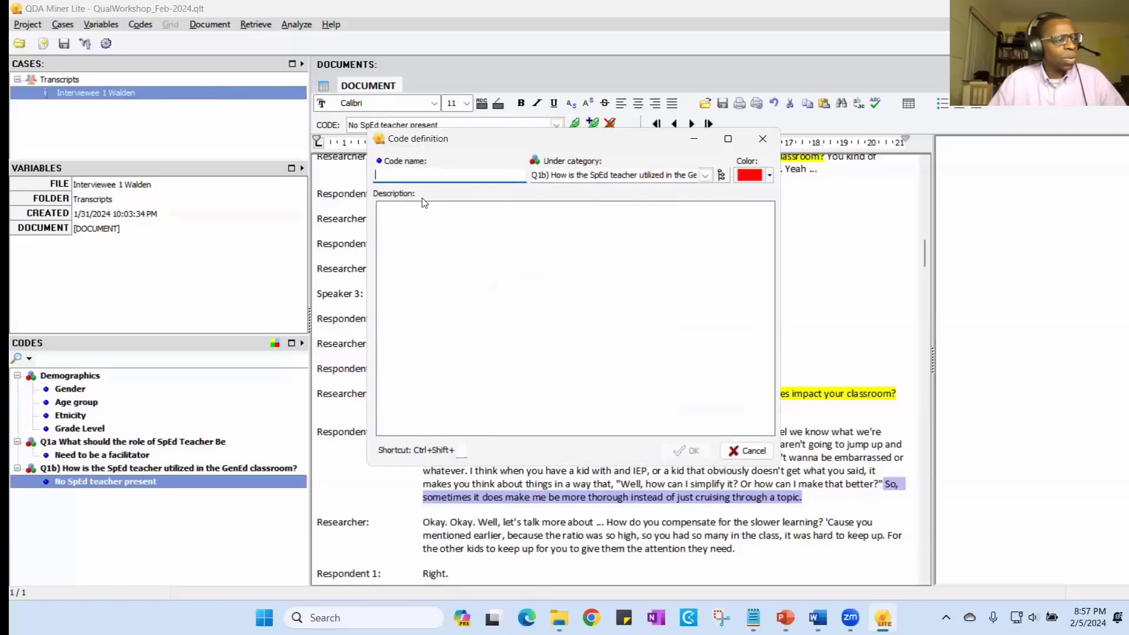
type("Q")
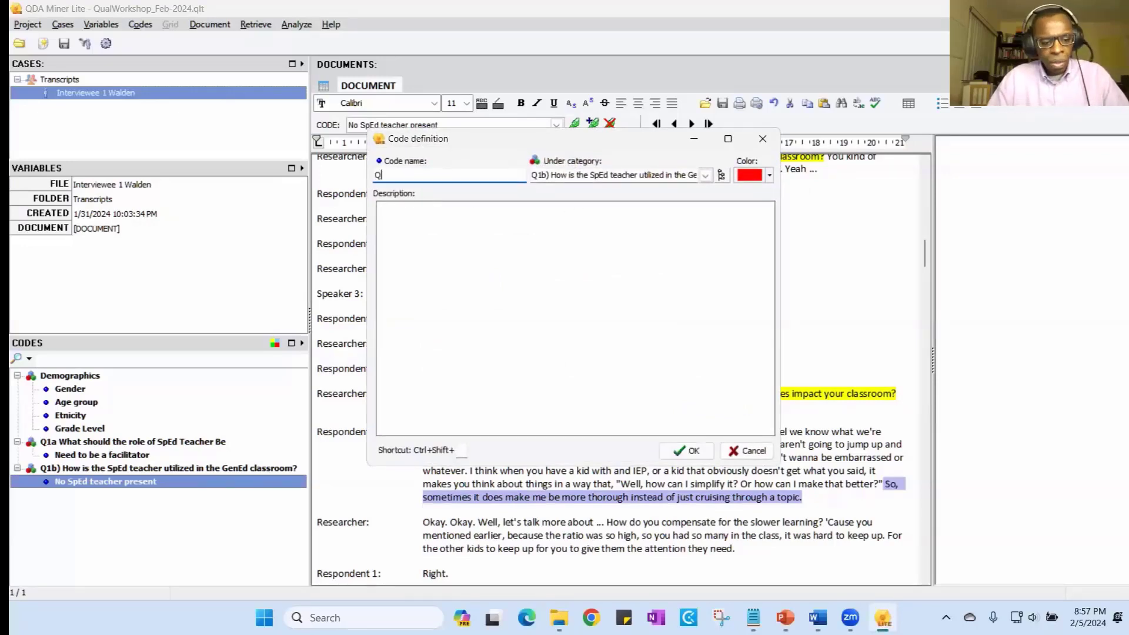
type("2a")
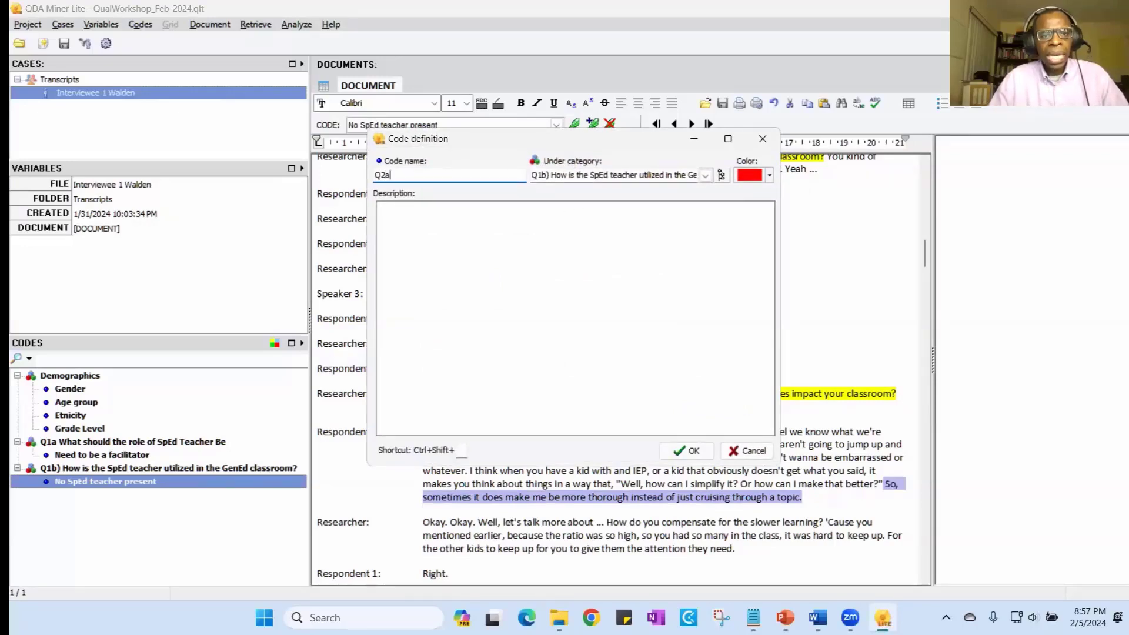
type(")")
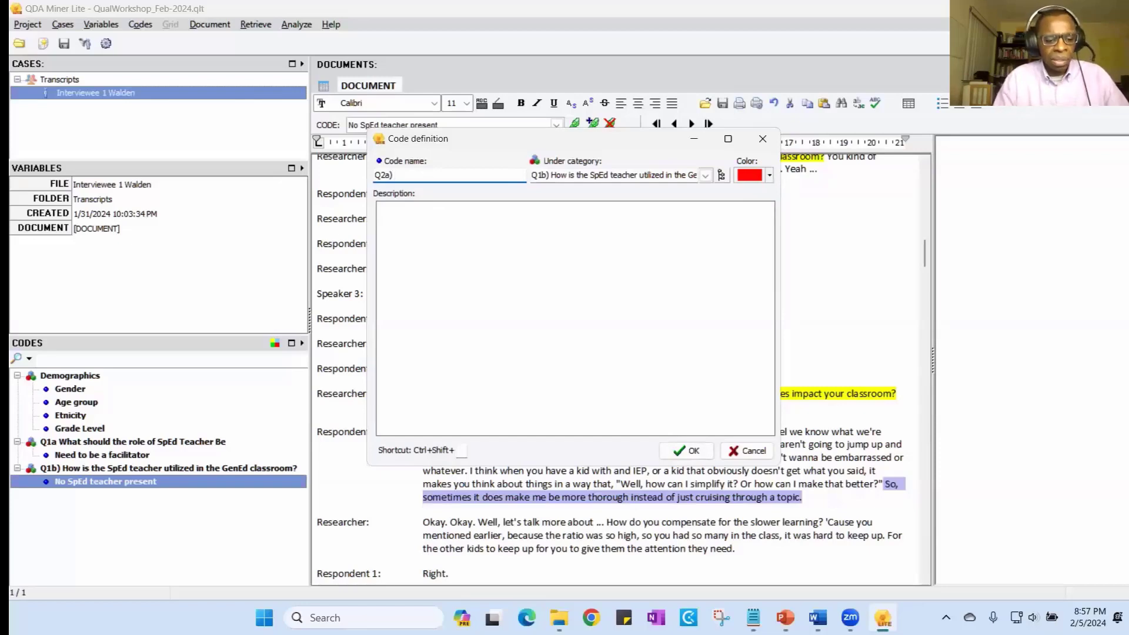
key("ctrl+v")
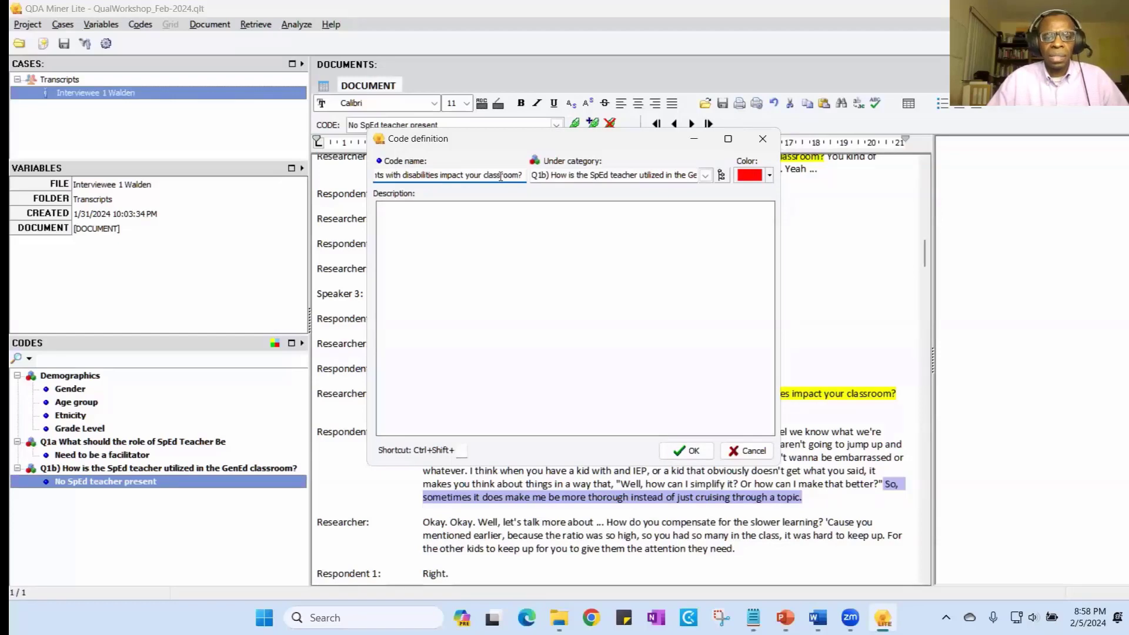
left_click_drag(524, 175, 281, 178)
key("Delete")
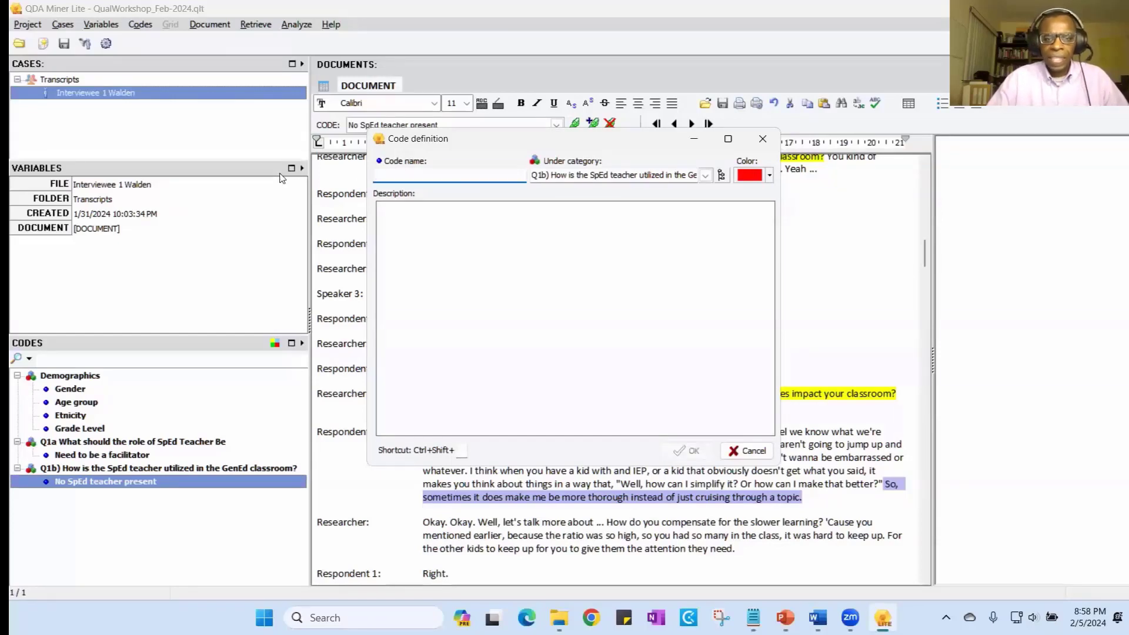
- Replace the new code's category with "Q2a) How does having students with disabilities impact your classroom?", using the copied question
left_click(596, 177)
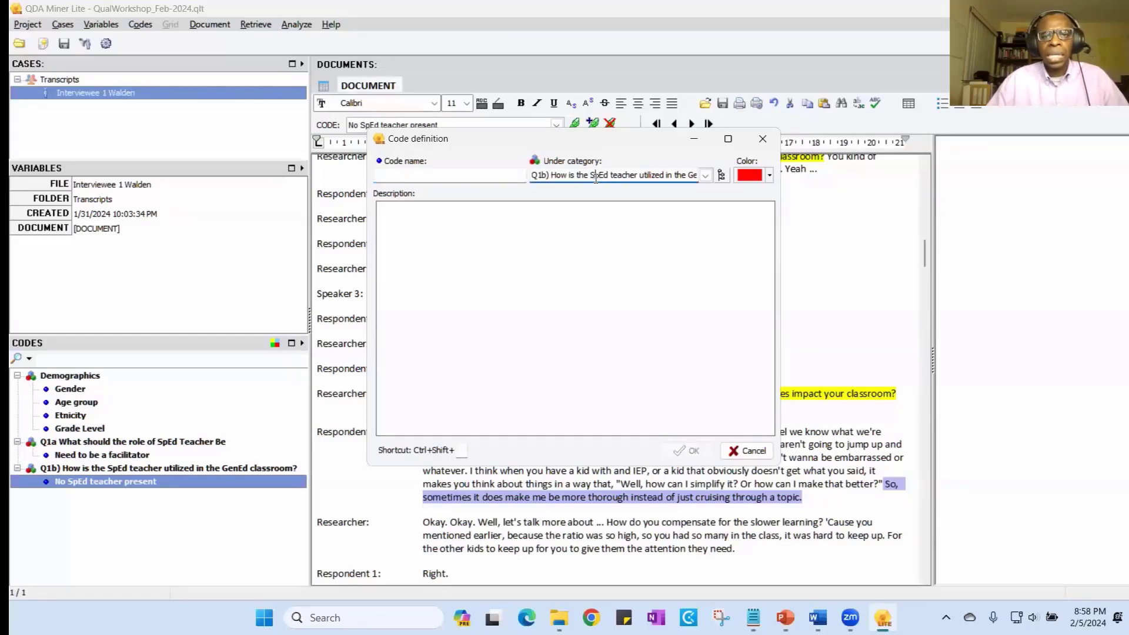
double_click(598, 176)
key("BackSpace")
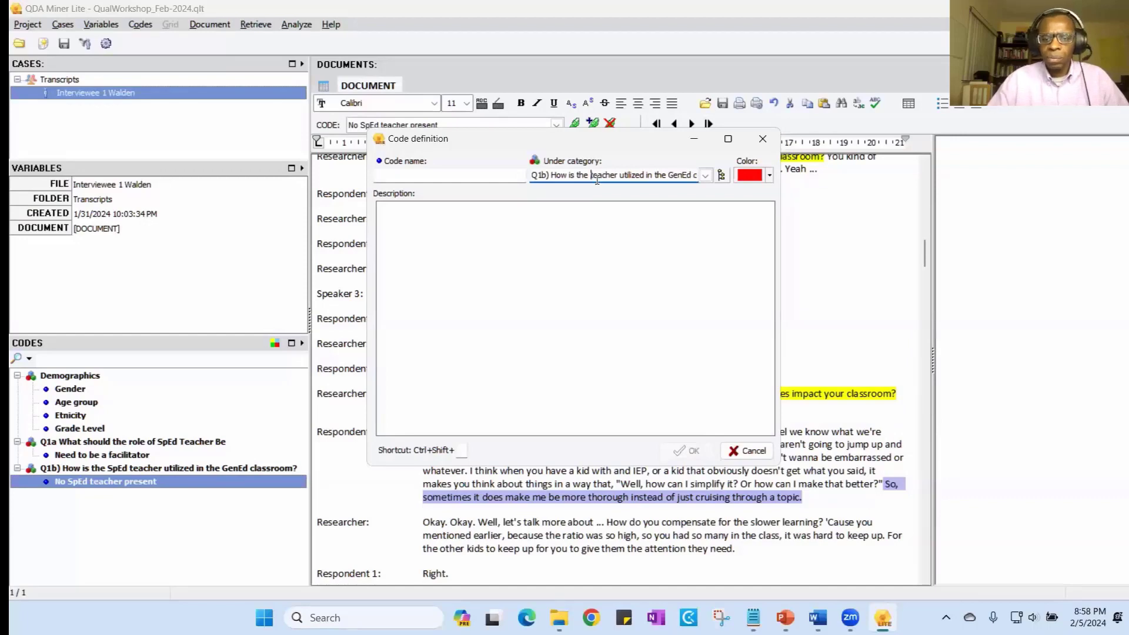
key("BackSpace")
key("BackSpace")
key("BackSpace")
key("BackSpace")
key("BackSpace")
key("BackSpace")
key("BackSpace")
key("BackSpace")
key("BackSpace")
key("BackSpace")
key("BackSpace")
key("BackSpace")
key("BackSpace")
key("BackSpace")
key("BackSpace")
key("BackSpace")
key("Delete")
key("Delete")
key("Delete")
key("Delete")
key("Delete")
key("Delete")
key("Delete")
key("Delete")
key("Delete")
key("Delete")
key("Delete")
key("Delete")
key("Delete")
key("Delete")
key("Delete")
key("Delete")
key("Delete")
key("Delete")
key("Delete")
key("Delete")
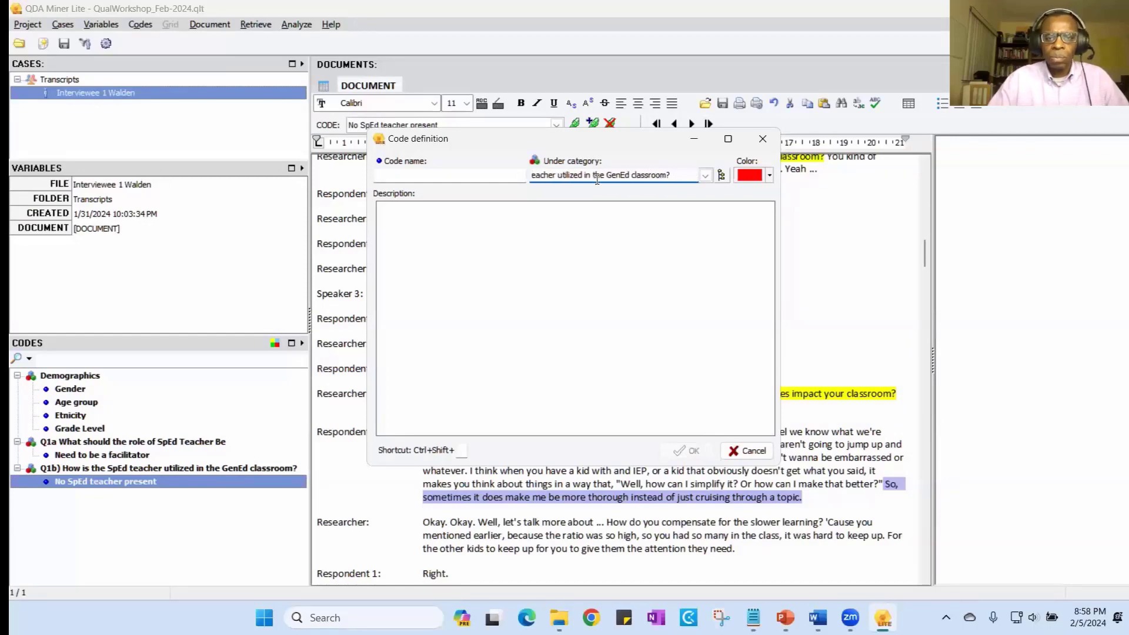
key("Delete")
key("Delete")
key("Delete")
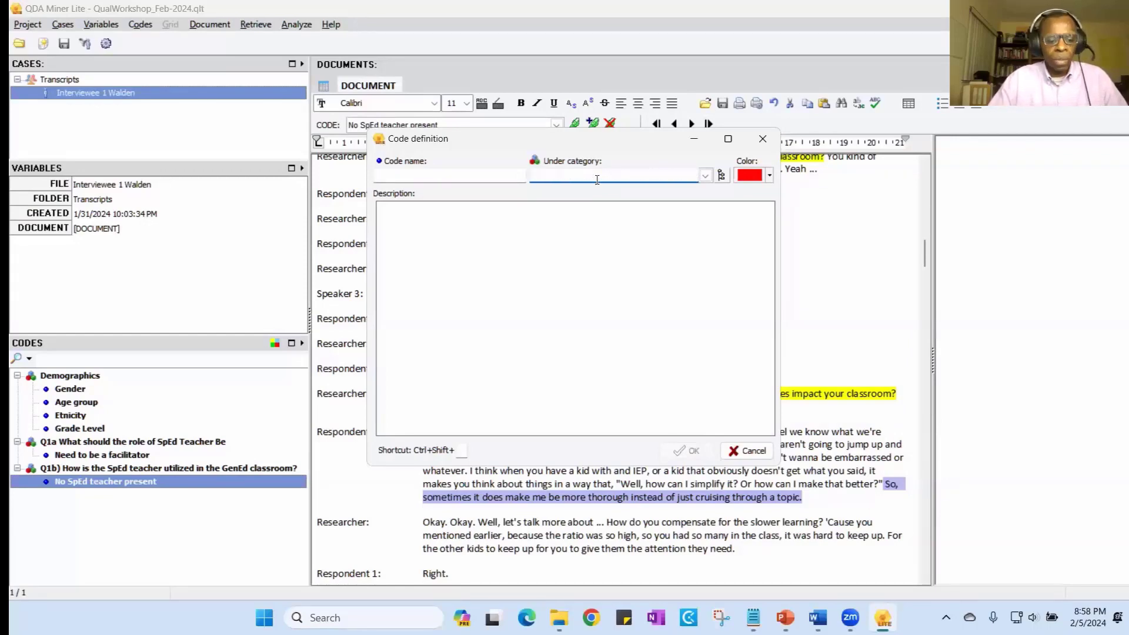
key("ctrl+v")
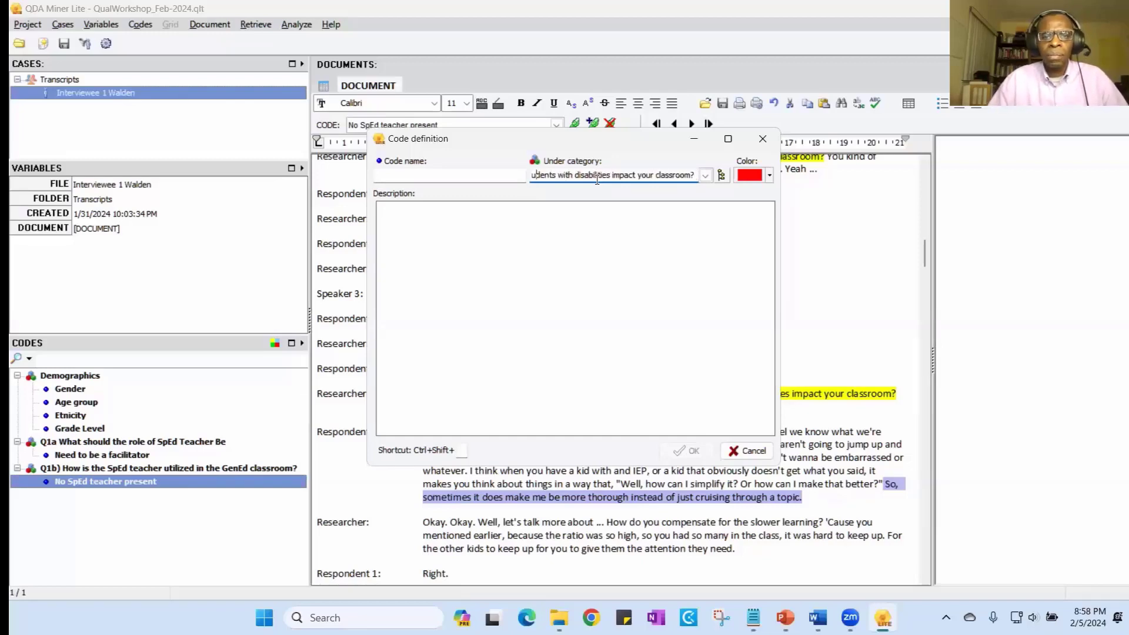
key("Left")
key("Left")
key("Left")
key("Left")
key("Left")
key("Left")
key("Left")
key("Left")
key("Left")
key("Left")
key("Left")
key("Left")
key("Left")
key("Left")
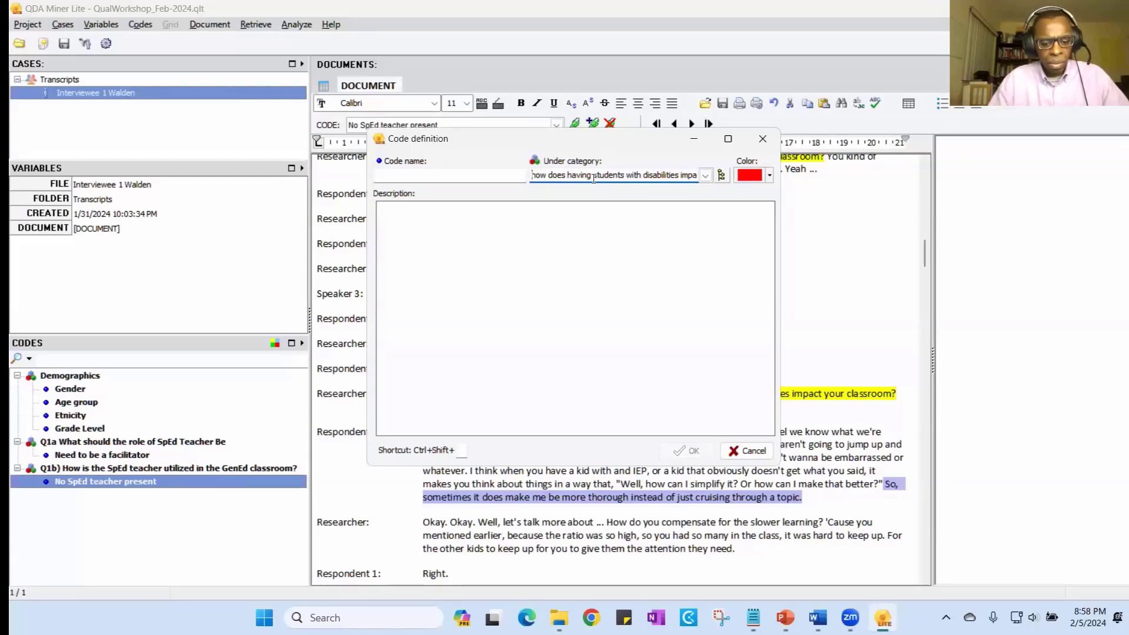
type("Q2a")
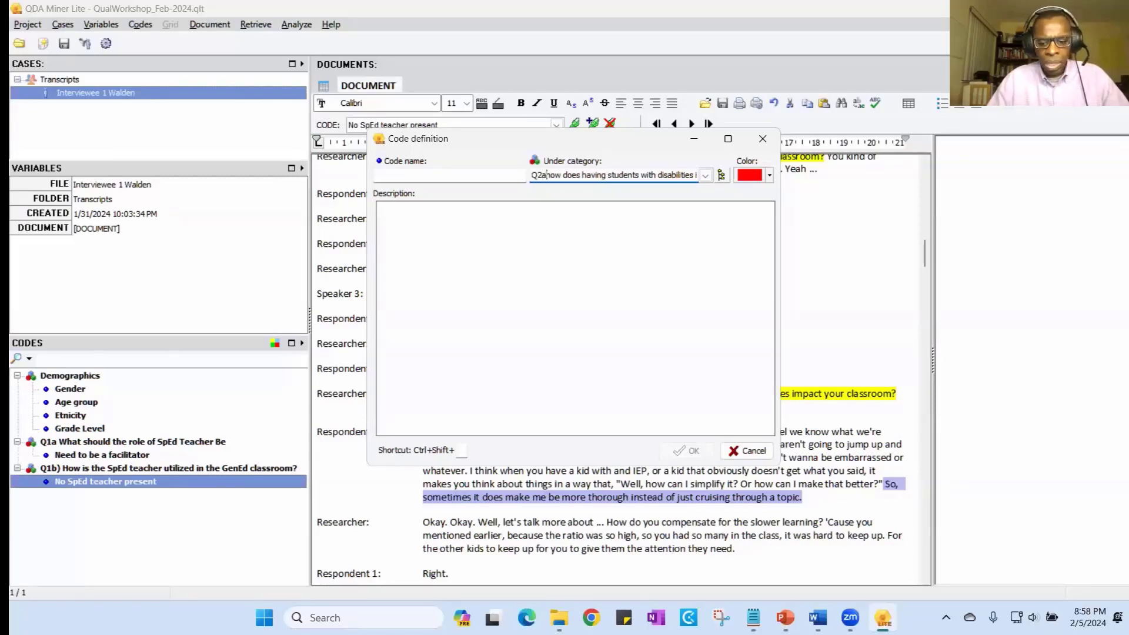
type(")")
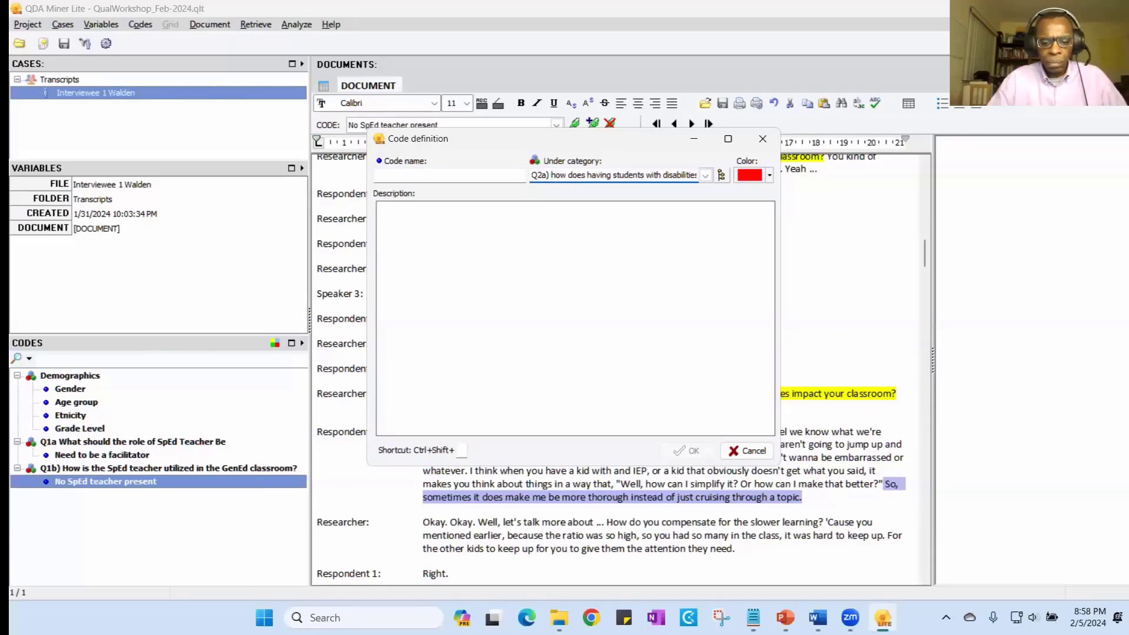
key("Delete")
type("H")
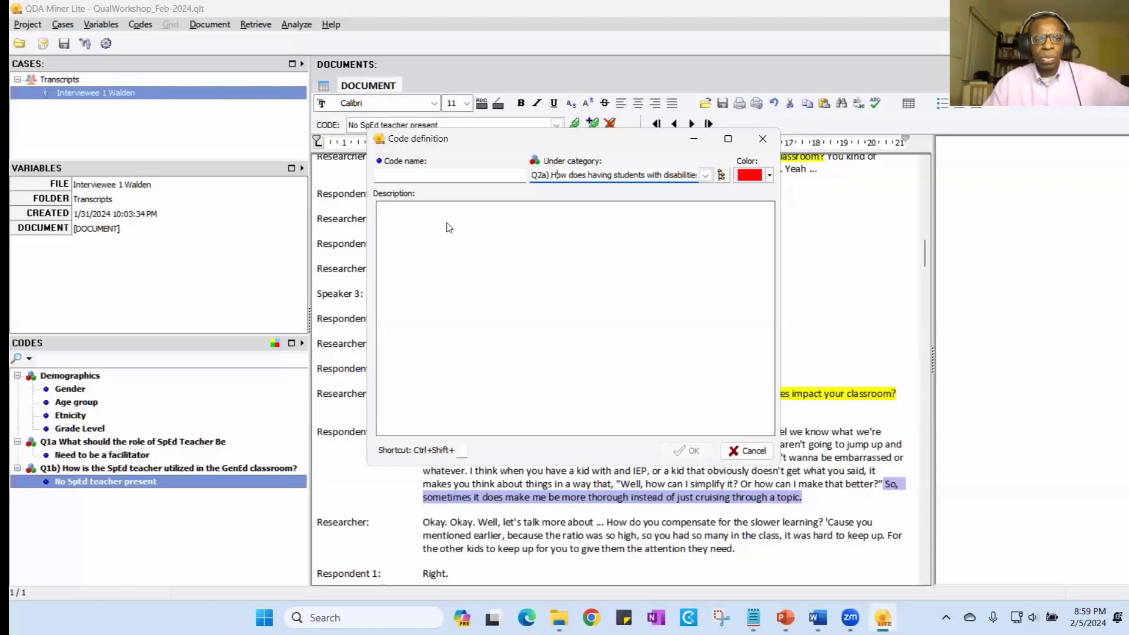
- Name the new code "Makes me more thorough vs cruising through" and assign it to the selected answer
left_click(406, 176)
type("Makes me ")
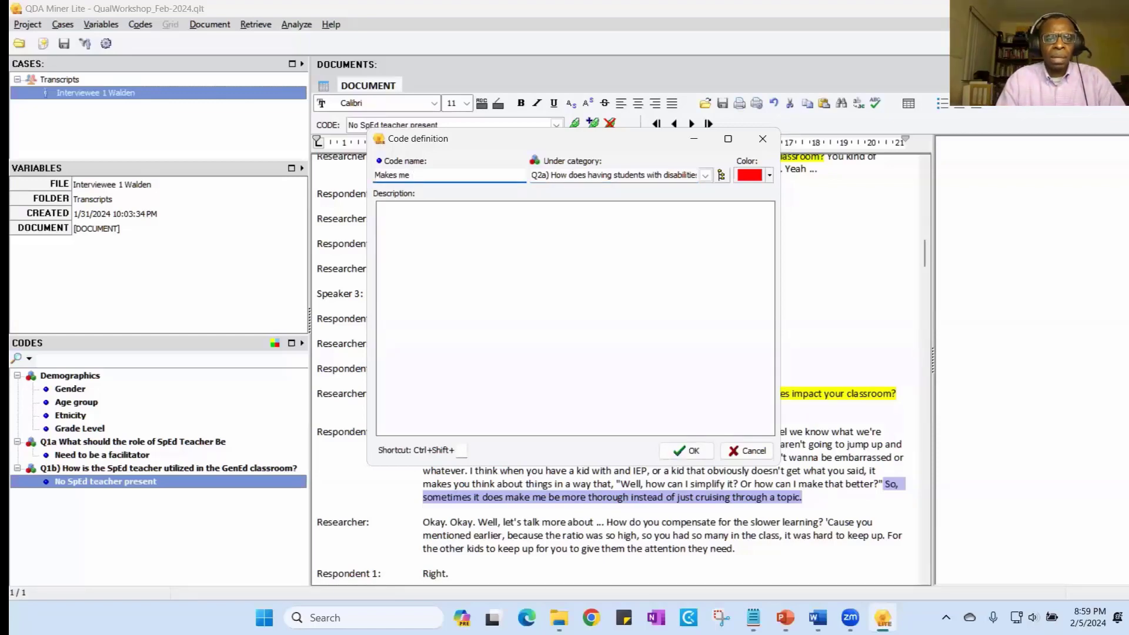
type("more tho")
type("ro")
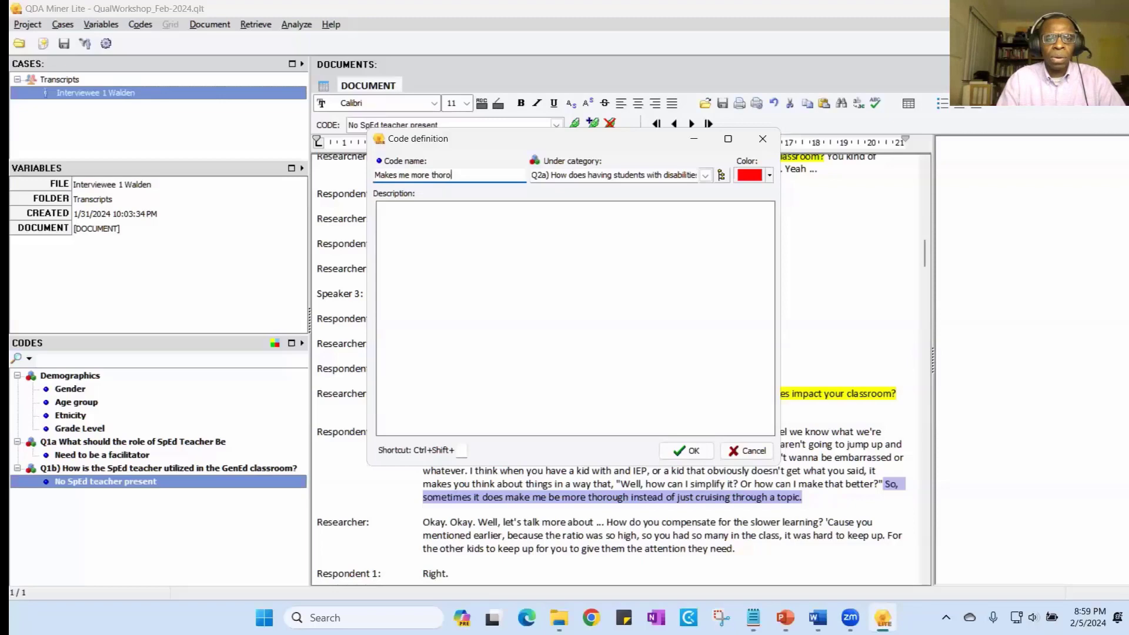
type("g")
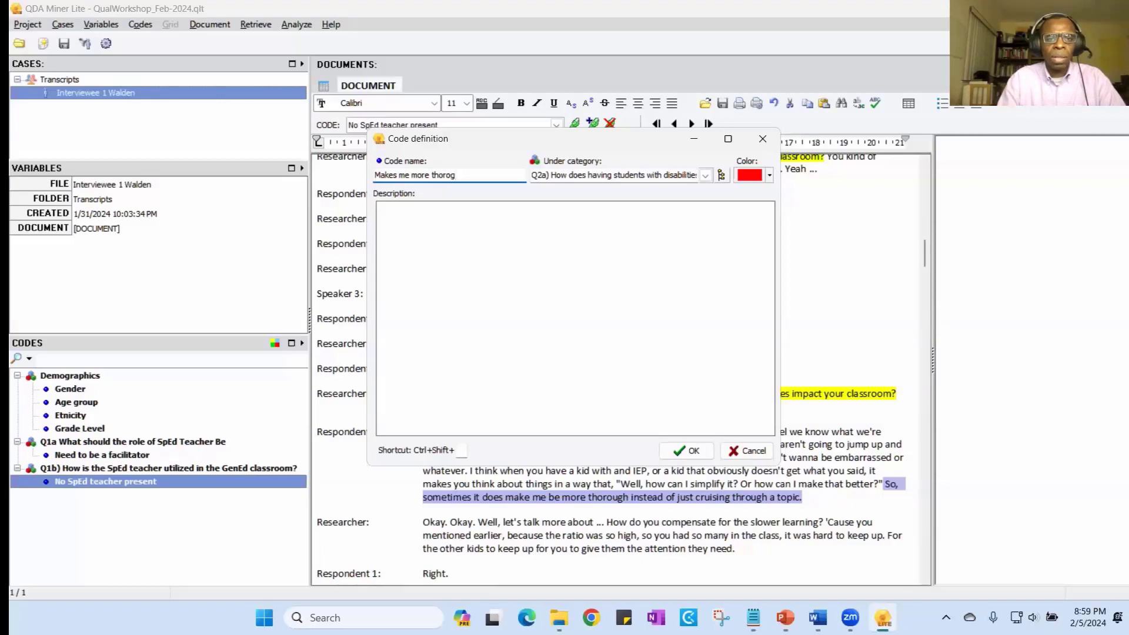
key("BackSpace")
type("ugh")
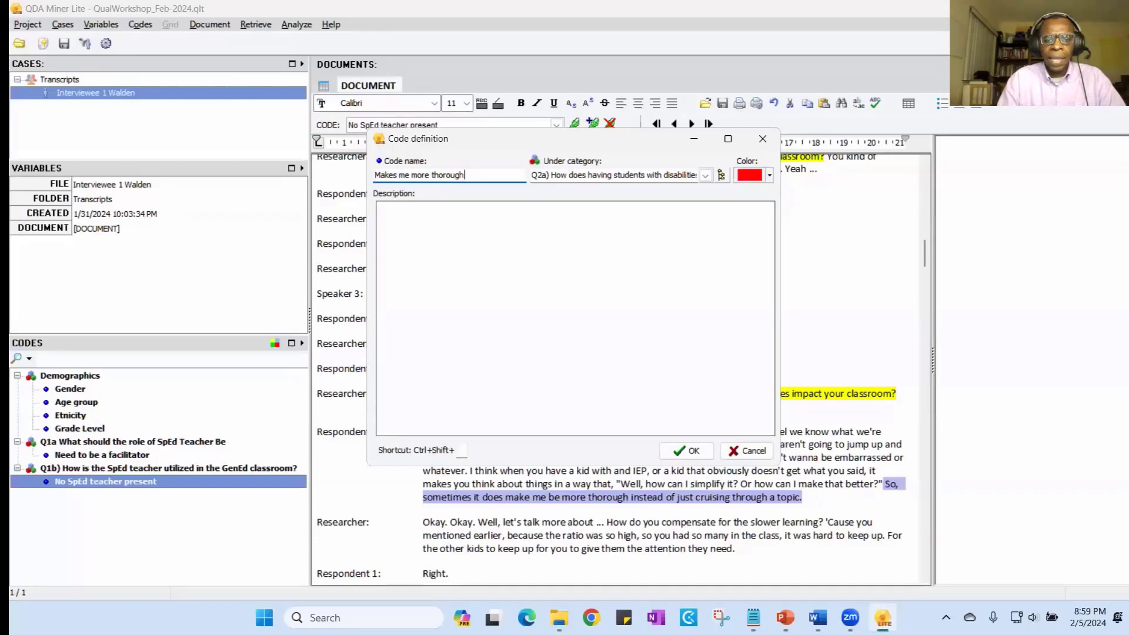
type(" vs")
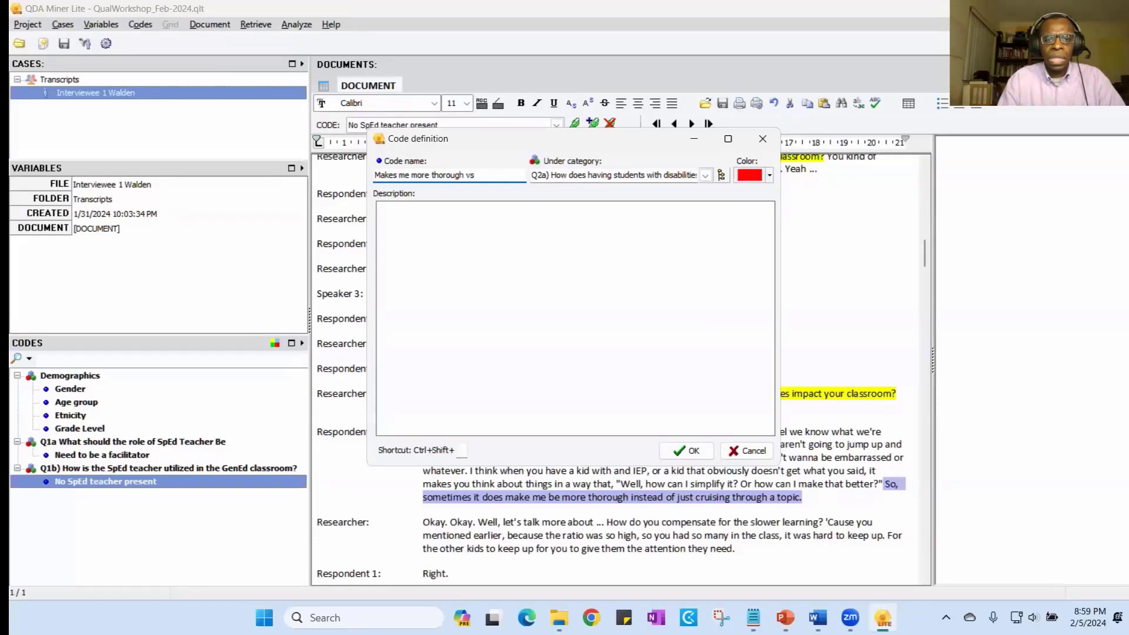
key("BackSpace")
type("inste")
key("BackSpace")
key("BackSpace")
key("BackSpace")
key("BackSpace")
key("BackSpace")
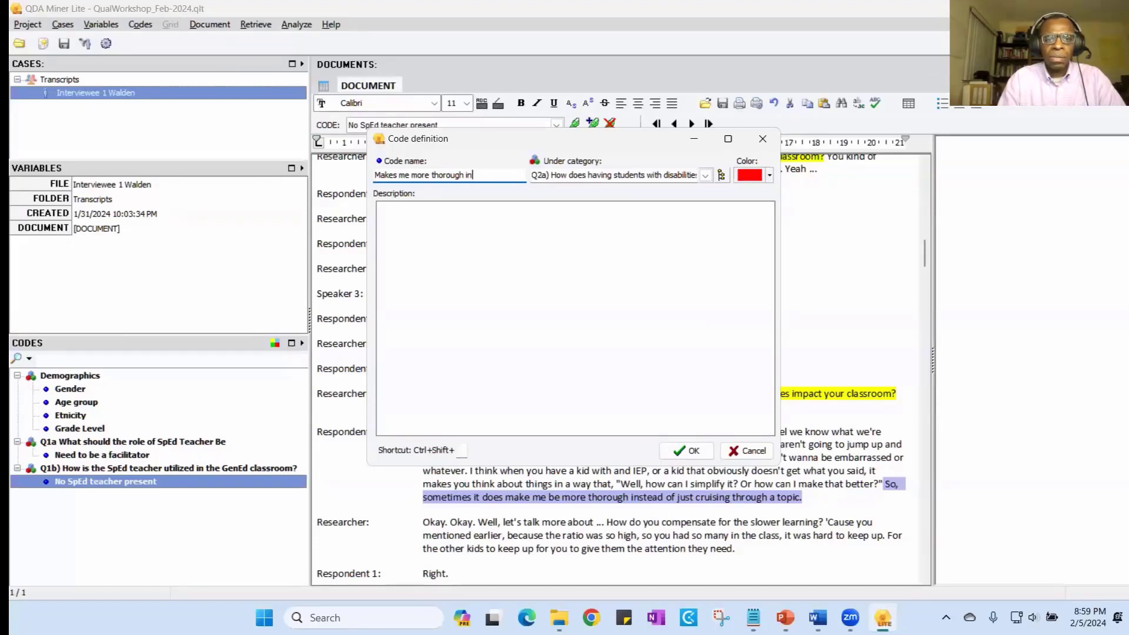
type("vs cruising through")
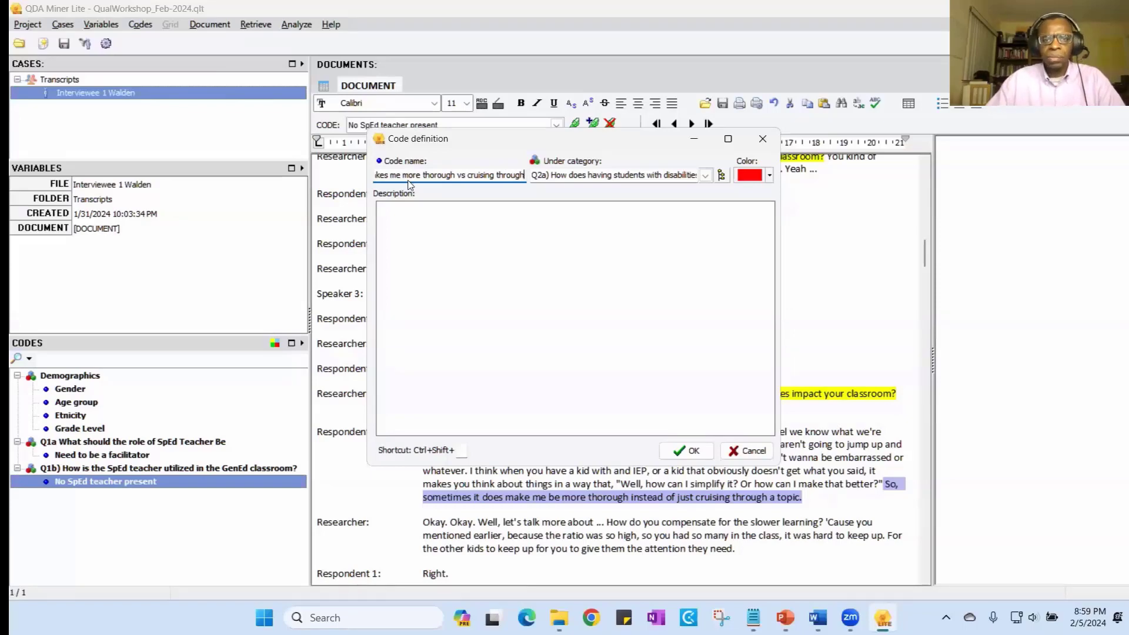
left_click(688, 451)
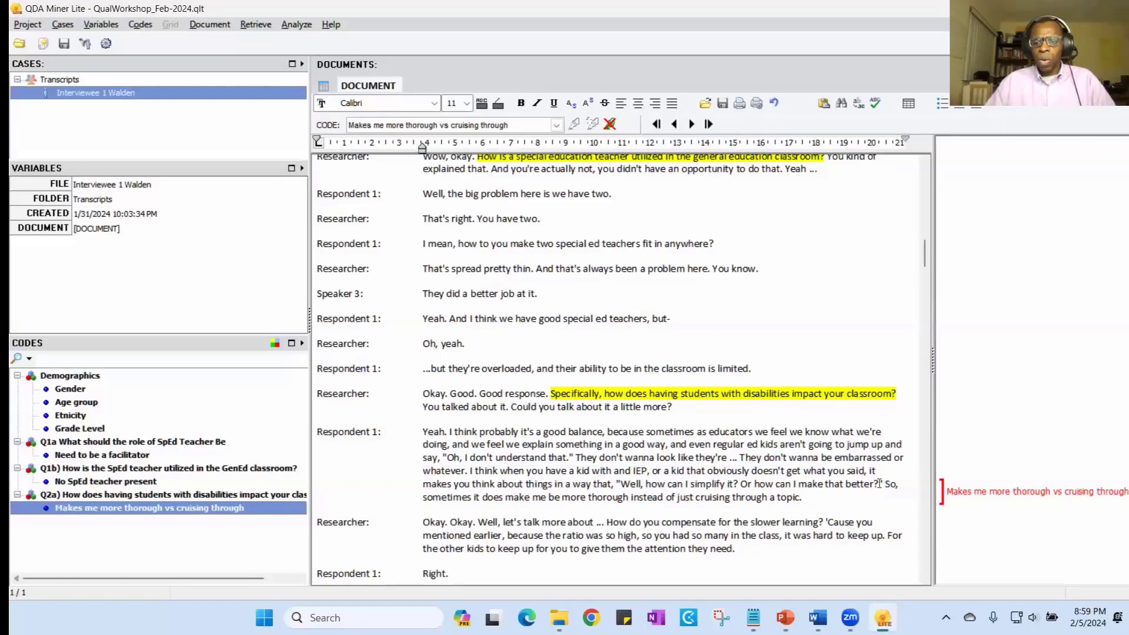
- Highlight the researcher's question "How do you compensate for the slower learning?" in yellow
left_click_drag(884, 483, 887, 497)
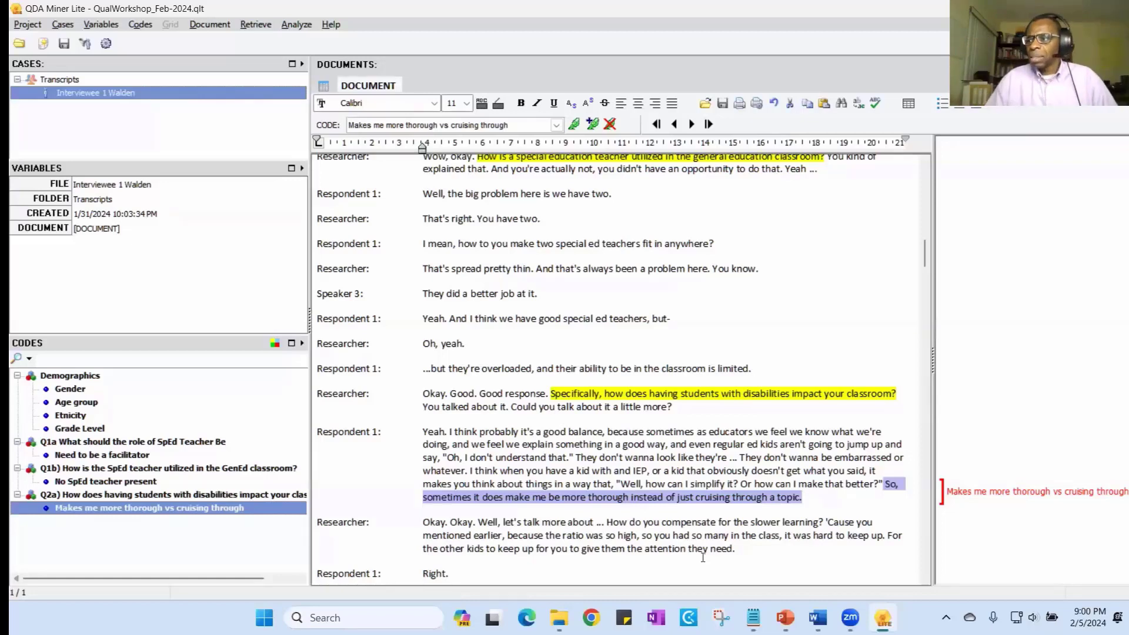
scroll(693, 509, "down", 1)
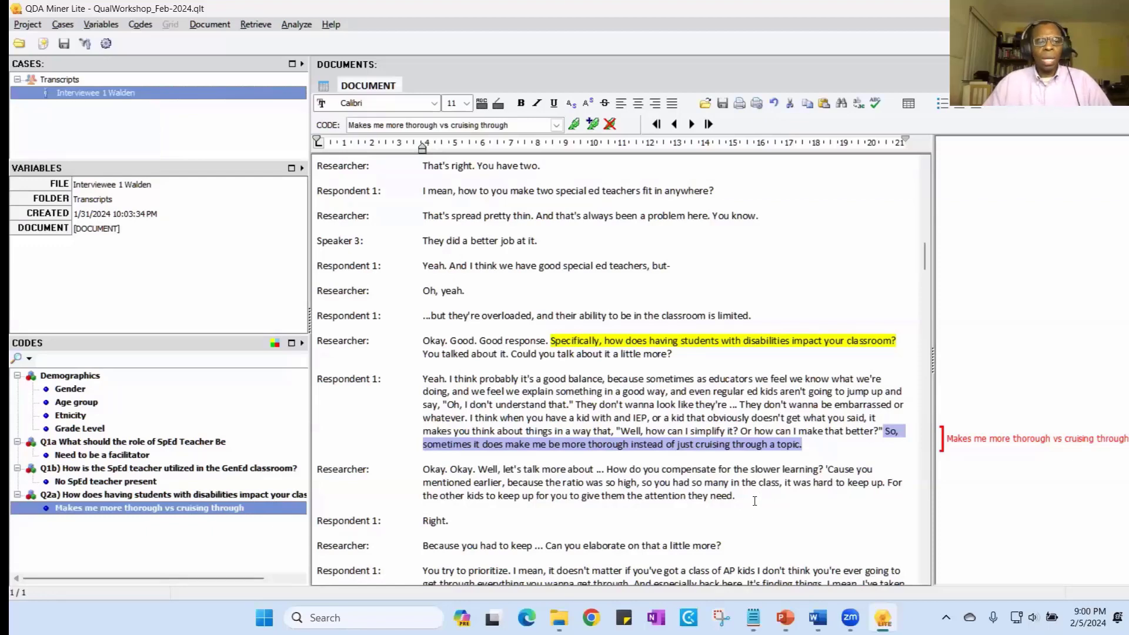
left_click(848, 457)
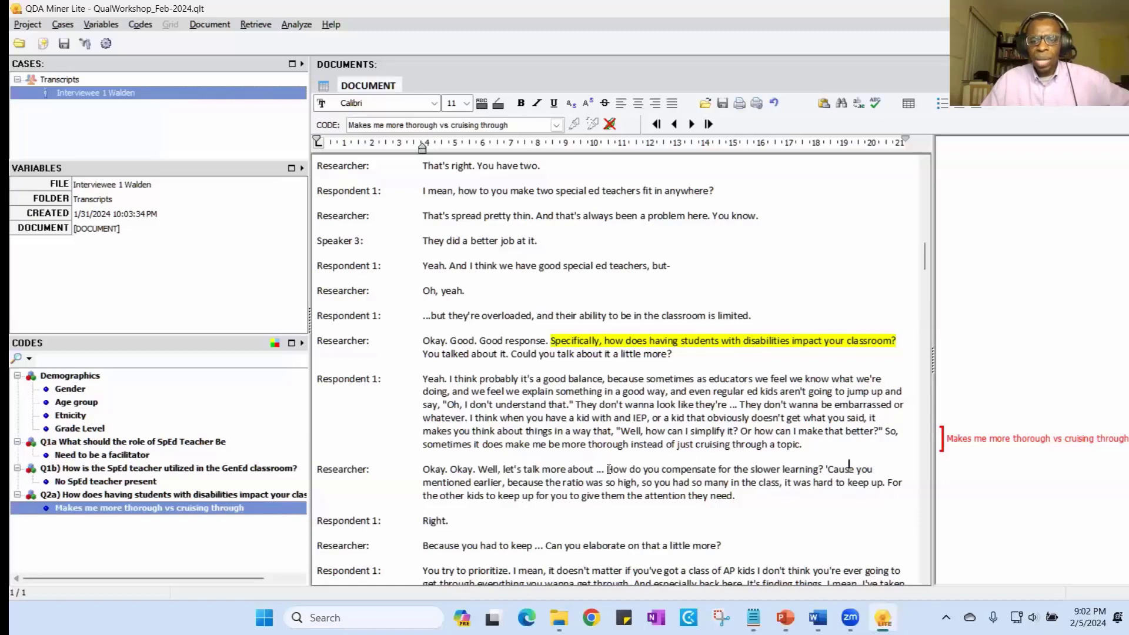
left_click_drag(609, 469, 826, 471)
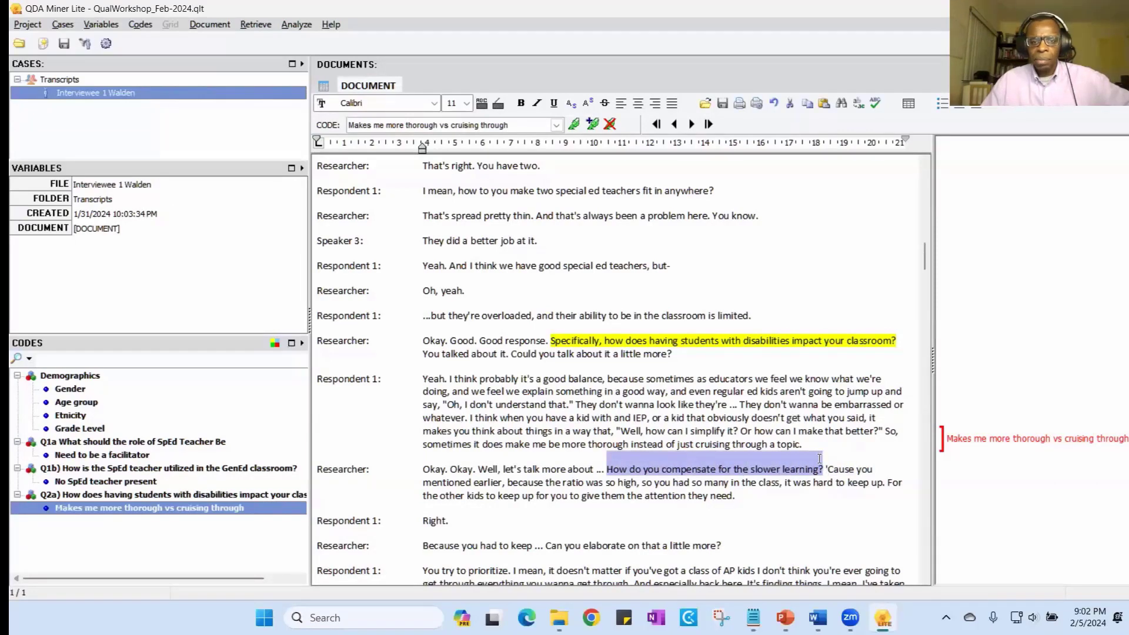
left_click(500, 106)
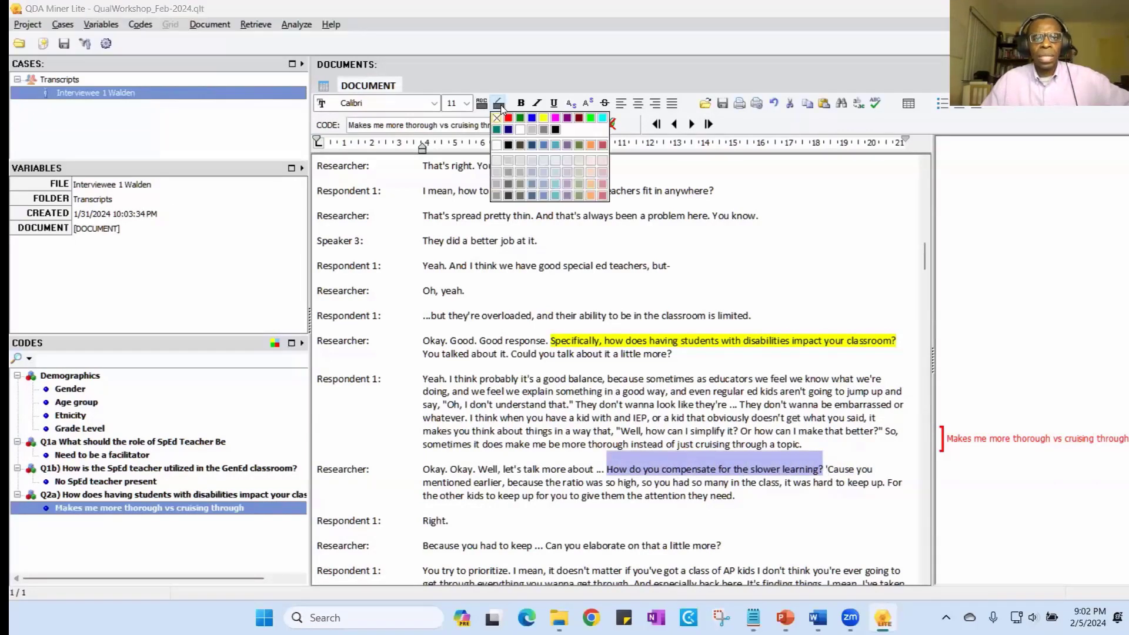
left_click(543, 118)
left_click(849, 467)
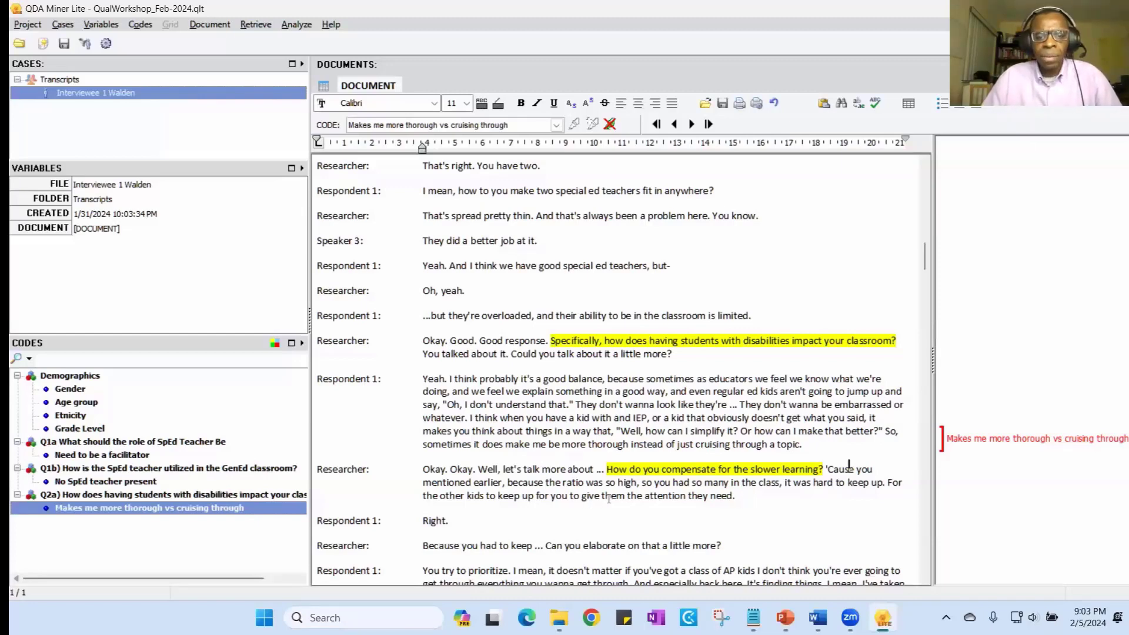
- Read the answer about compensating for slower learning and select the passage from "You try to prioritize" to "everything you wanna get through."
scroll(730, 526, "down", 1)
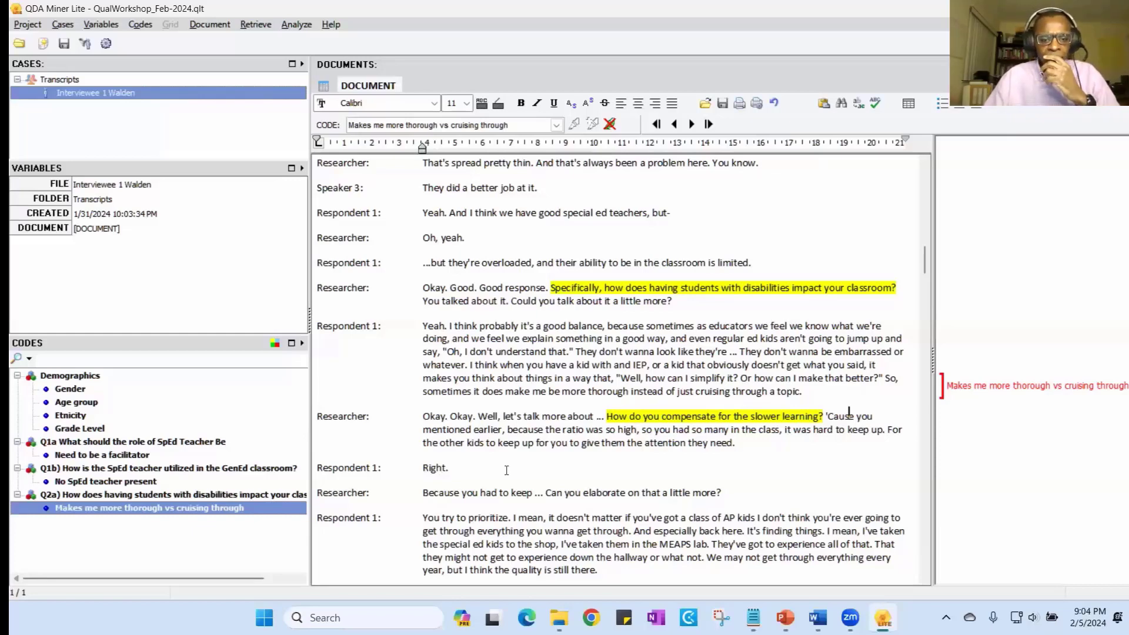
scroll(507, 470, "down", 2)
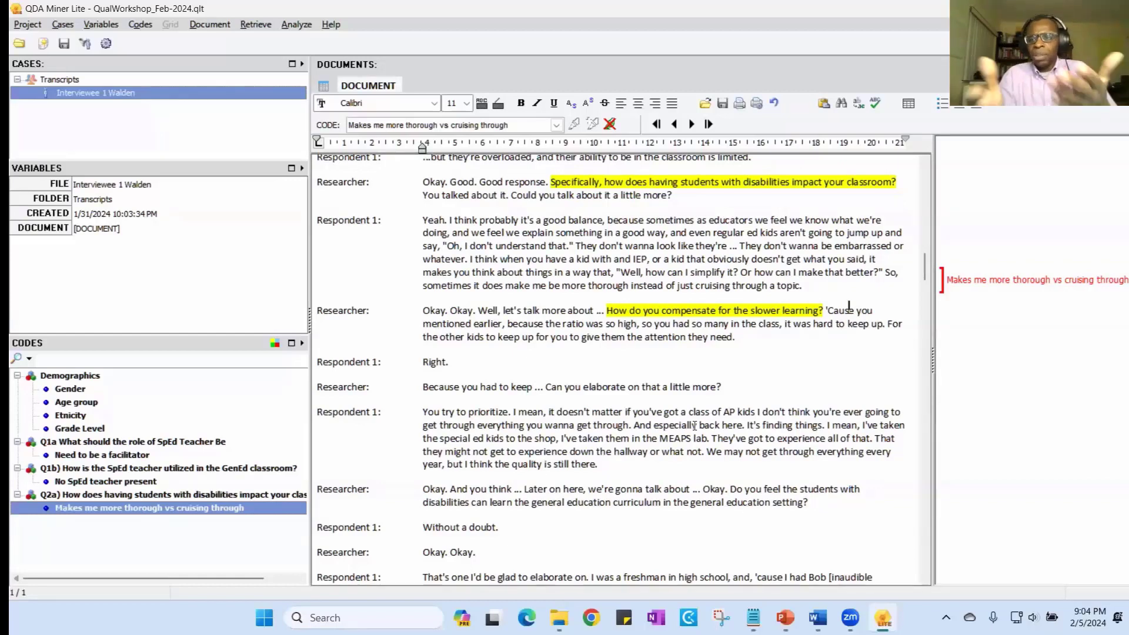
scroll(691, 429, "down", 1)
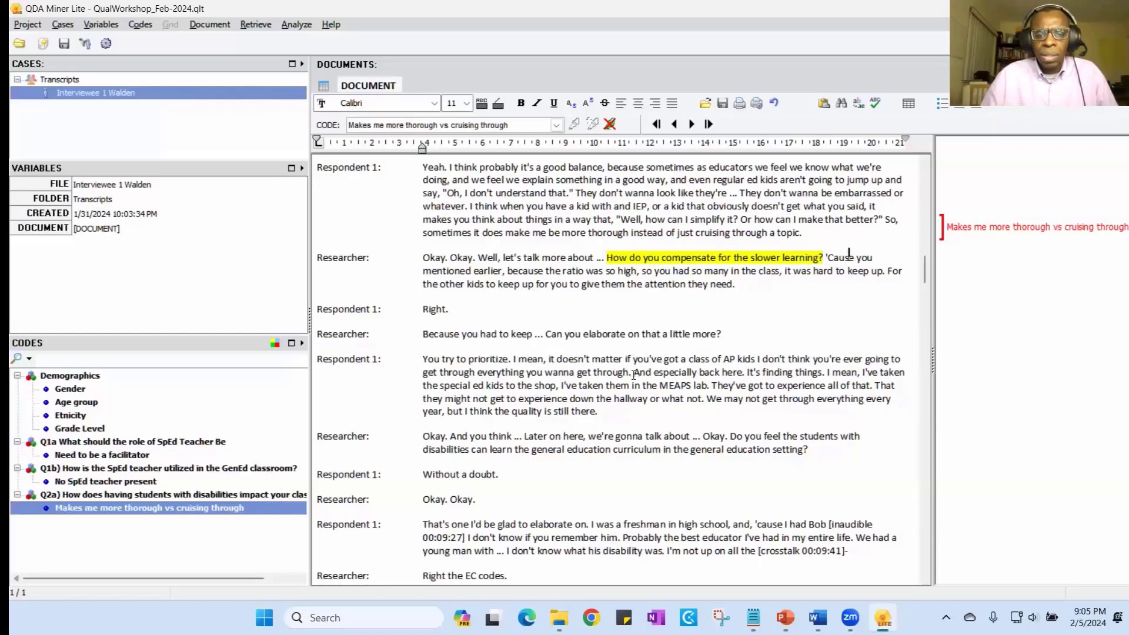
left_click_drag(629, 372, 424, 364)
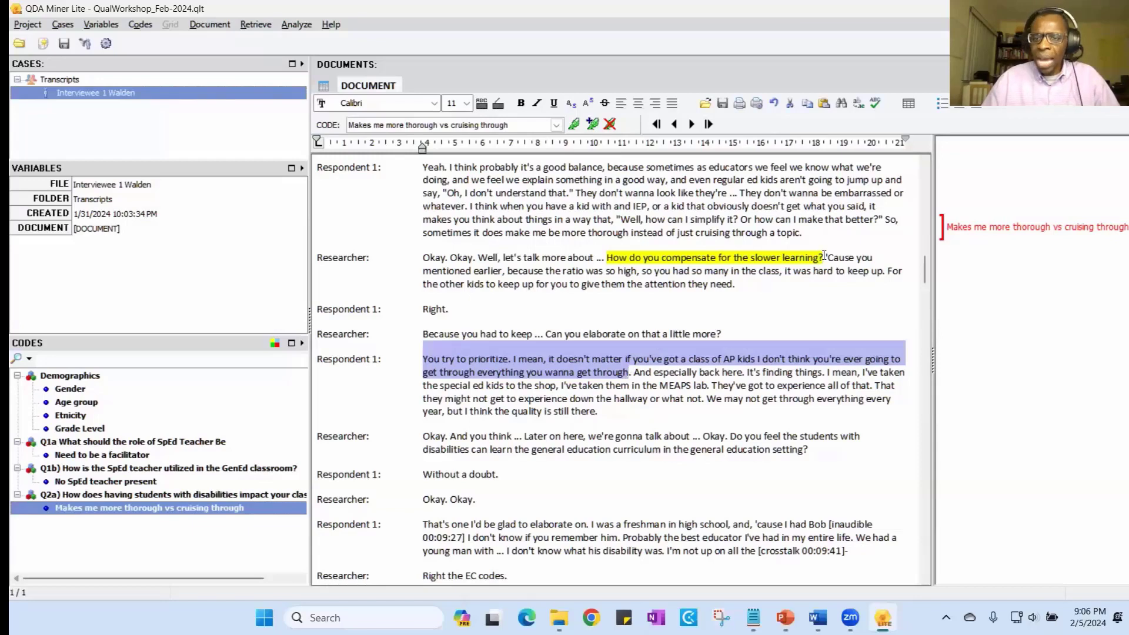
- Copy the highlighted question text "How do you compensate for the slower learning" from the transcript
left_click_drag(821, 259, 619, 259)
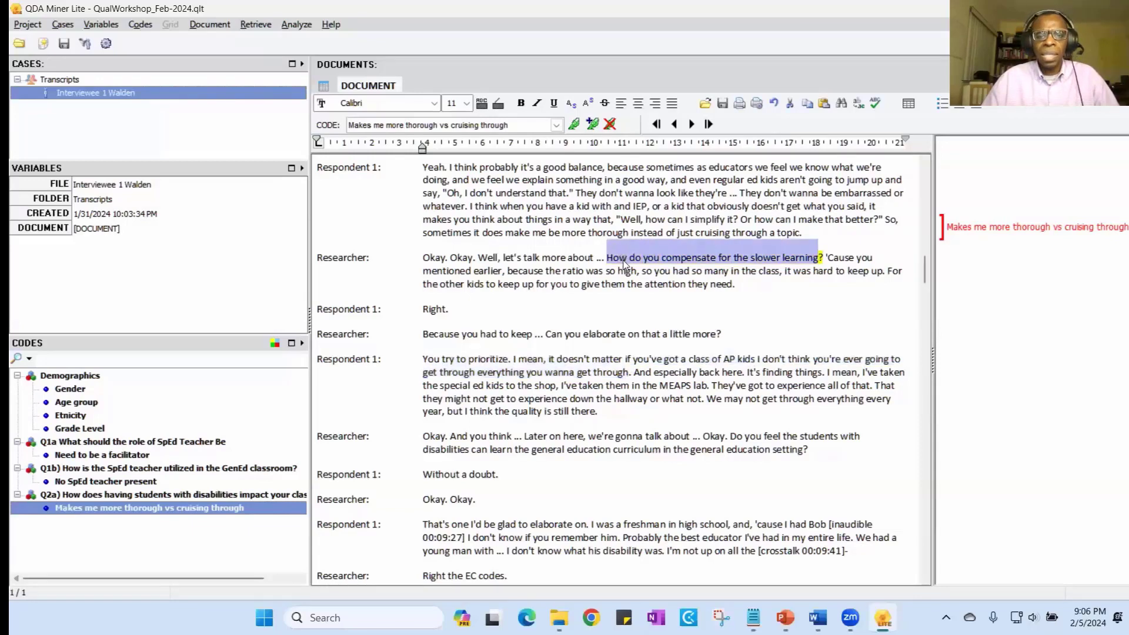
right_click(624, 260)
left_click(676, 343)
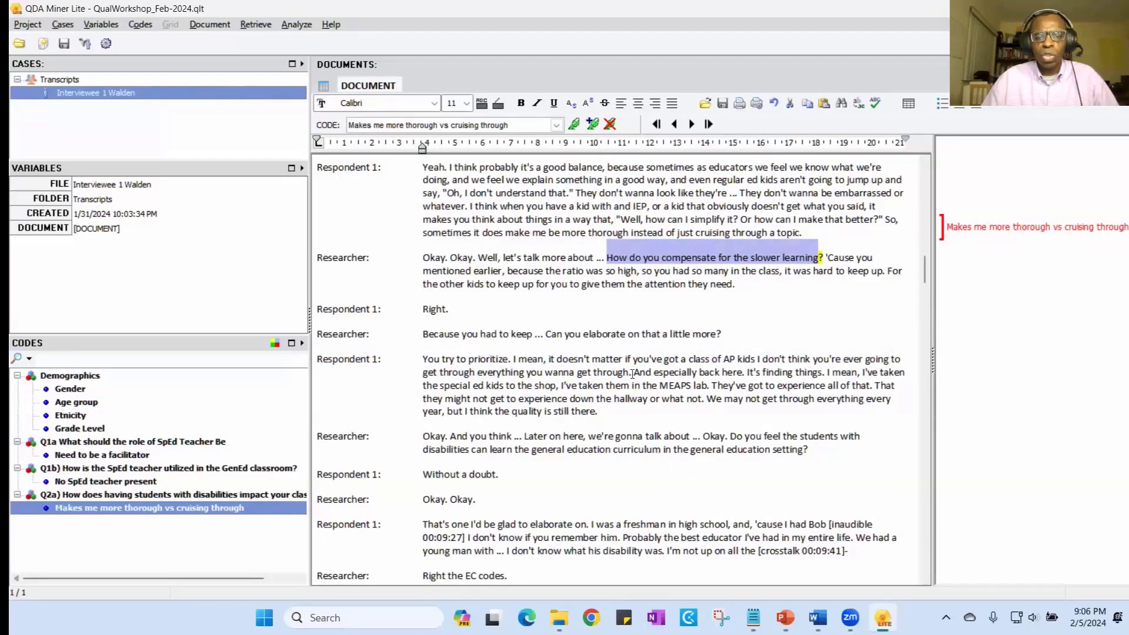
- Start a new code for the passage from "You try to prioritize" to "get through" under the category "Q2b) How do you compensate for the slower learning"
left_click_drag(631, 375, 423, 360)
left_click(593, 123)
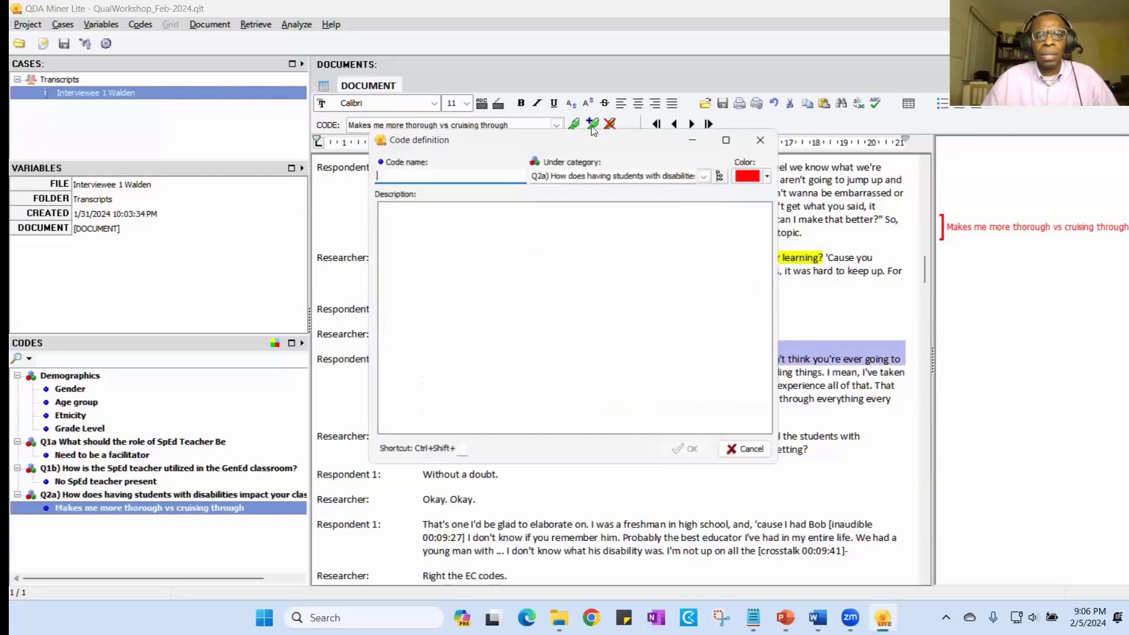
left_click(610, 175)
double_click(603, 175)
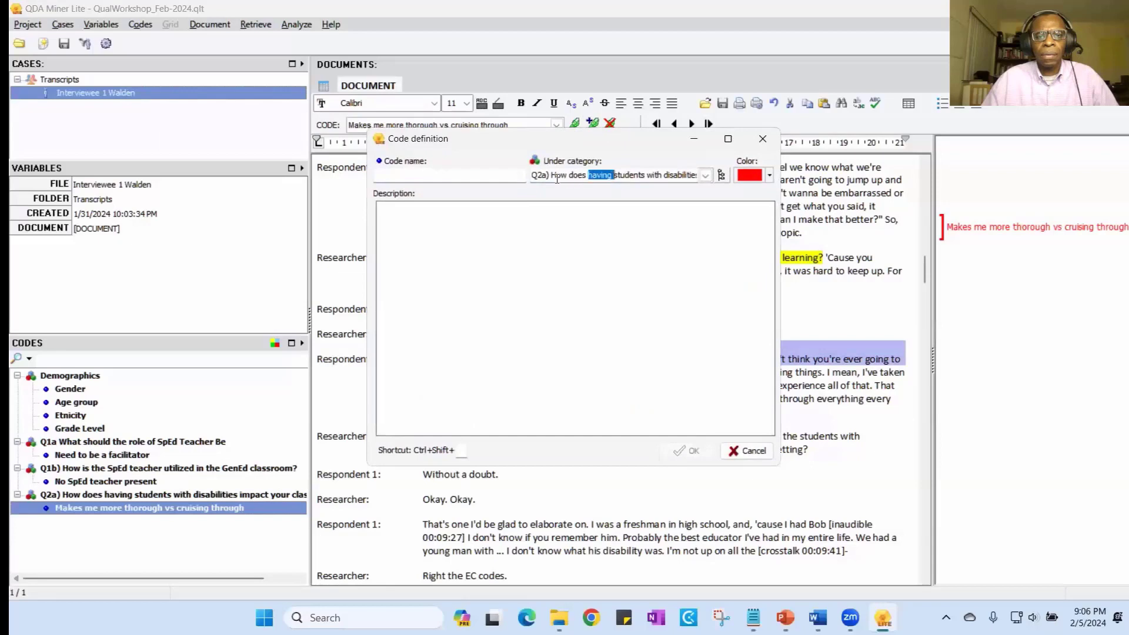
left_click_drag(533, 175, 811, 188)
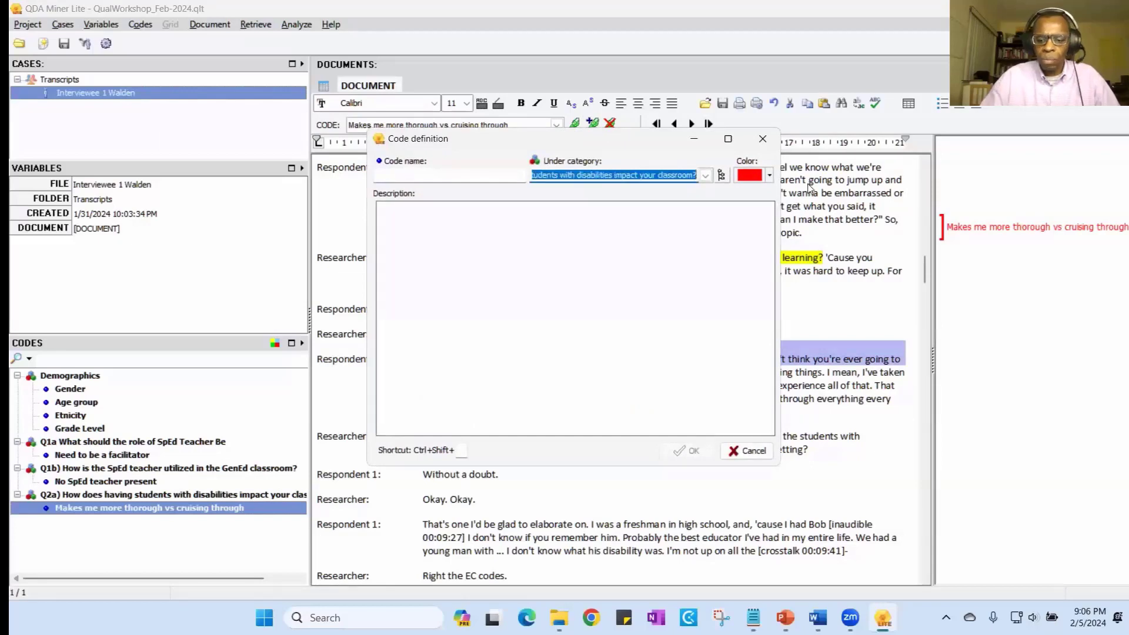
key("BackSpace")
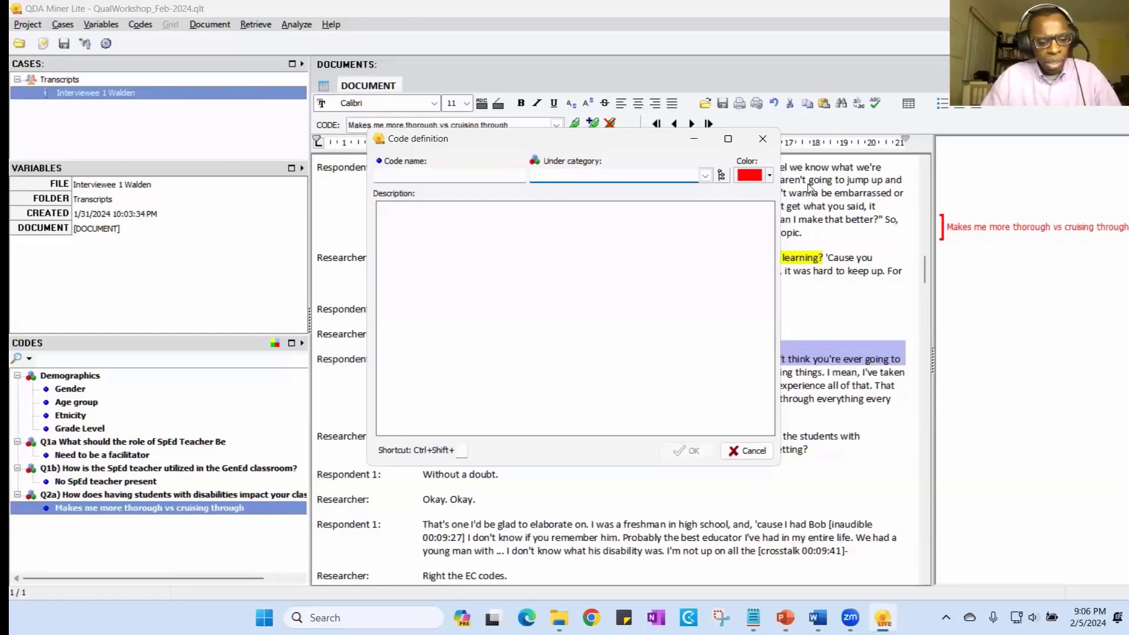
type("Q2b")
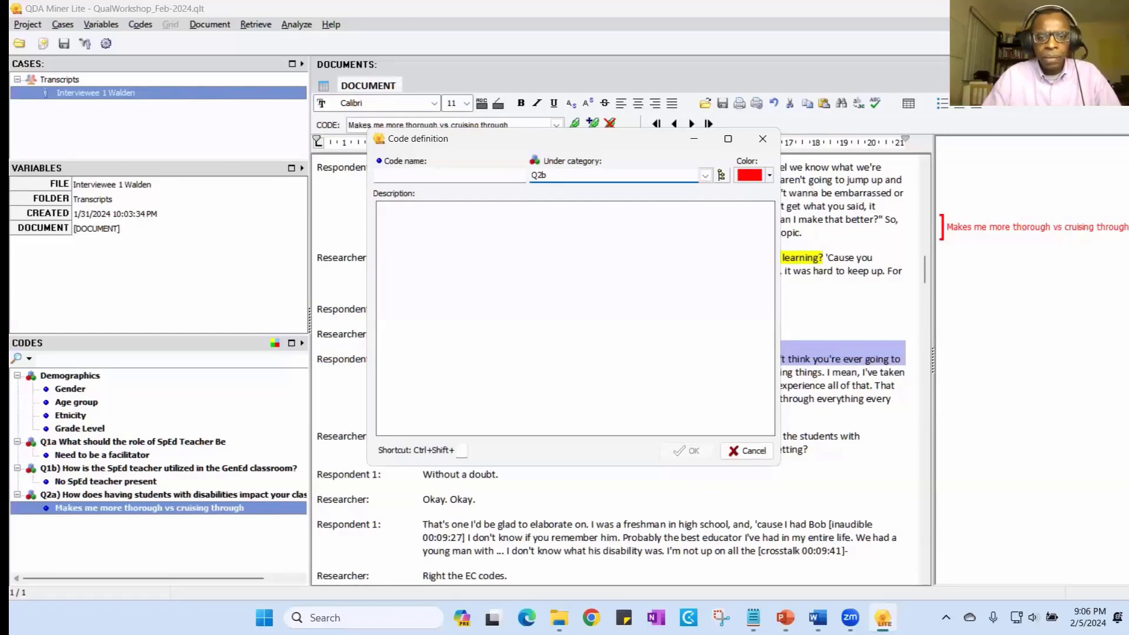
type(")")
key("ctrl+v")
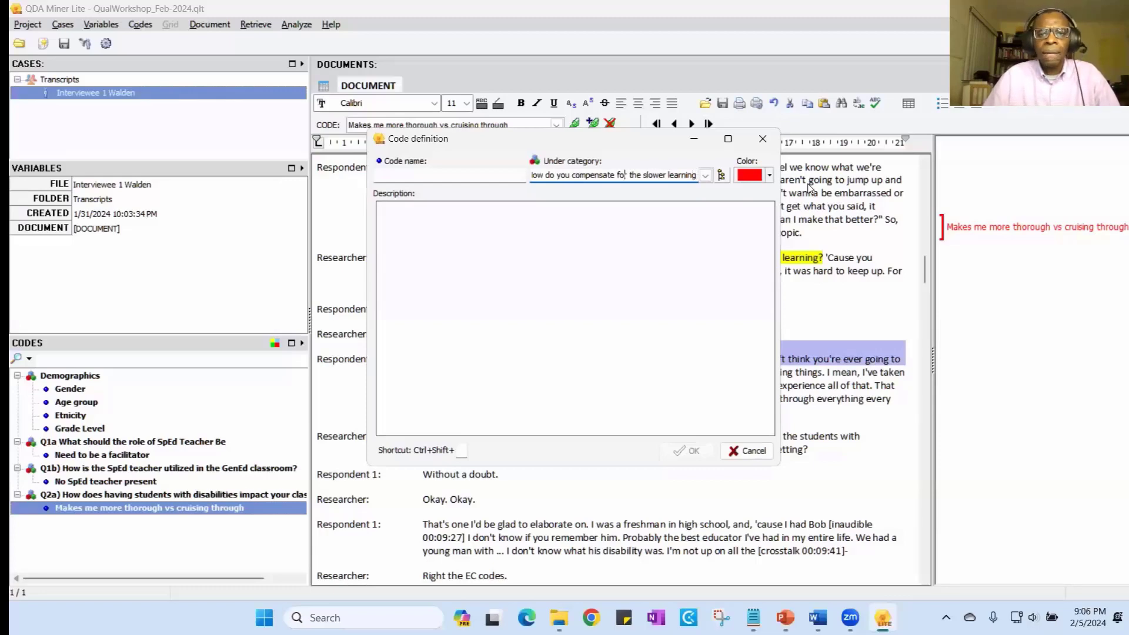
key("Home")
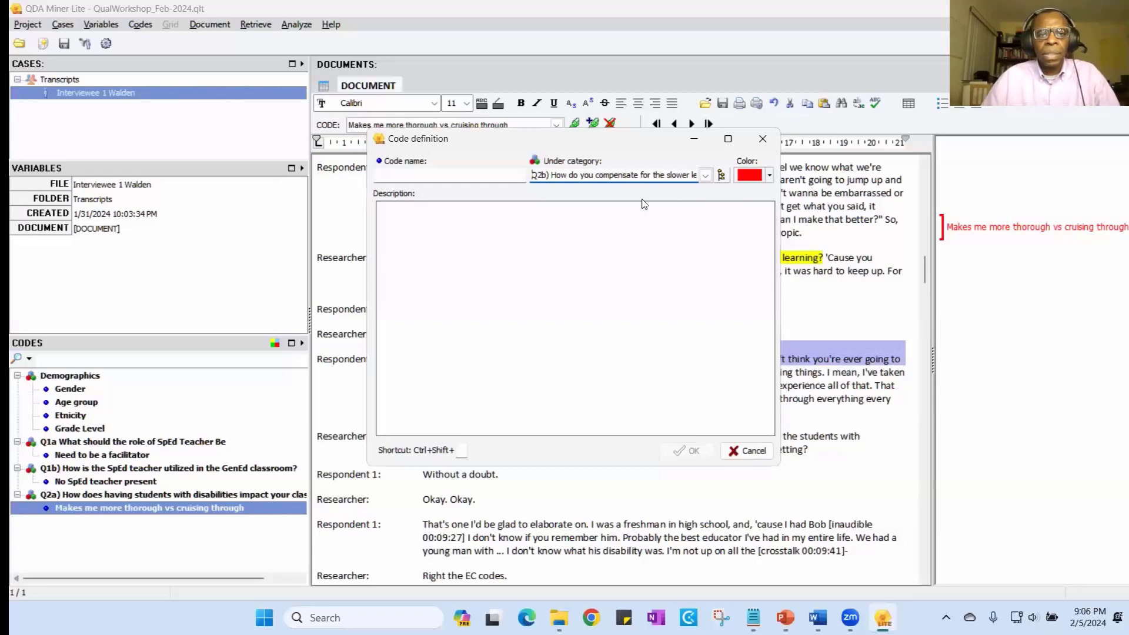
- Name the new code "You have to prioritize" and assign it to the selected passage
left_click(496, 175)
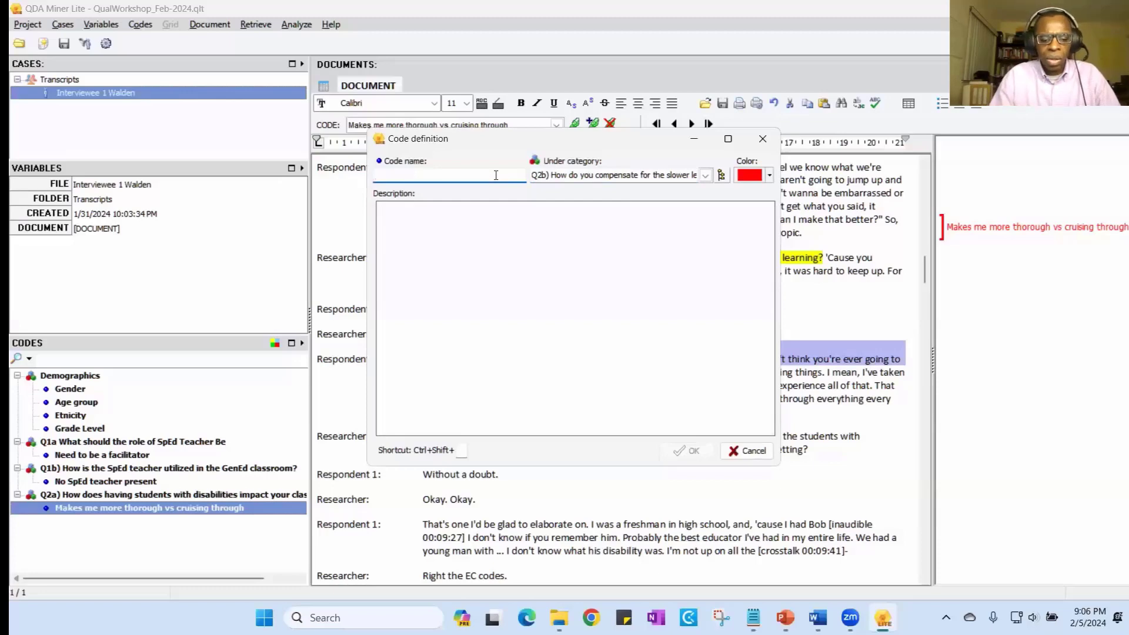
type("You")
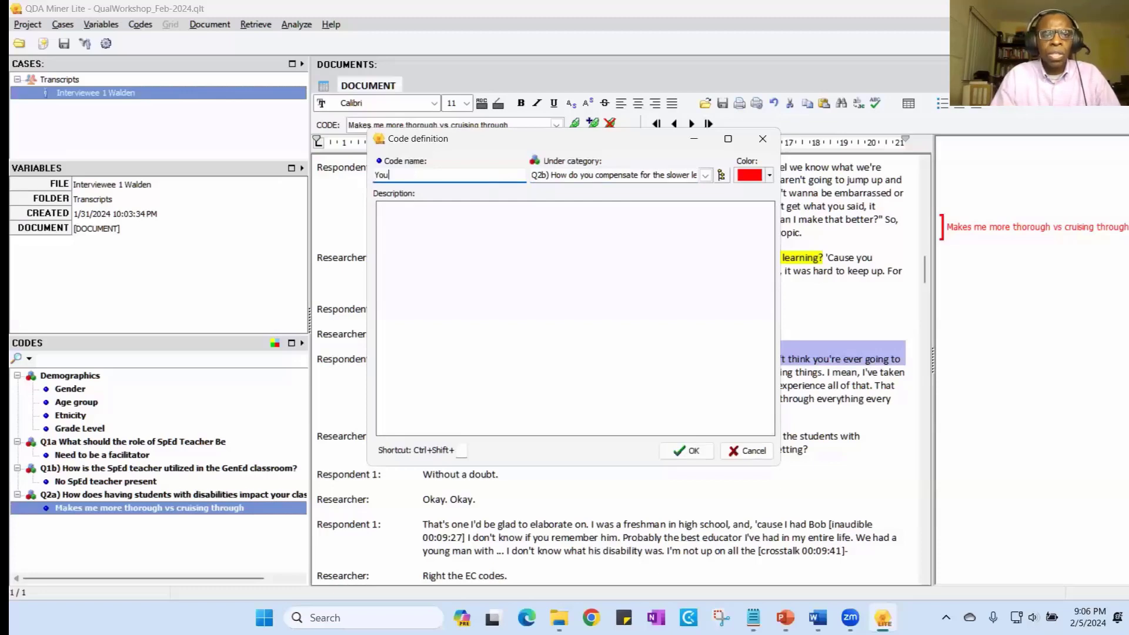
type(" have to pri")
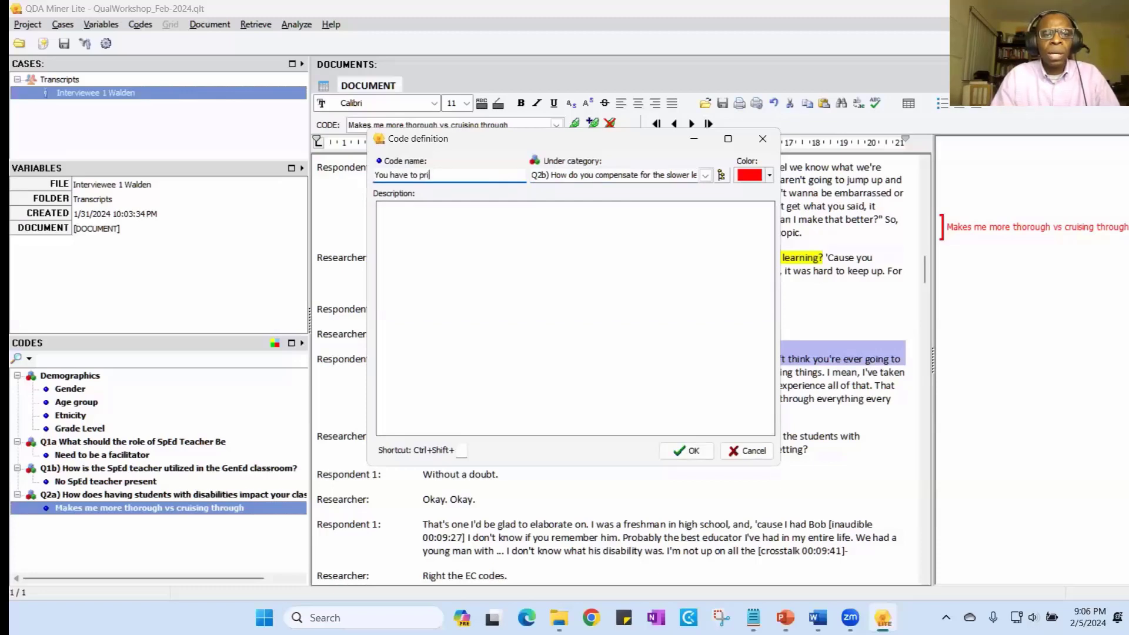
type("oritize")
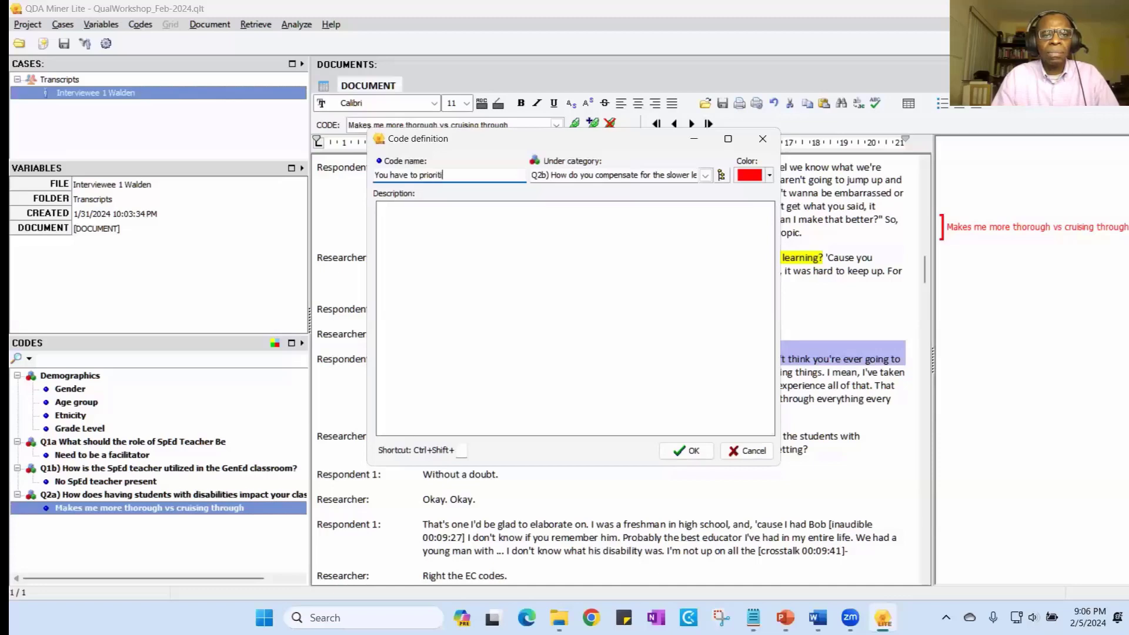
left_click(687, 451)
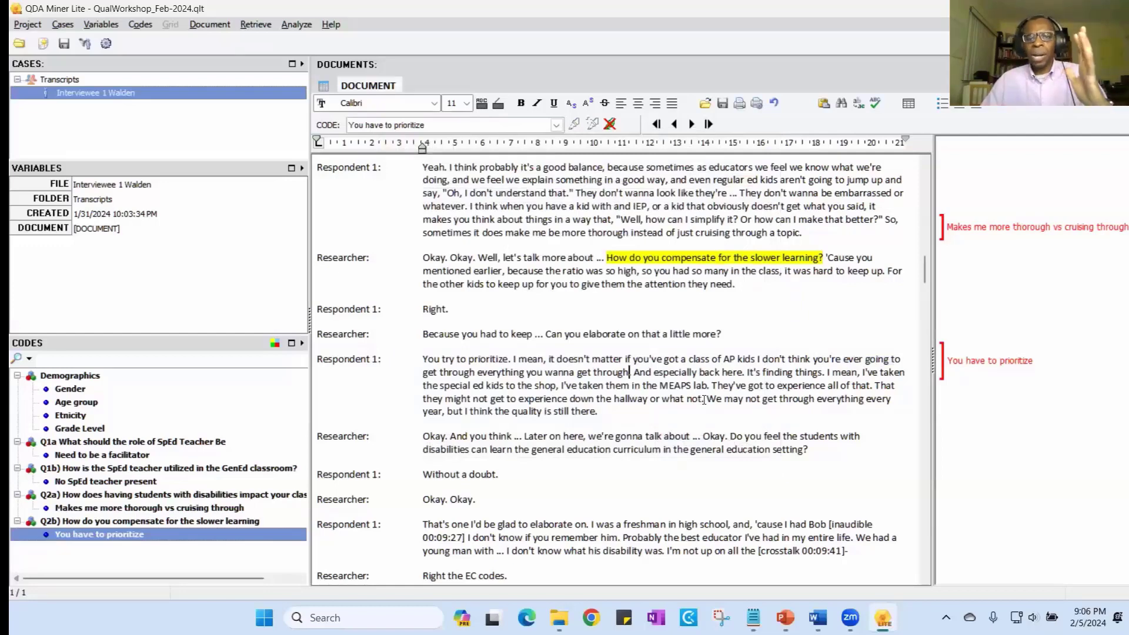
- Assign the existing code "You have to prioritize" to the passage "We may not get through everything every year, but I think the quality is still there."
left_click_drag(709, 400, 714, 407)
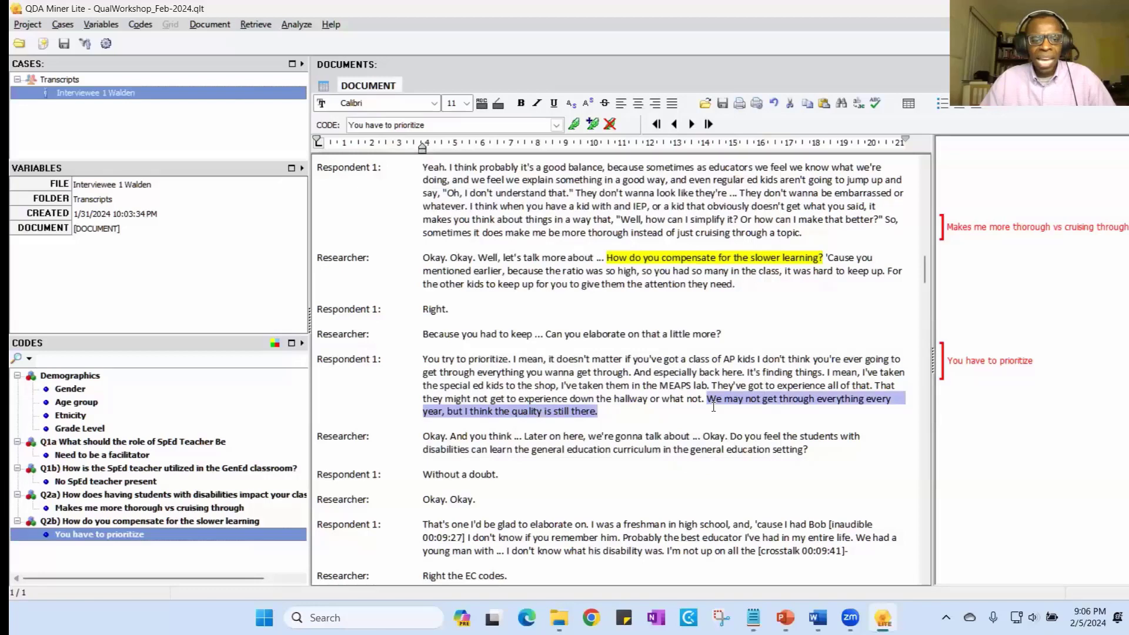
left_click(704, 424)
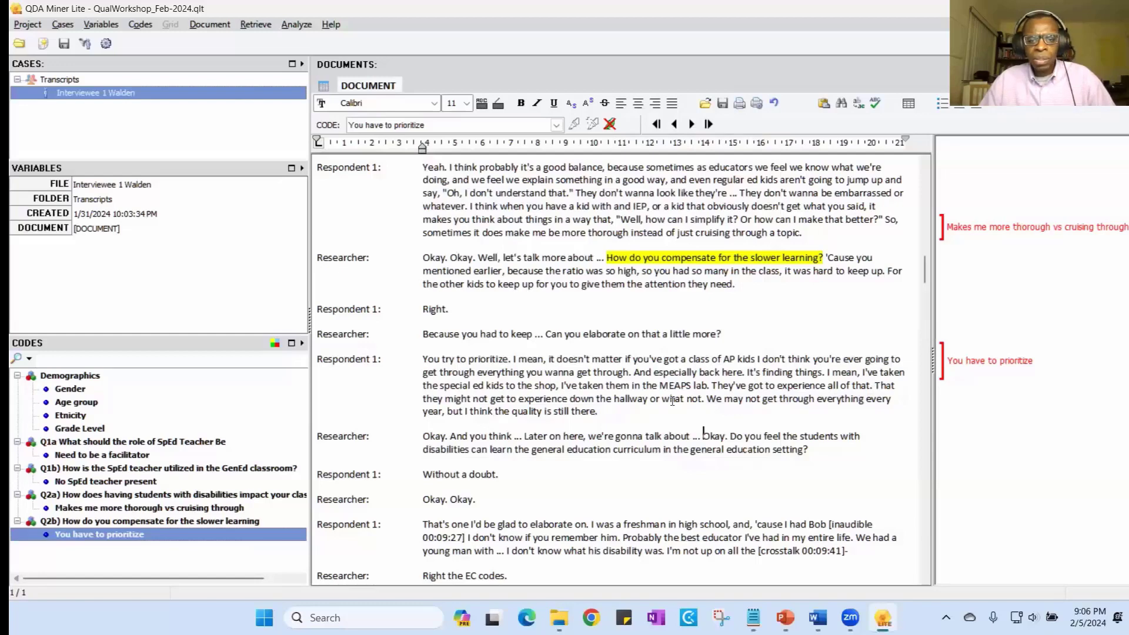
left_click_drag(708, 399, 712, 407)
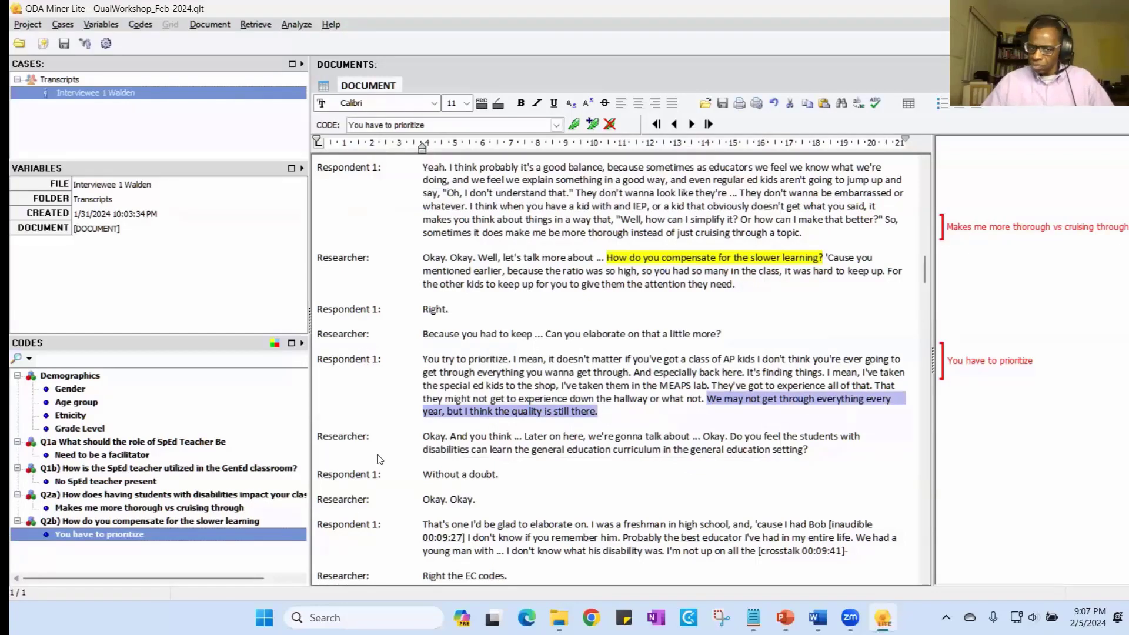
double_click(98, 534)
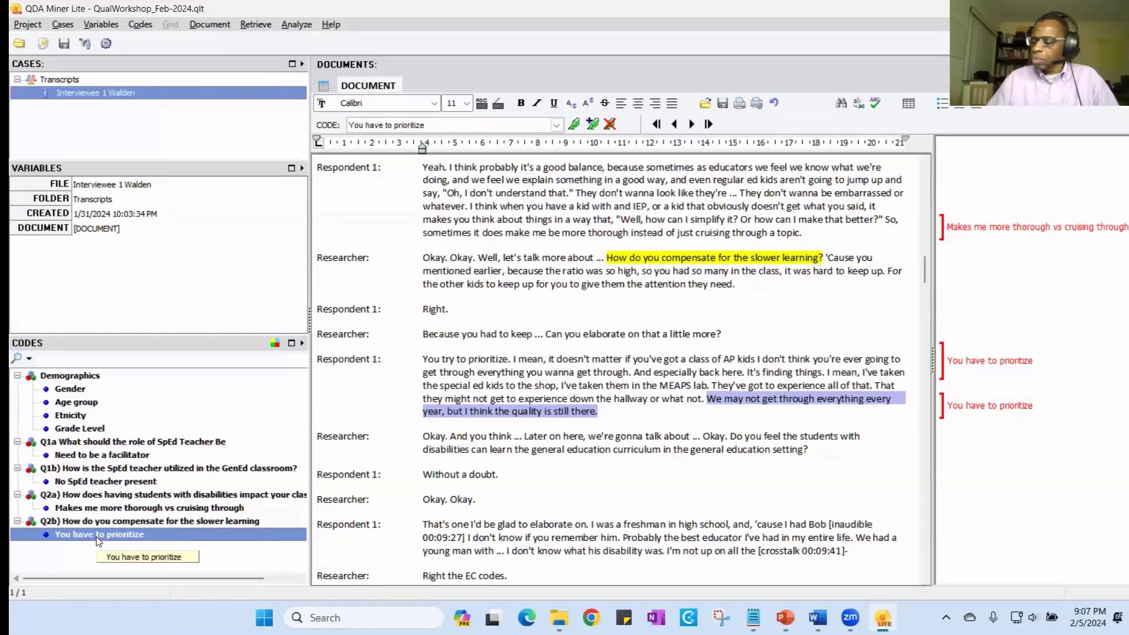
left_click(633, 428)
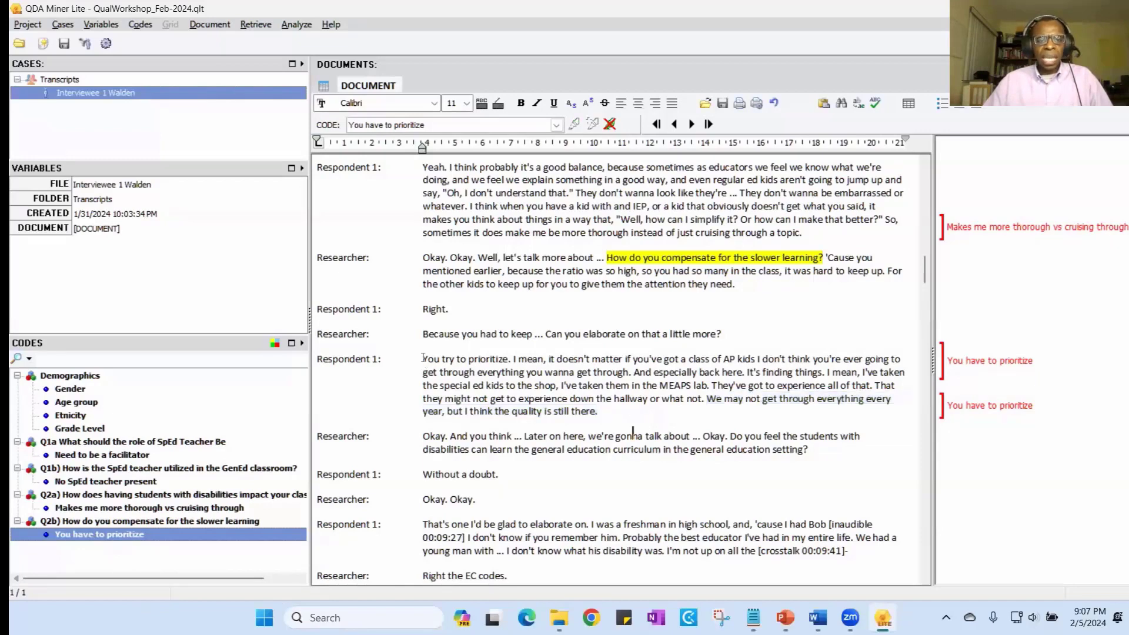
left_click_drag(423, 360, 623, 415)
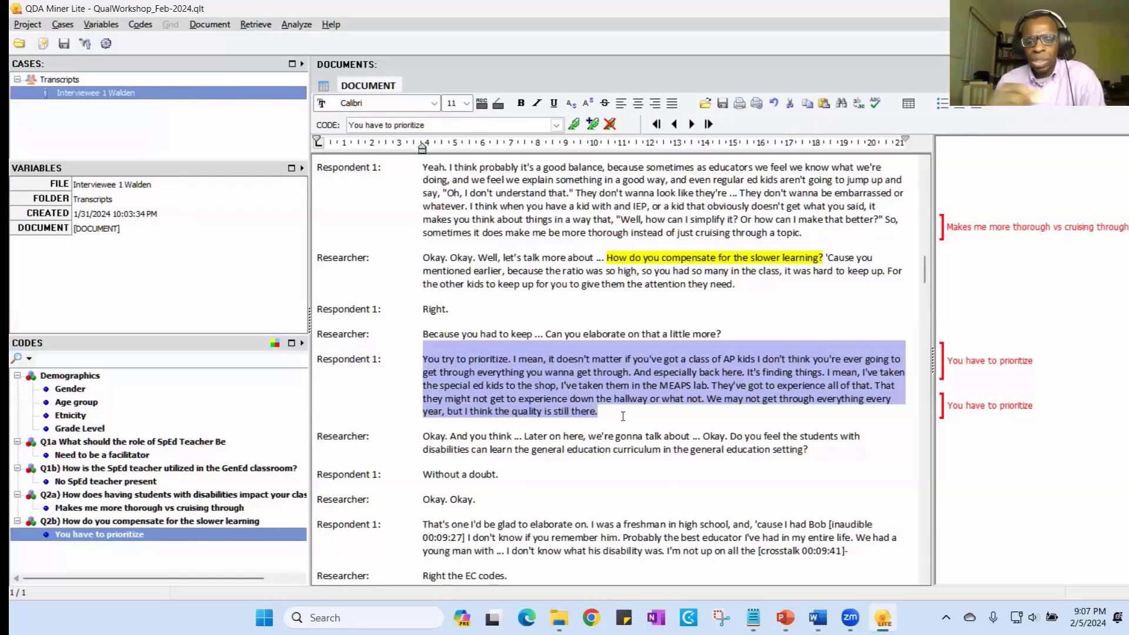
left_click(632, 415)
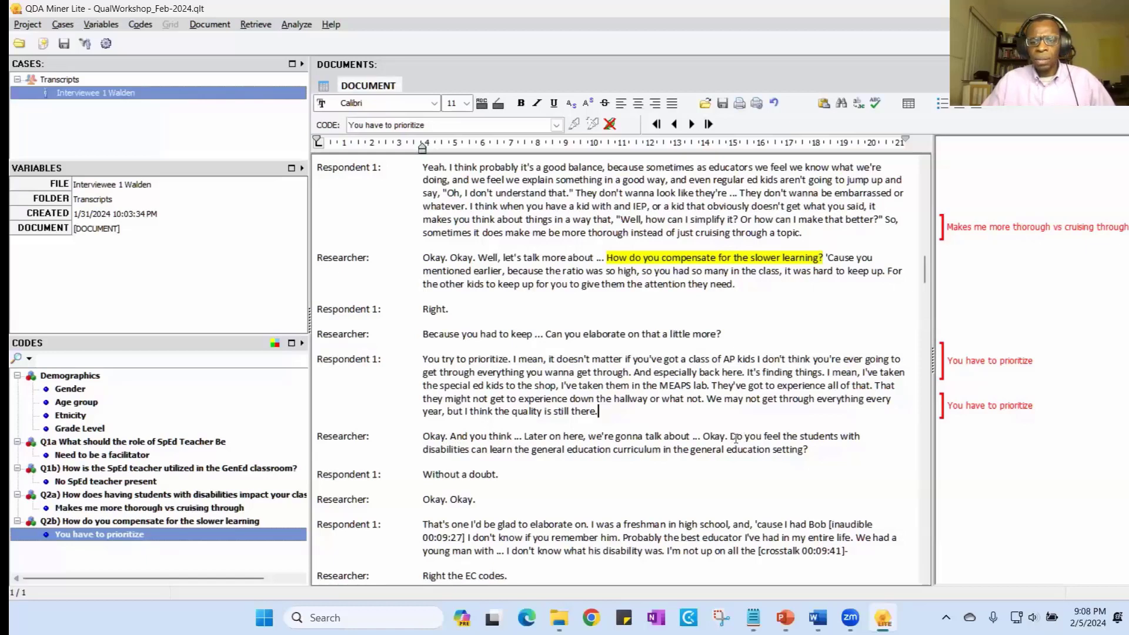
- Highlight the researcher's question "Do you feel the students with disabilities can learn the general education curriculum in the general education setting?" in yellow
left_click_drag(731, 438, 809, 452)
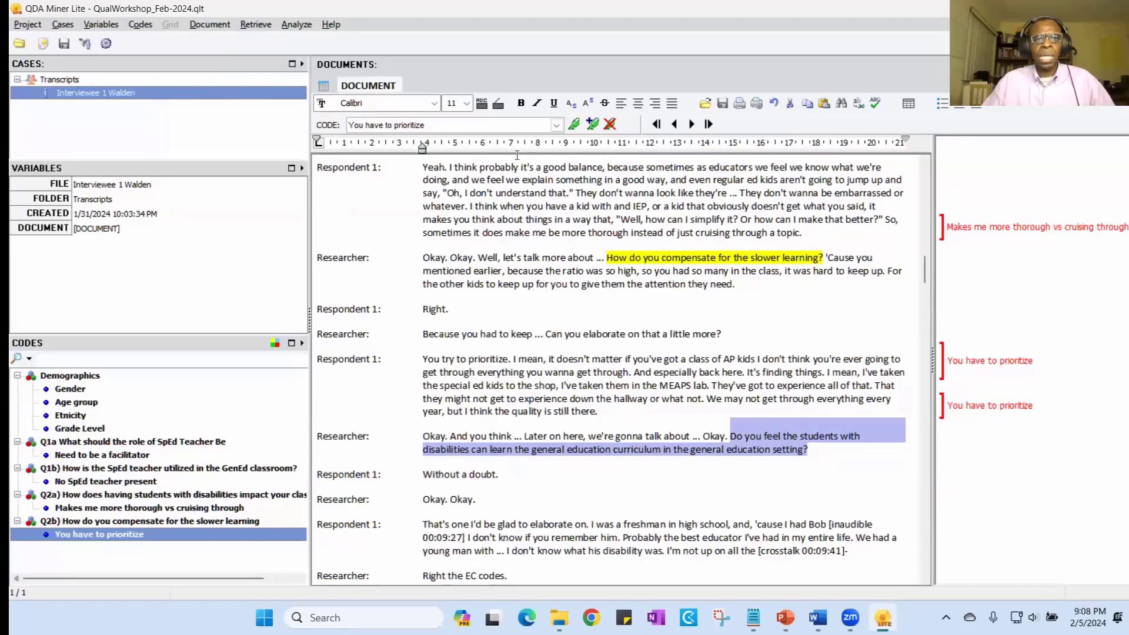
left_click(499, 105)
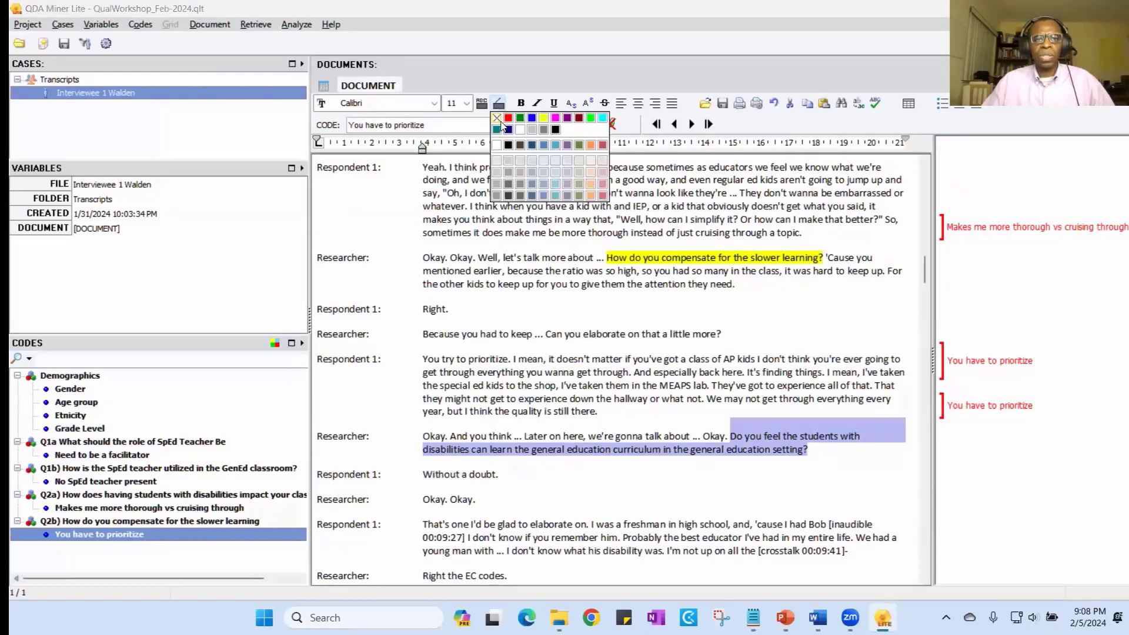
left_click(543, 120)
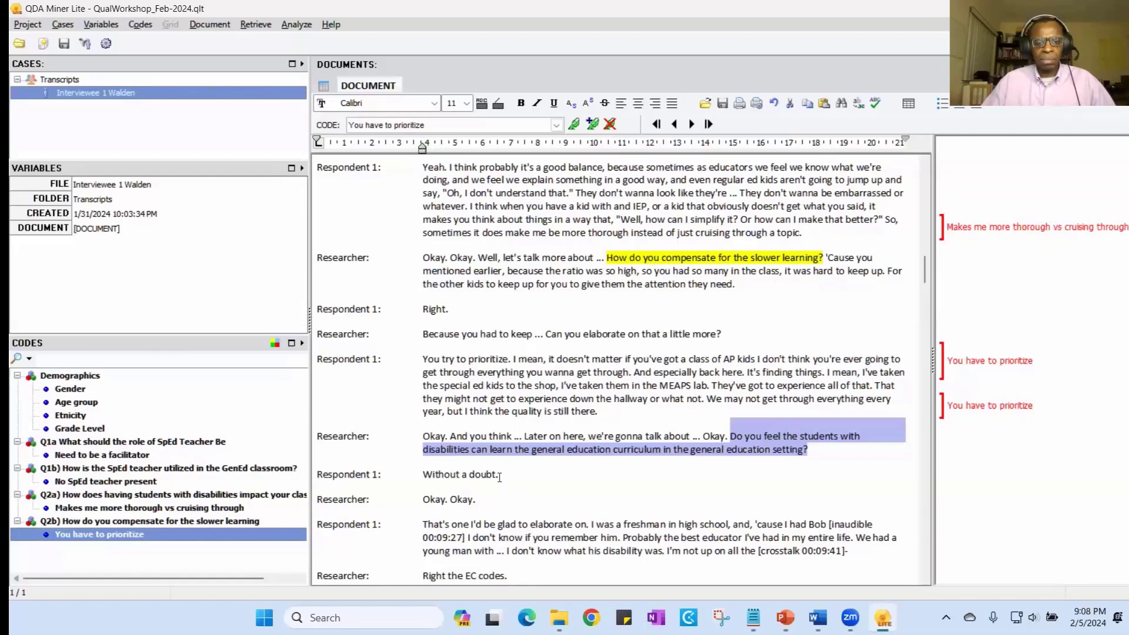
- Start a new code for the answer "Without a doubt." under the category "Q3a) Can SWD learn in the GenEd Classroom?"
left_click_drag(499, 477, 423, 475)
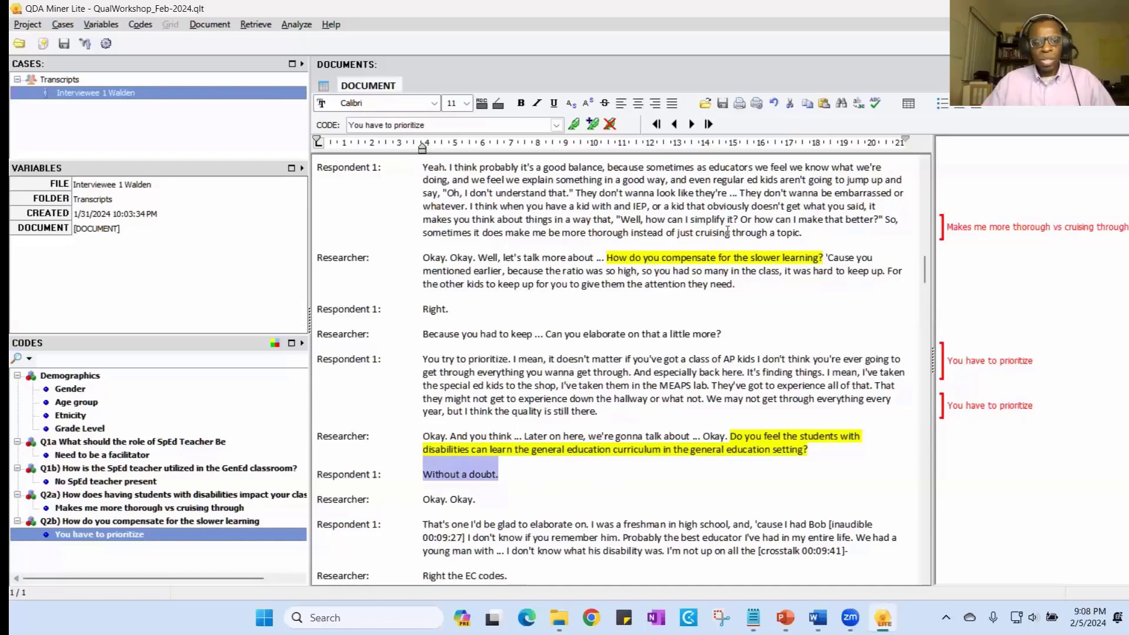
scroll(734, 360, "down", 1)
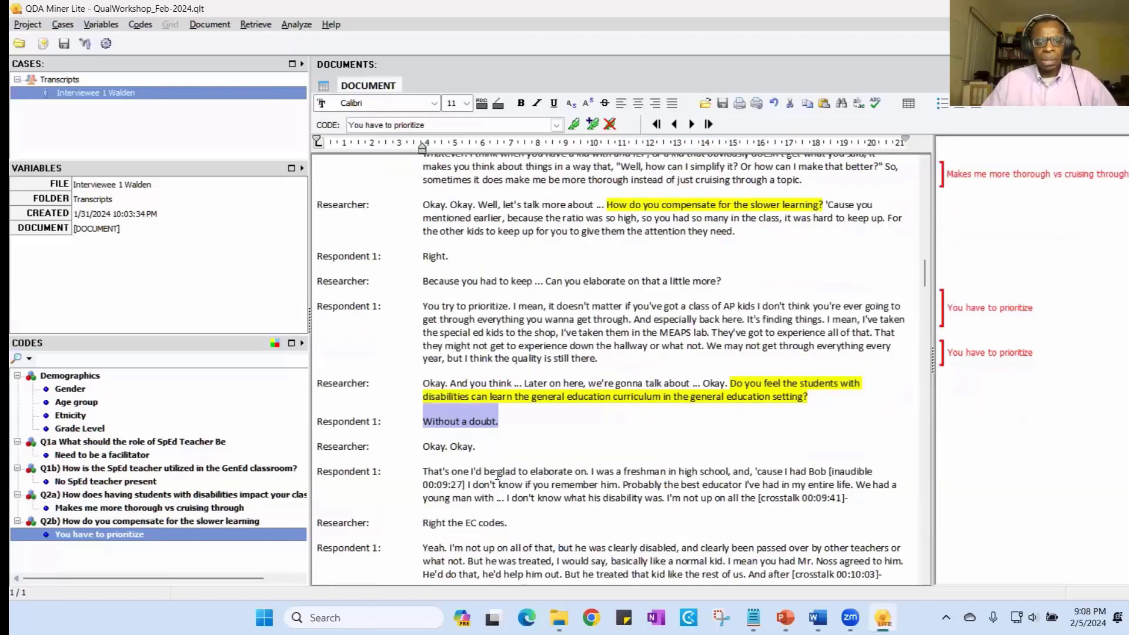
left_click(593, 124)
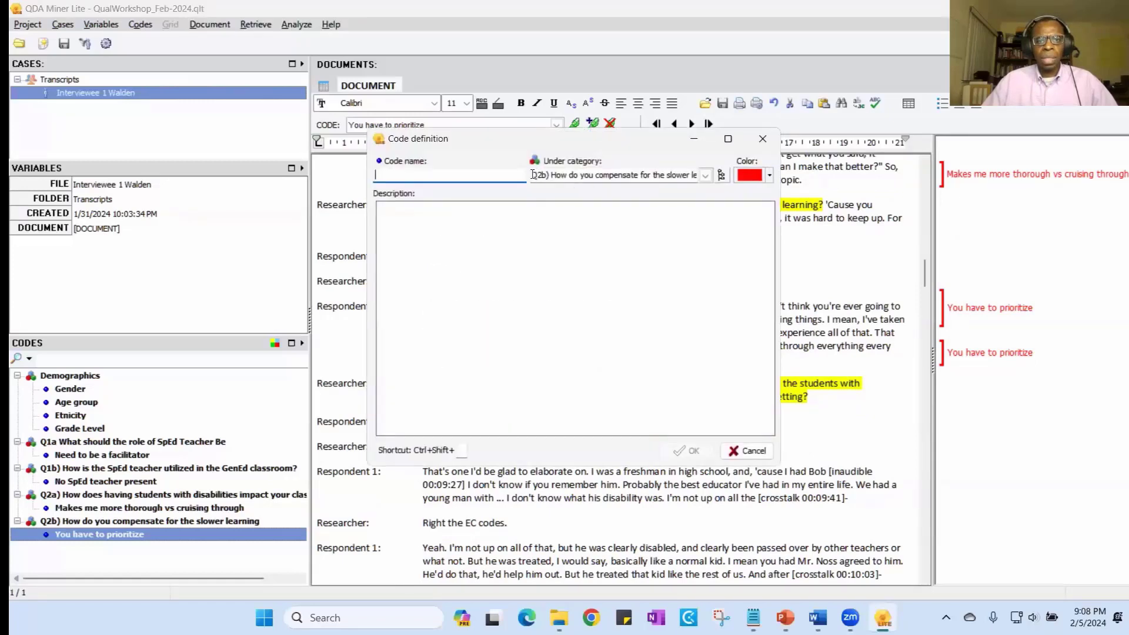
key("Tab")
key("BackSpace")
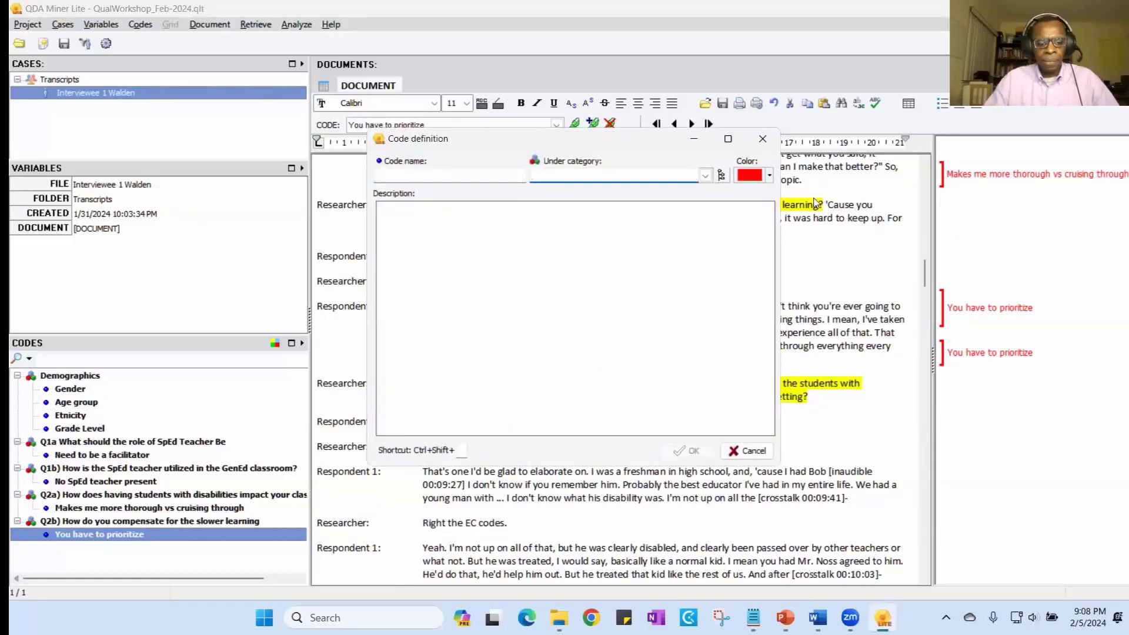
type("Q")
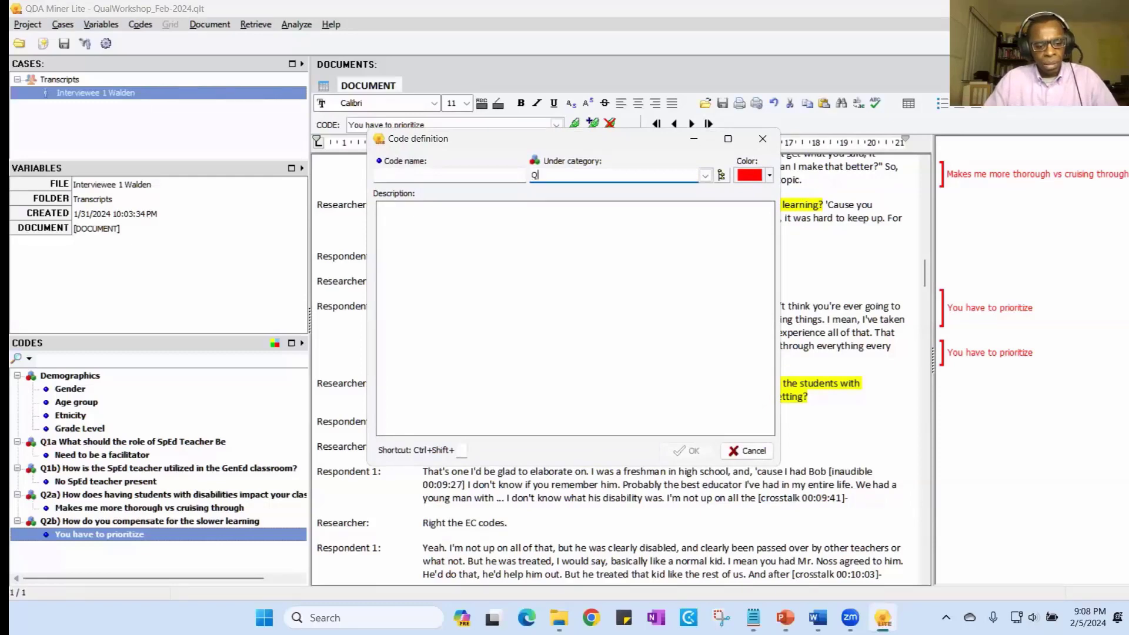
type("3a")
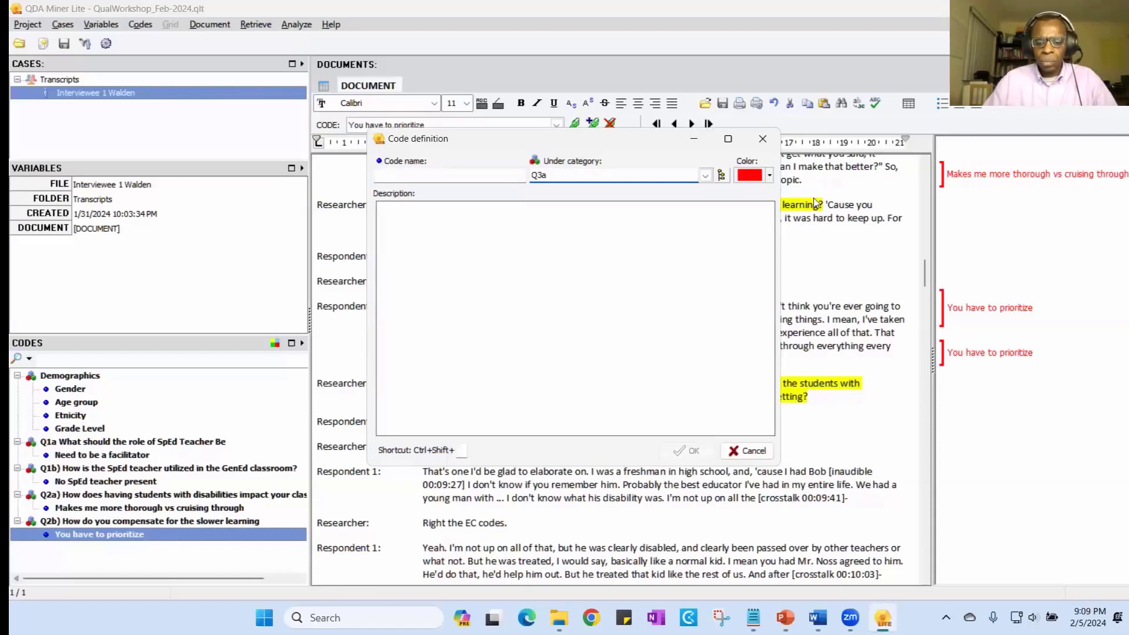
type(") Can students")
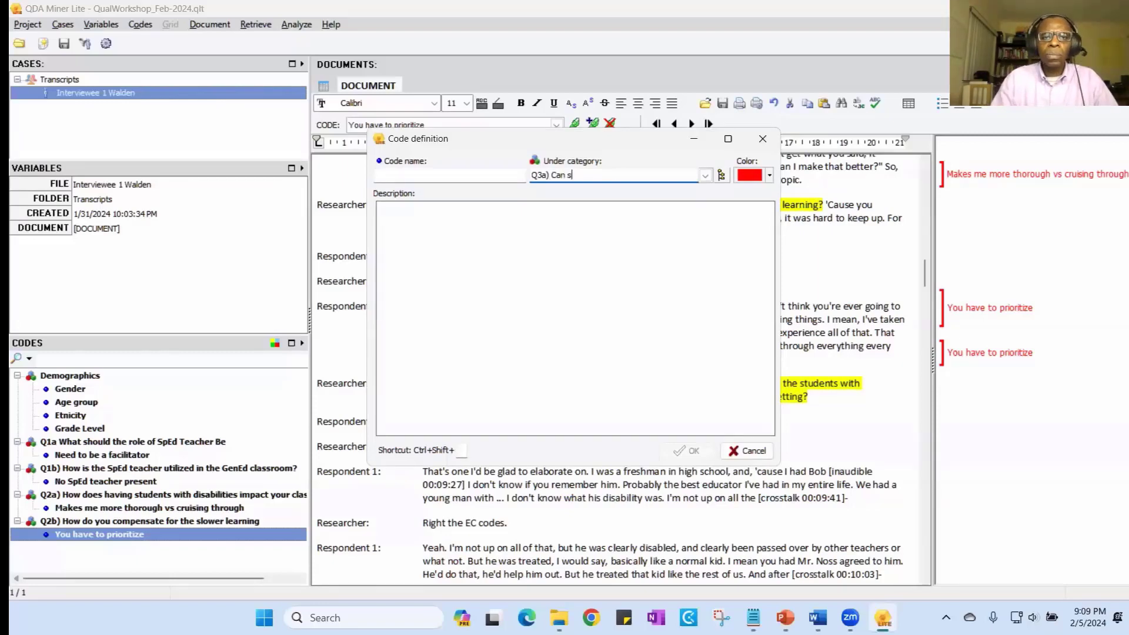
key("BackSpace")
key("BackSpace")
key("BackSpace")
key("BackSpace")
key("BackSpace")
key("BackSpace")
key("BackSpace")
key("BackSpace")
key("BackSpace")
type("learn in the Ge")
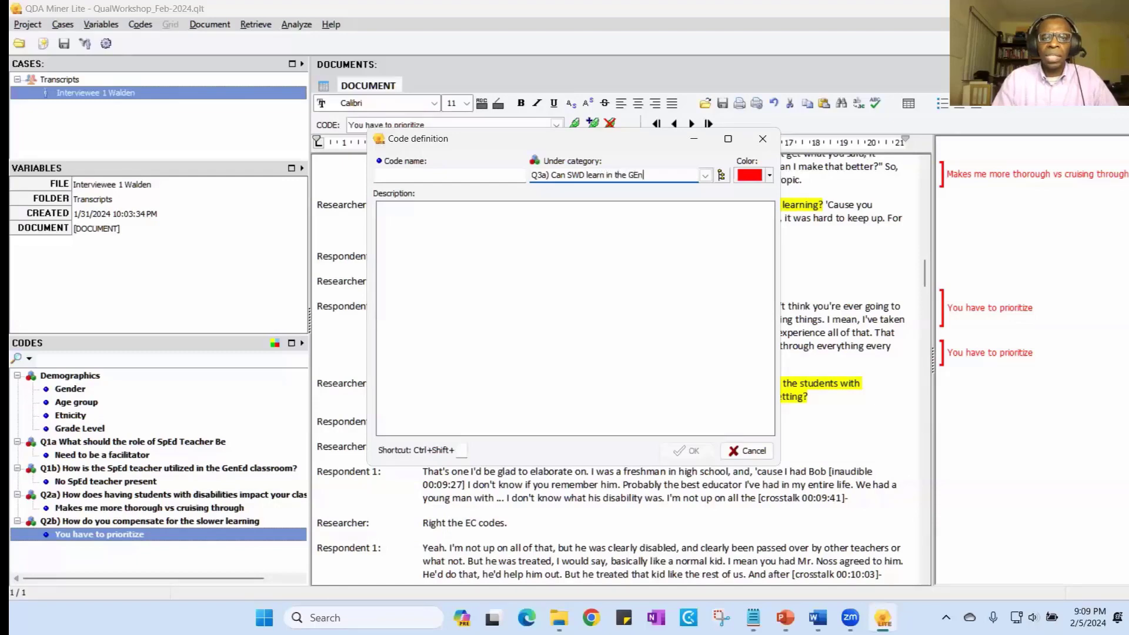
type("nEd Cla")
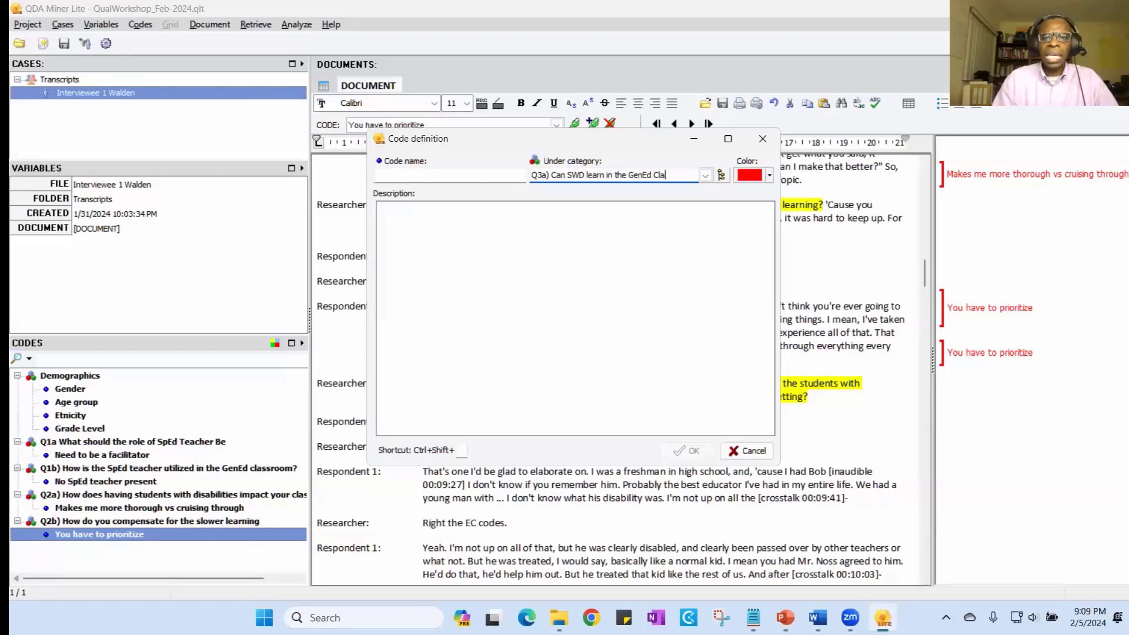
type("ssroom")
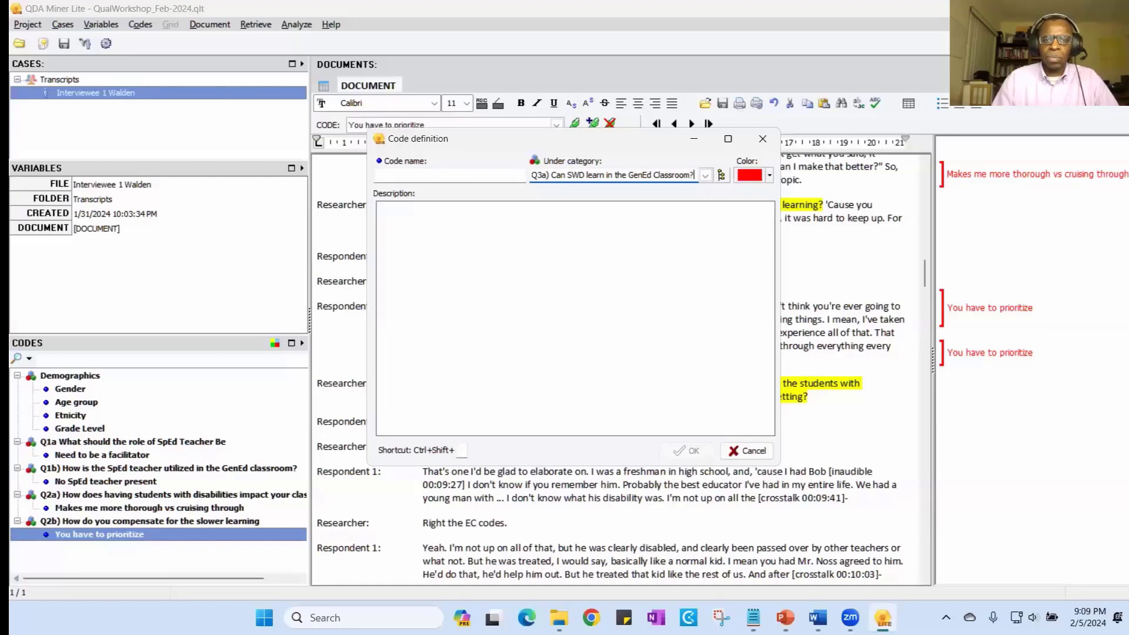
- Name the new code "Without a doubt" and assign it to the selected answer
left_click(479, 177)
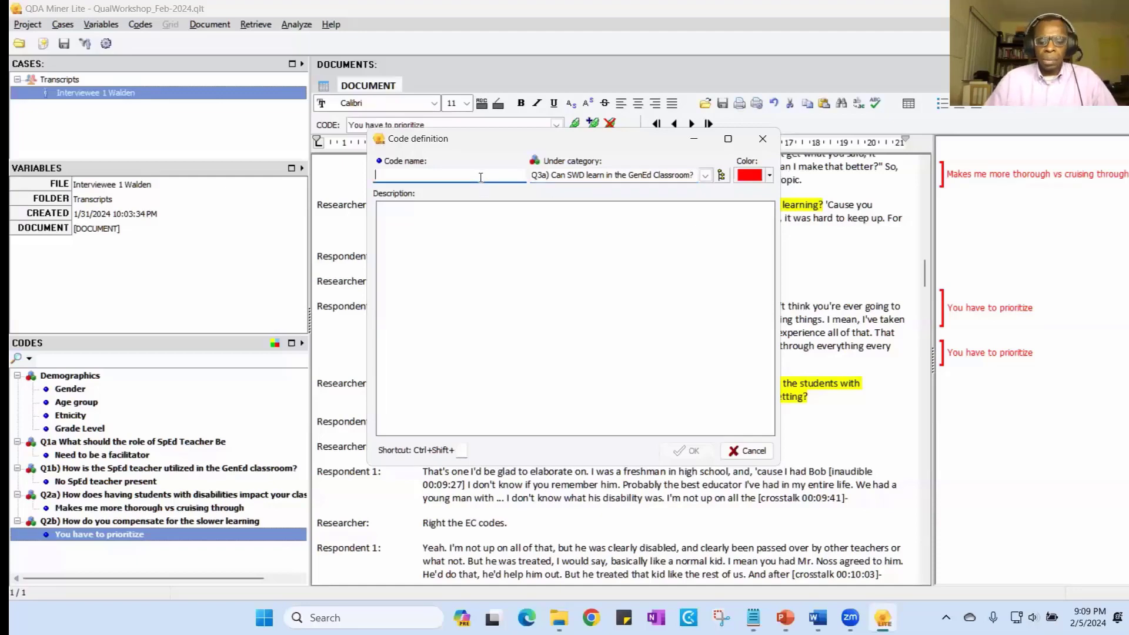
type("Without a ")
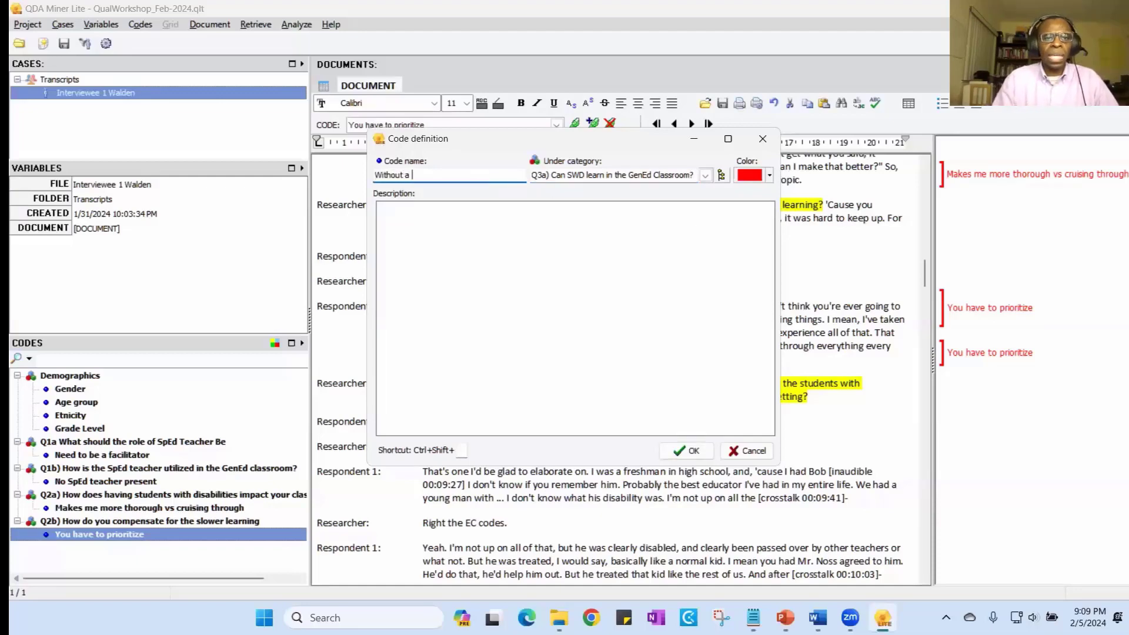
type("doubt")
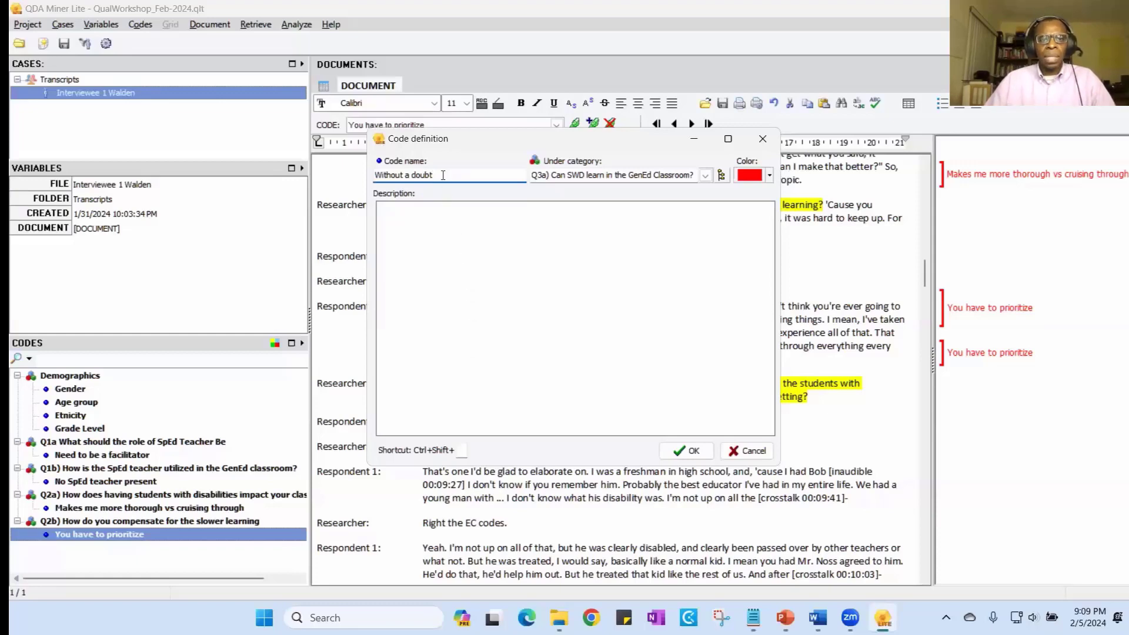
left_click_drag(431, 175, 362, 174)
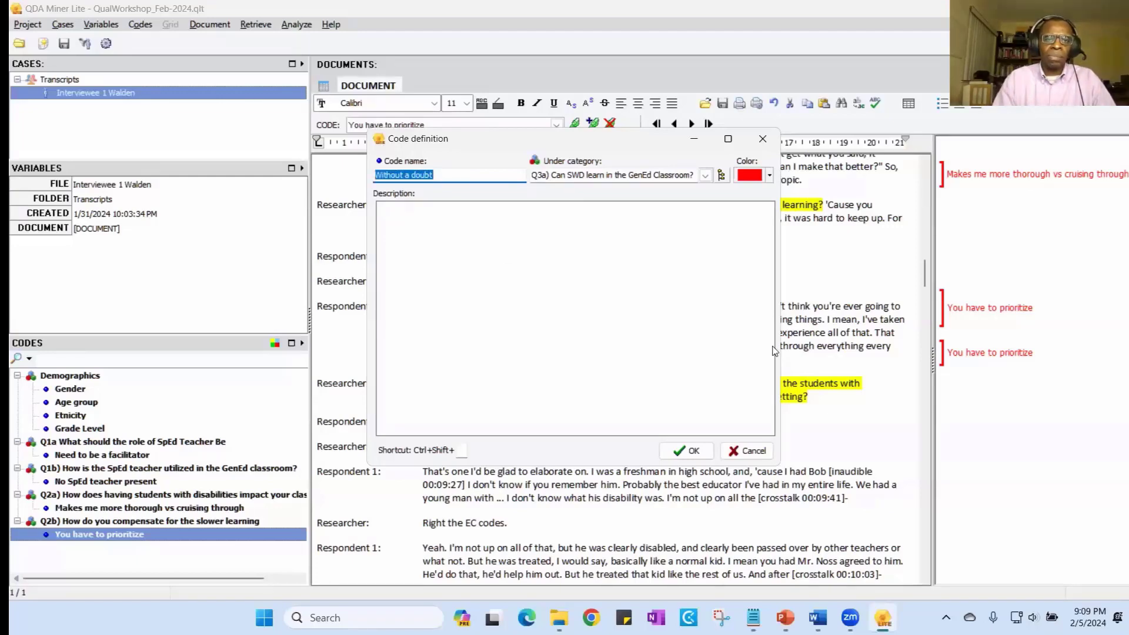
left_click(692, 451)
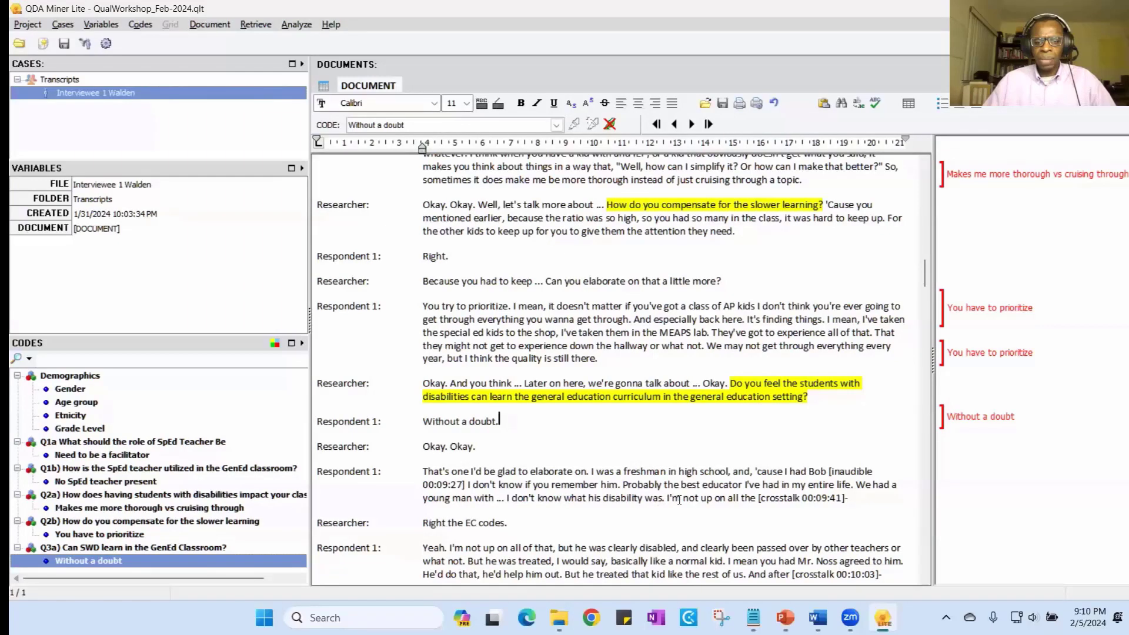
- Assign the existing code "Without a doubt" to the passage from "but he was clearly disabled" through "basically like a normal kid."
scroll(746, 503, "down", 1)
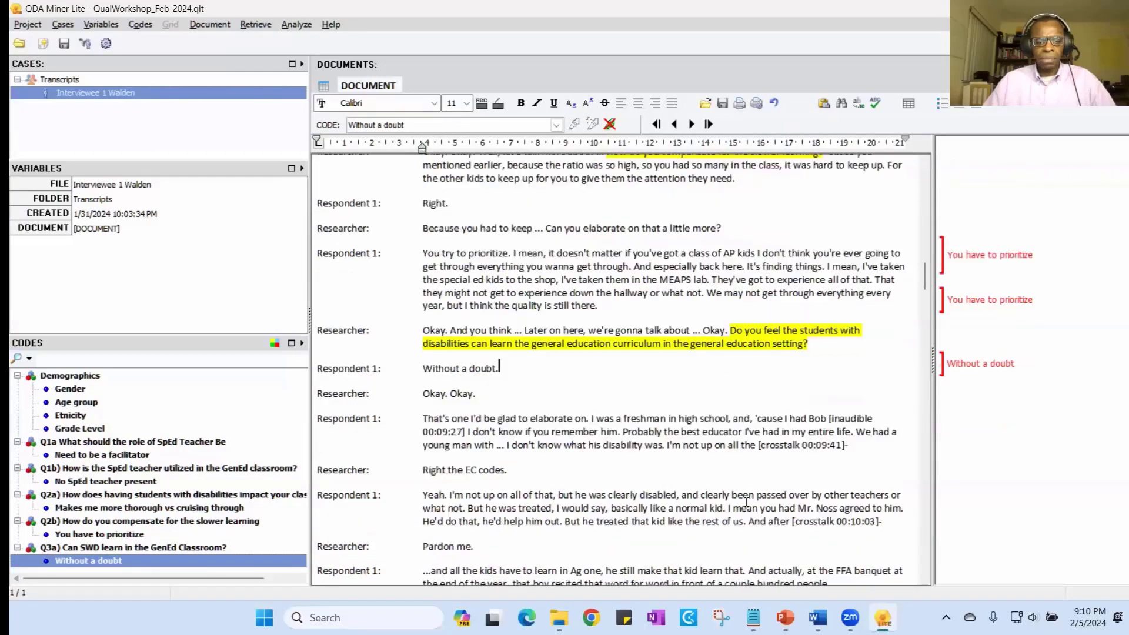
scroll(746, 503, "down", 1)
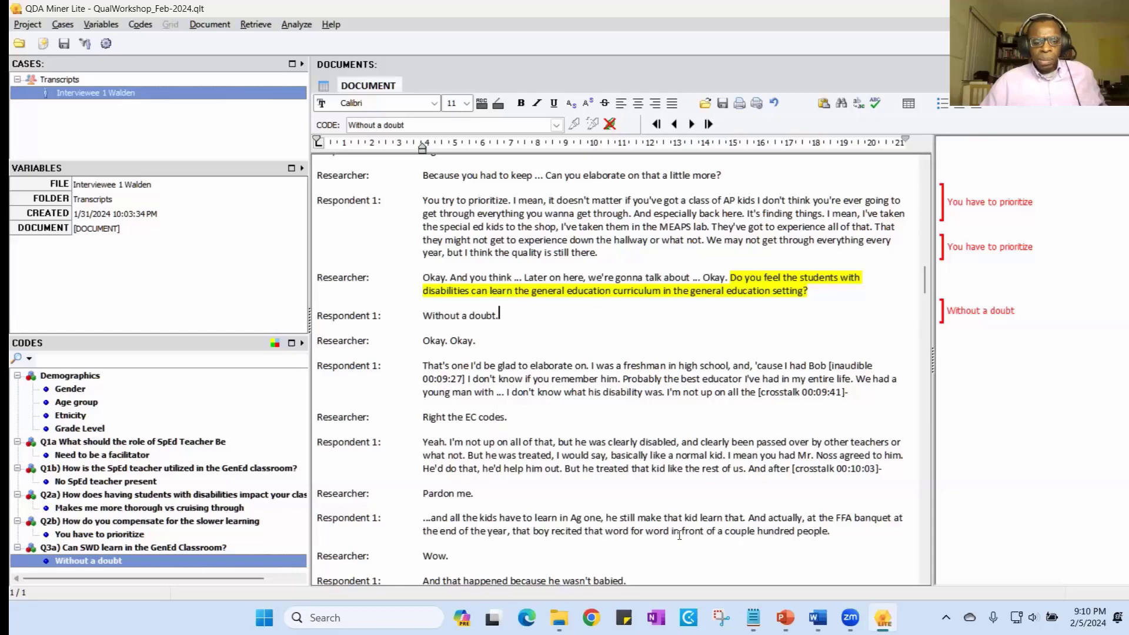
scroll(664, 547, "down", 1)
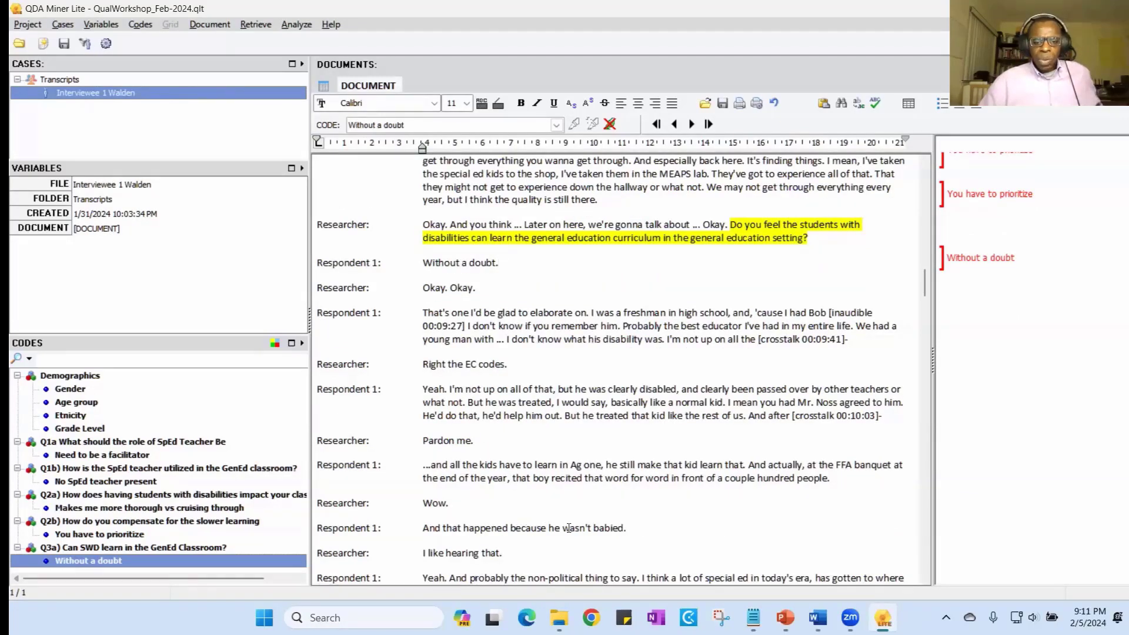
scroll(568, 528, "down", 1)
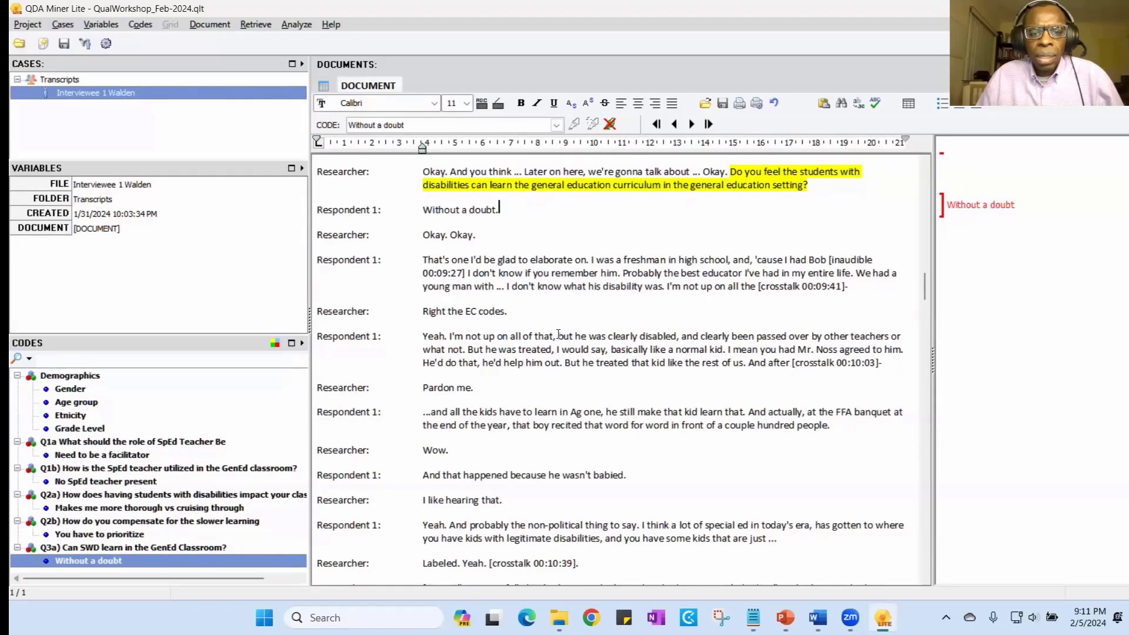
left_click_drag(558, 336, 729, 351)
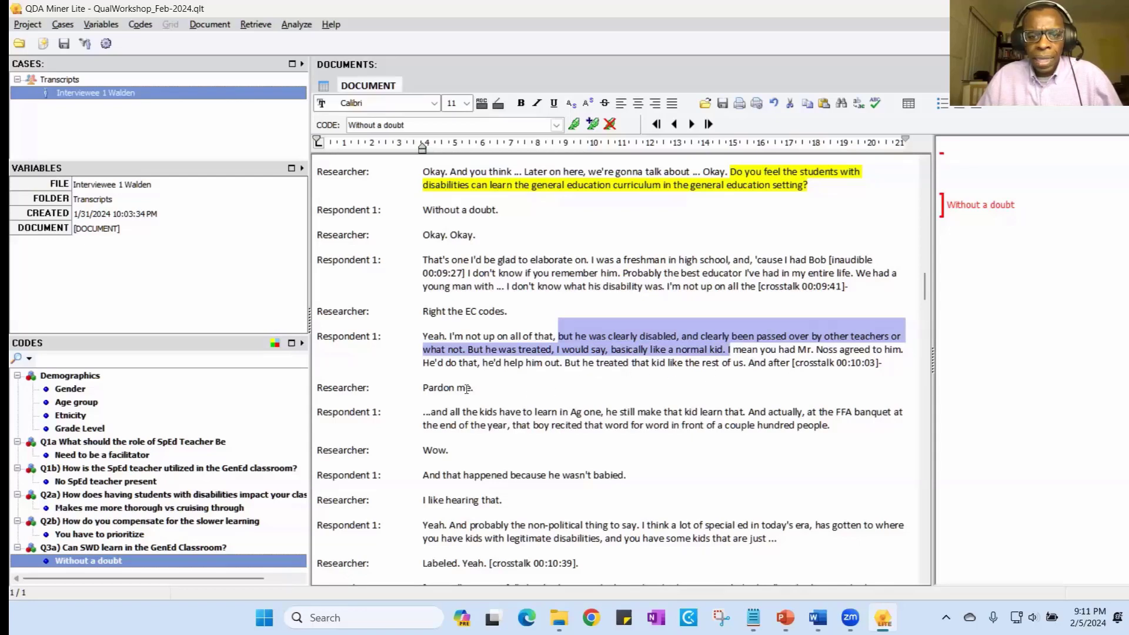
scroll(160, 516, "down", 1)
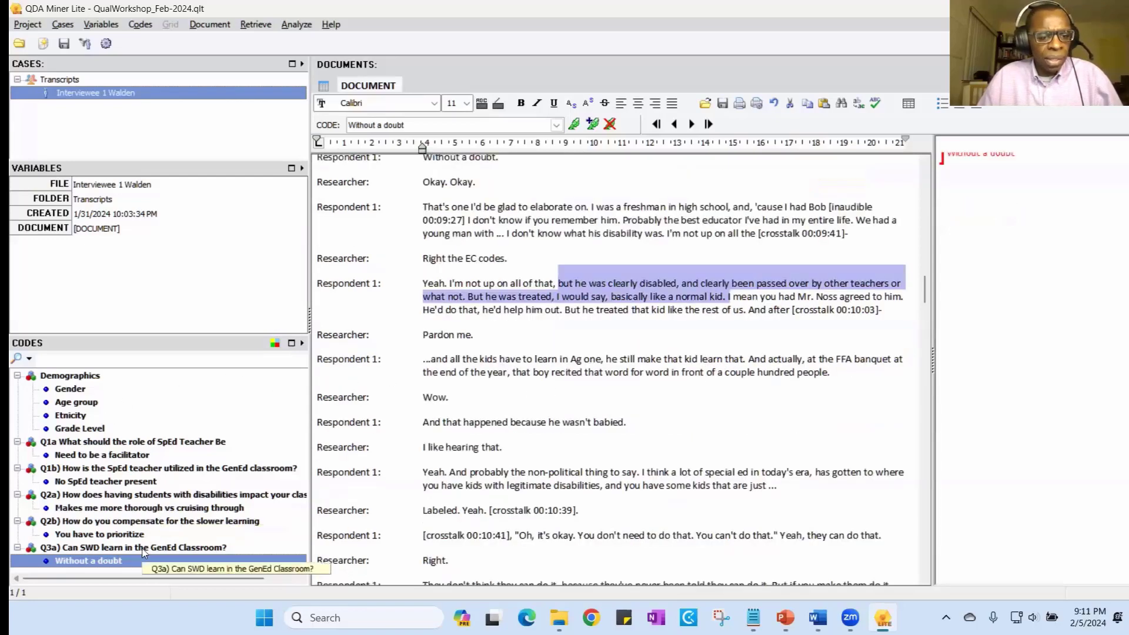
double_click(98, 563)
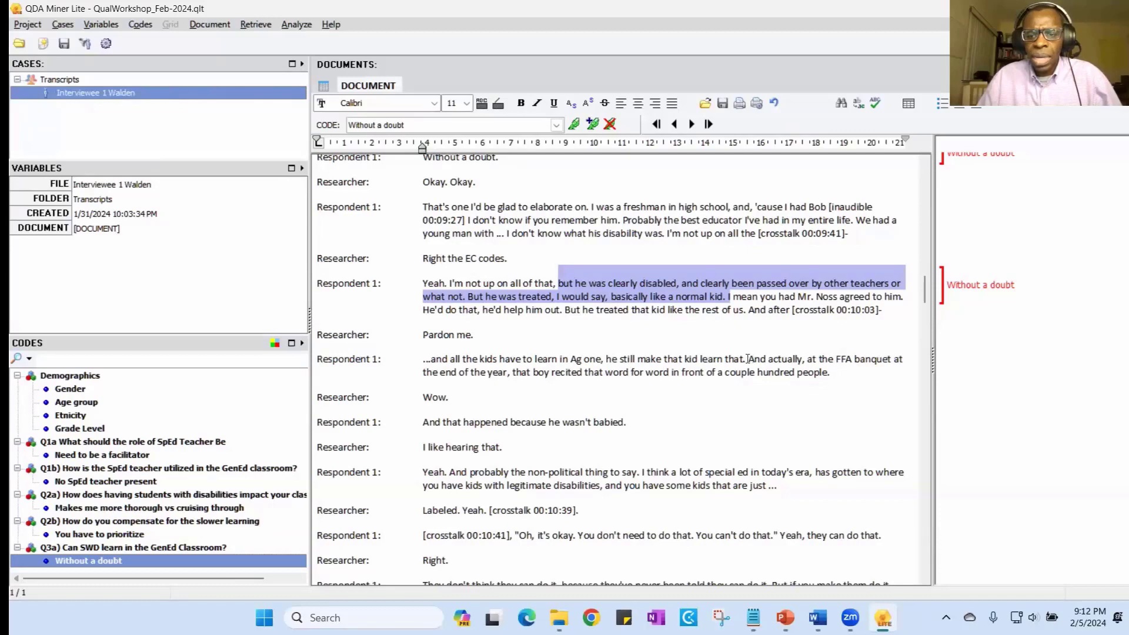
- Assign the code "Without a doubt" to the passage from "And actually, at the FFA banquet" through "a couple hundred people."
left_click_drag(748, 360, 901, 371)
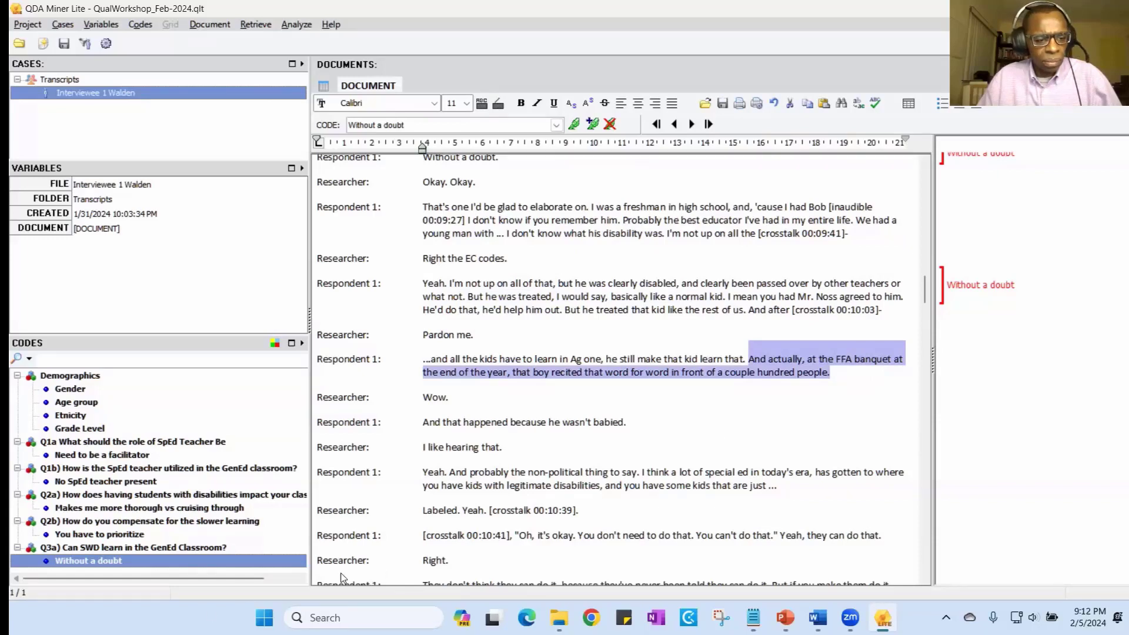
double_click(109, 561)
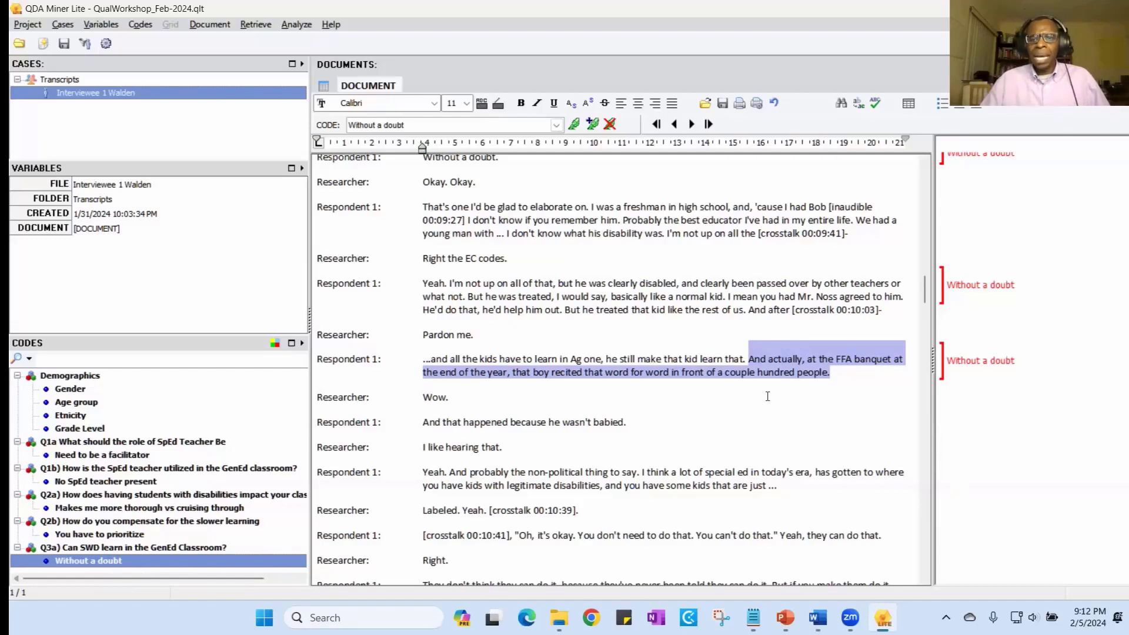
left_click(777, 355)
scroll(776, 353, "up", 1)
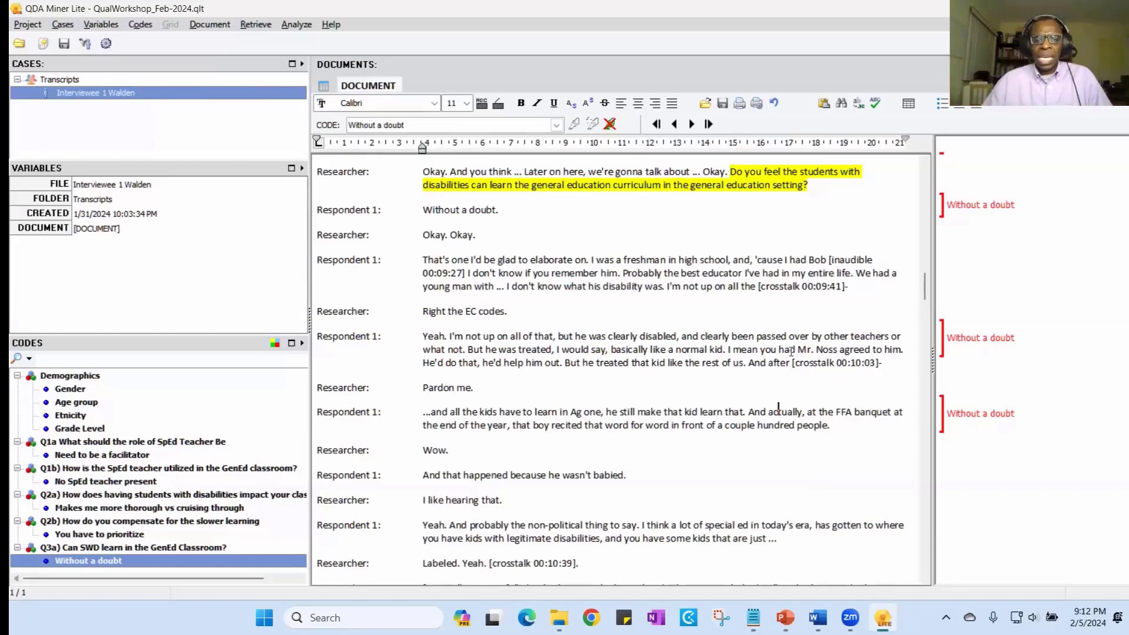
left_click_drag(831, 425, 416, 245)
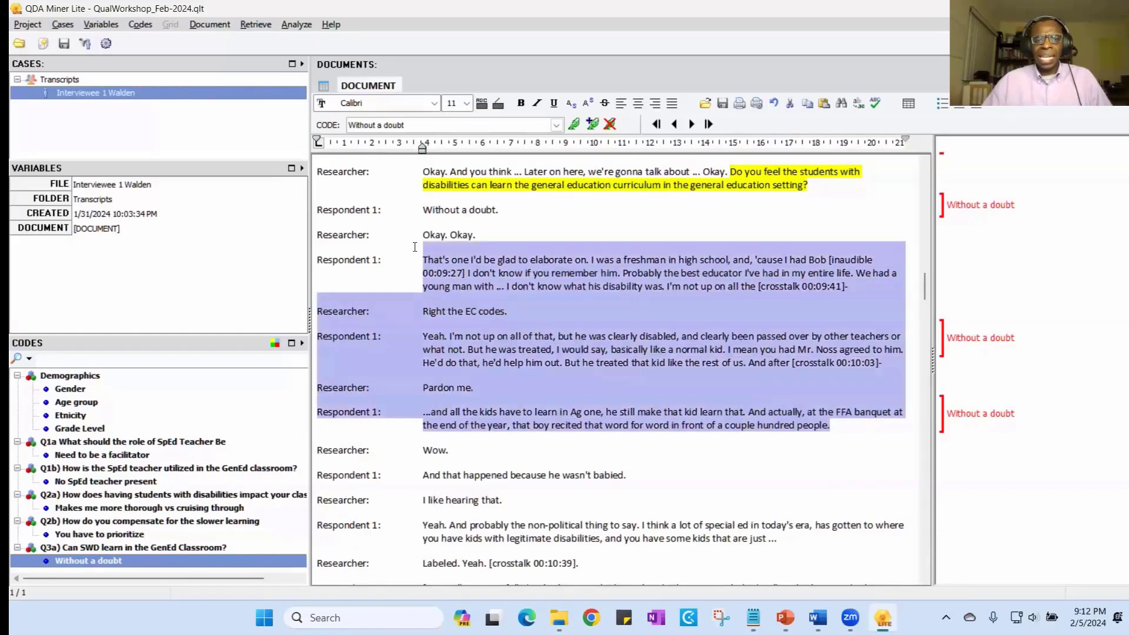
left_click(874, 447)
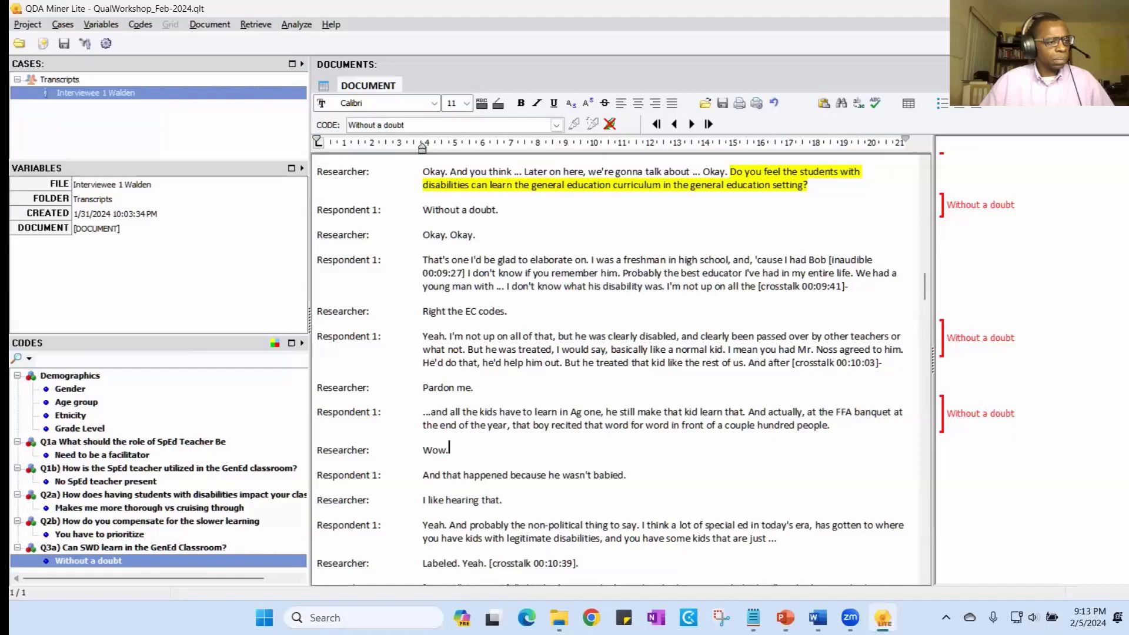
- Switch to the Qualitative Data Analysis Blueprint document in Word and maximize its window to view the overview of analysis steps
left_click(817, 617)
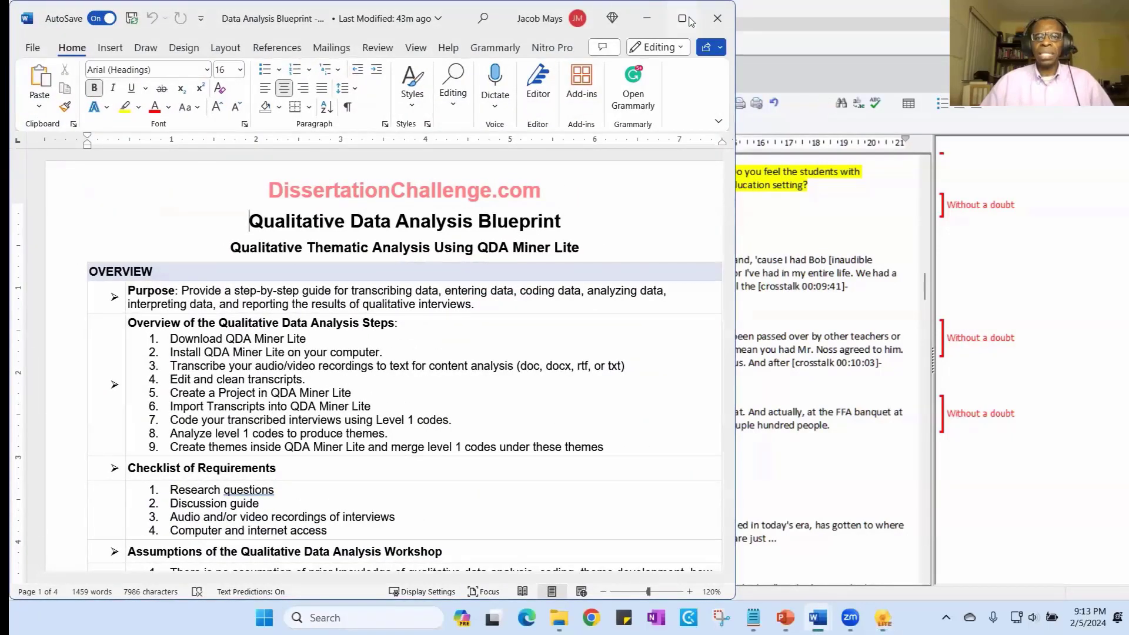
left_click(683, 19)
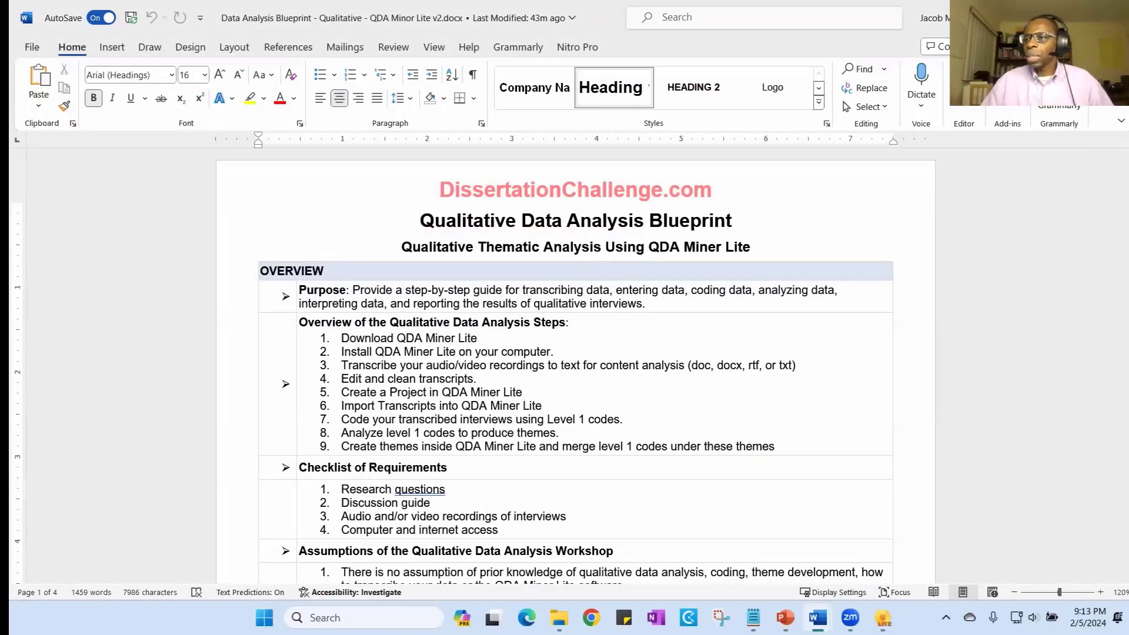
key("alt+Tab")
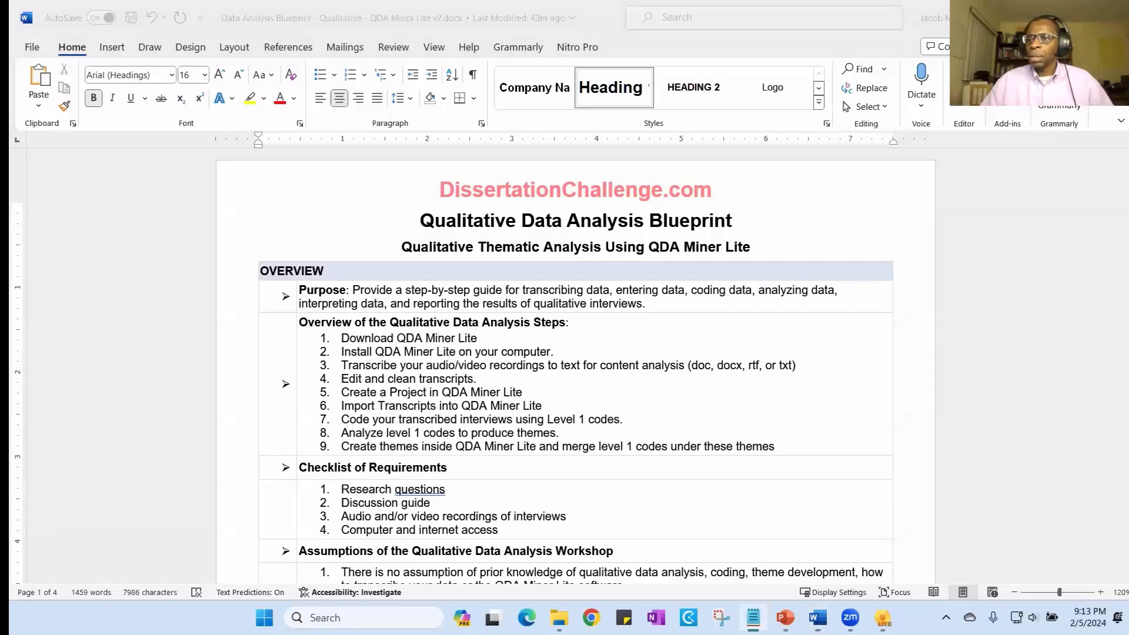